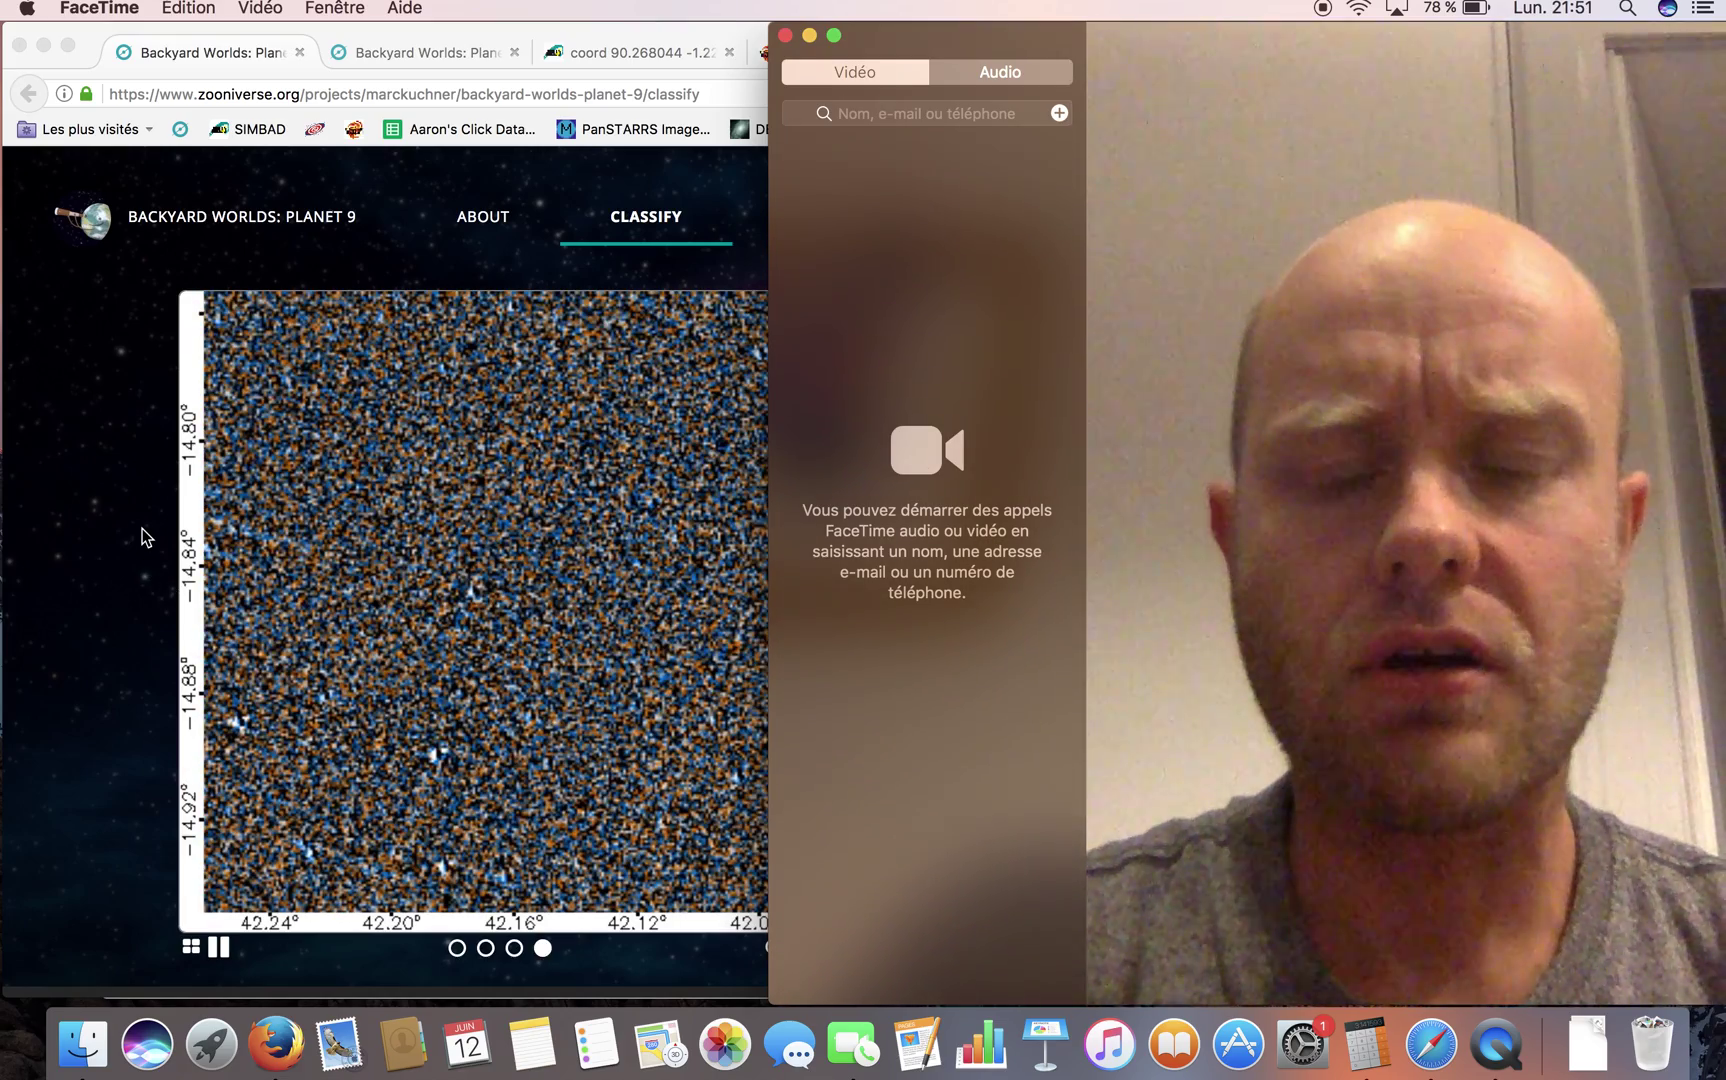
# - Bring the classify page forward, then check and close subject 140453's metadata (tile 2194)
pyautogui.click(142, 529)
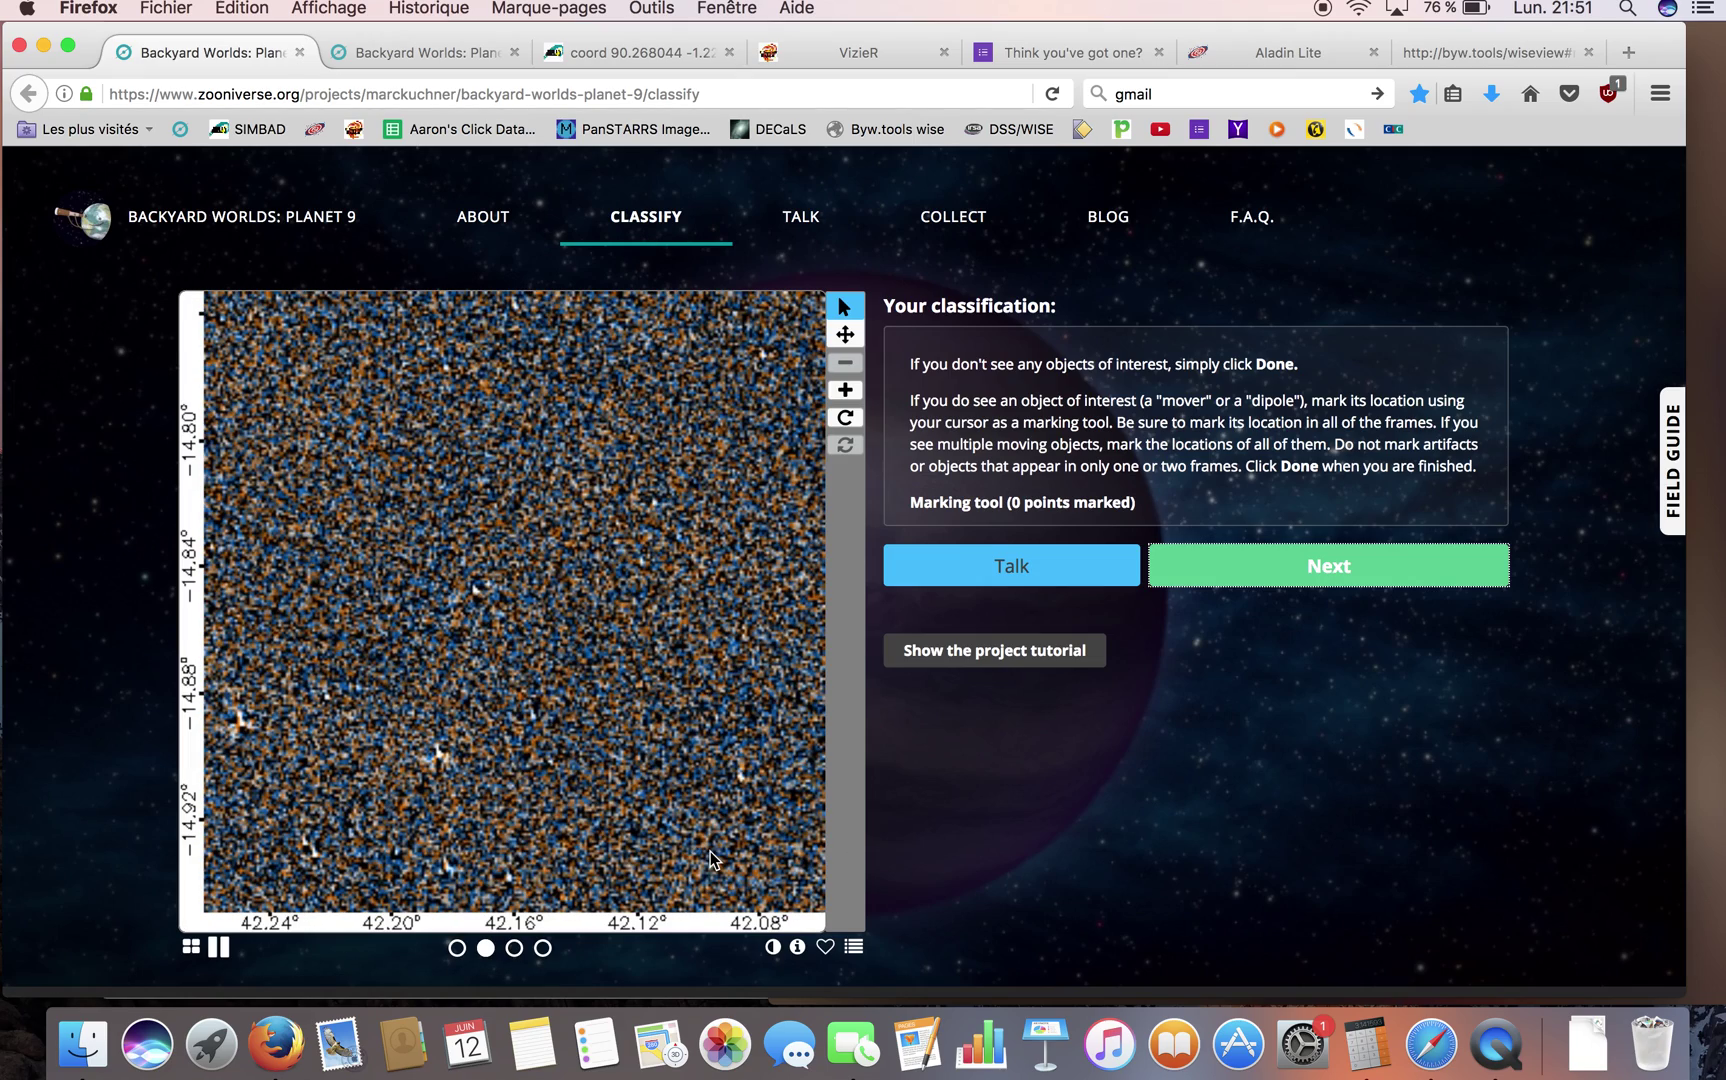
pyautogui.click(798, 948)
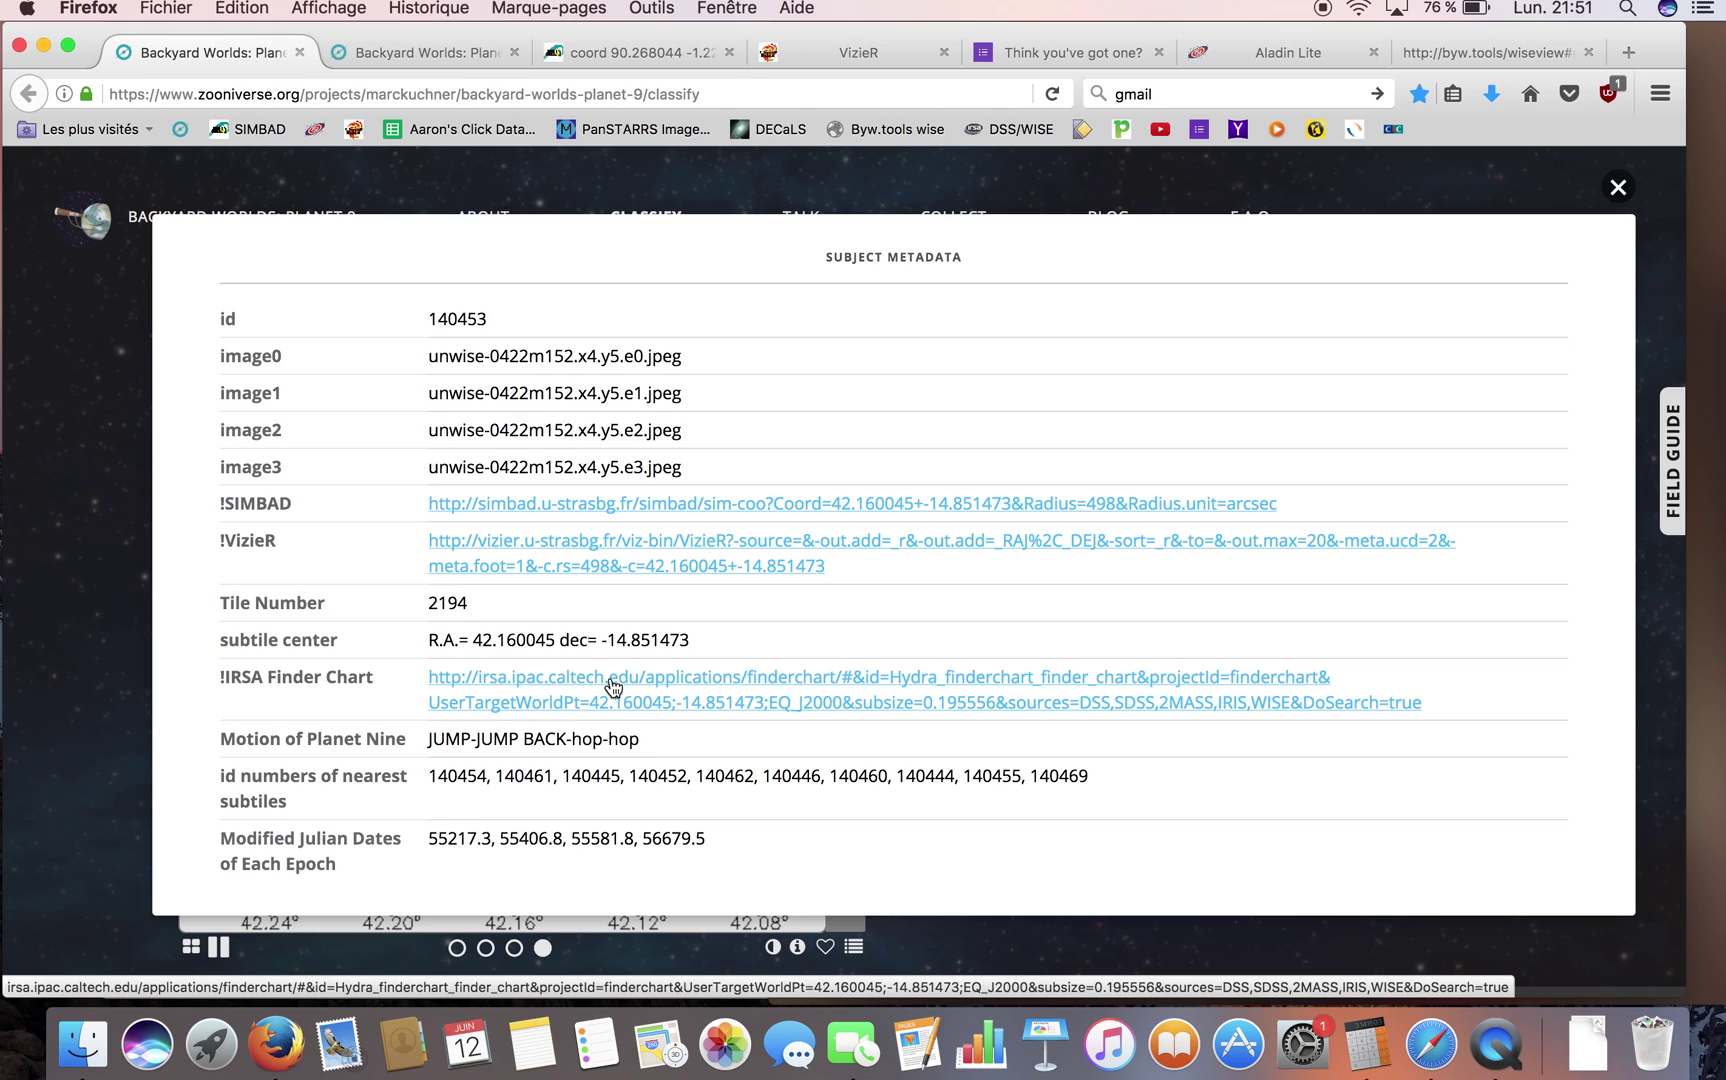
pyautogui.click(74, 525)
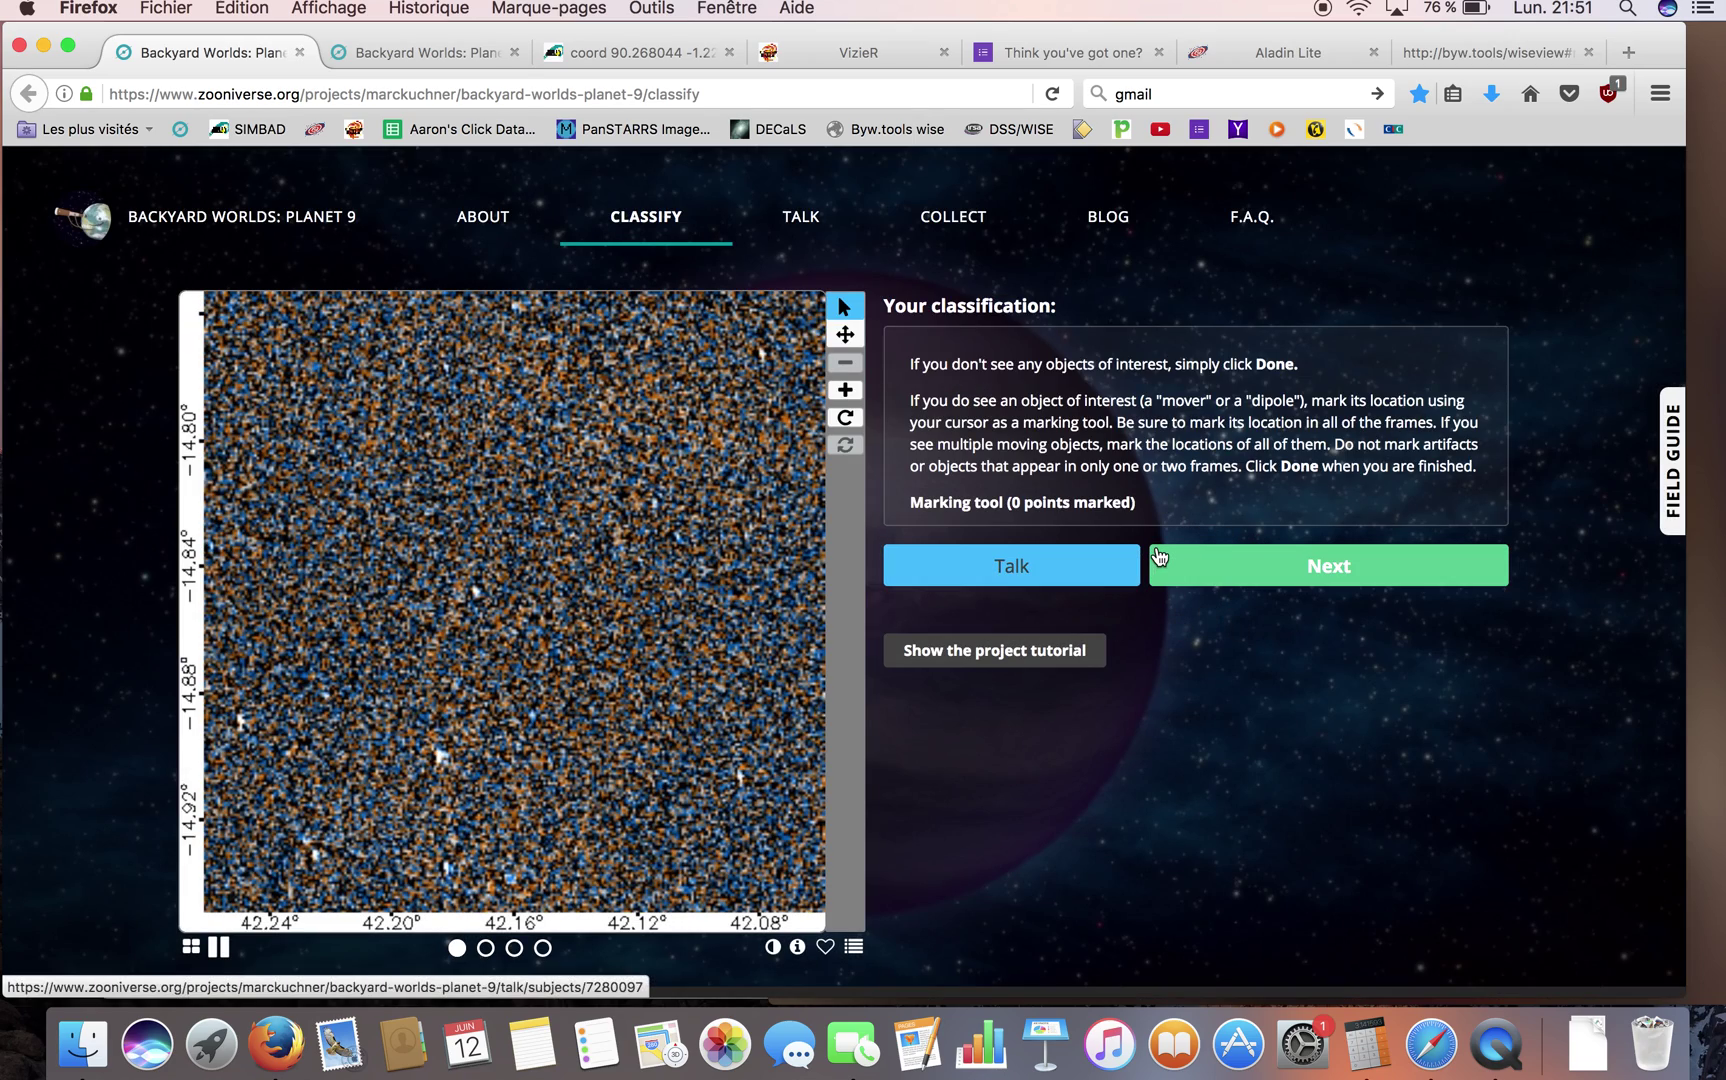
# - Open subject 7280097's Talk discussion, select its subject number, then close that tab
pyautogui.click(972, 568)
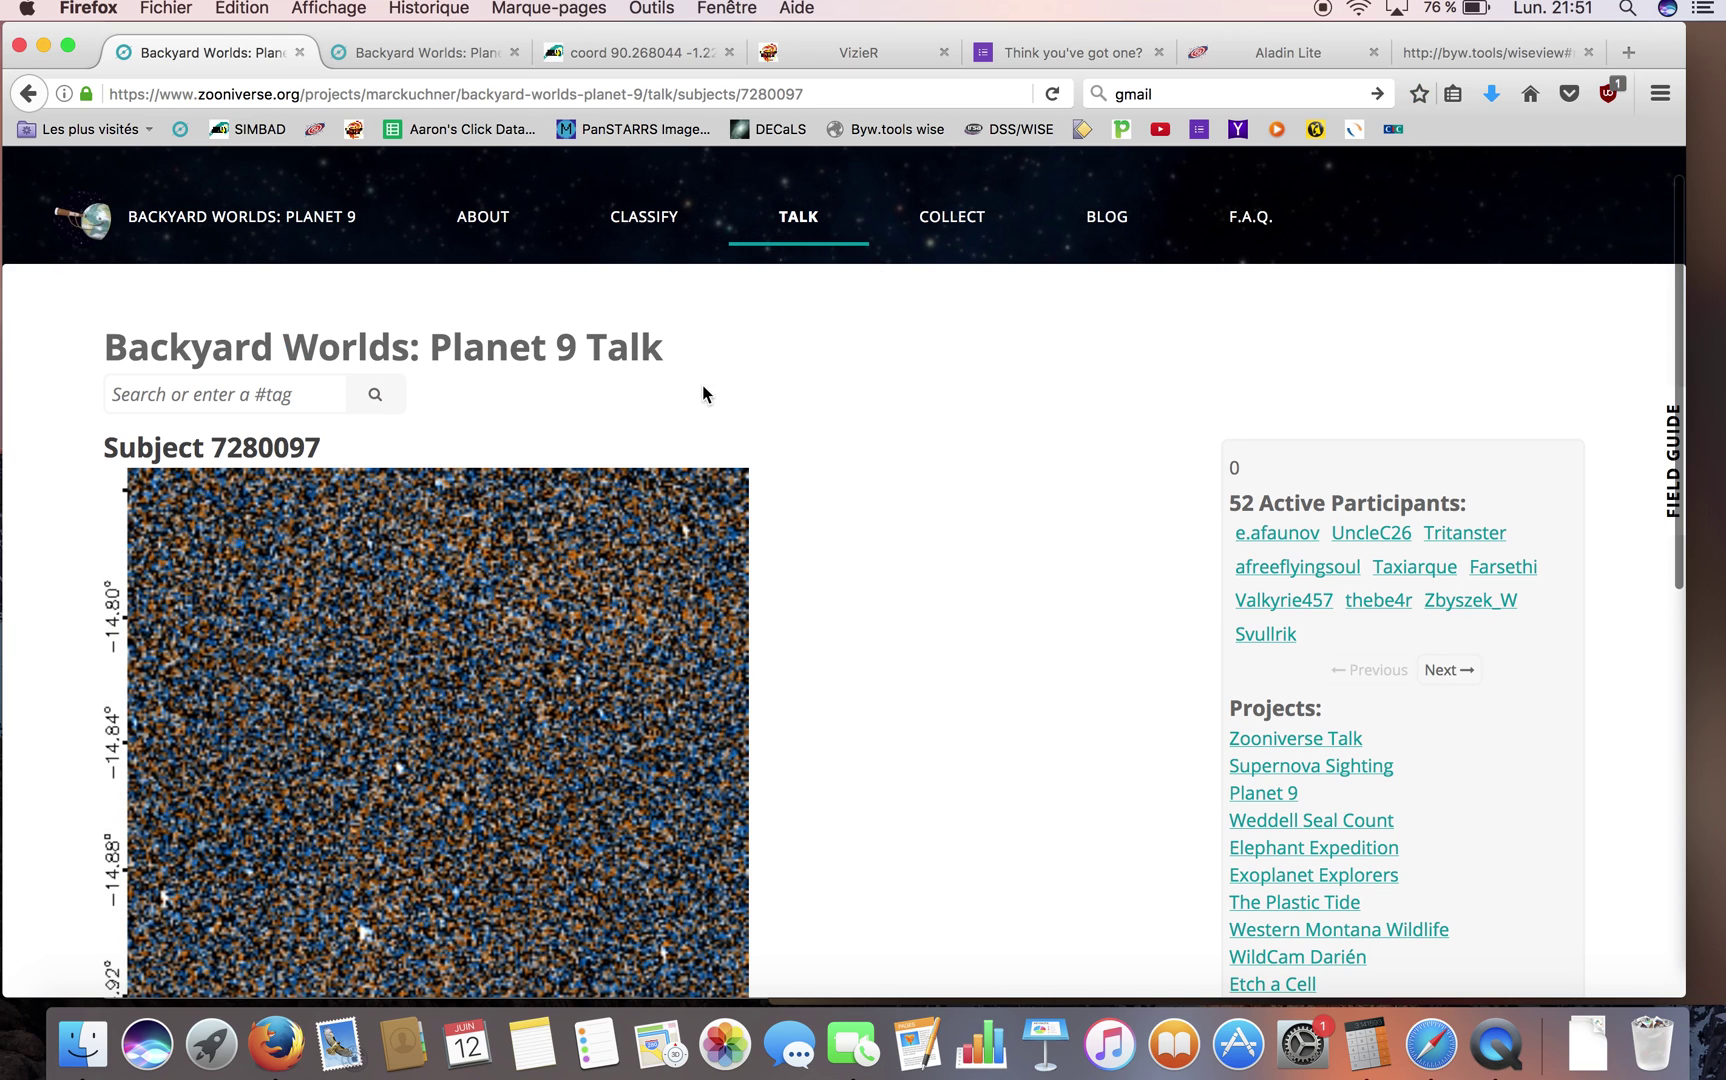
pyautogui.moveTo(818, 93); pyautogui.dragTo(723, 94)
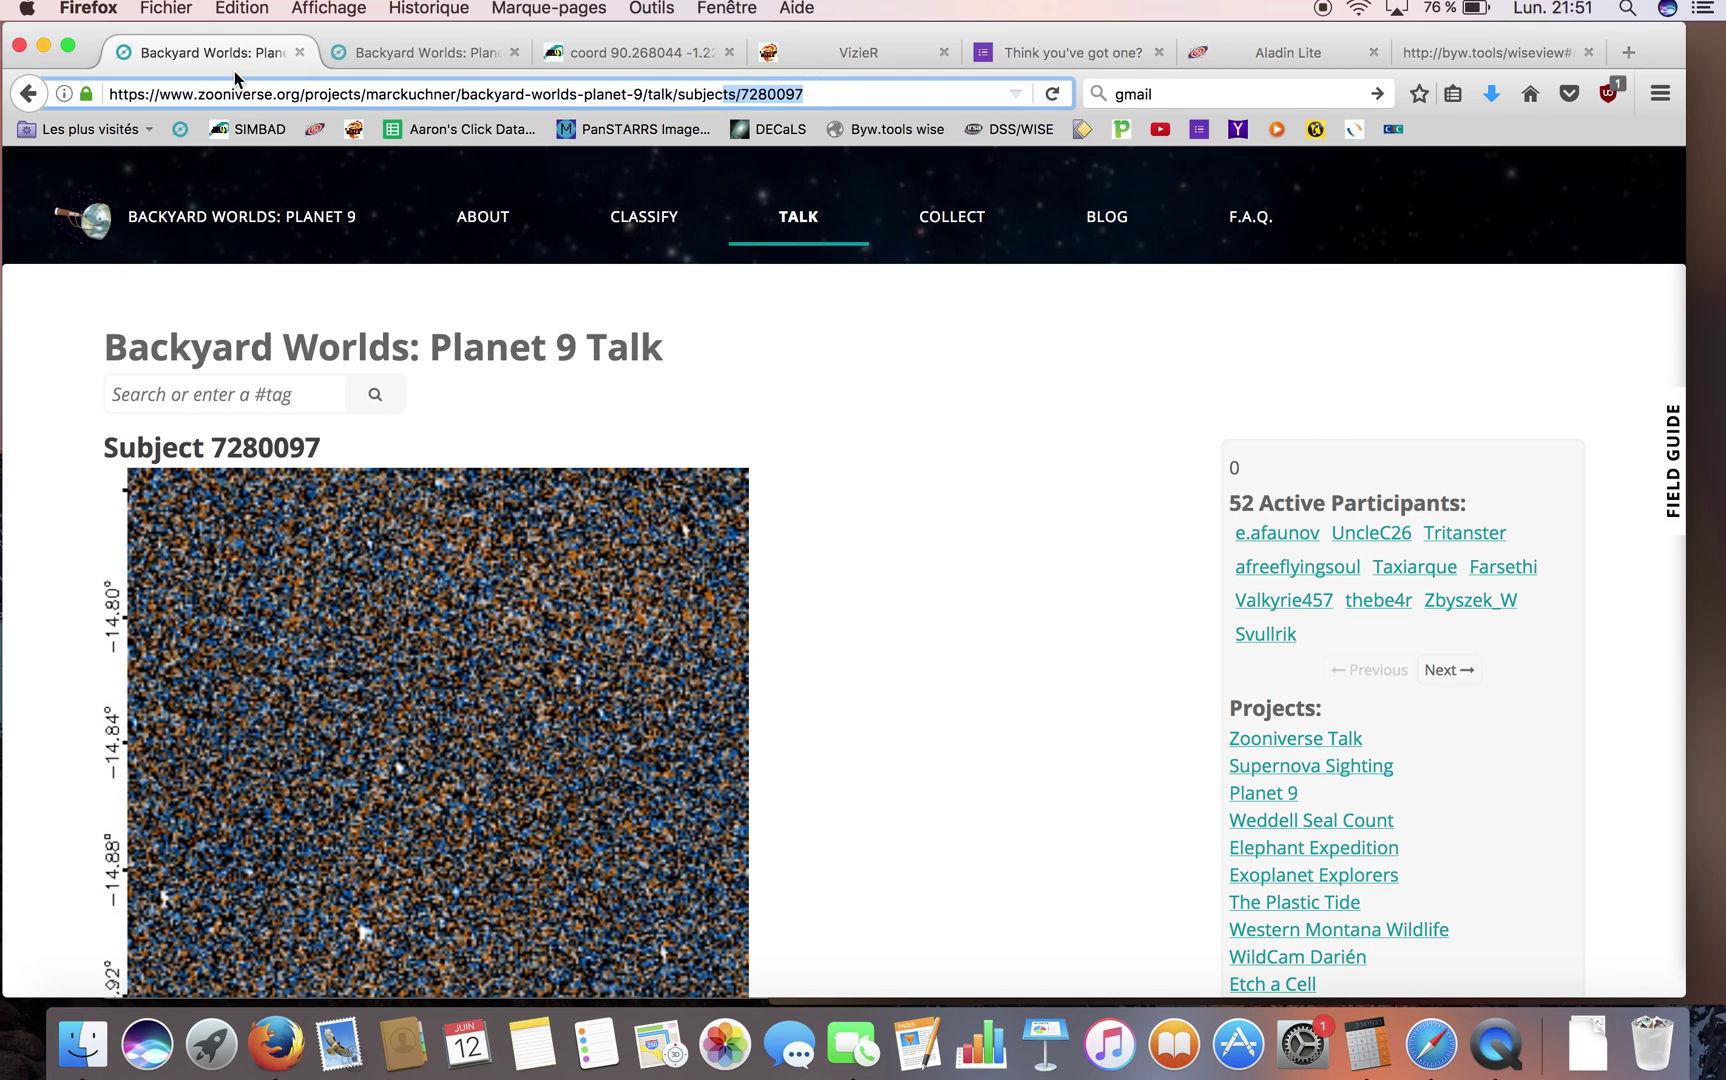
pyautogui.moveTo(318, 452); pyautogui.dragTo(224, 448)
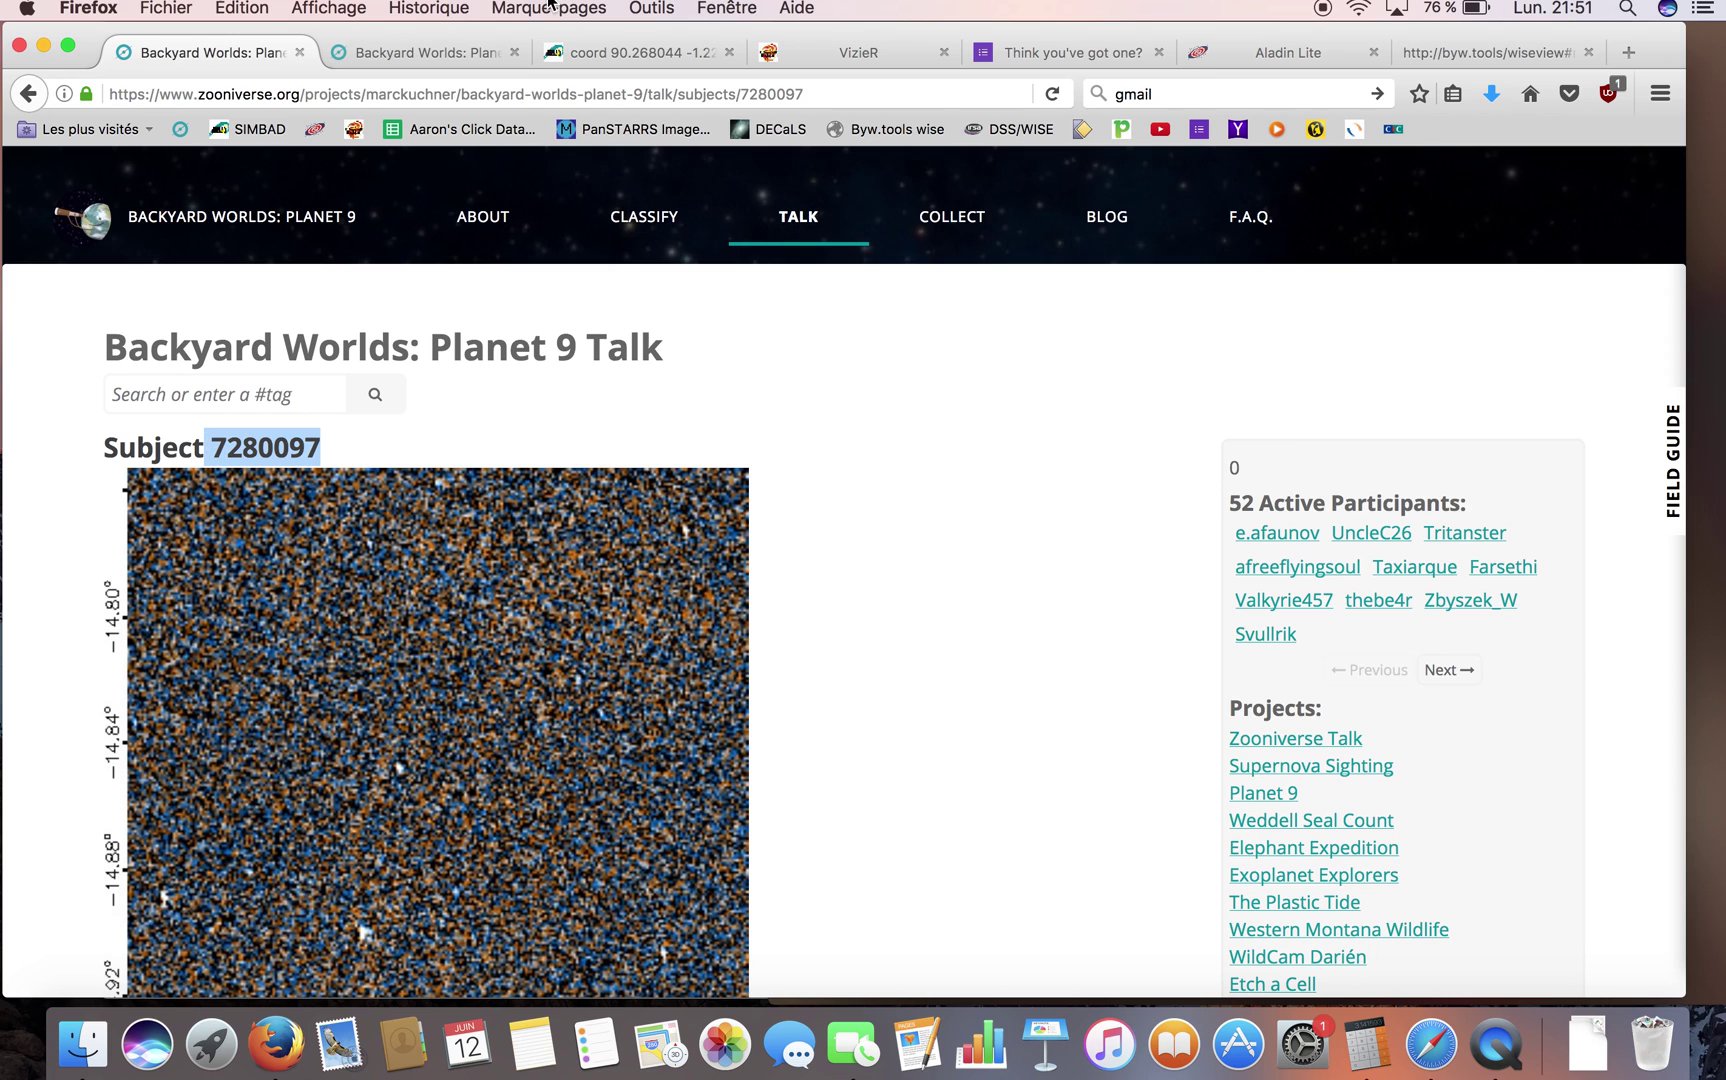
pyautogui.click(437, 7)
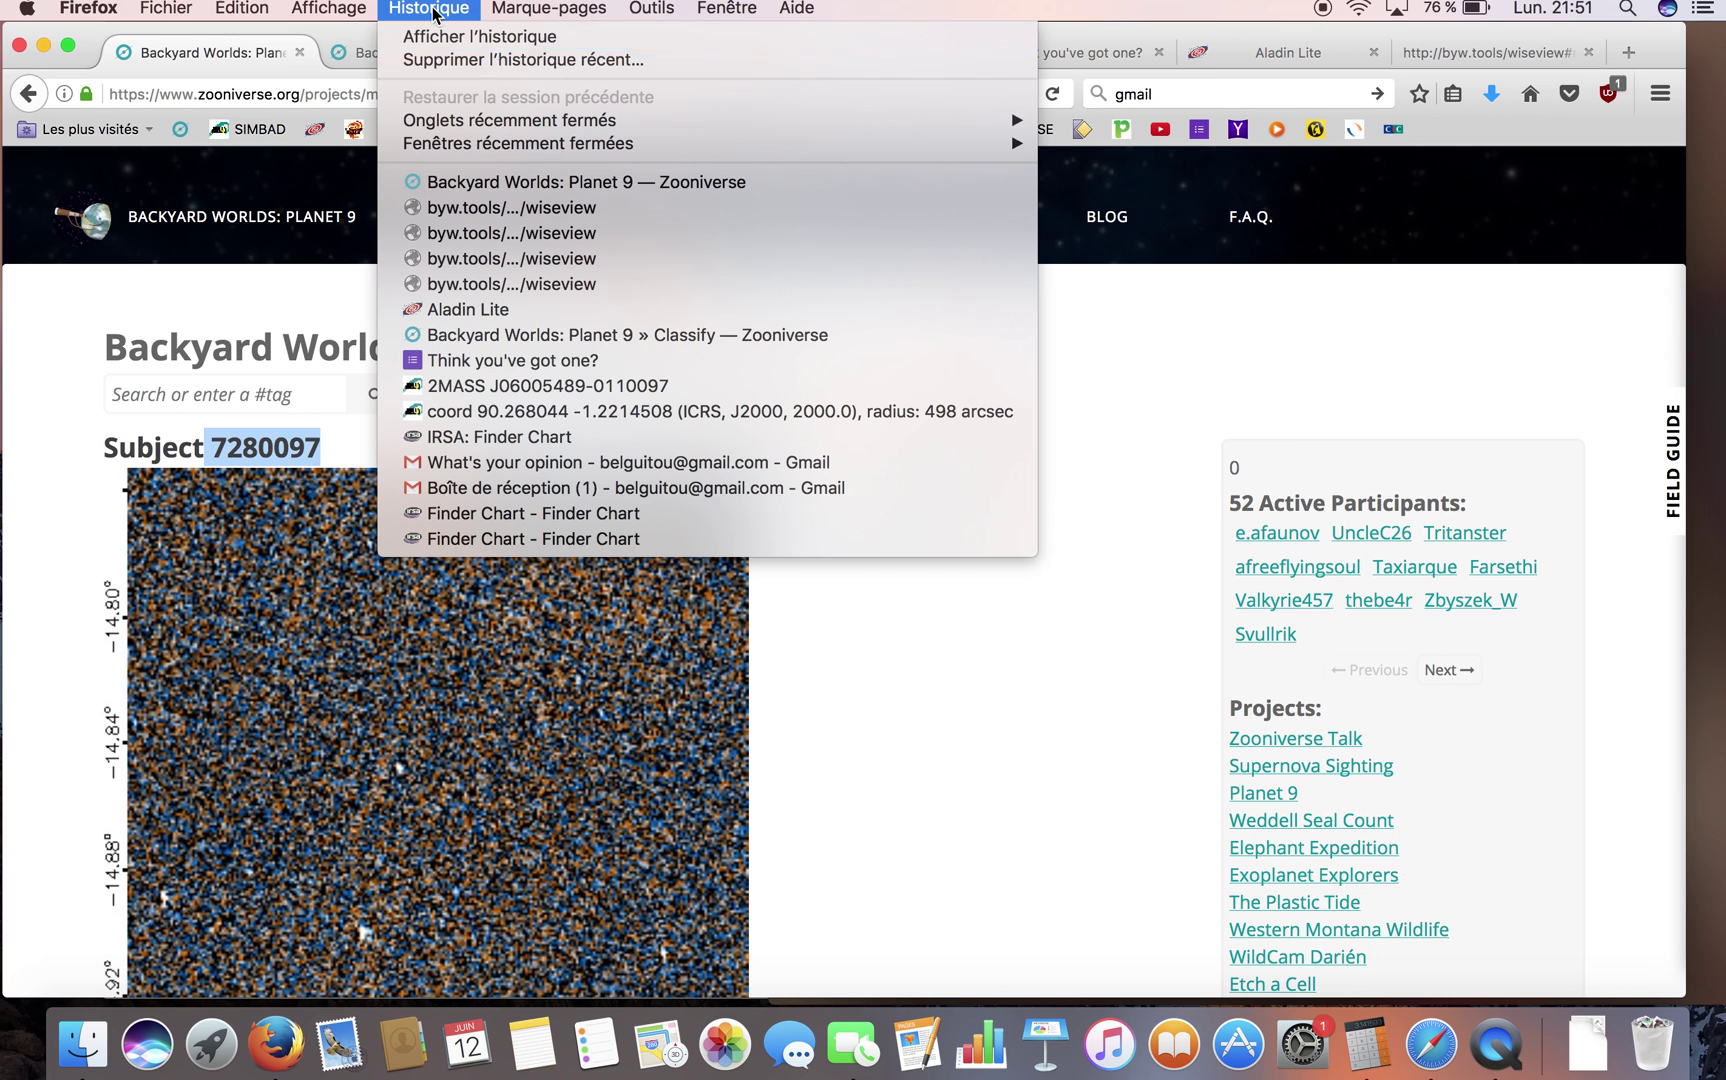
pyautogui.click(450, 9)
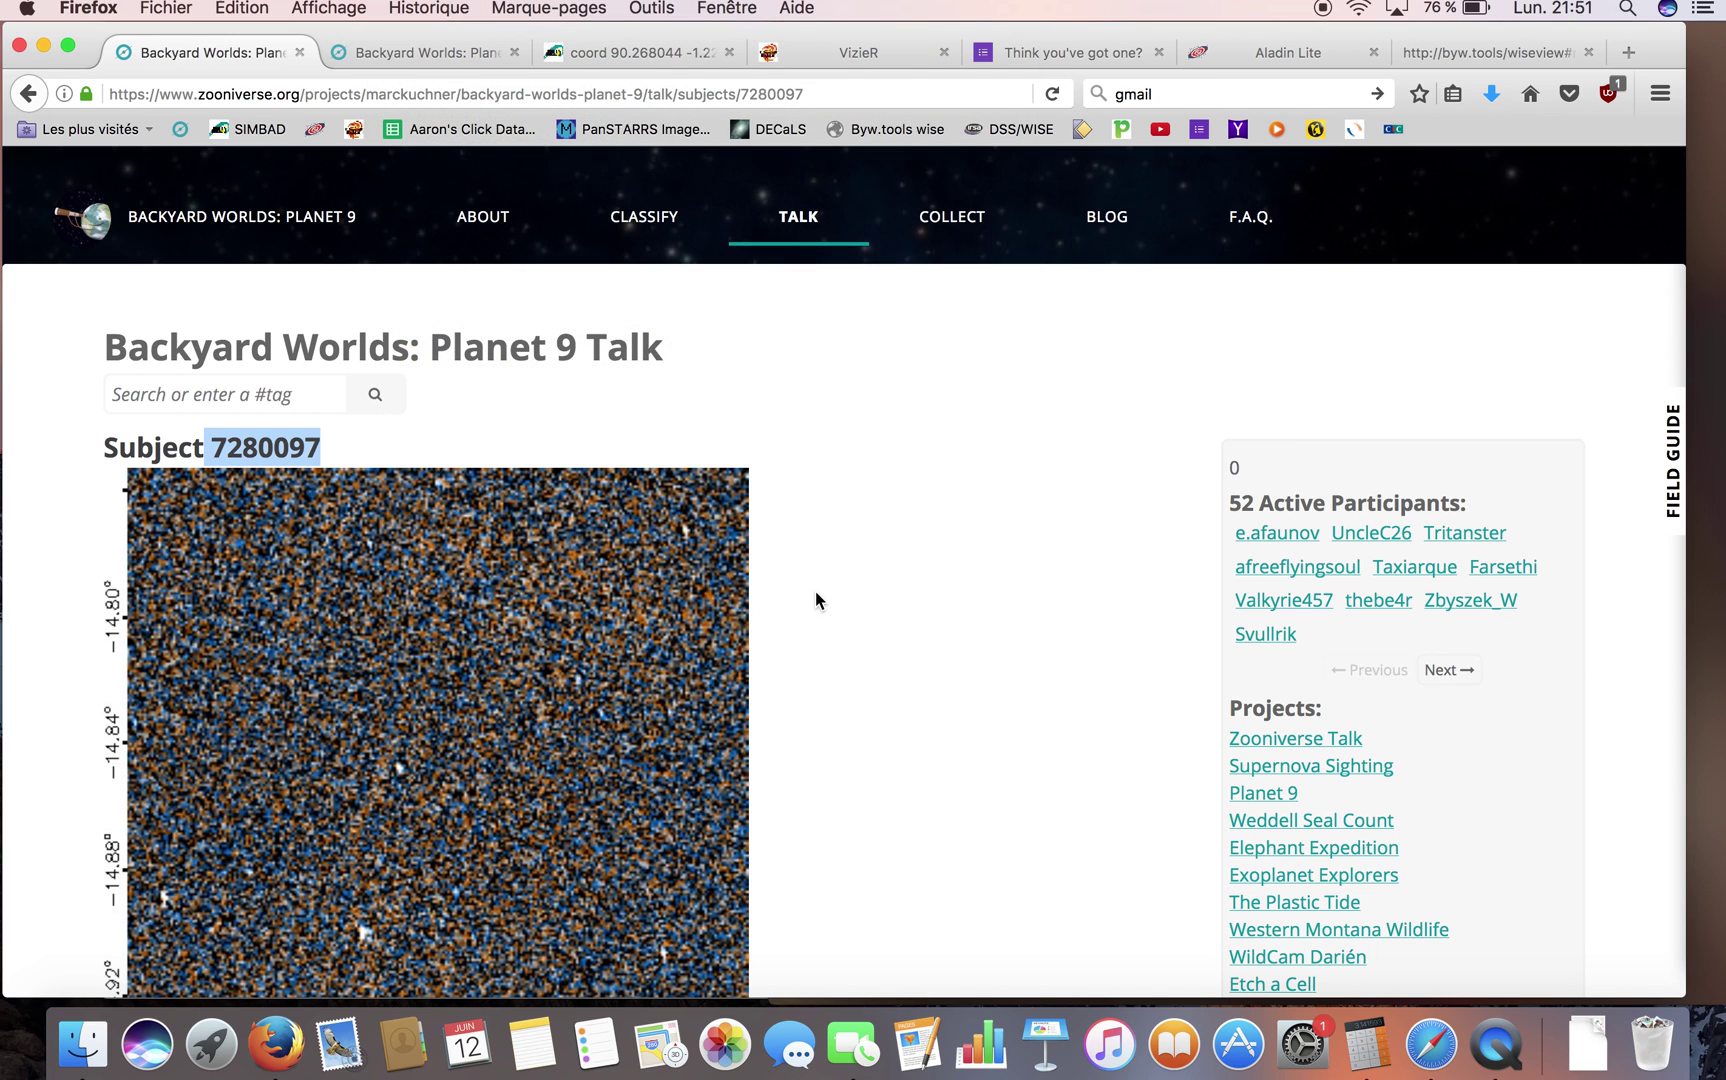
pyautogui.scroll(-3, 815, 595)
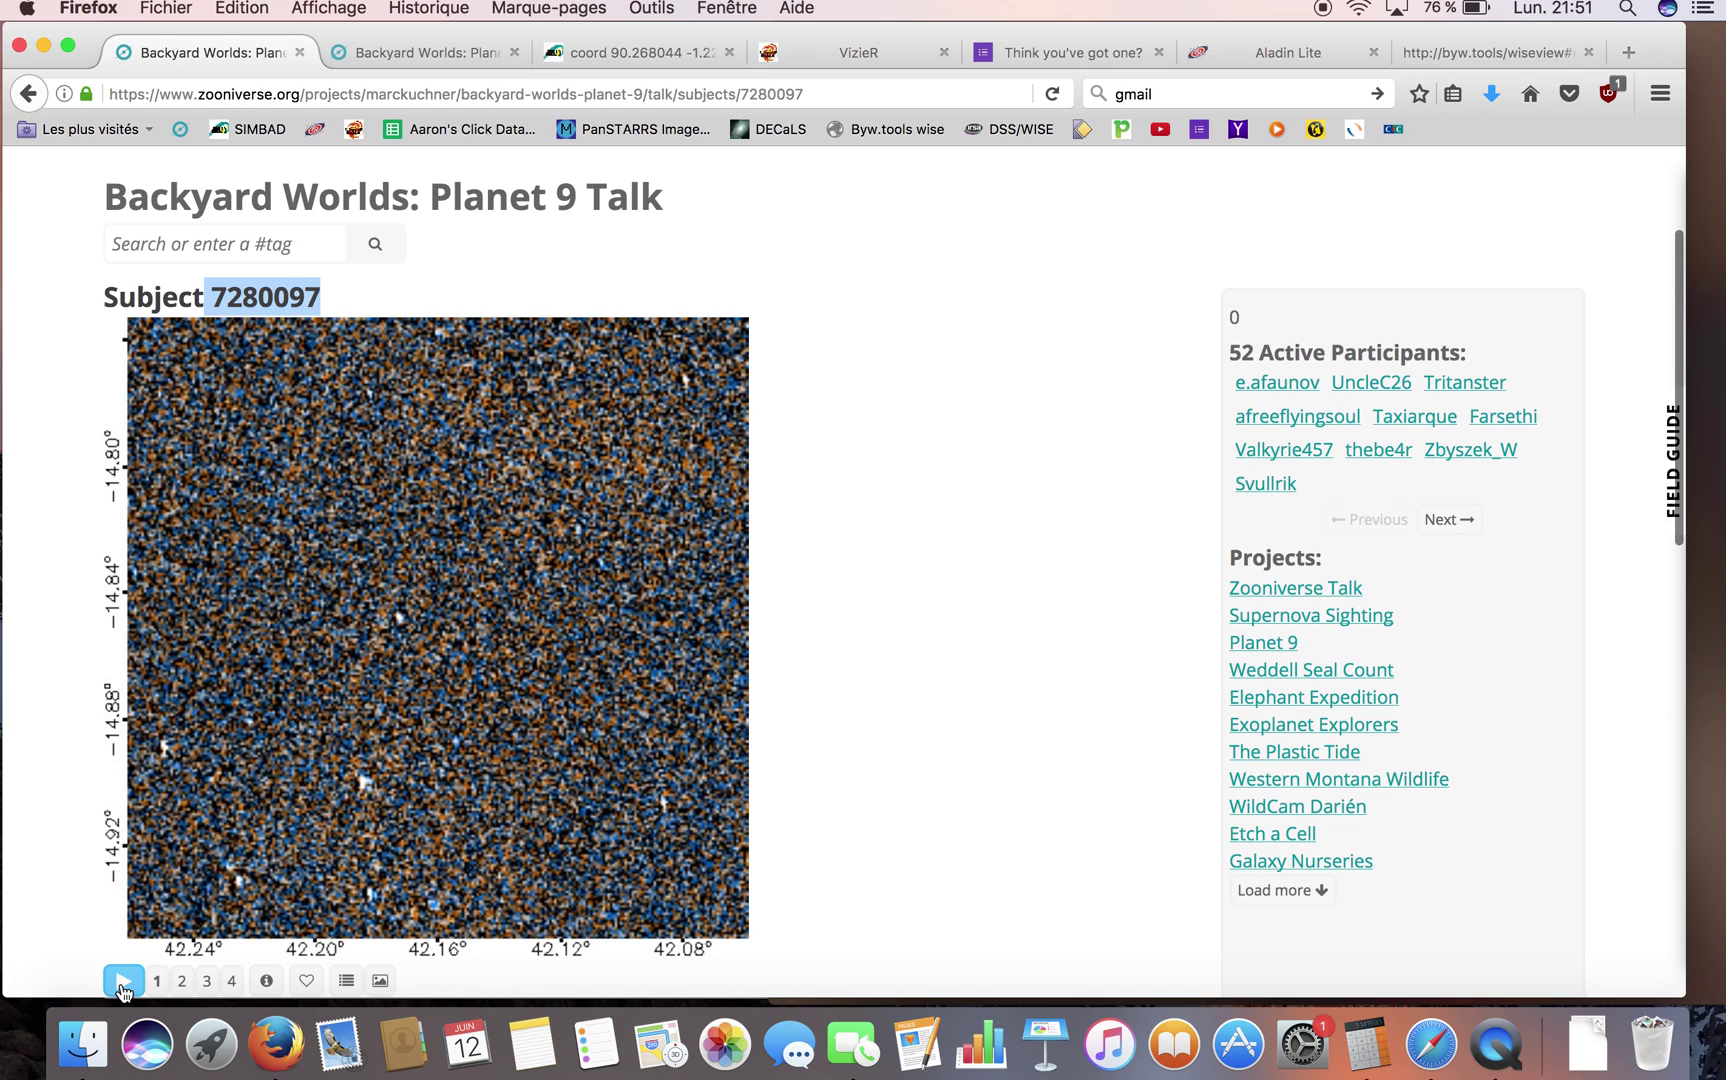
pyautogui.middleClick(211, 62)
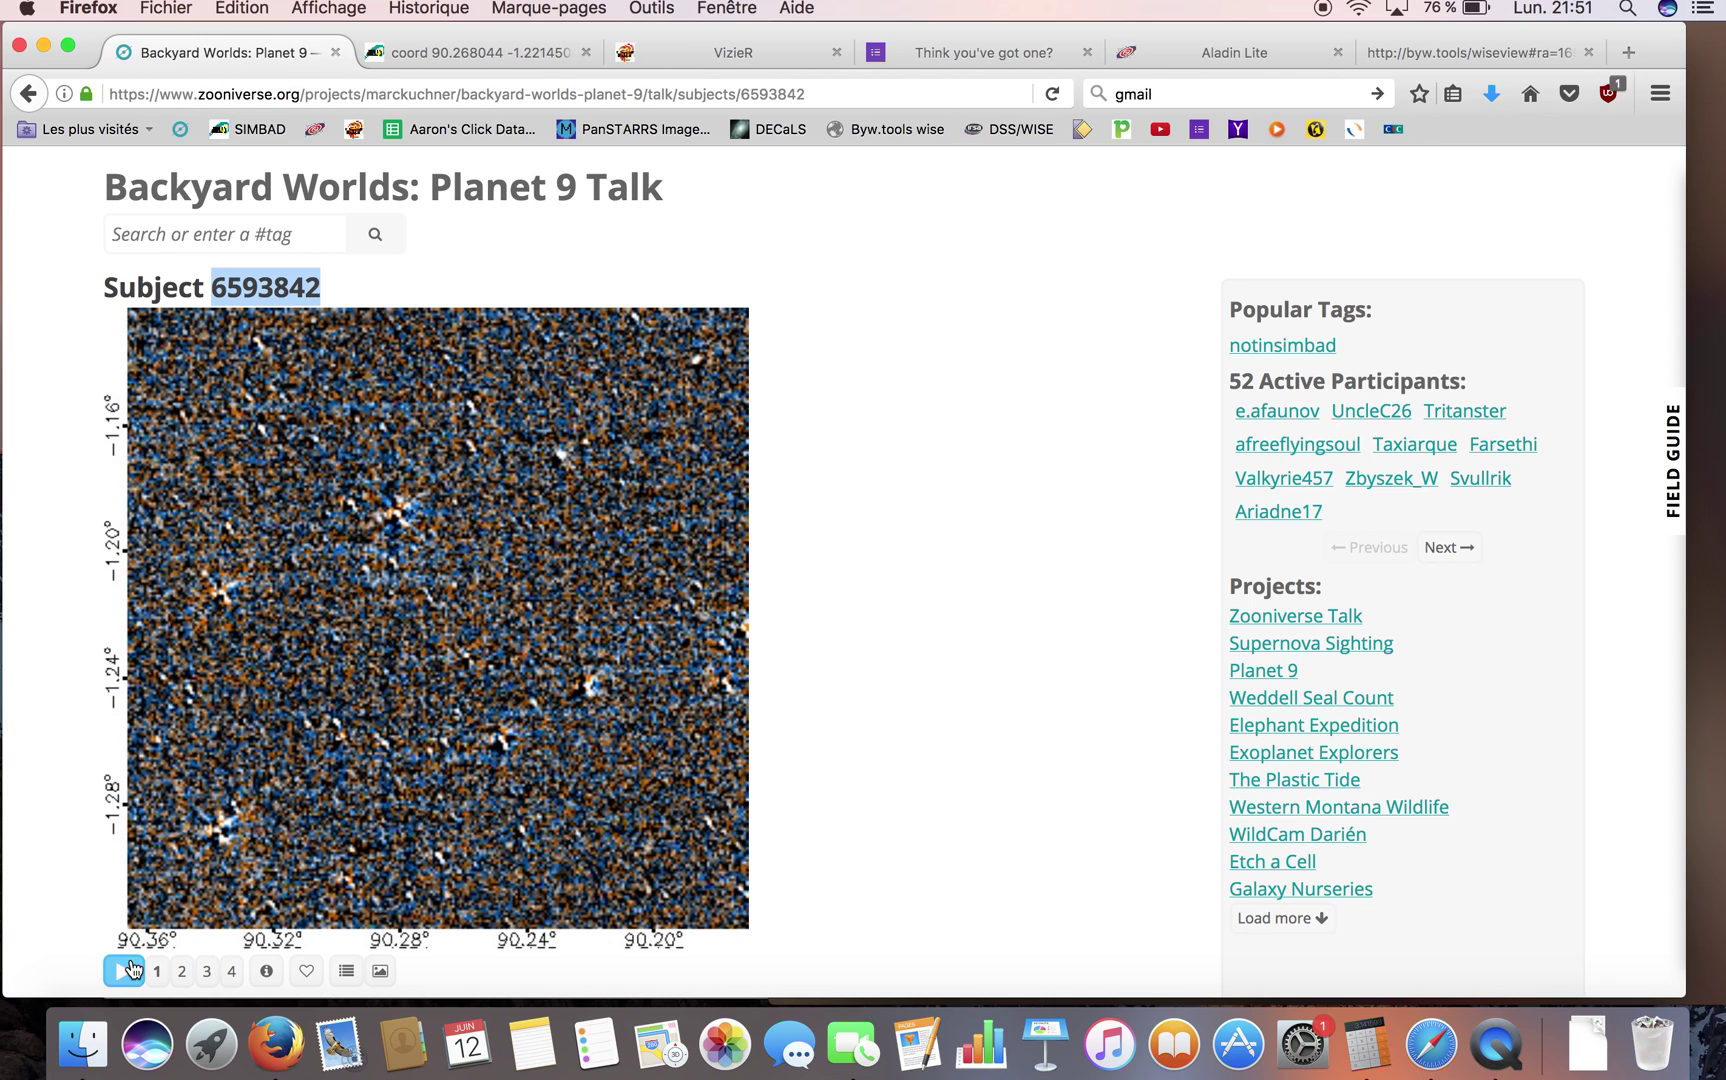
# - Play and resume subject 6593842's four-frame flipbook to look for a dipole source
pyautogui.click(123, 972)
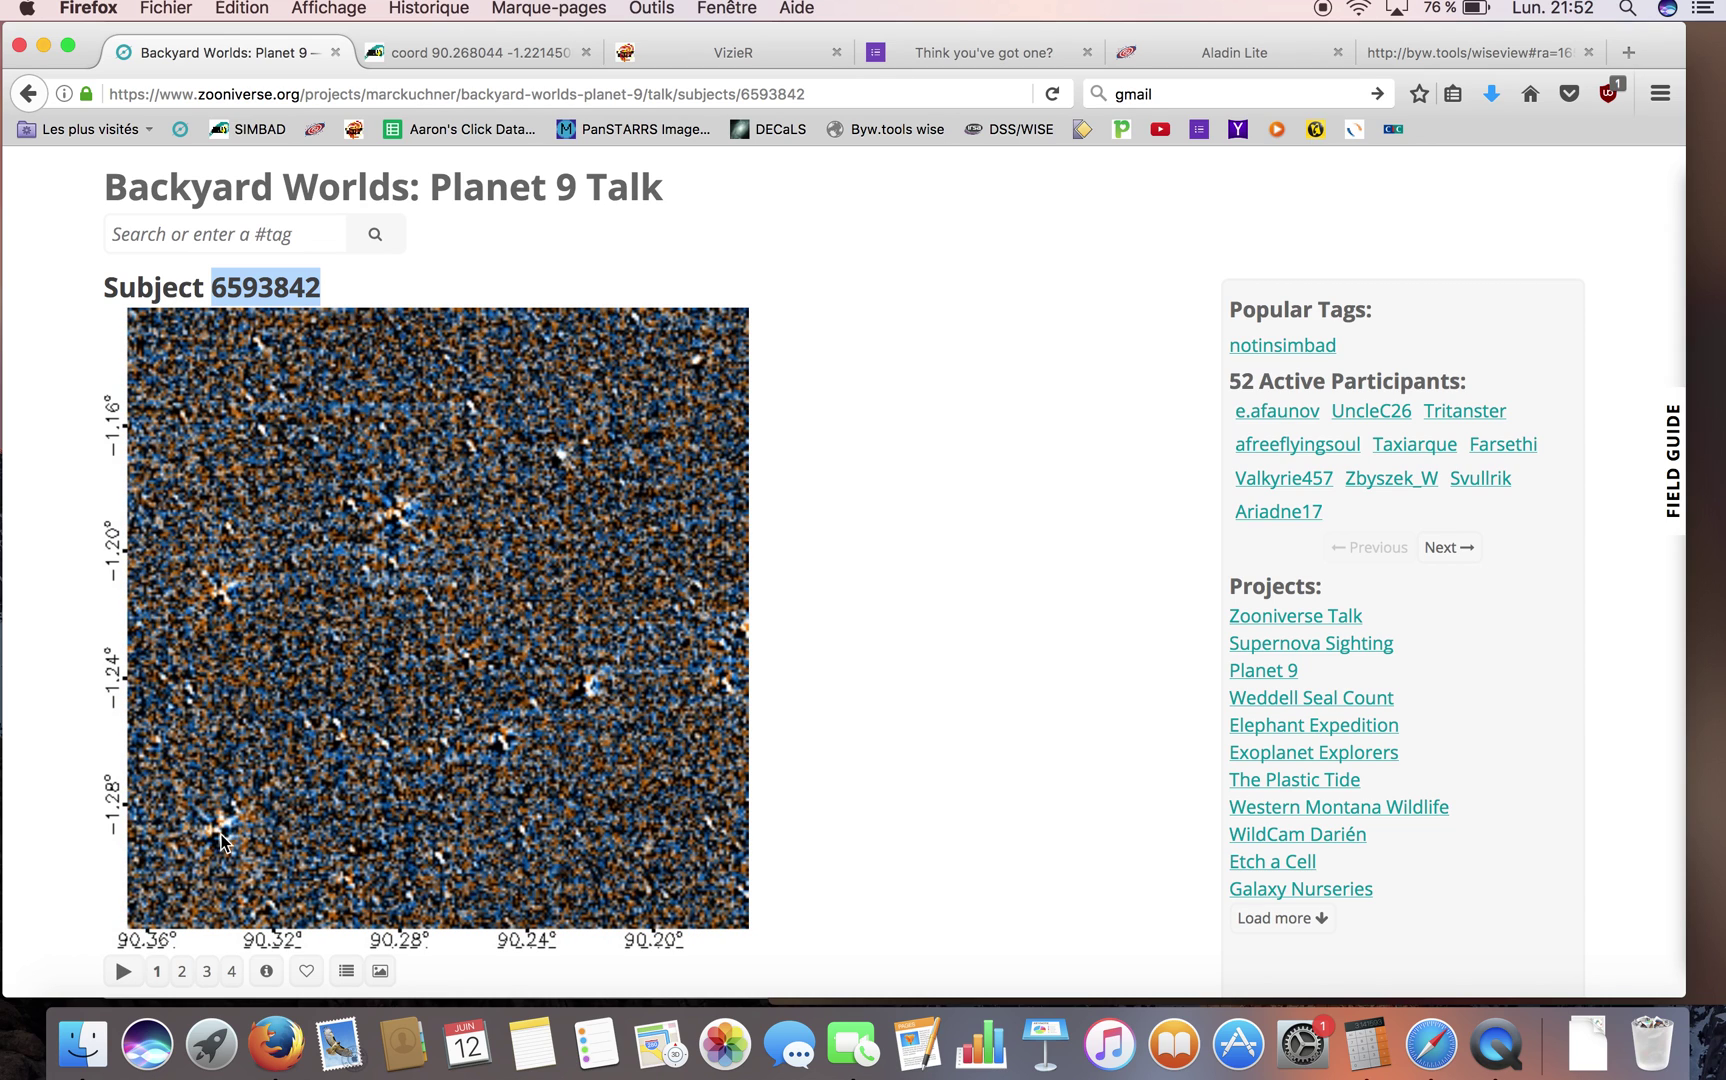
pyautogui.click(122, 970)
pyautogui.click(123, 971)
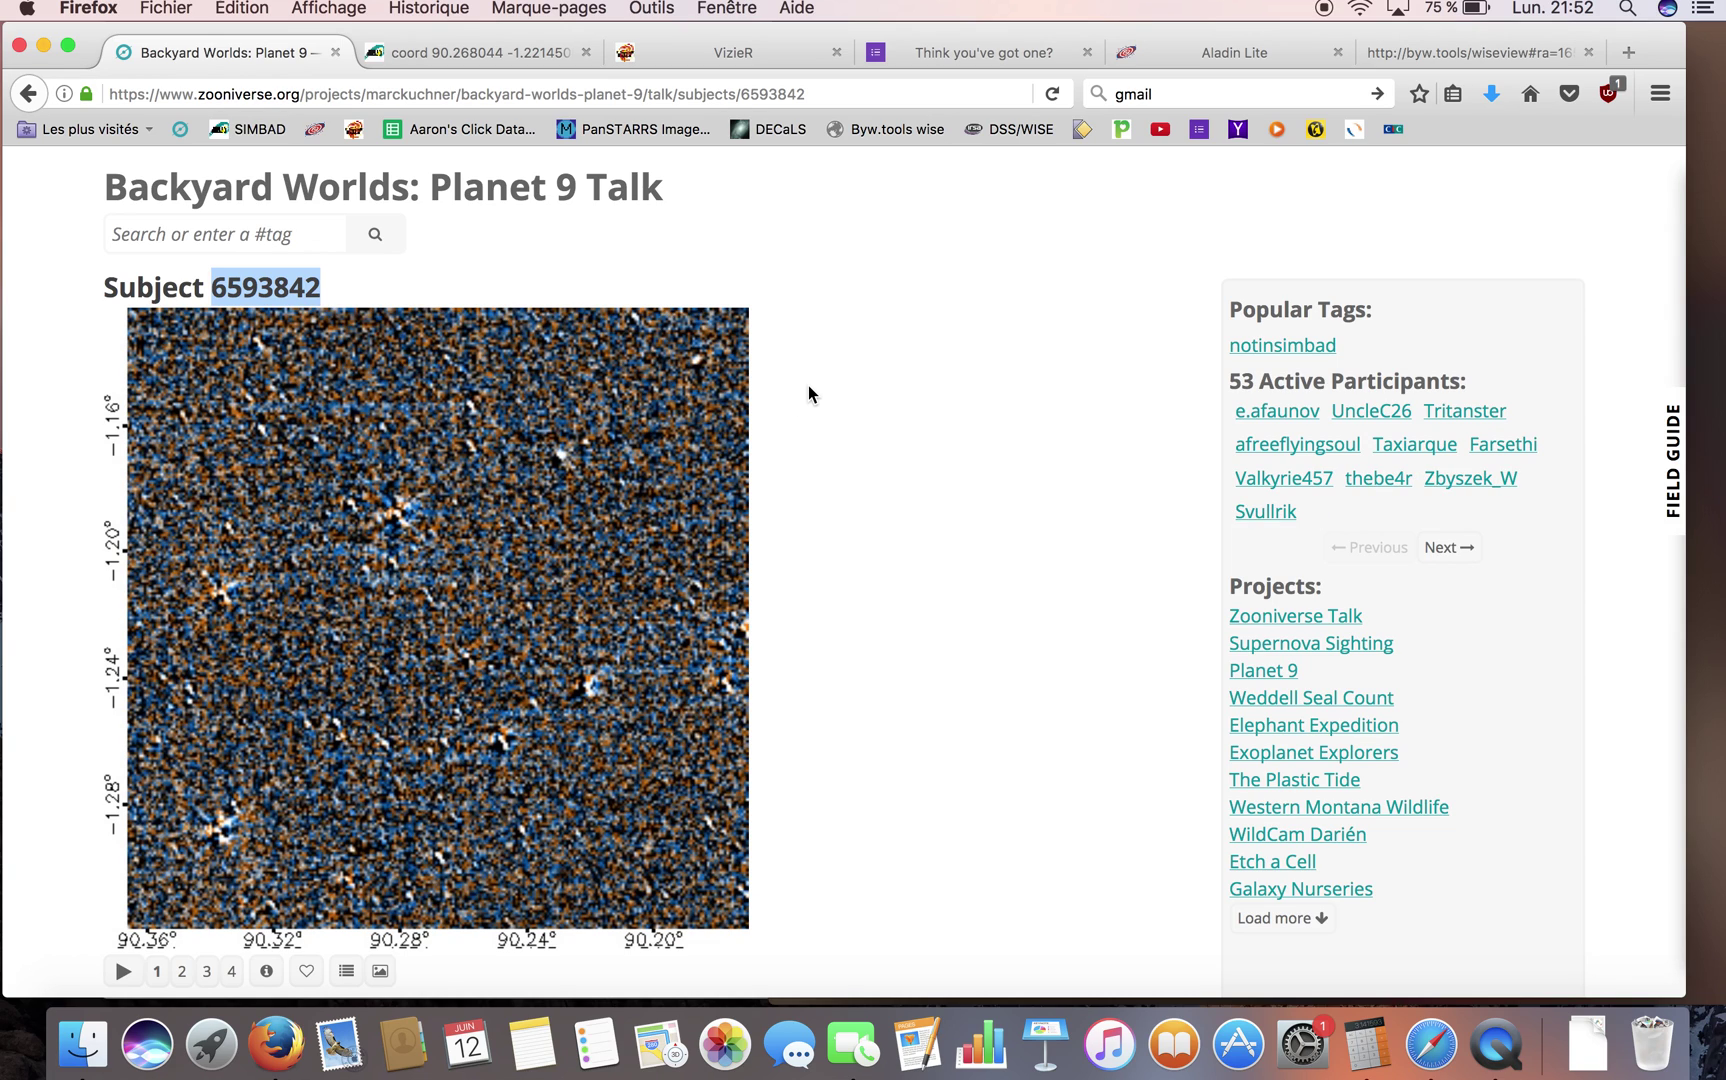
pyautogui.scroll(-1, 808, 393)
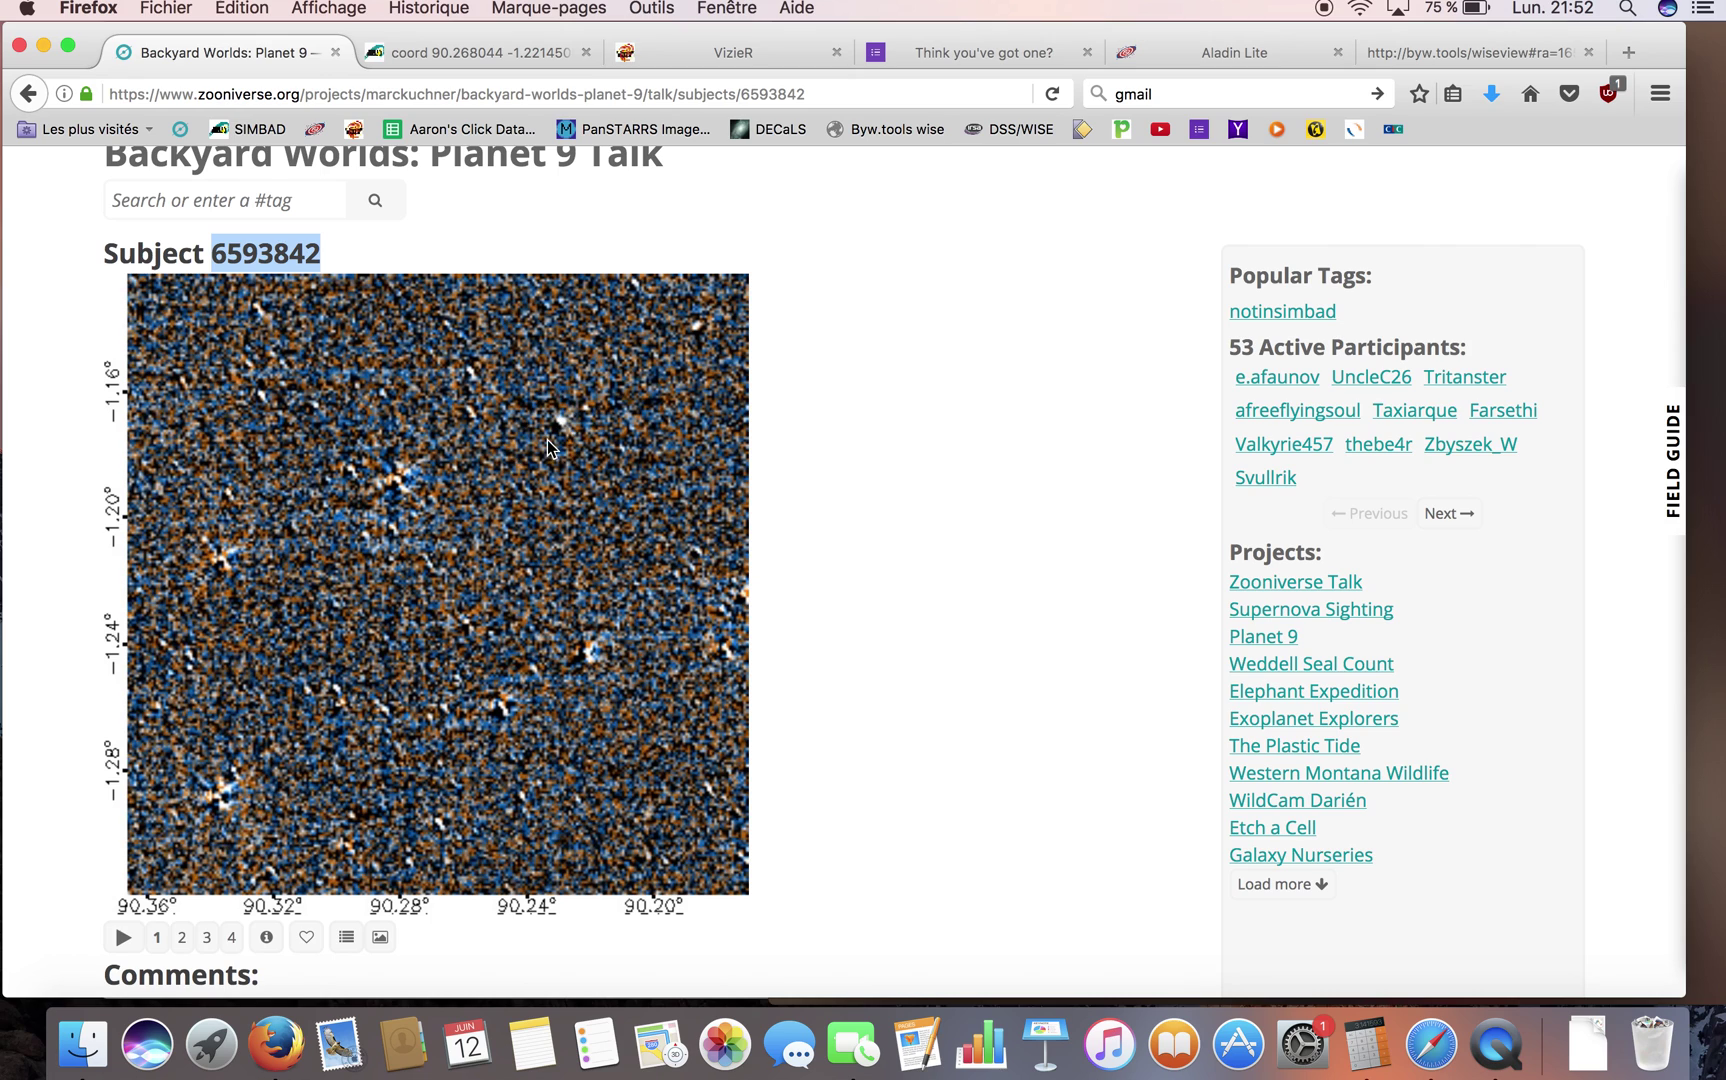
# - Open the SIMBAD cone search around 90.268044 -1.2214508 from subject 6593842's metadata in a new tab
pyautogui.click(266, 937)
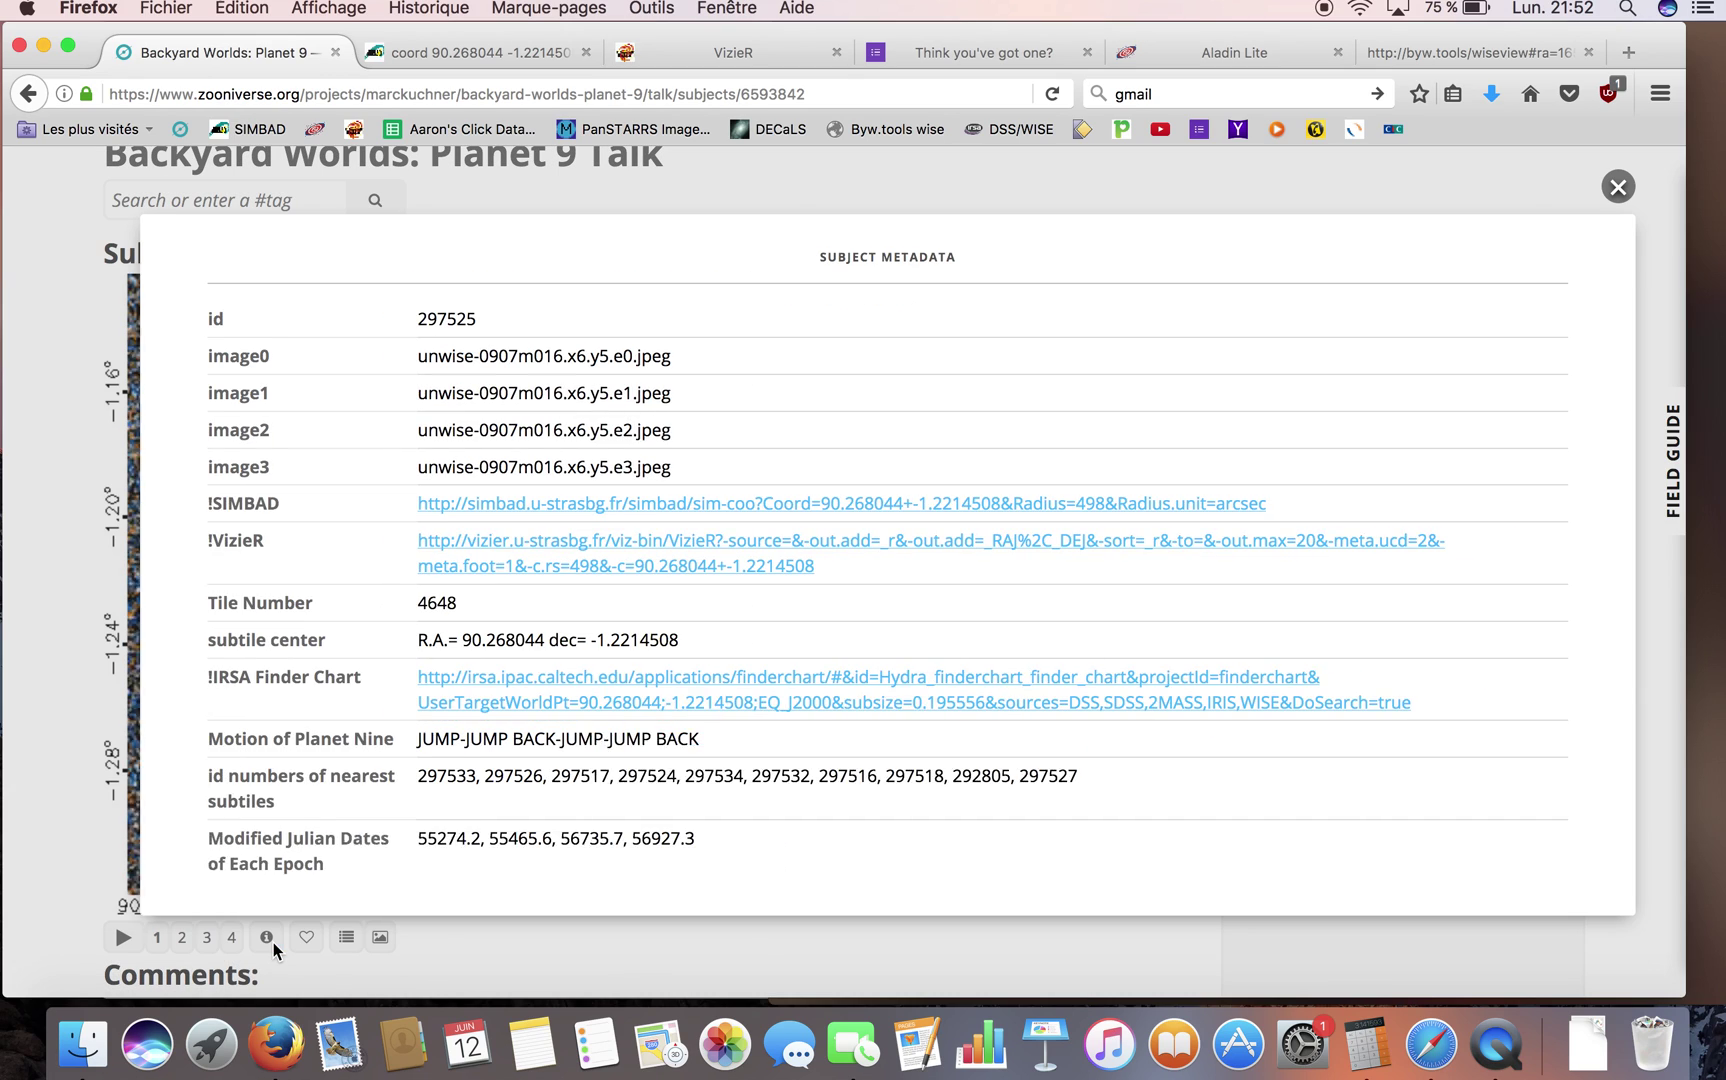
pyautogui.rightClick(832, 506)
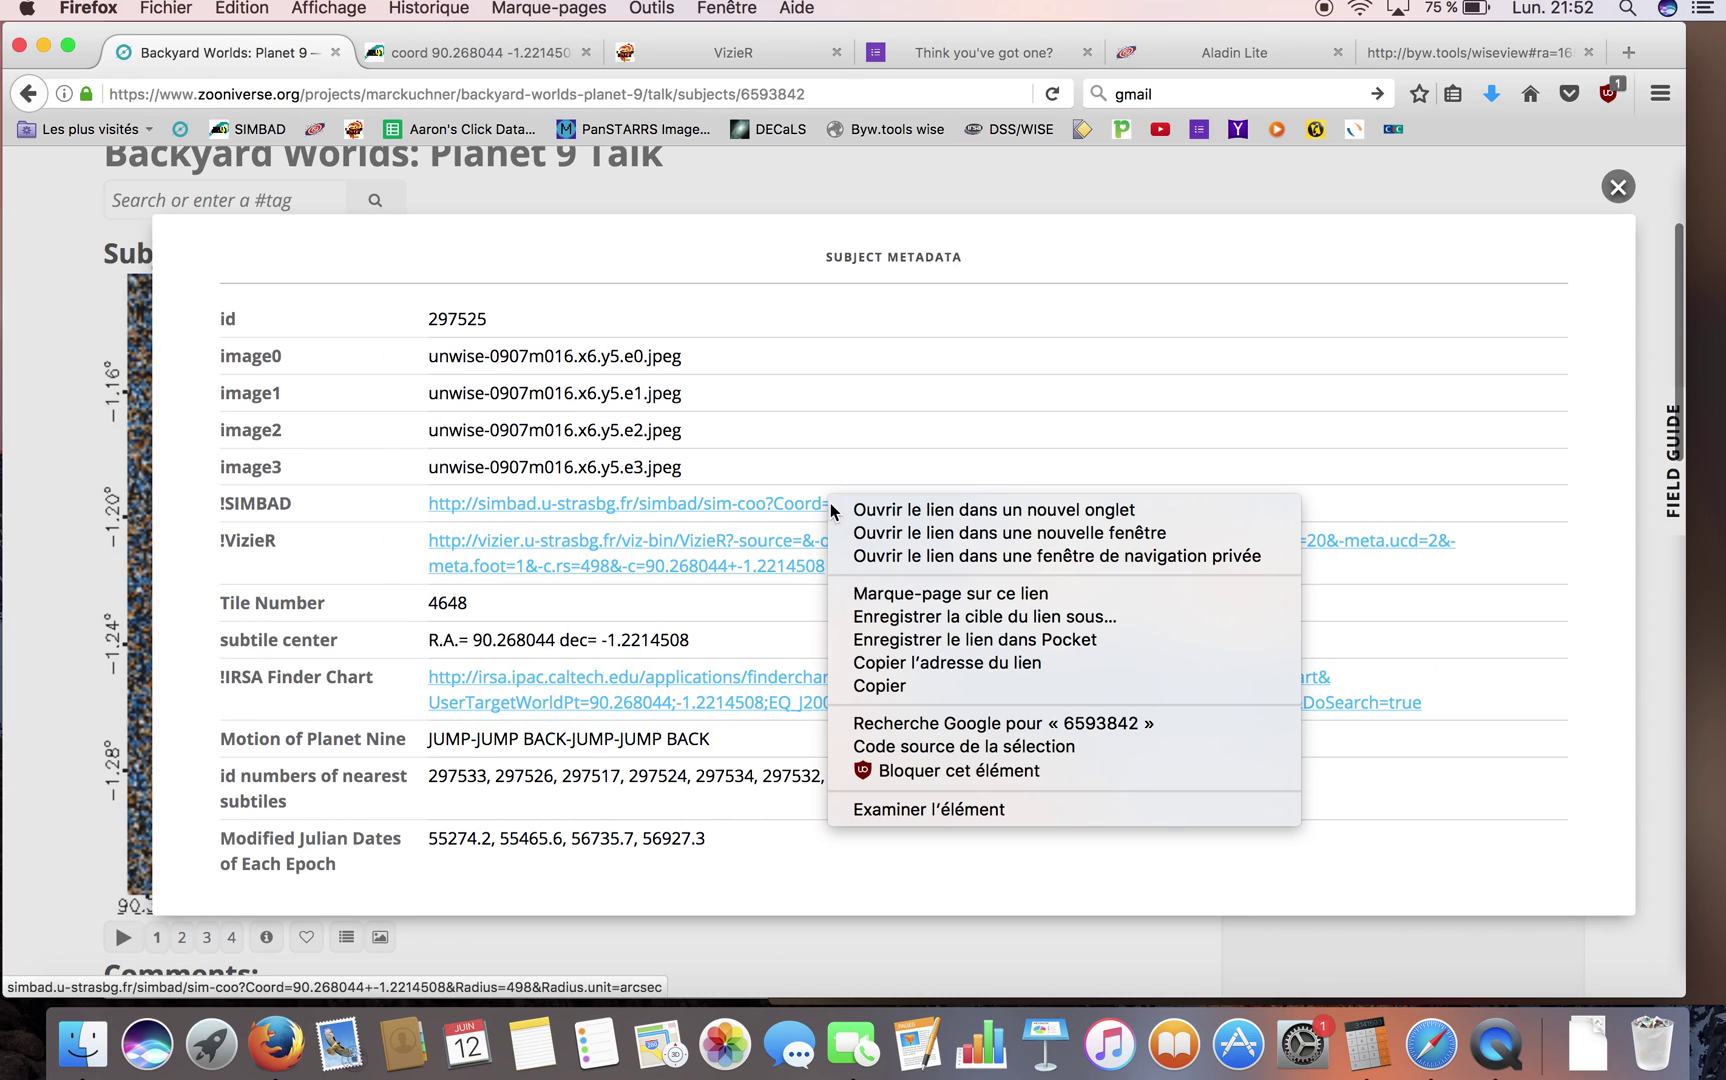
pyautogui.click(939, 510)
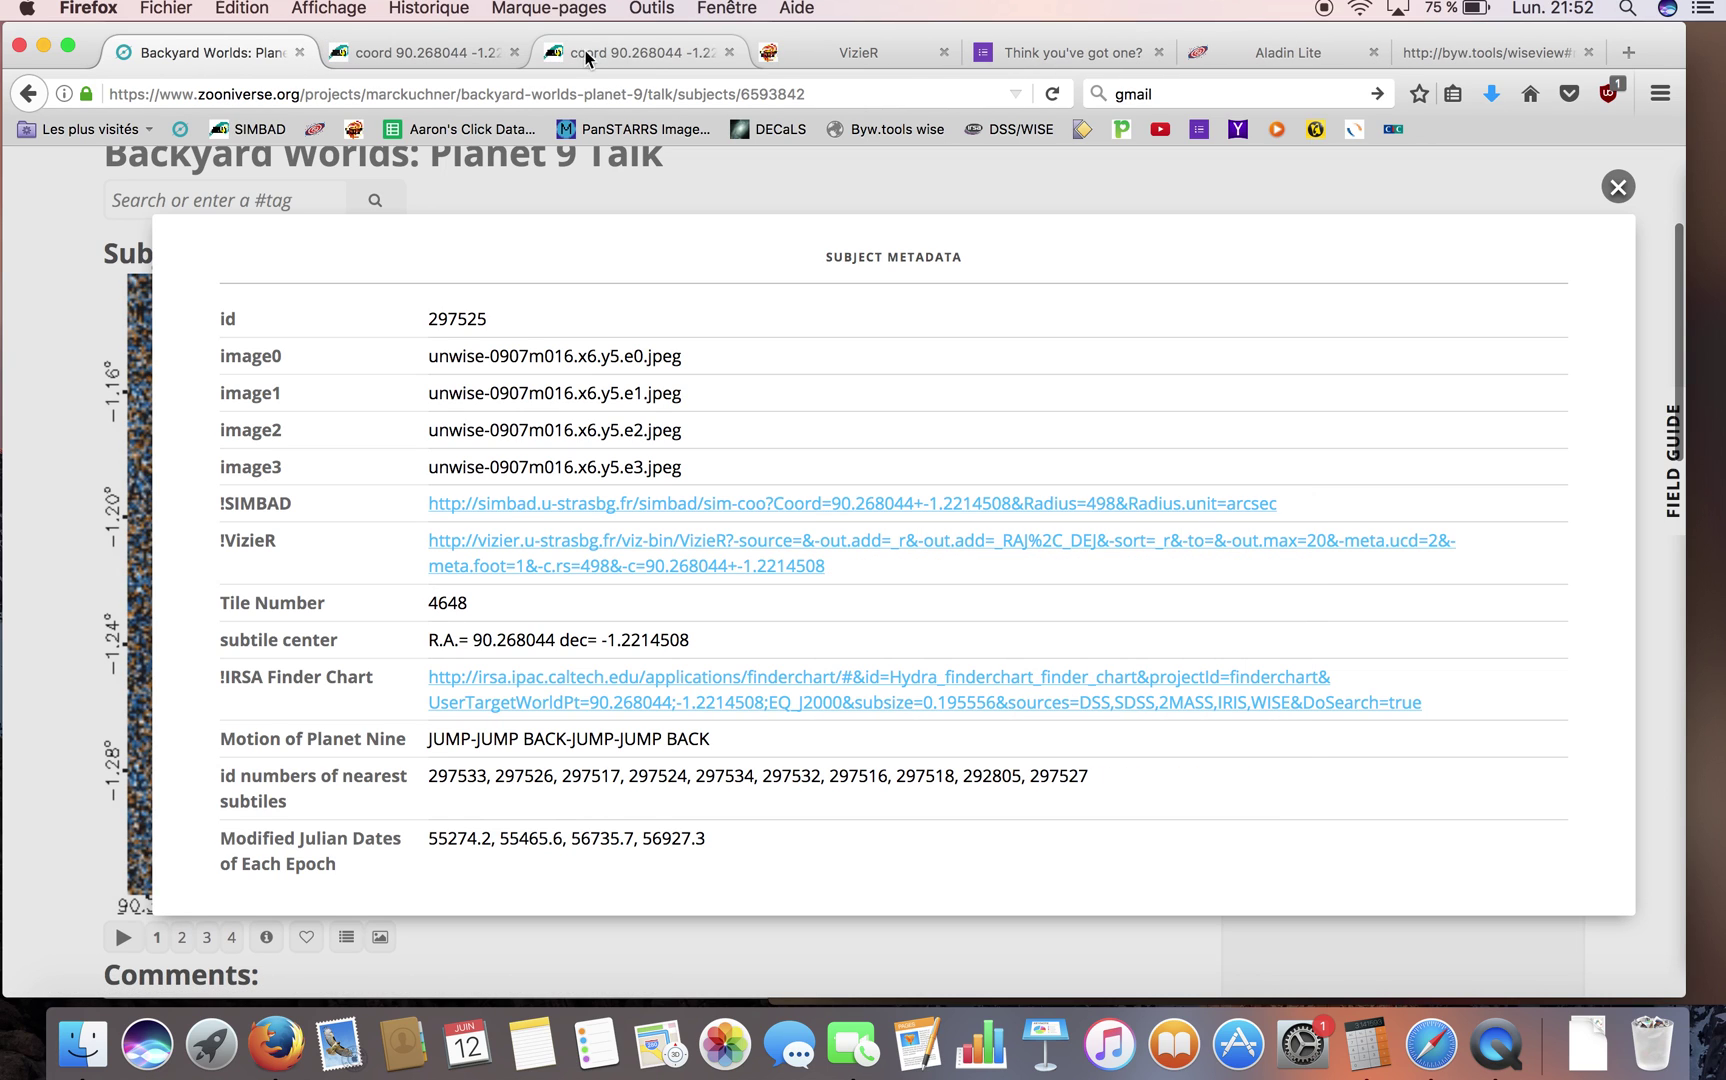
pyautogui.click(729, 52)
pyautogui.click(449, 44)
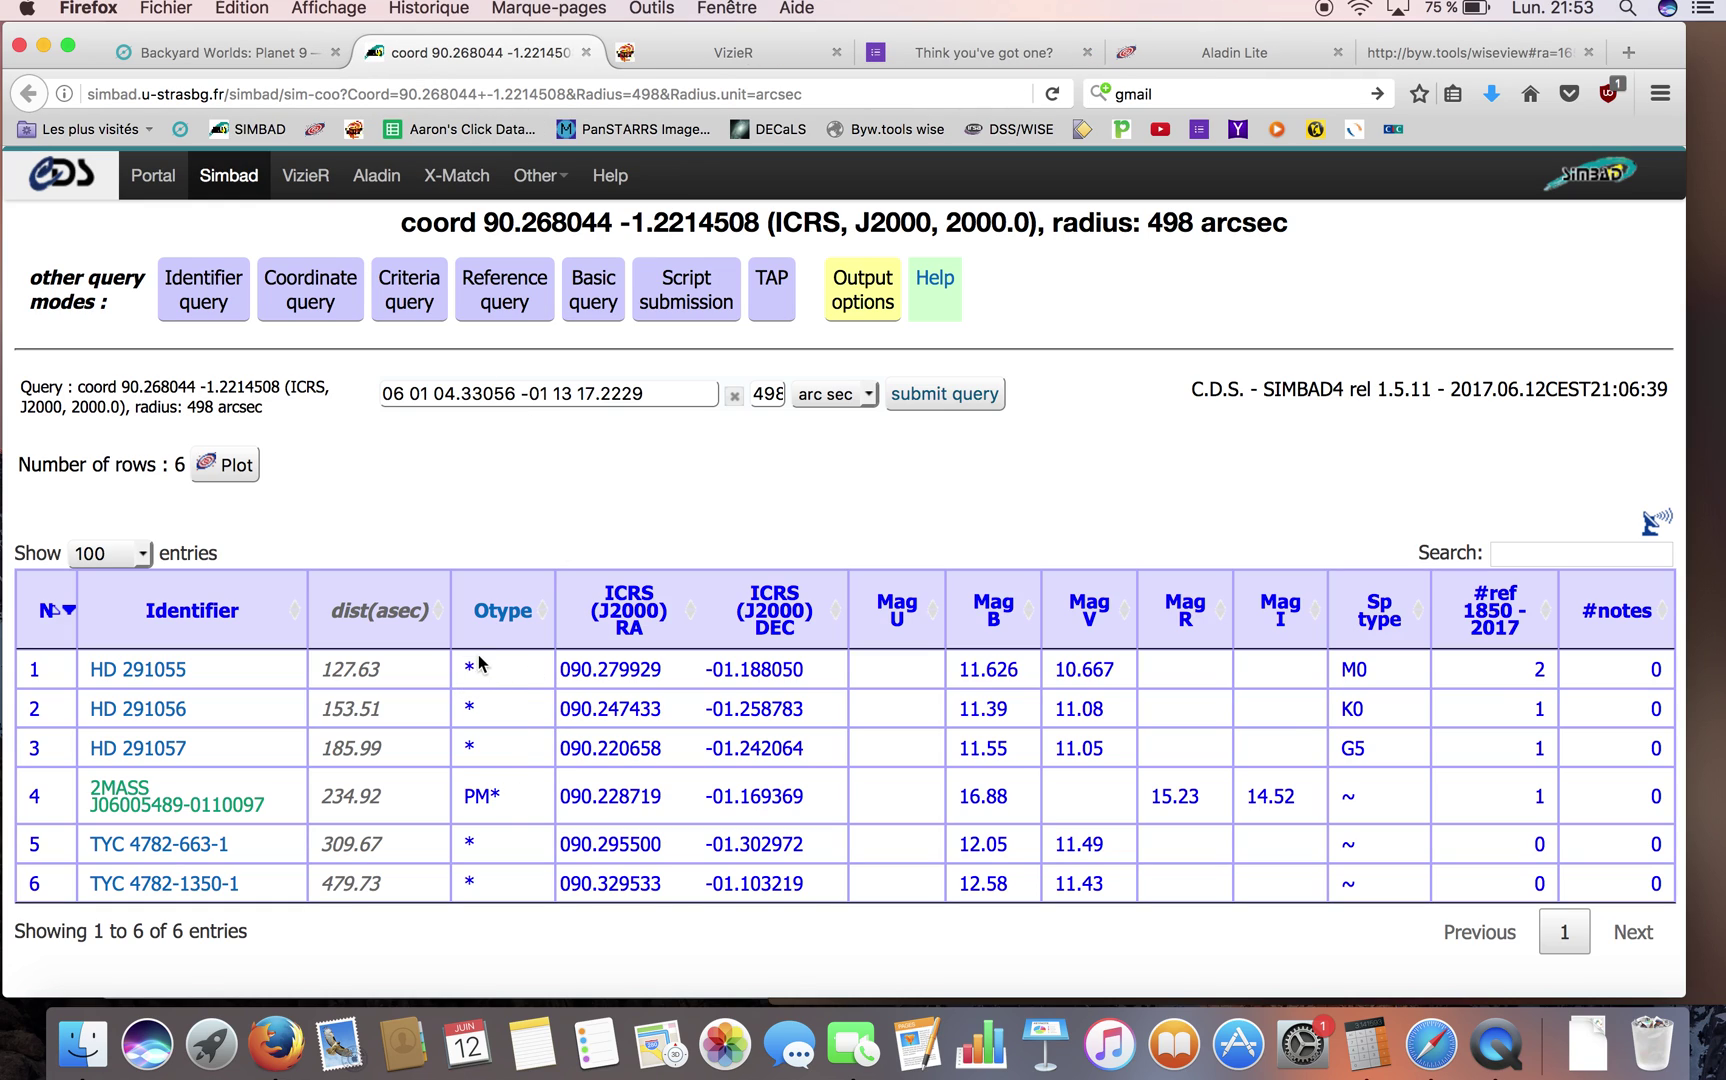
pyautogui.doubleClick(470, 795)
pyautogui.moveTo(499, 796); pyautogui.dragTo(465, 796)
pyautogui.click(108, 803)
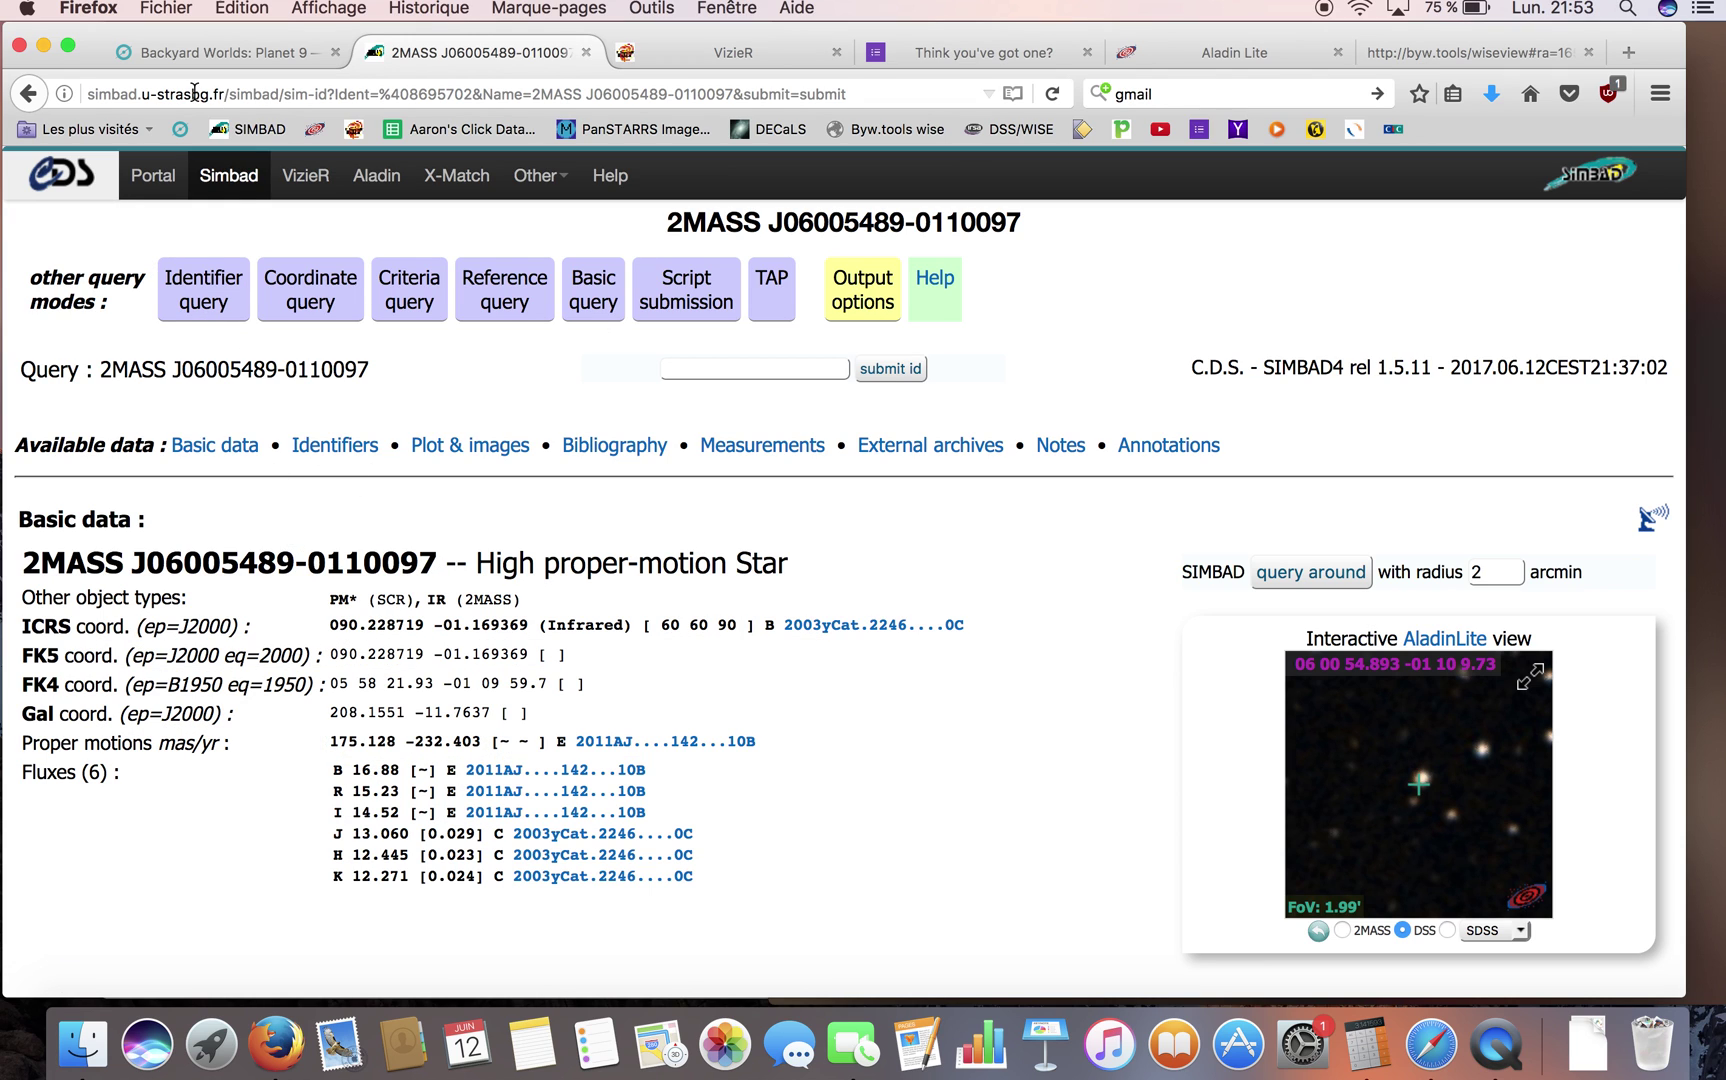
pyautogui.click(30, 95)
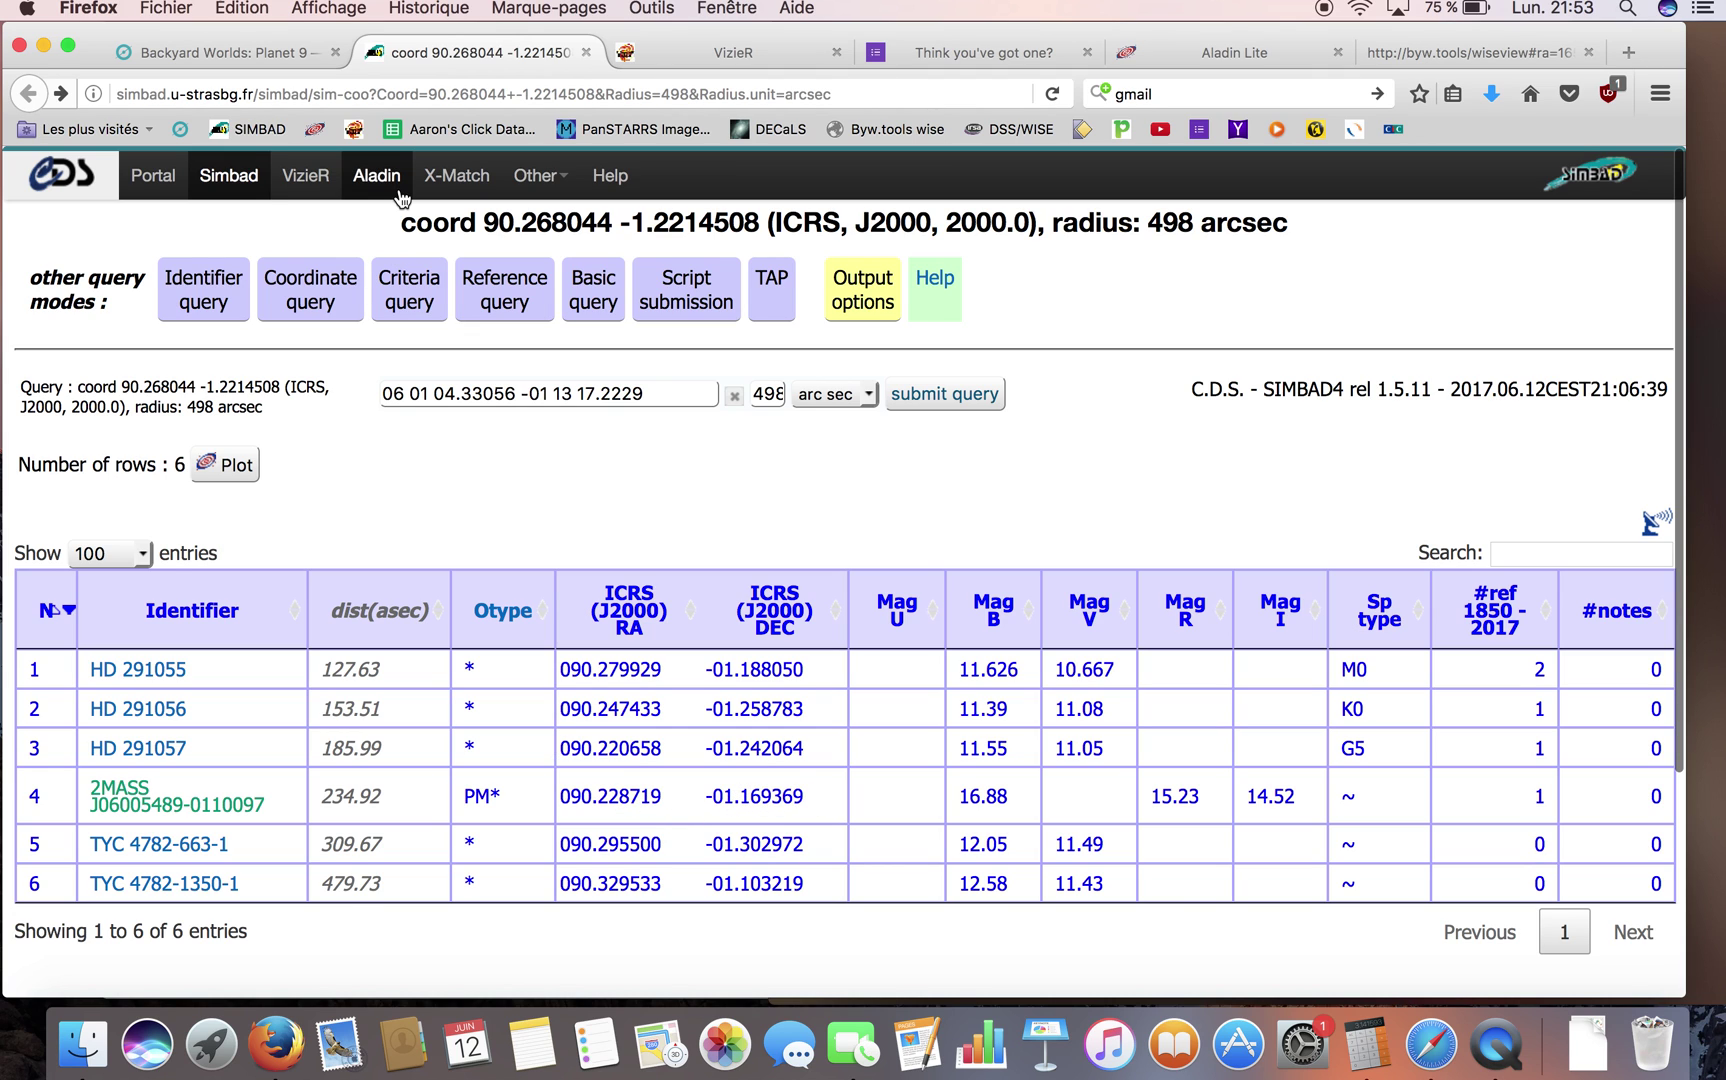
# - Replay subject 6593842's flipbook and compare it against the SIMBAD results tab
pyautogui.click(216, 55)
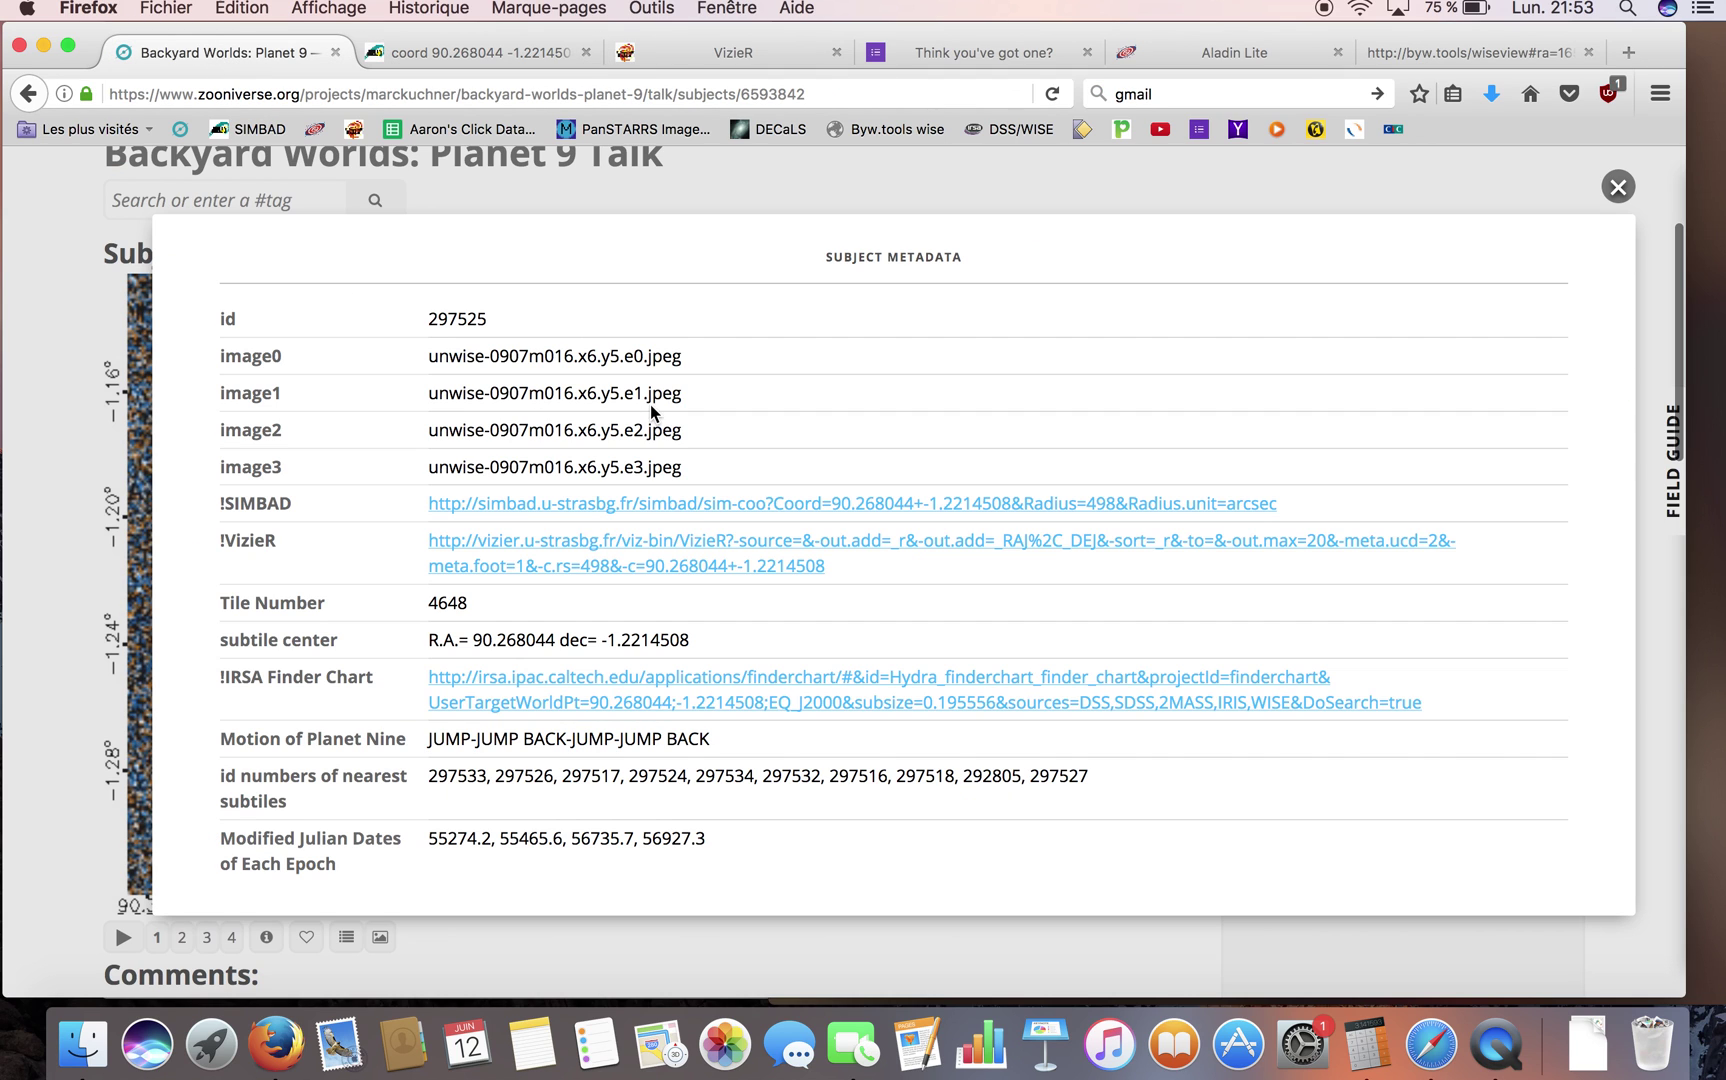
pyautogui.click(40, 445)
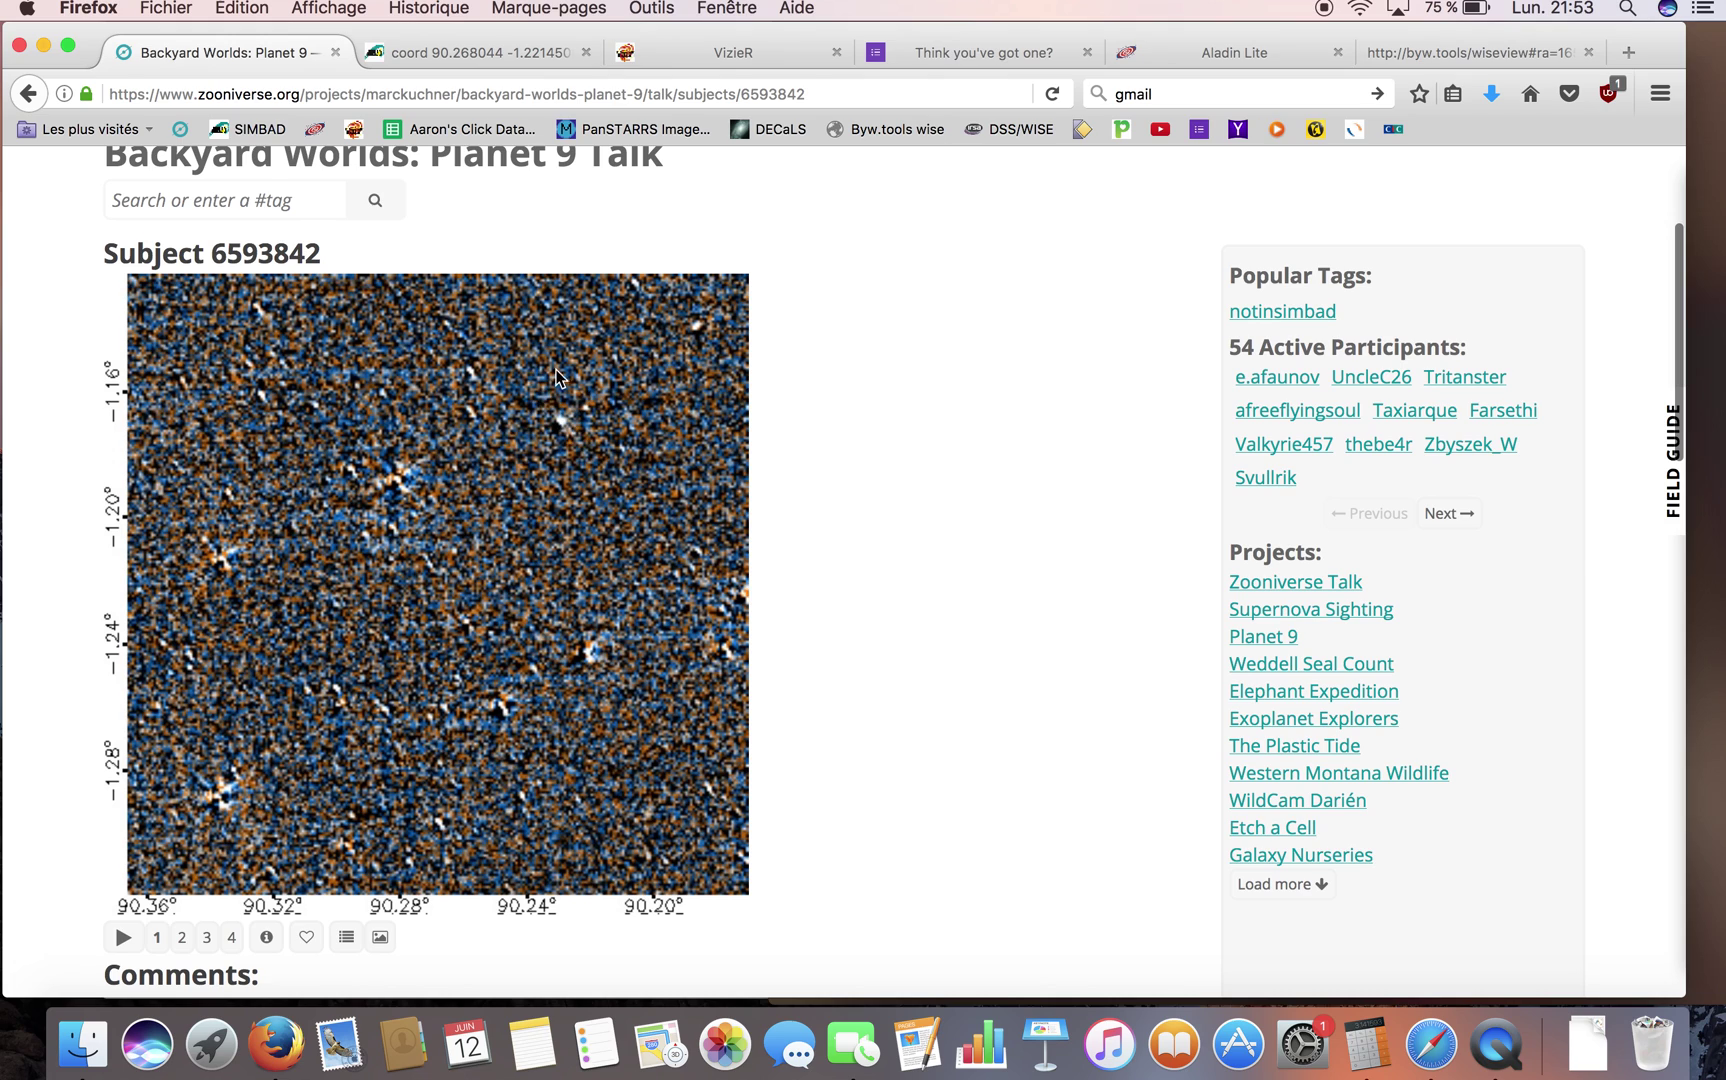
pyautogui.click(123, 937)
pyautogui.click(478, 58)
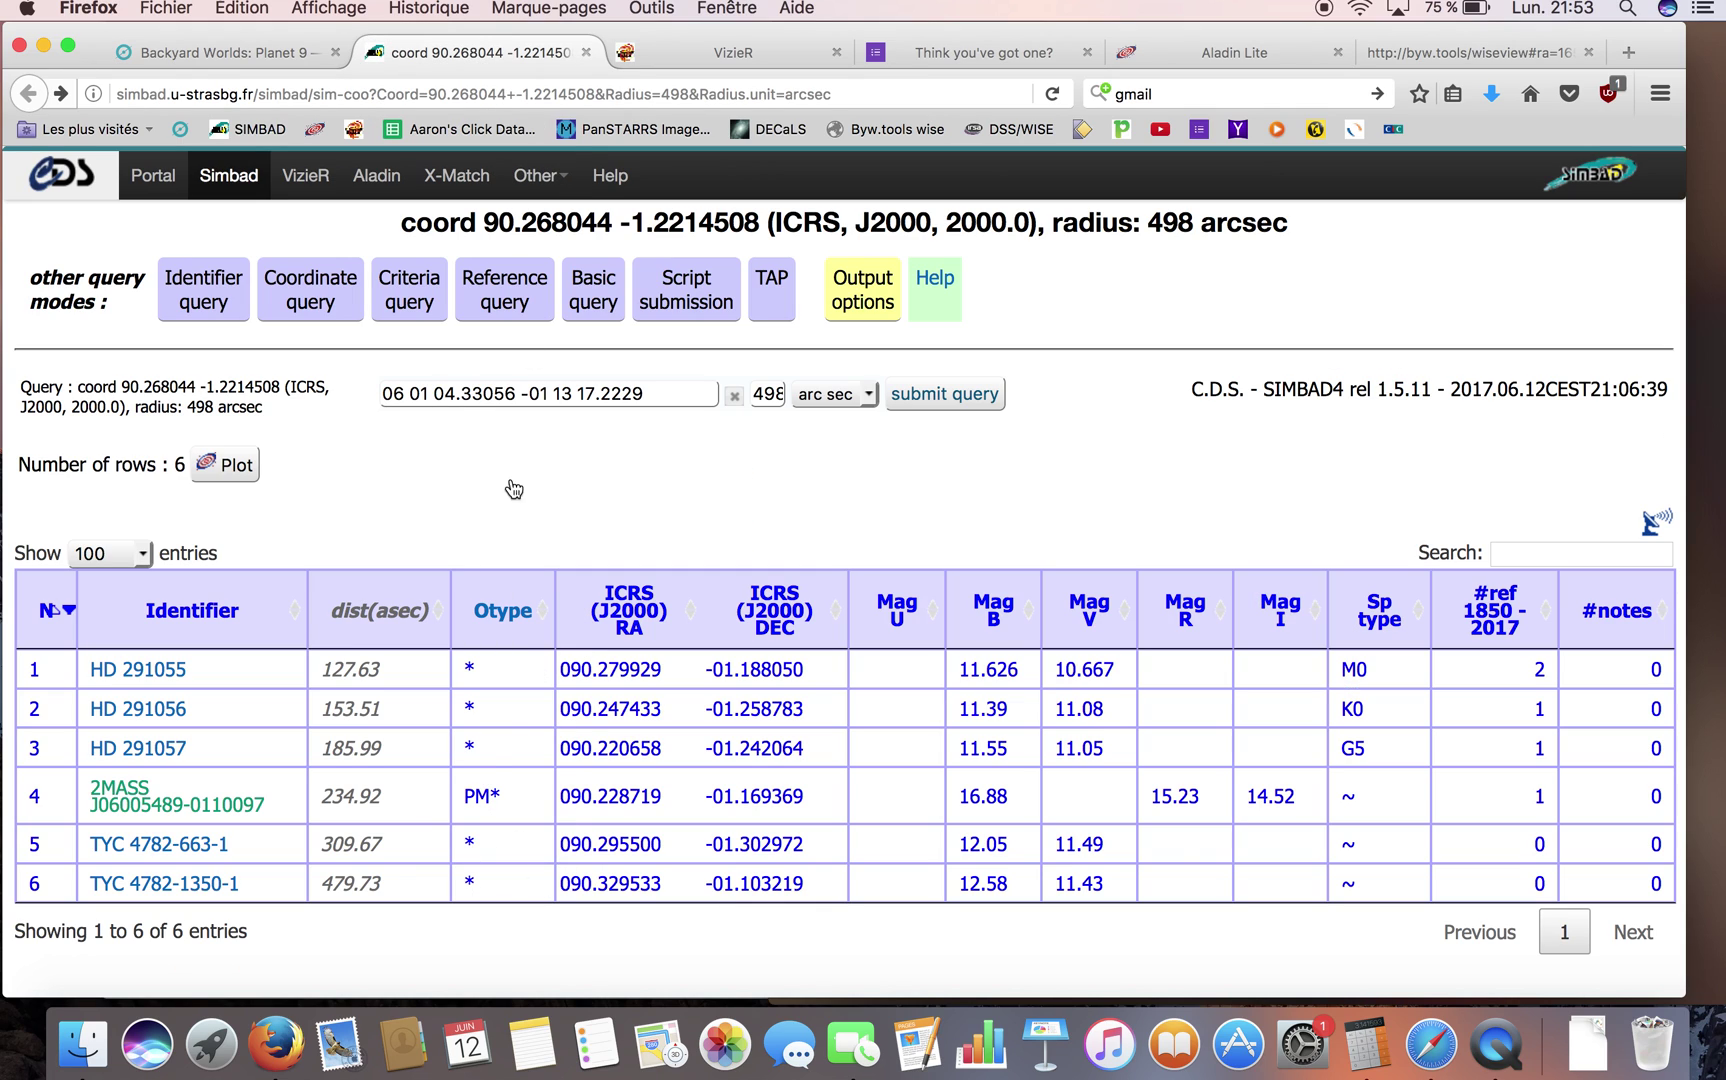
pyautogui.click(240, 52)
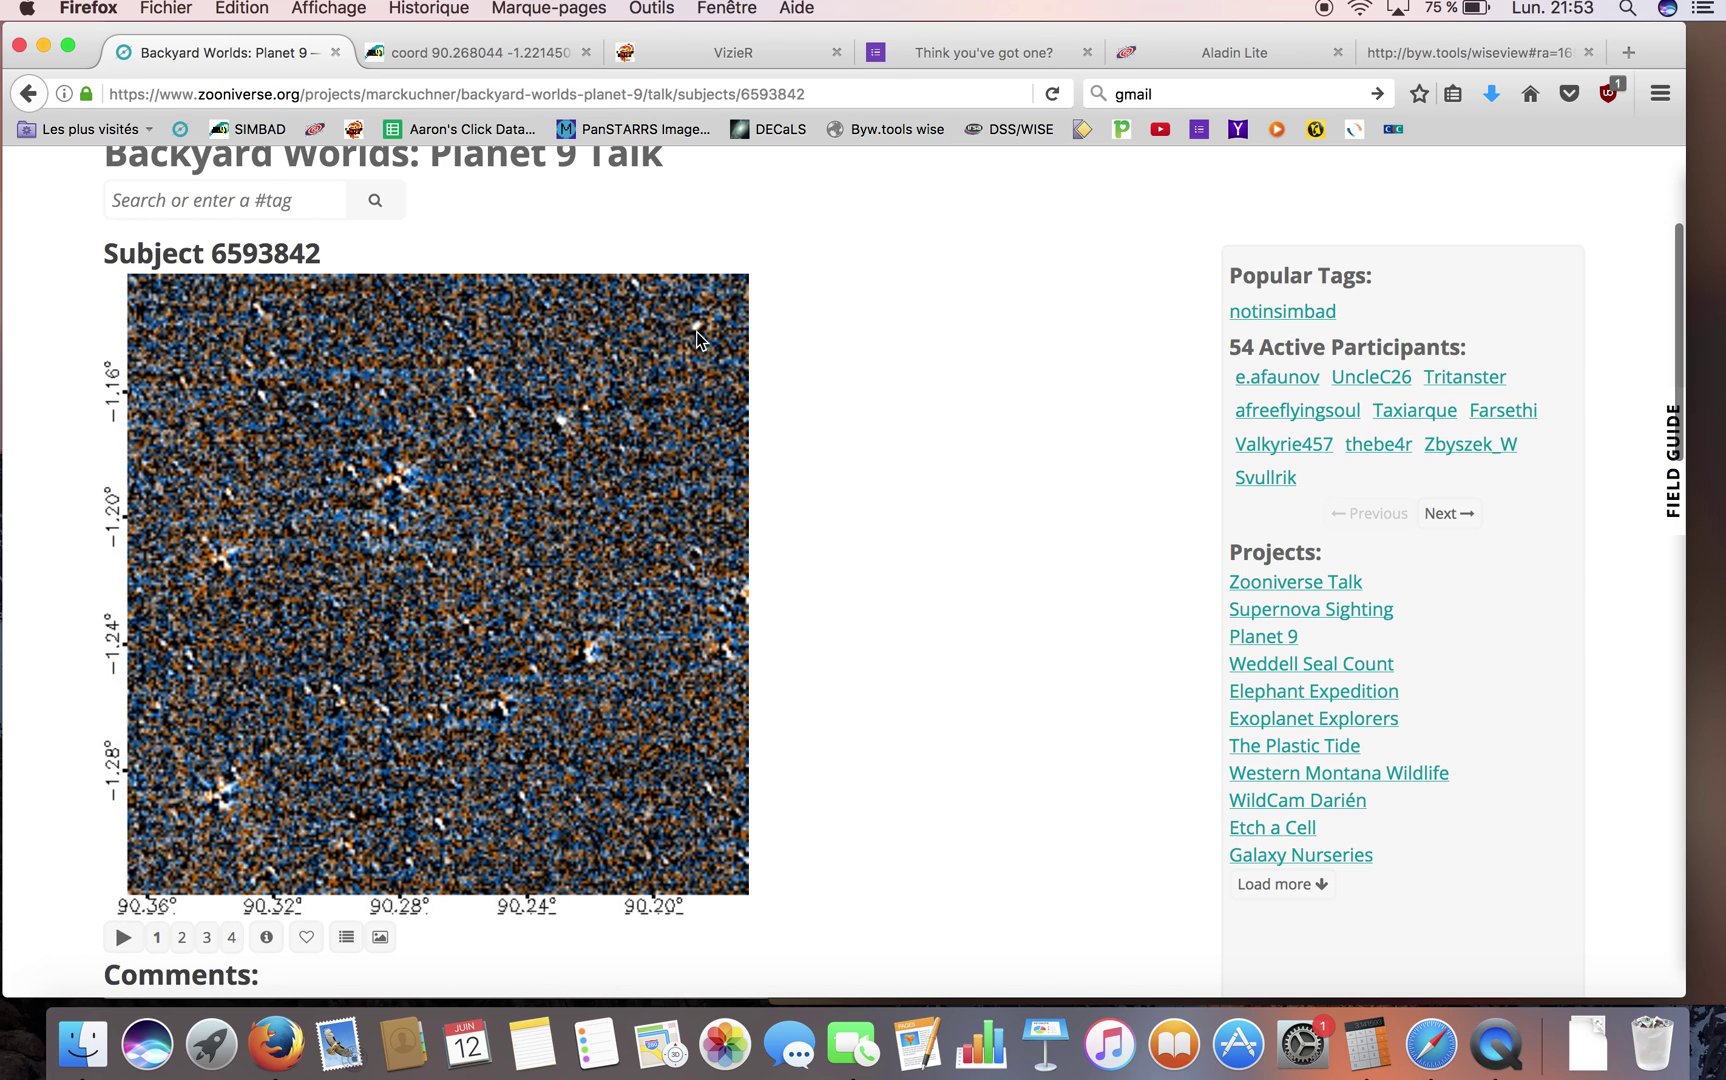
pyautogui.click(458, 53)
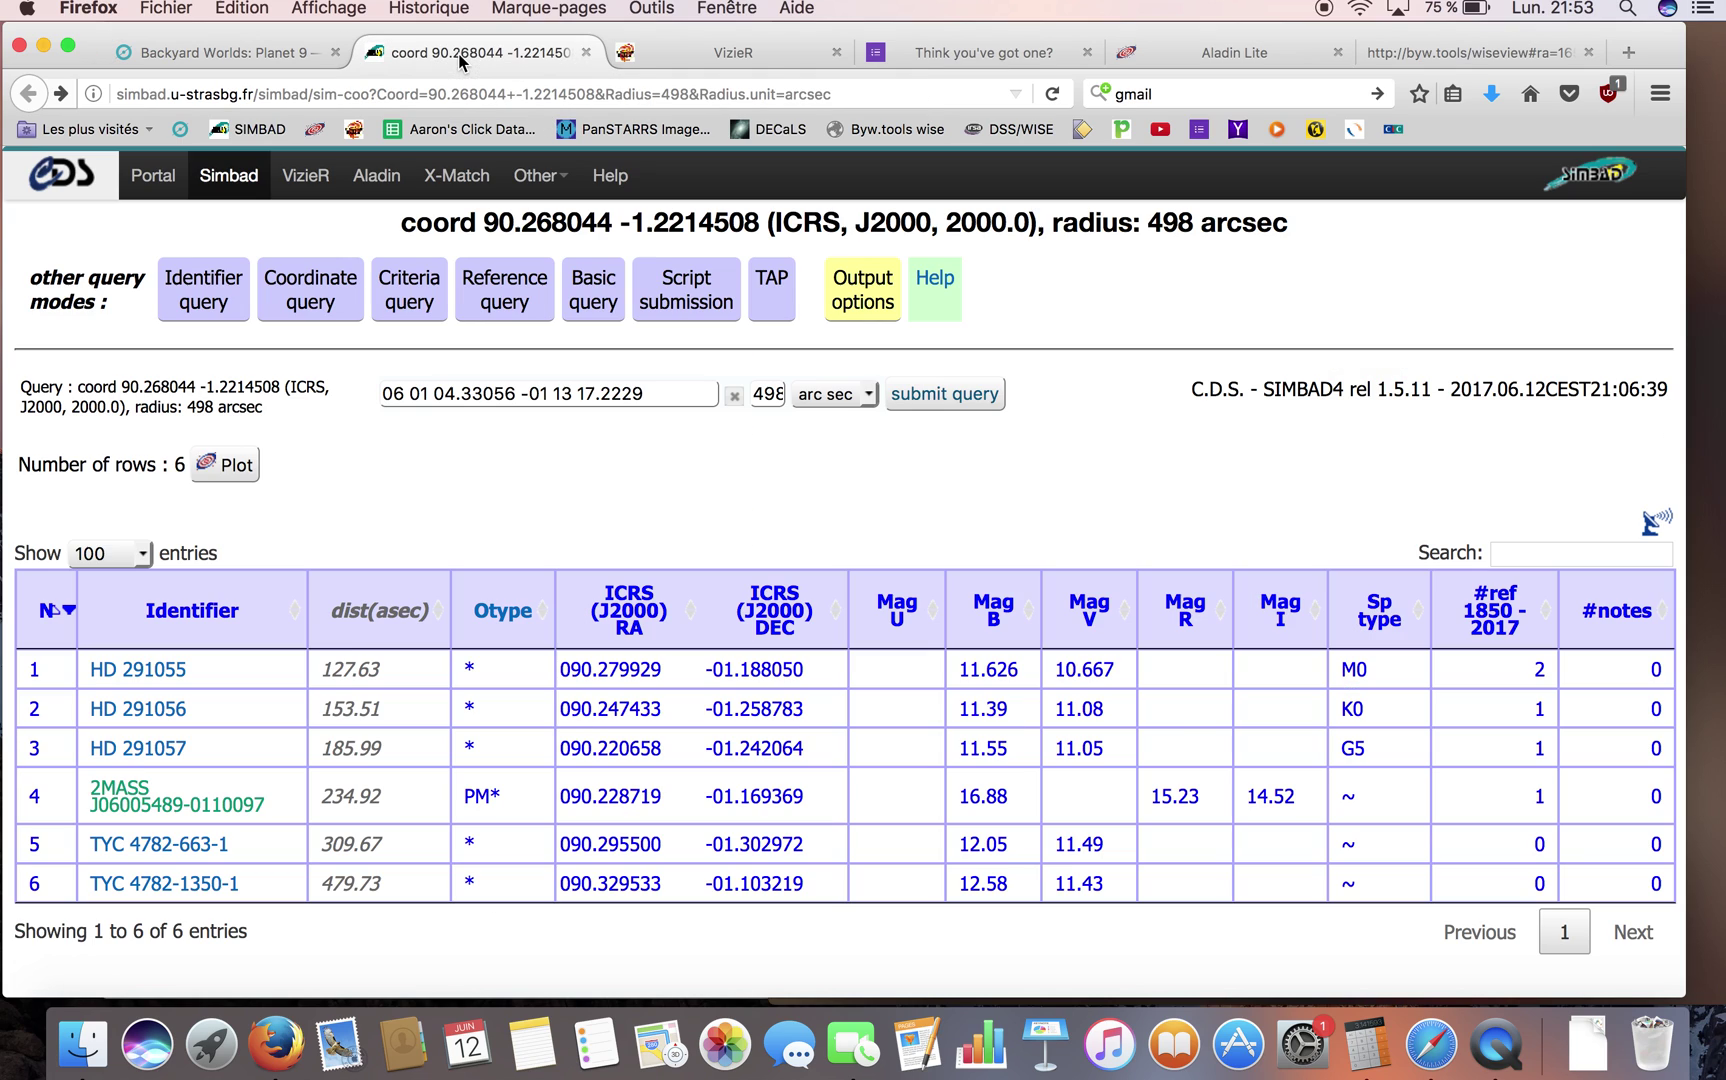
pyautogui.click(203, 60)
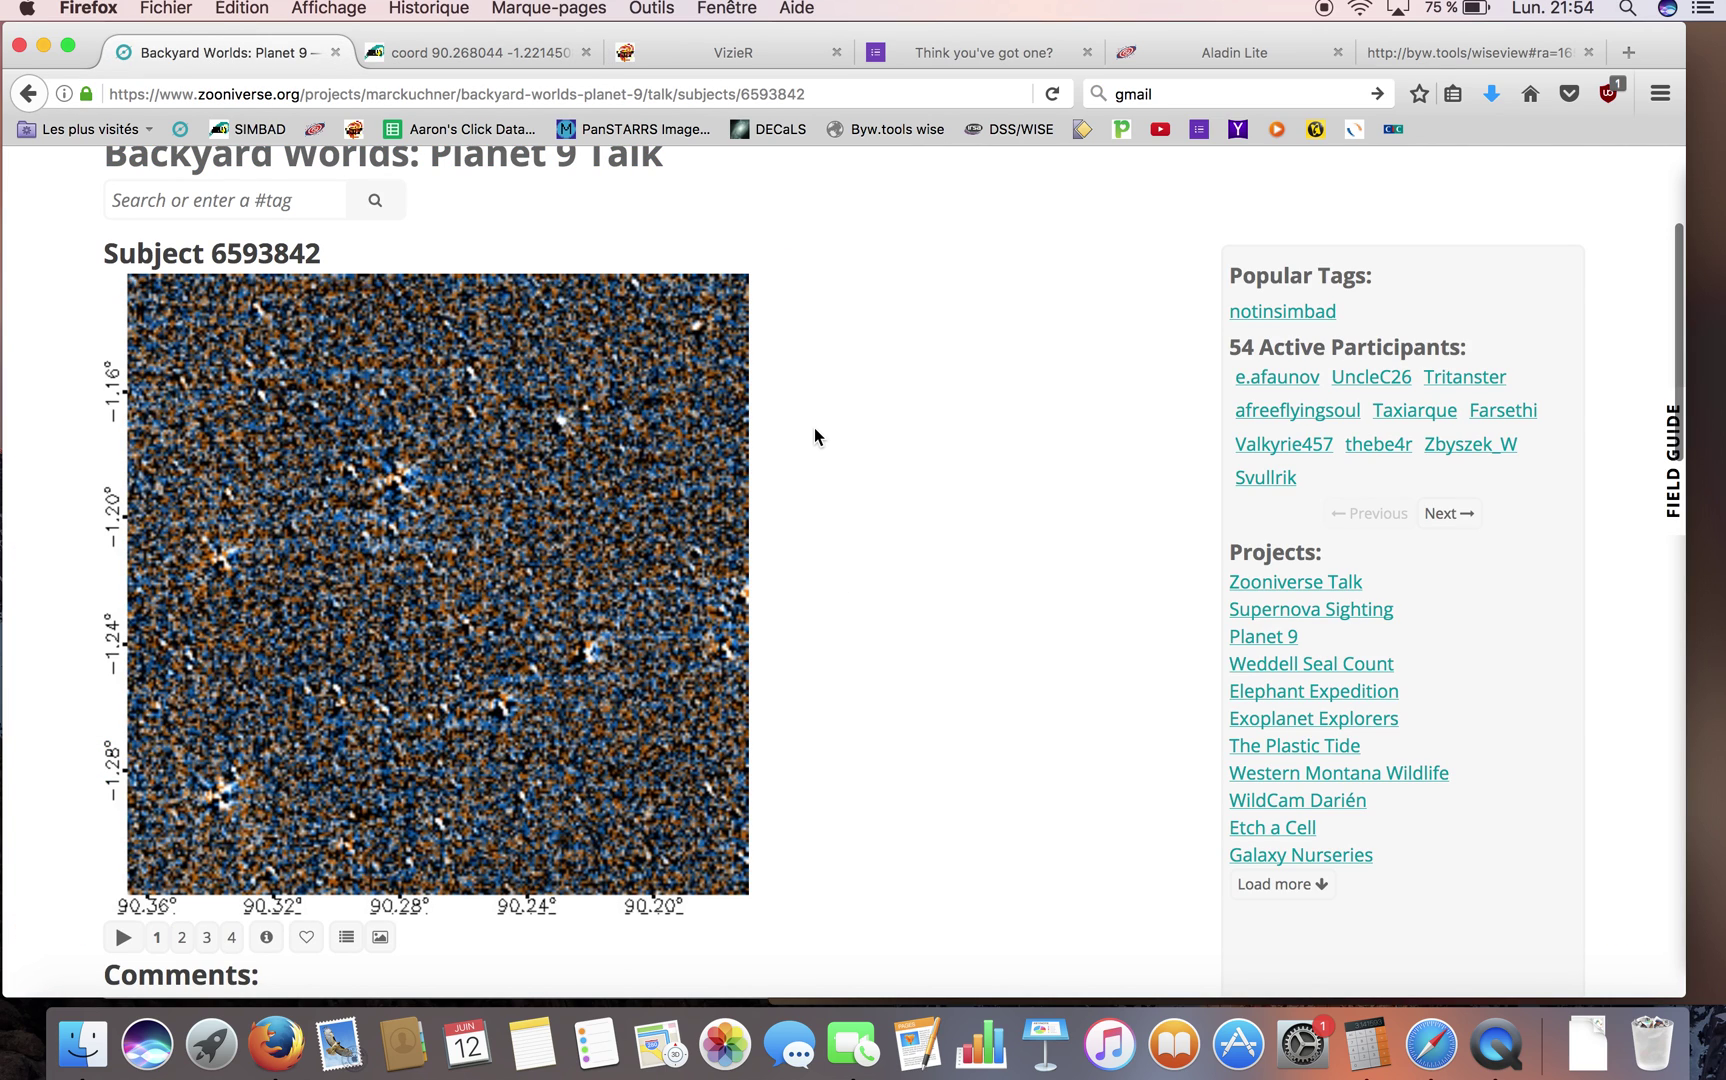
# - Enter subject number 6593842 in the report form's ZooID field, then go back to the Talk page
pyautogui.click(983, 57)
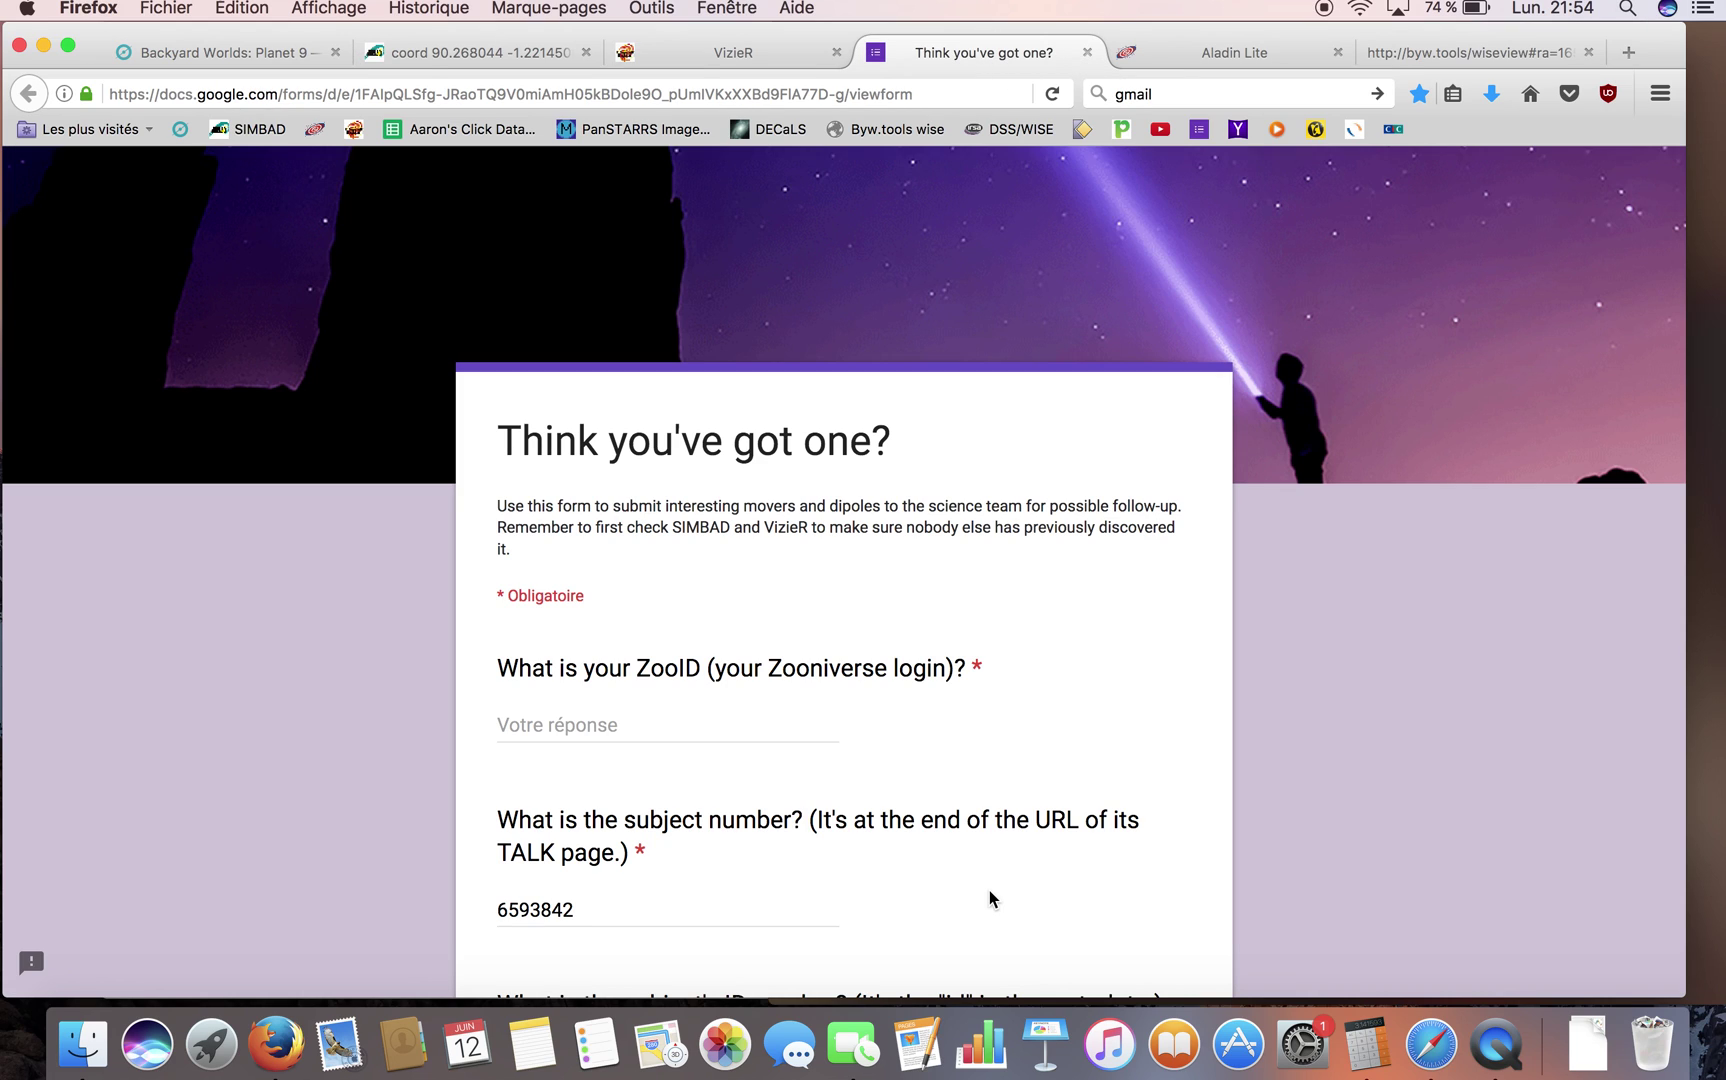
pyautogui.scroll(-3, 988, 890)
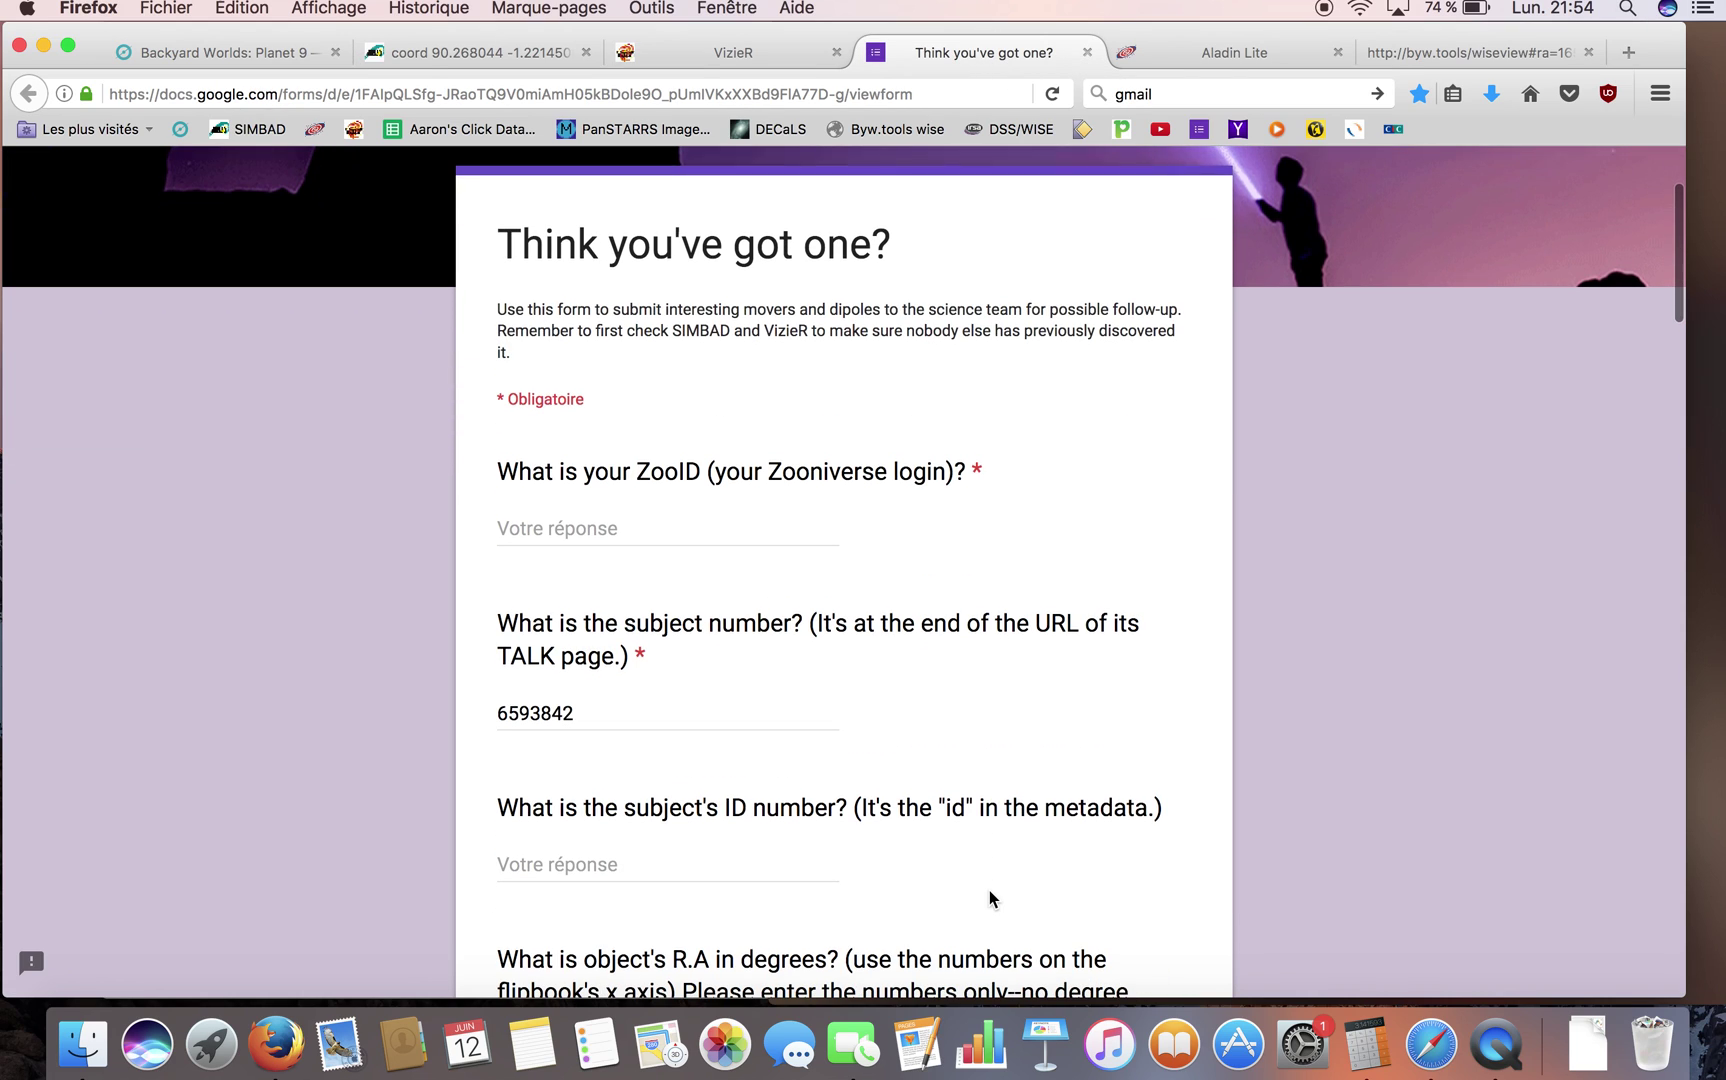
pyautogui.click(668, 533)
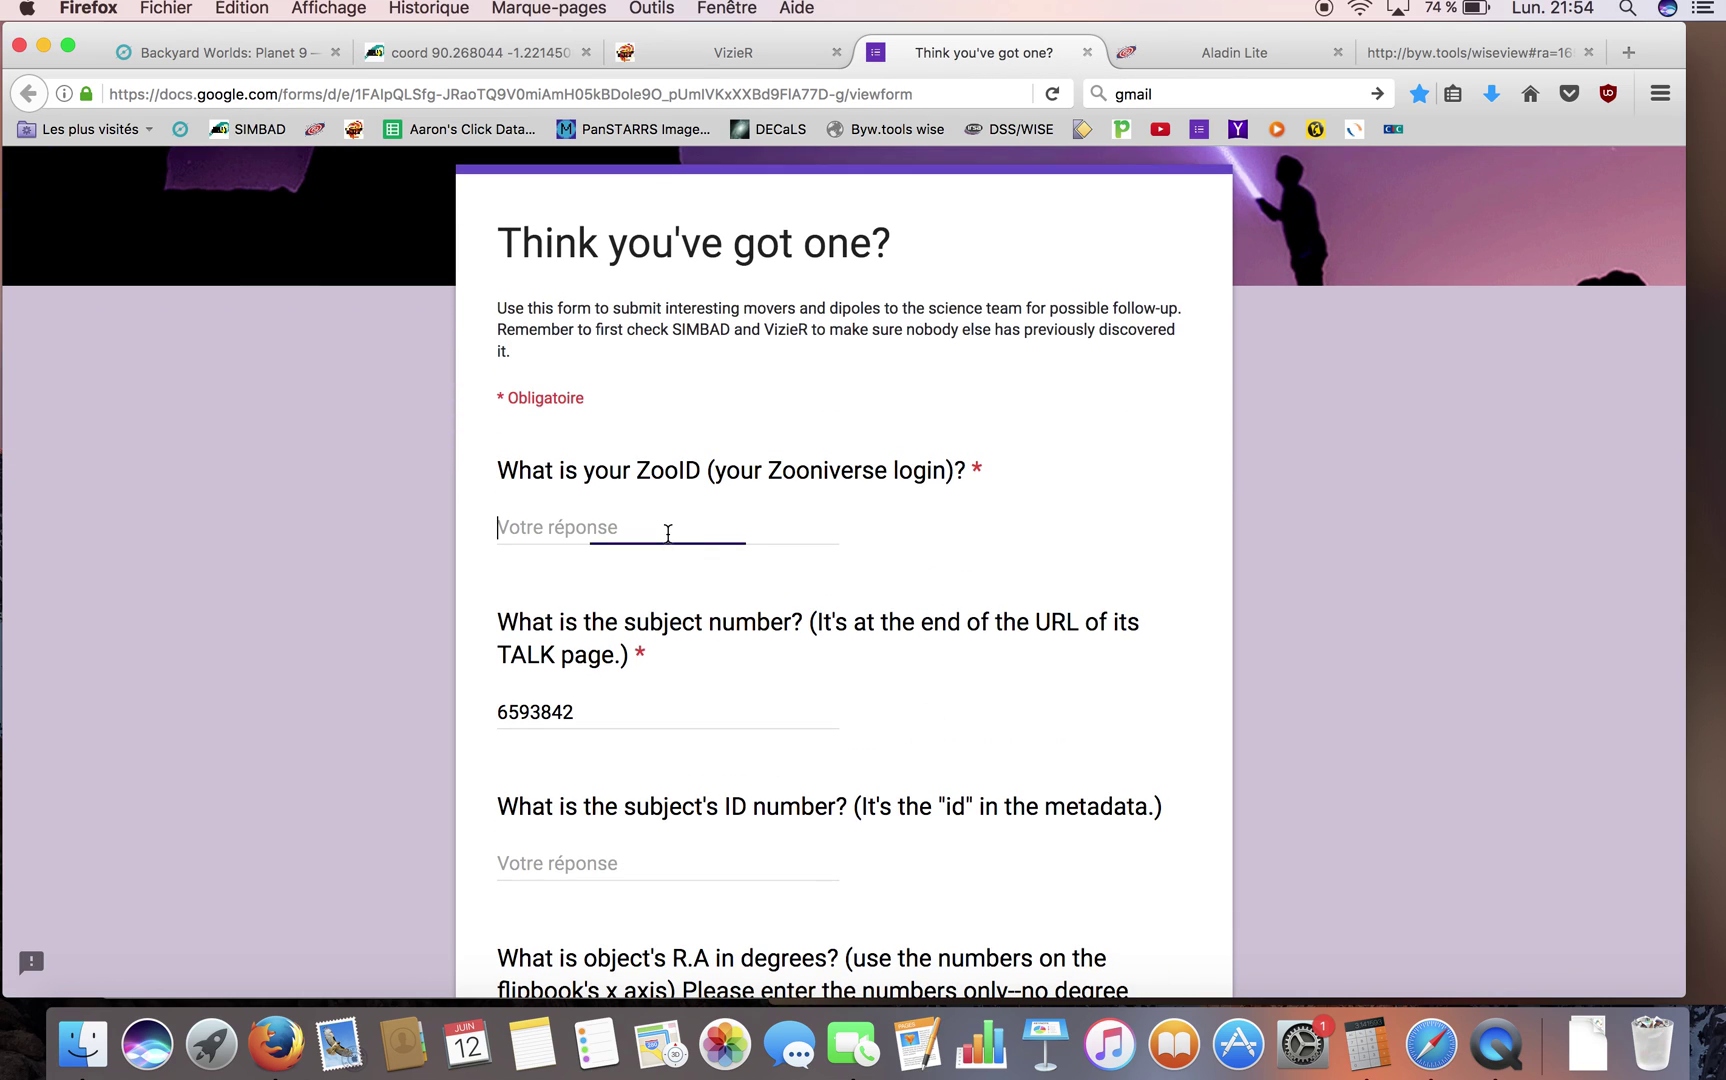
pyautogui.click(500, 52)
pyautogui.click(230, 52)
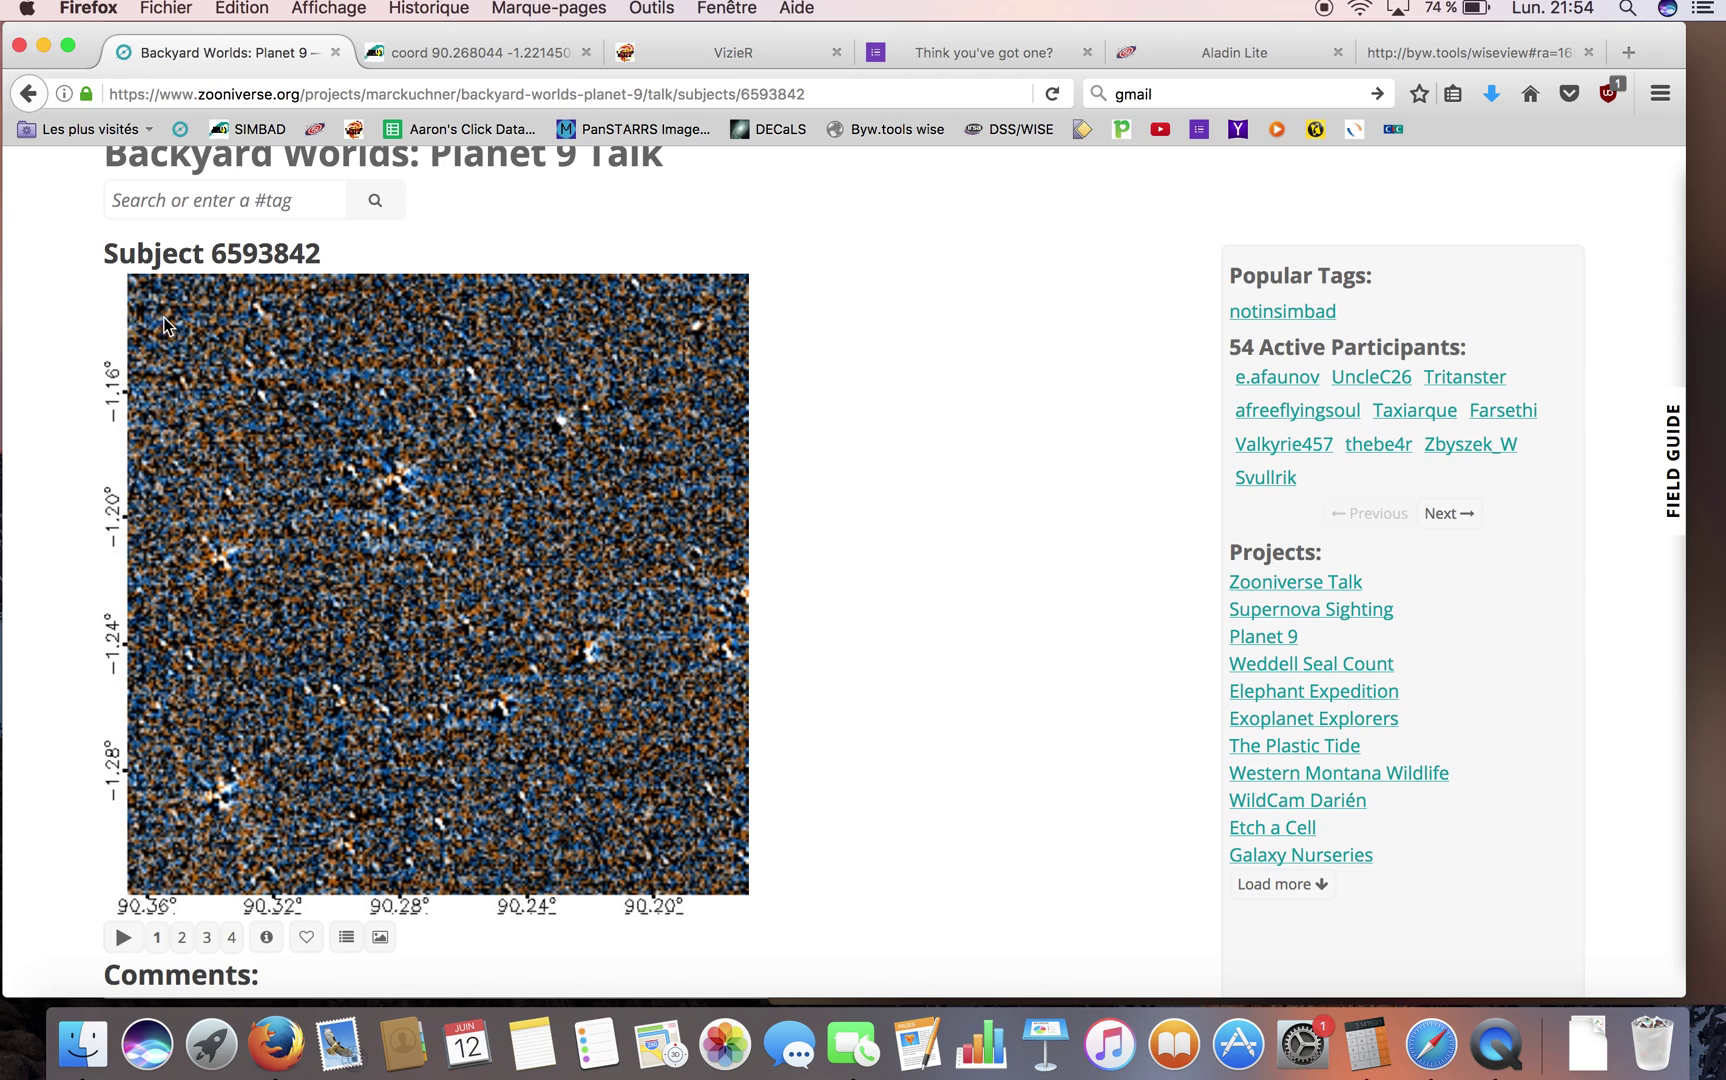
# - Open the subject's IRSA Finder Chart around 90.268 -1.221 from its metadata in a new tab
pyautogui.click(266, 937)
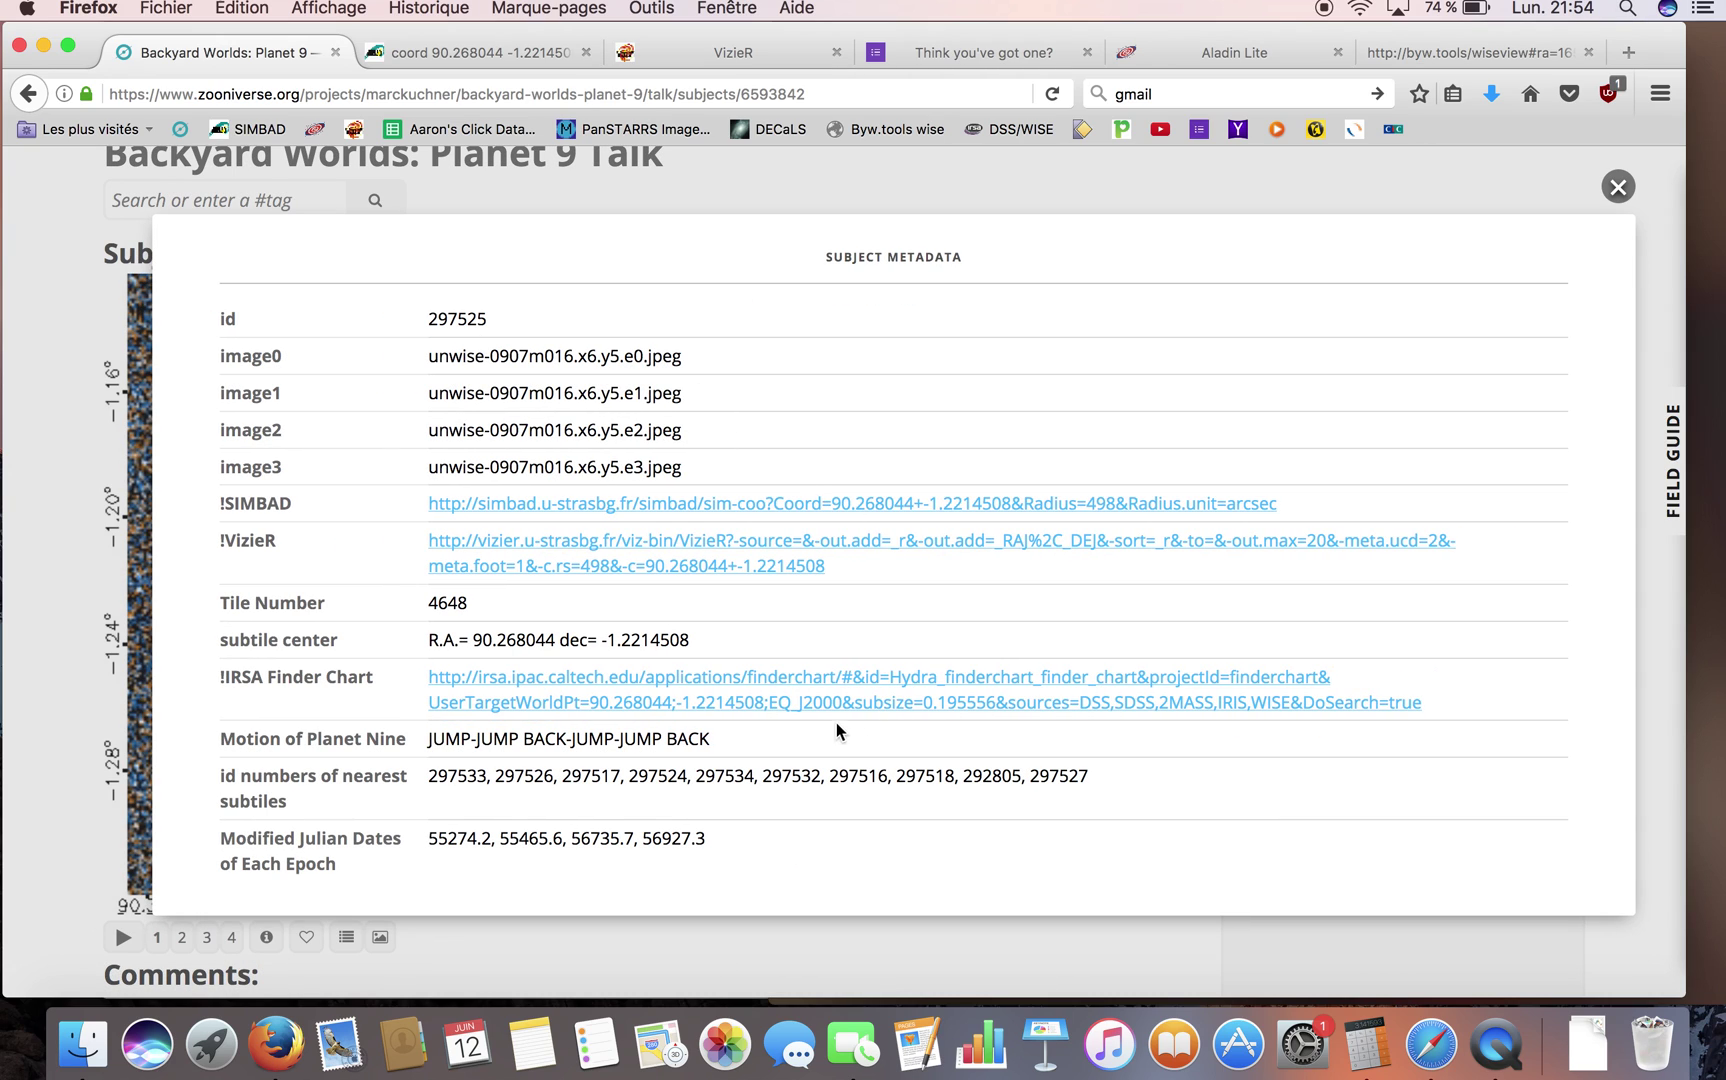
pyautogui.rightClick(724, 682)
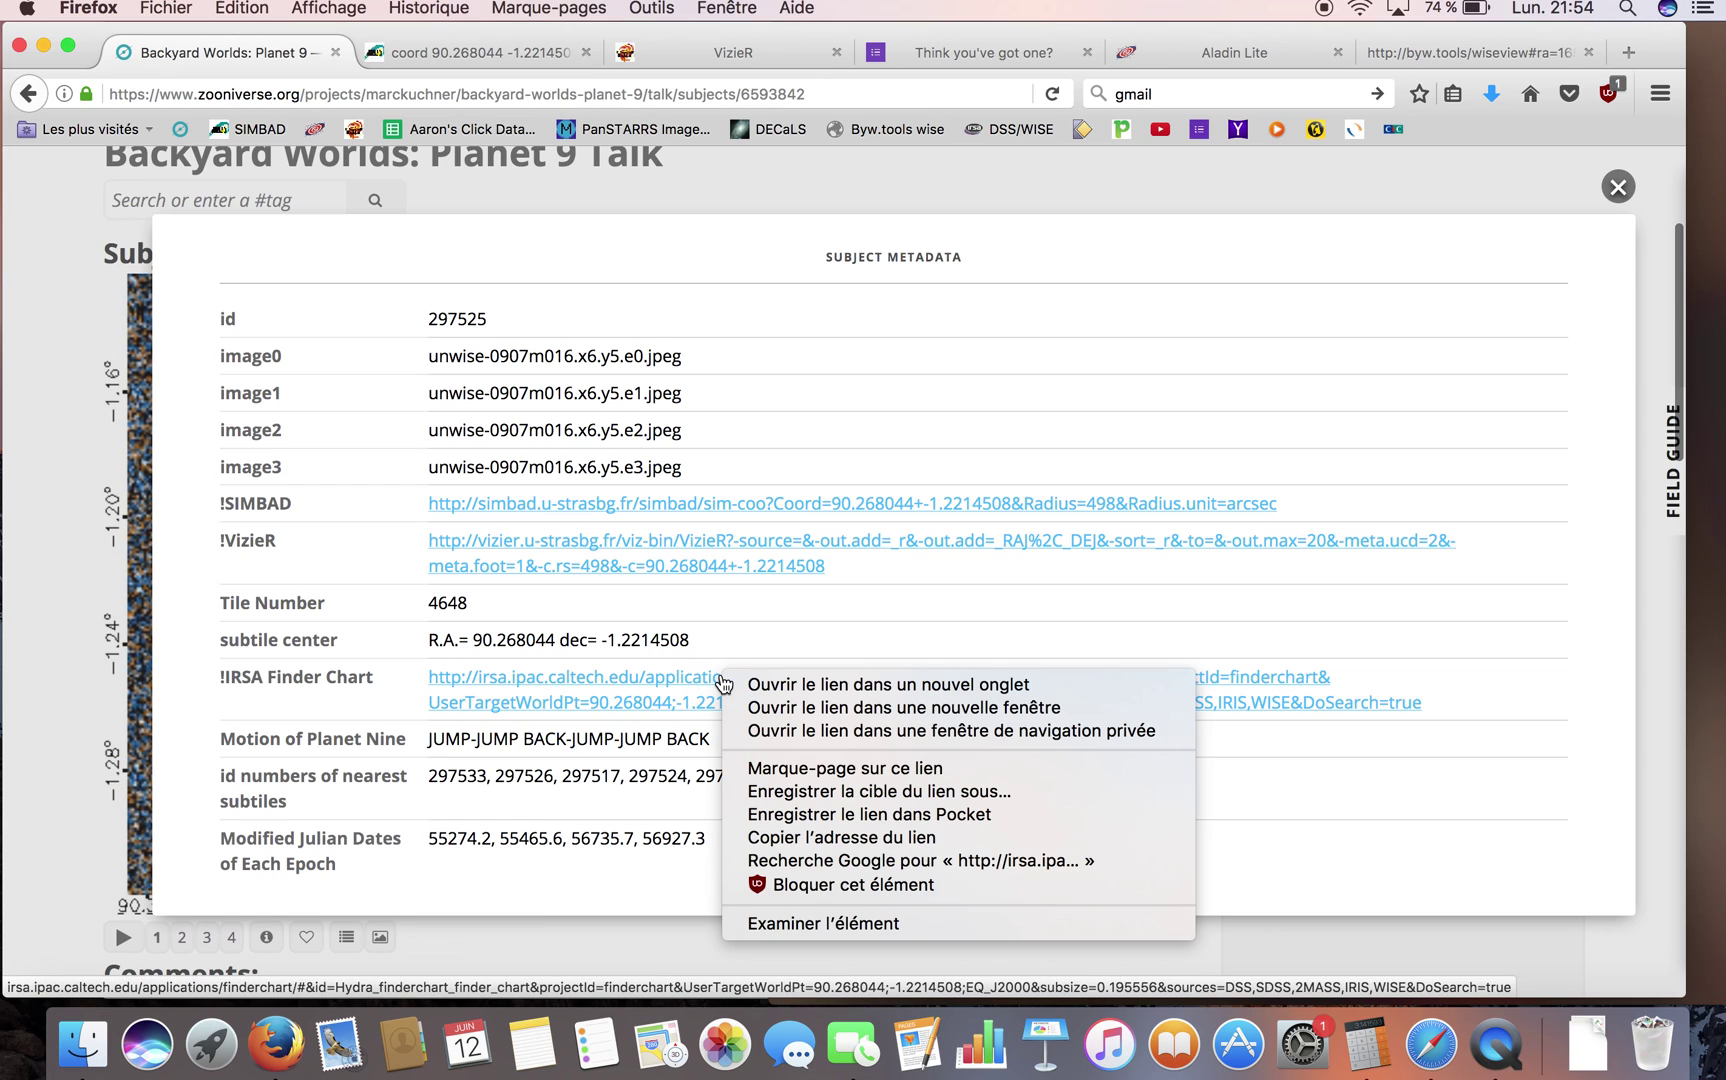
pyautogui.click(807, 686)
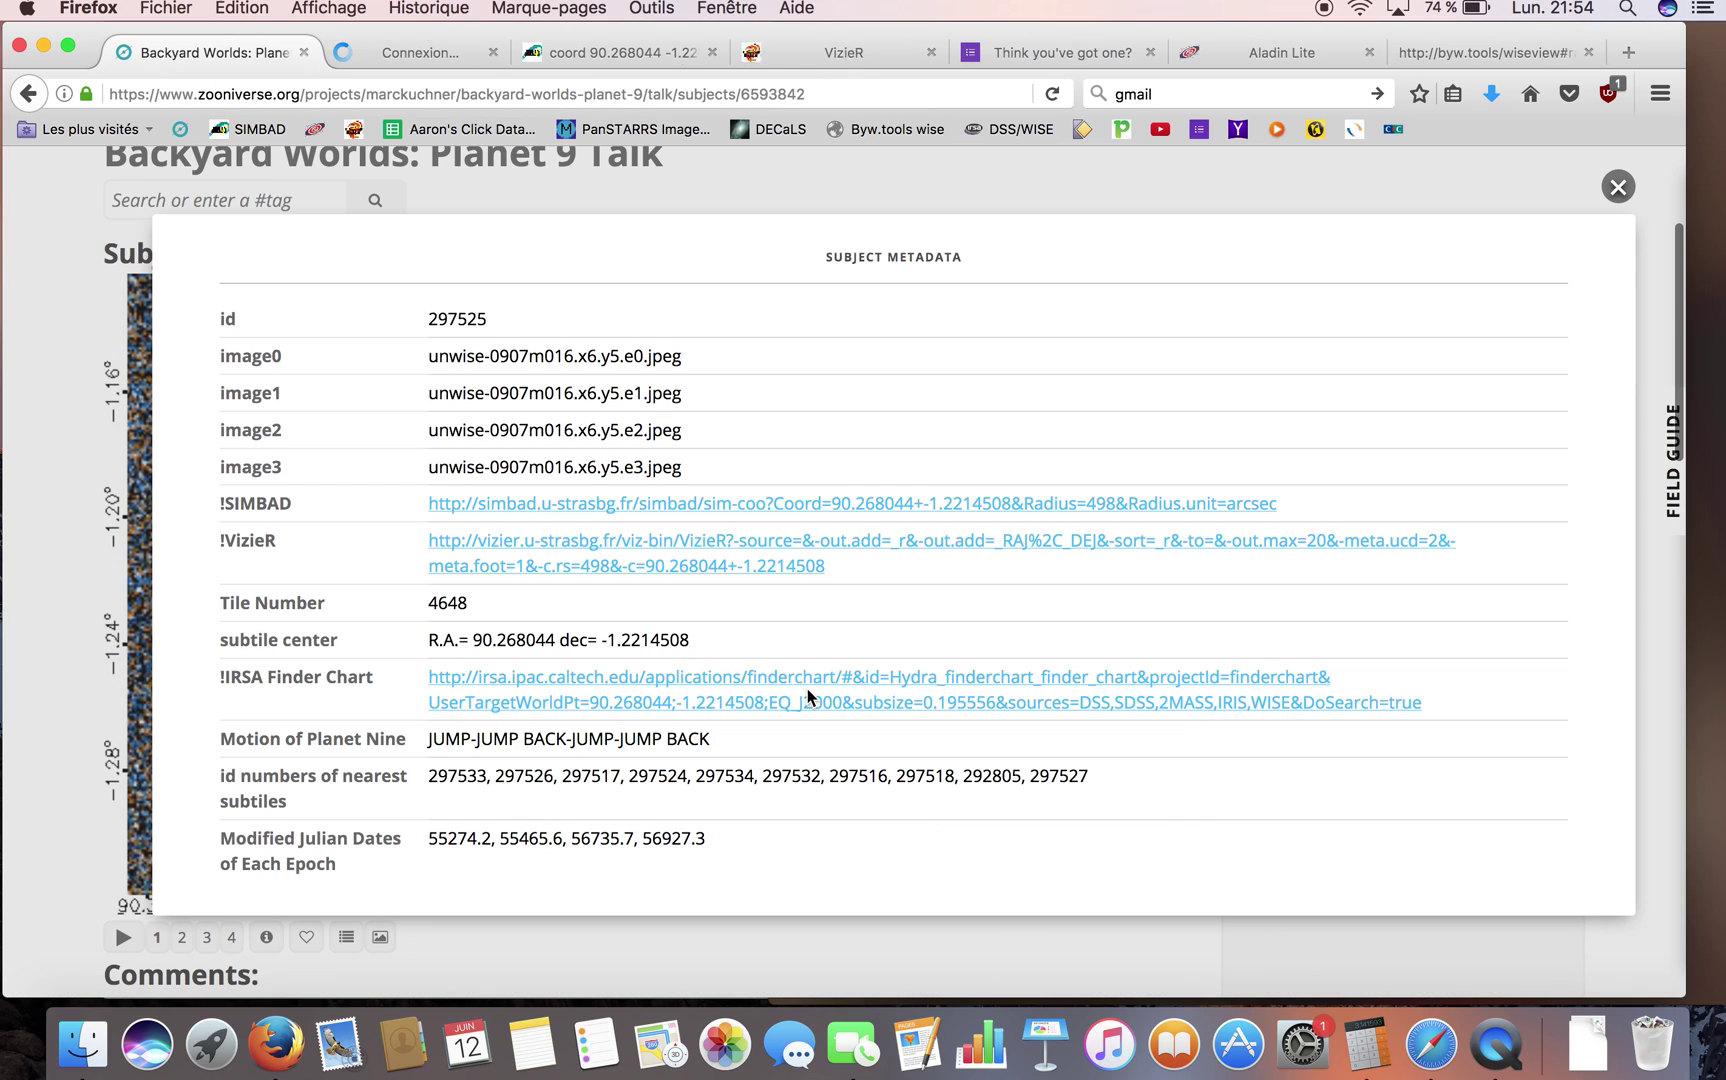
pyautogui.click(417, 53)
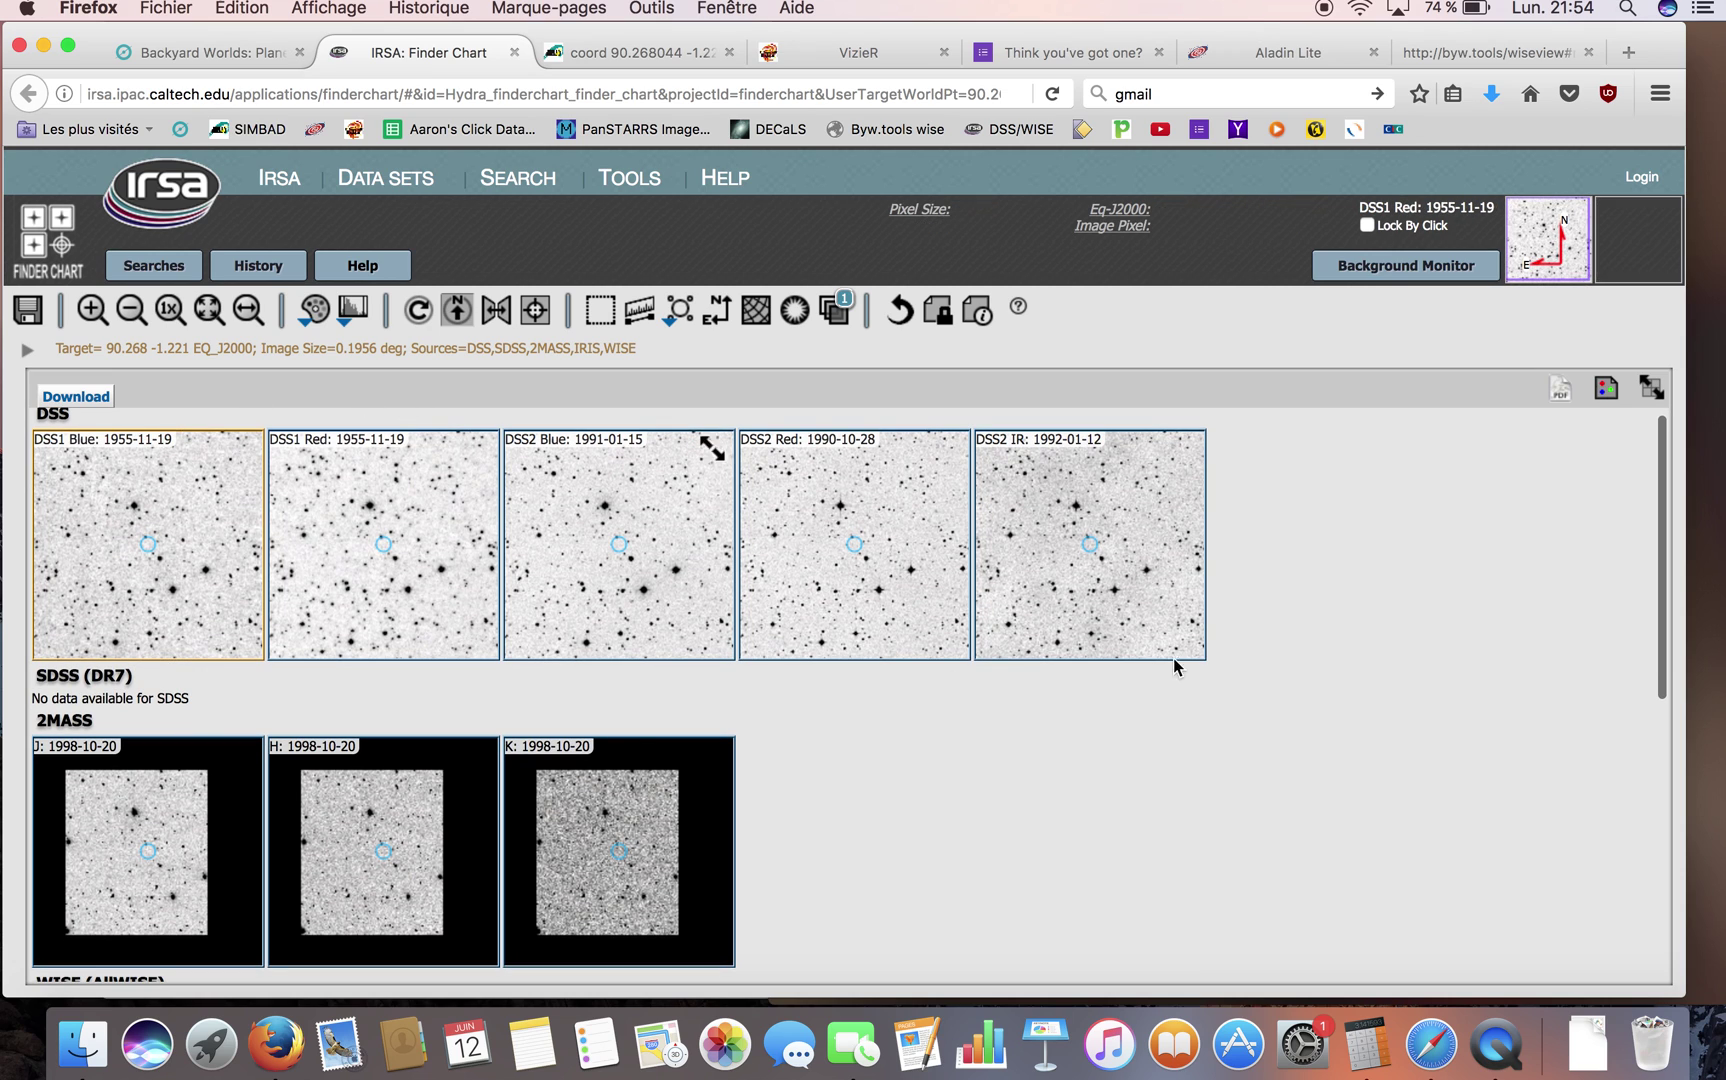
# - Scroll the IRSA cutouts down to the WISE w1–w4 and IRAS rows and highlight the AllWISE heading
pyautogui.scroll(-2, 1271, 637)
pyautogui.scroll(2, 1271, 640)
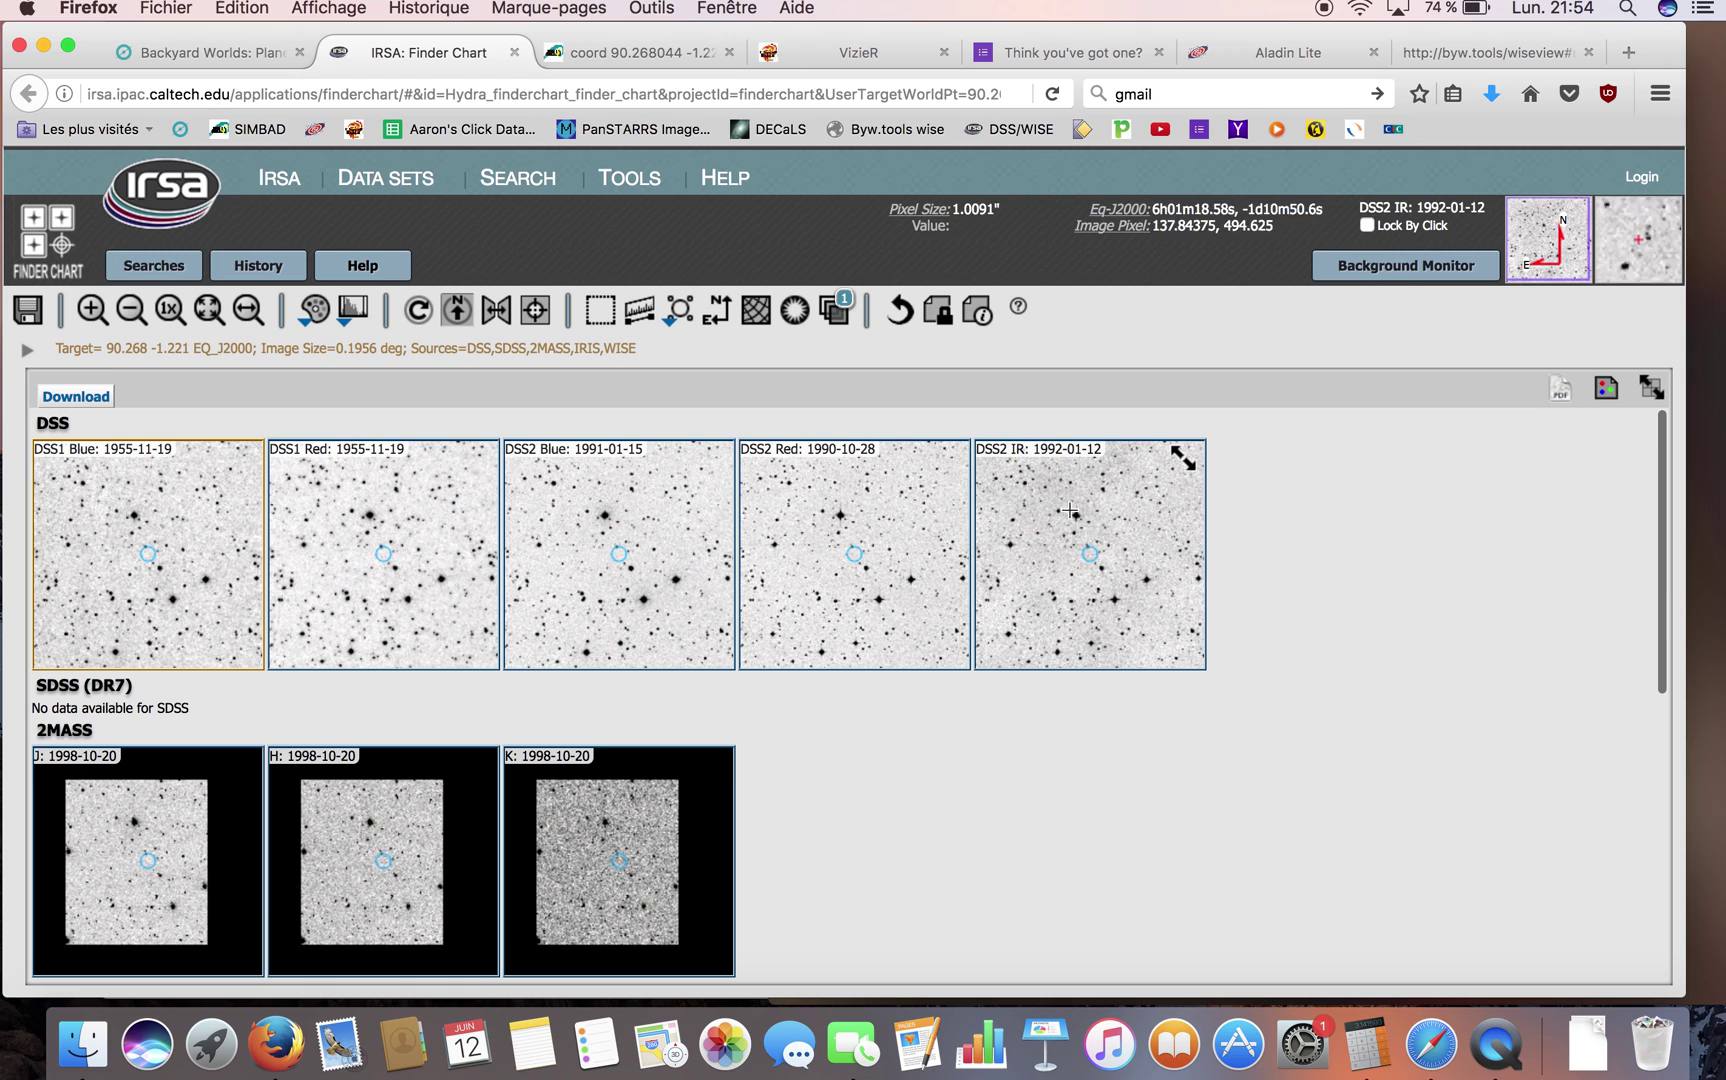
pyautogui.scroll(-2, 1250, 736)
pyautogui.scroll(-4, 1250, 737)
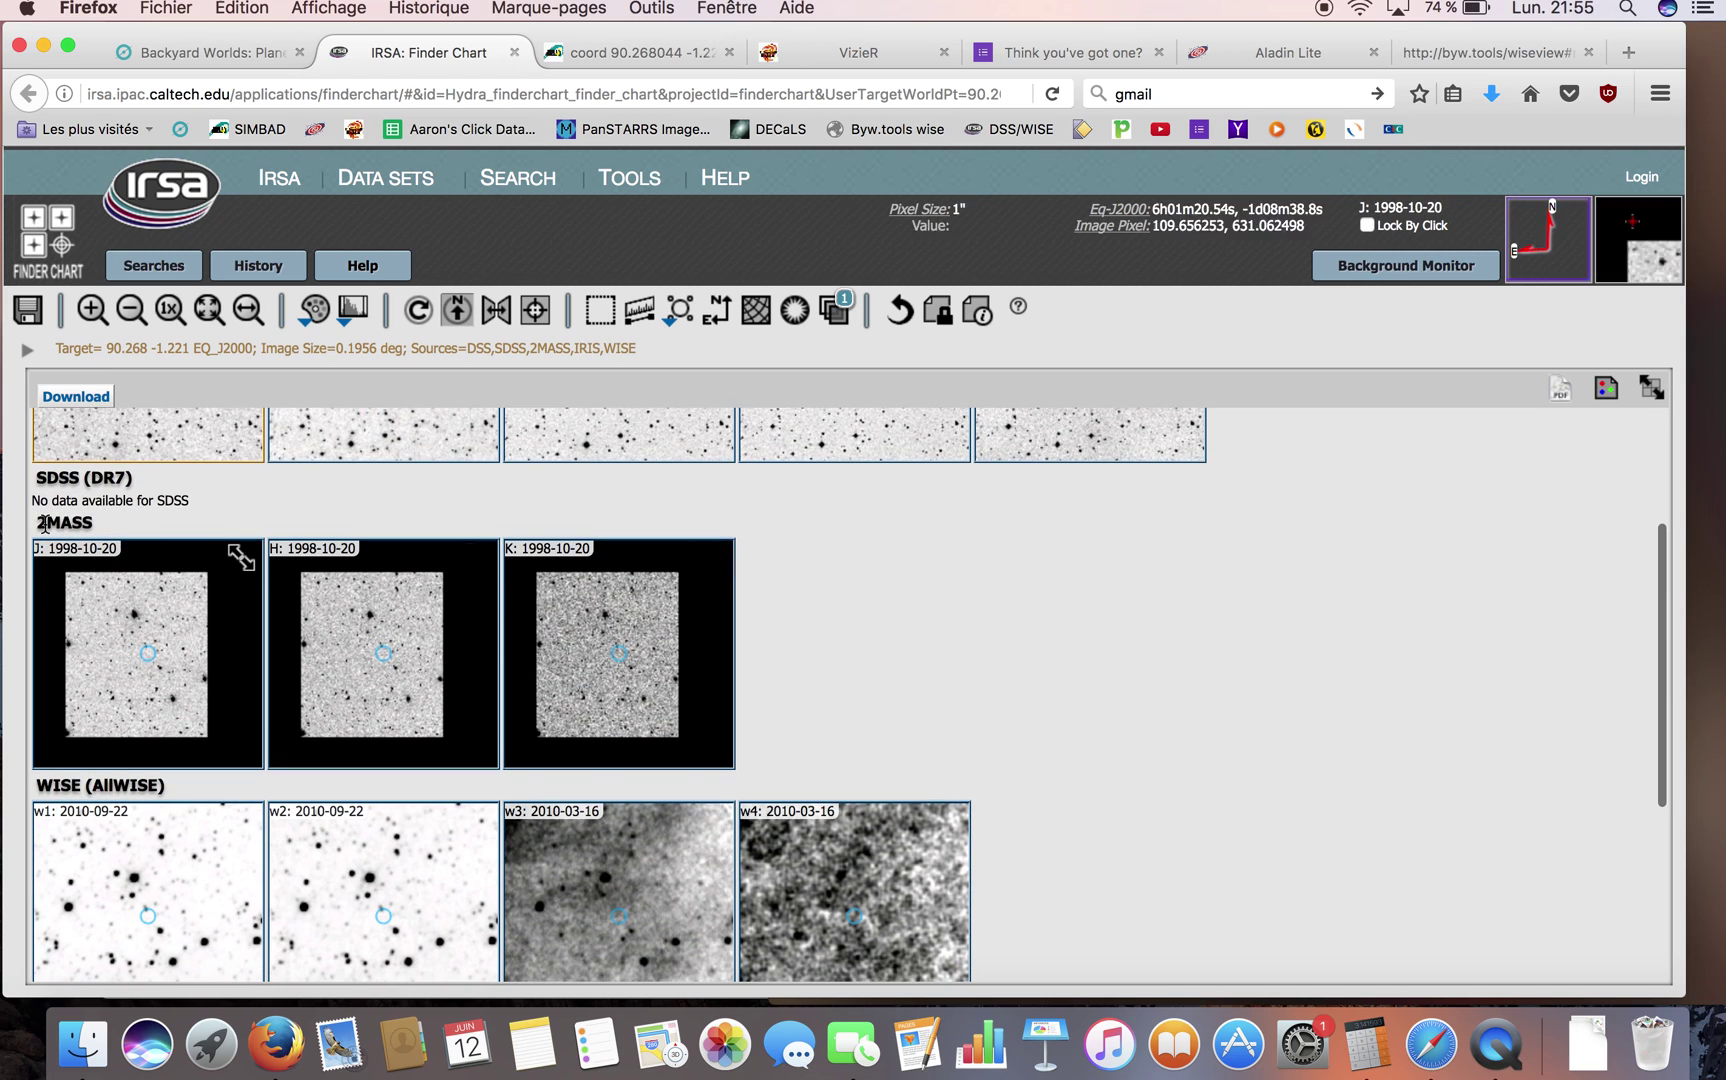
pyautogui.scroll(-1, 843, 716)
pyautogui.scroll(-8, 843, 716)
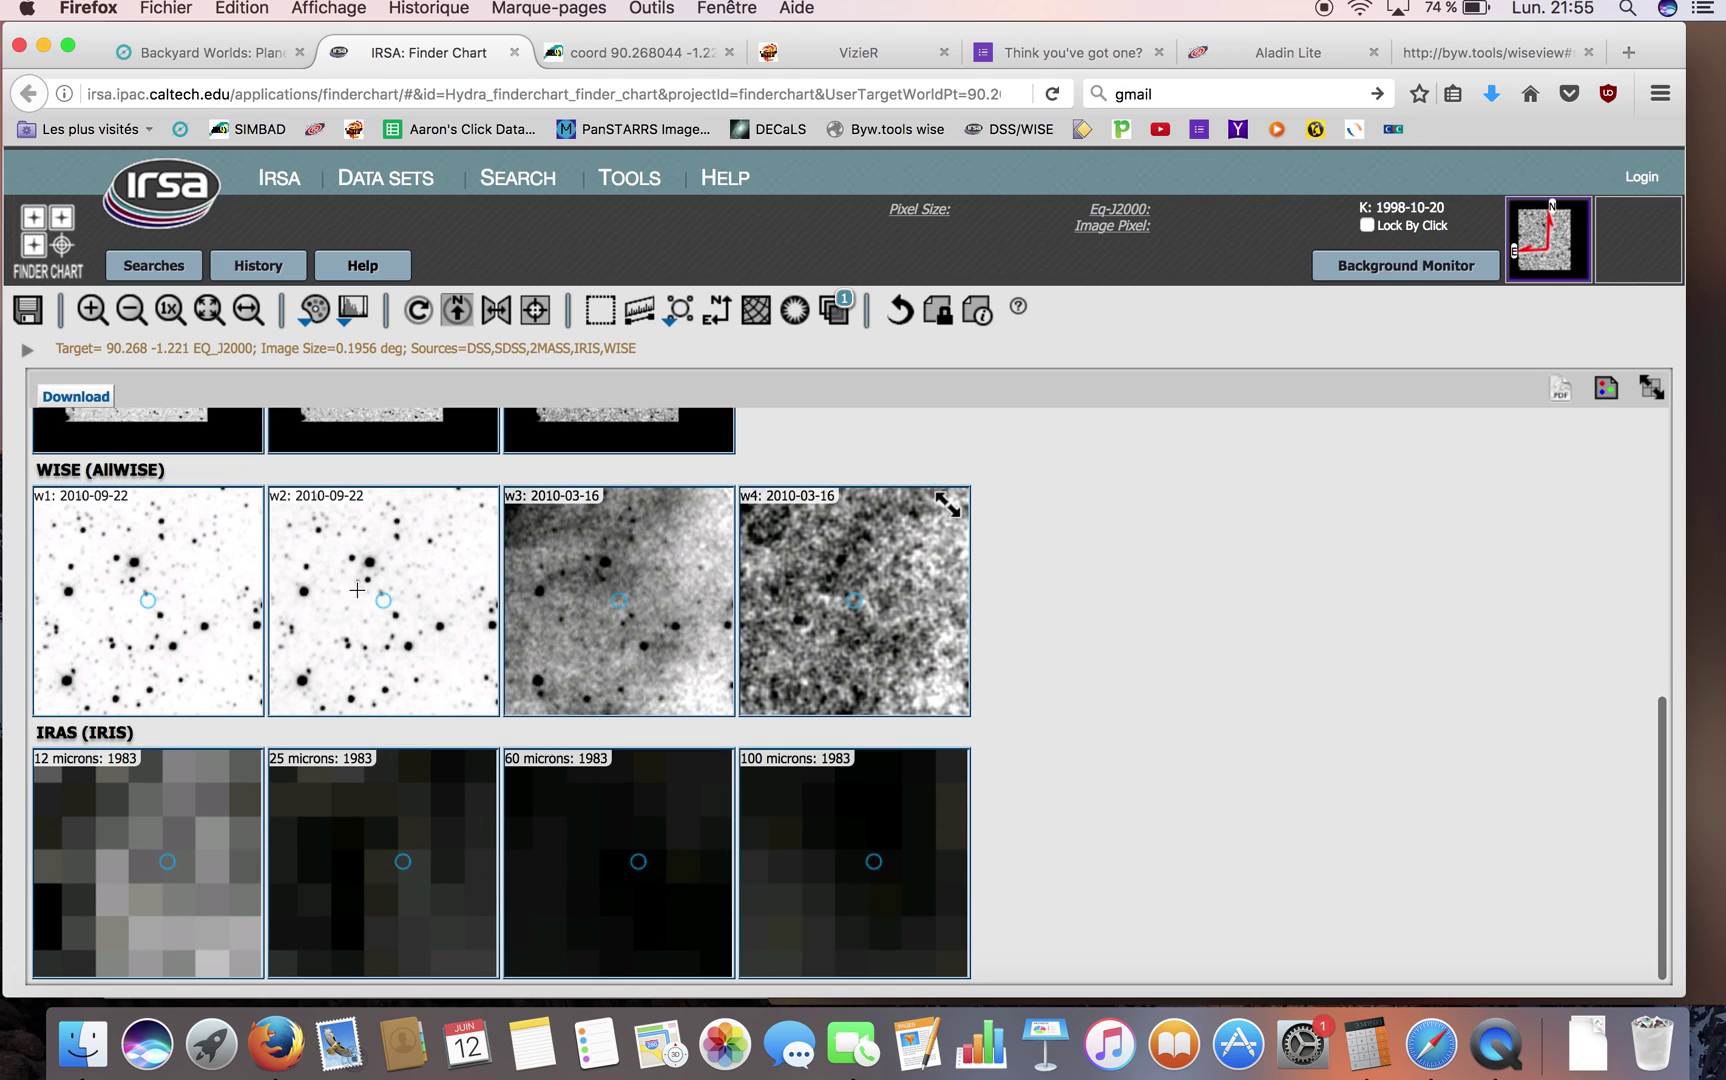
pyautogui.moveTo(34, 469); pyautogui.dragTo(164, 472)
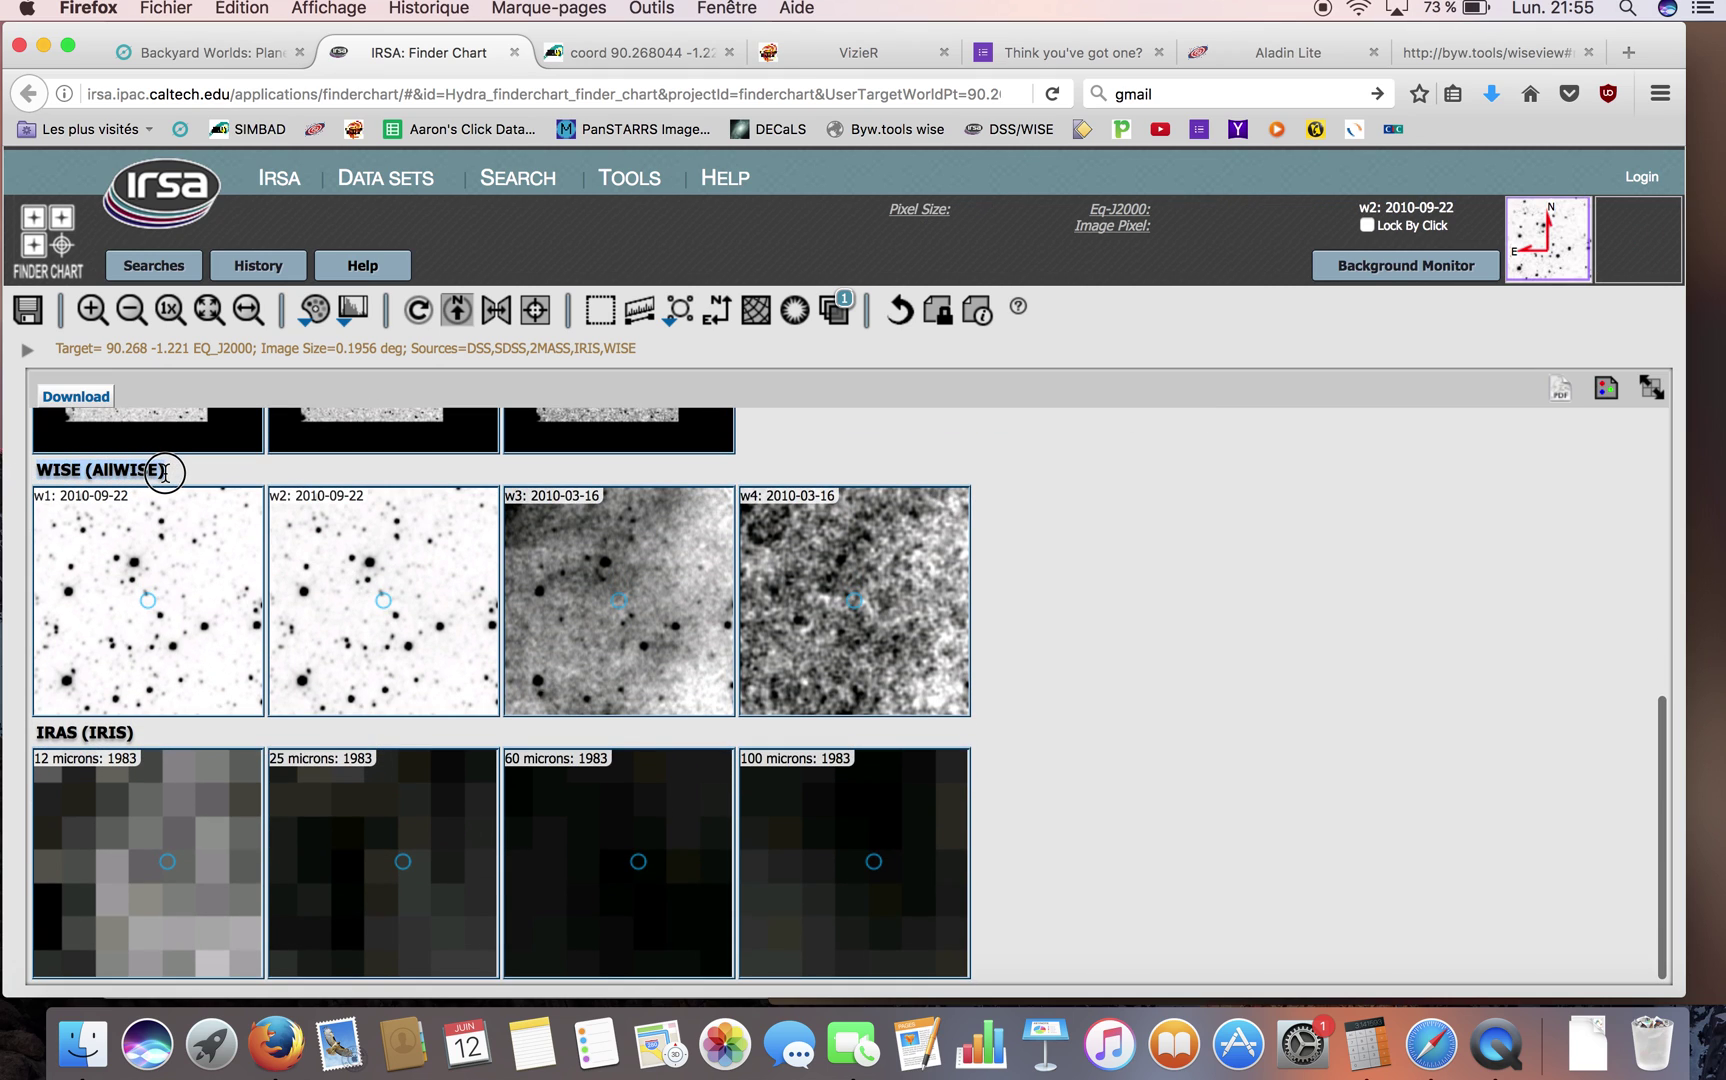
# - Enlarge the AllWISE image, step back to w2, and compare it with the Backyard Worlds subject
pyautogui.click(238, 510)
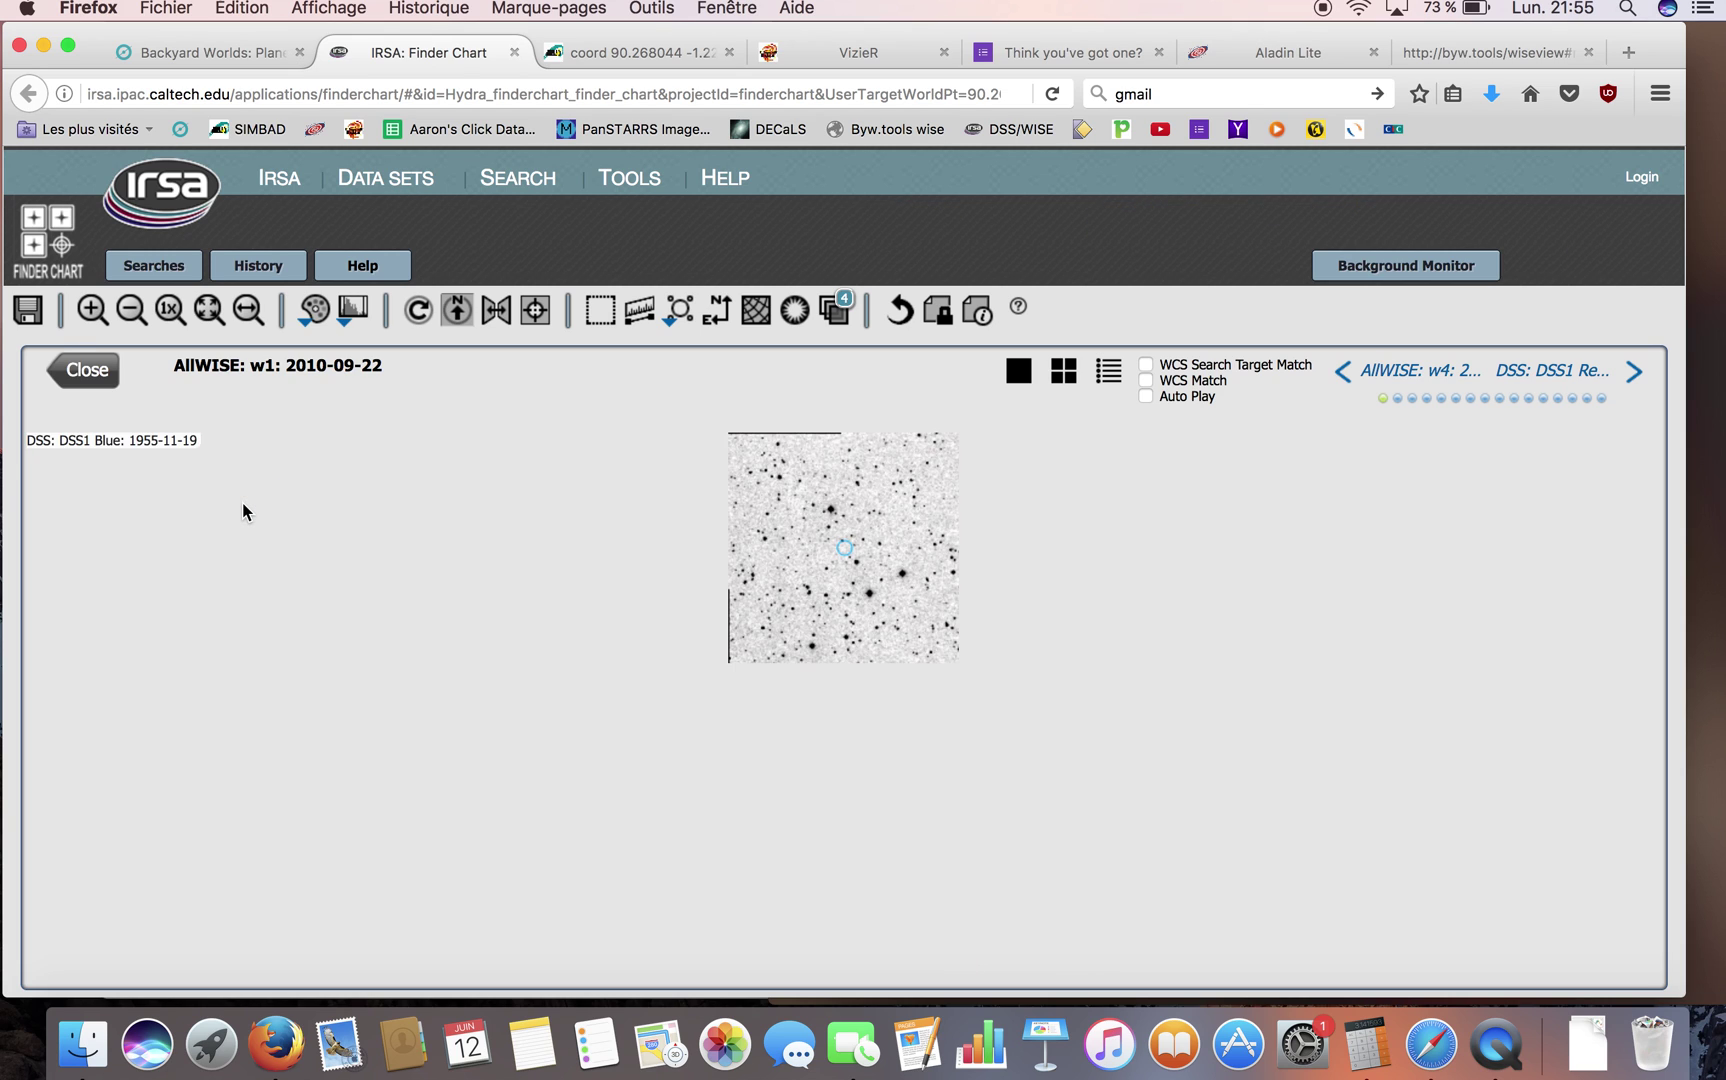
pyautogui.click(1341, 373)
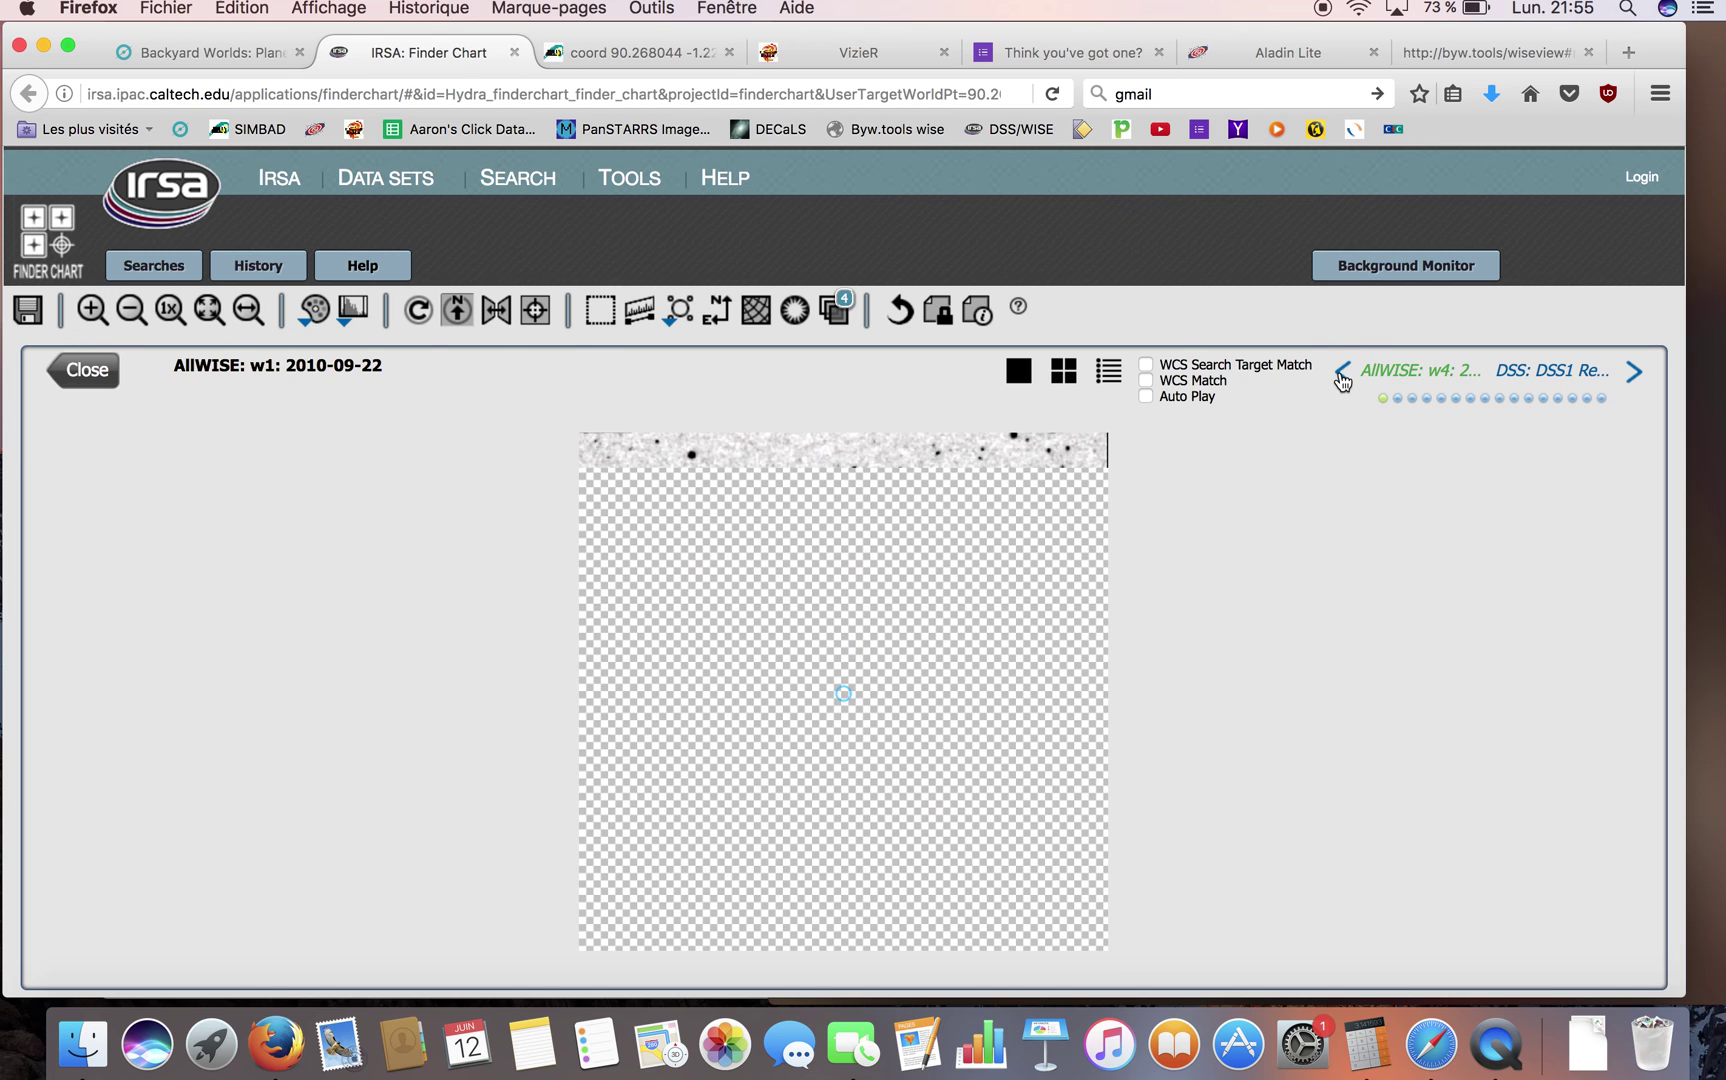
pyautogui.click(1341, 373)
pyautogui.click(1341, 373)
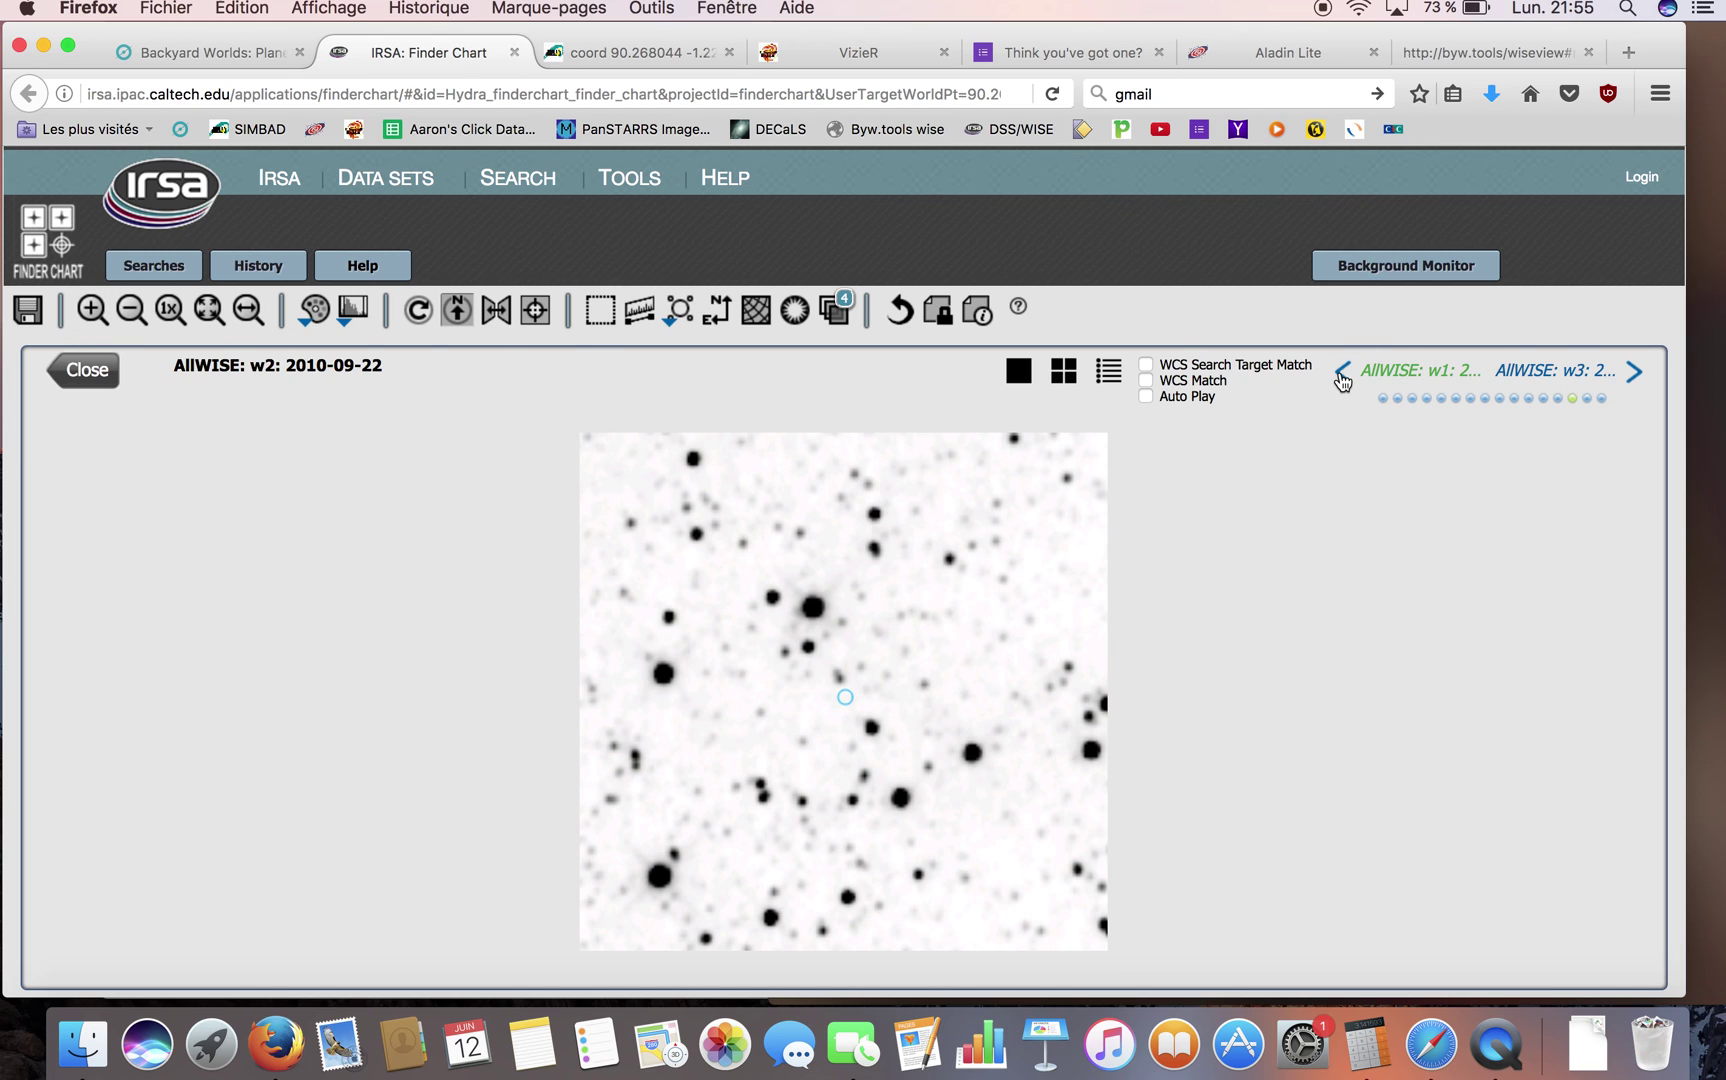
pyautogui.click(222, 52)
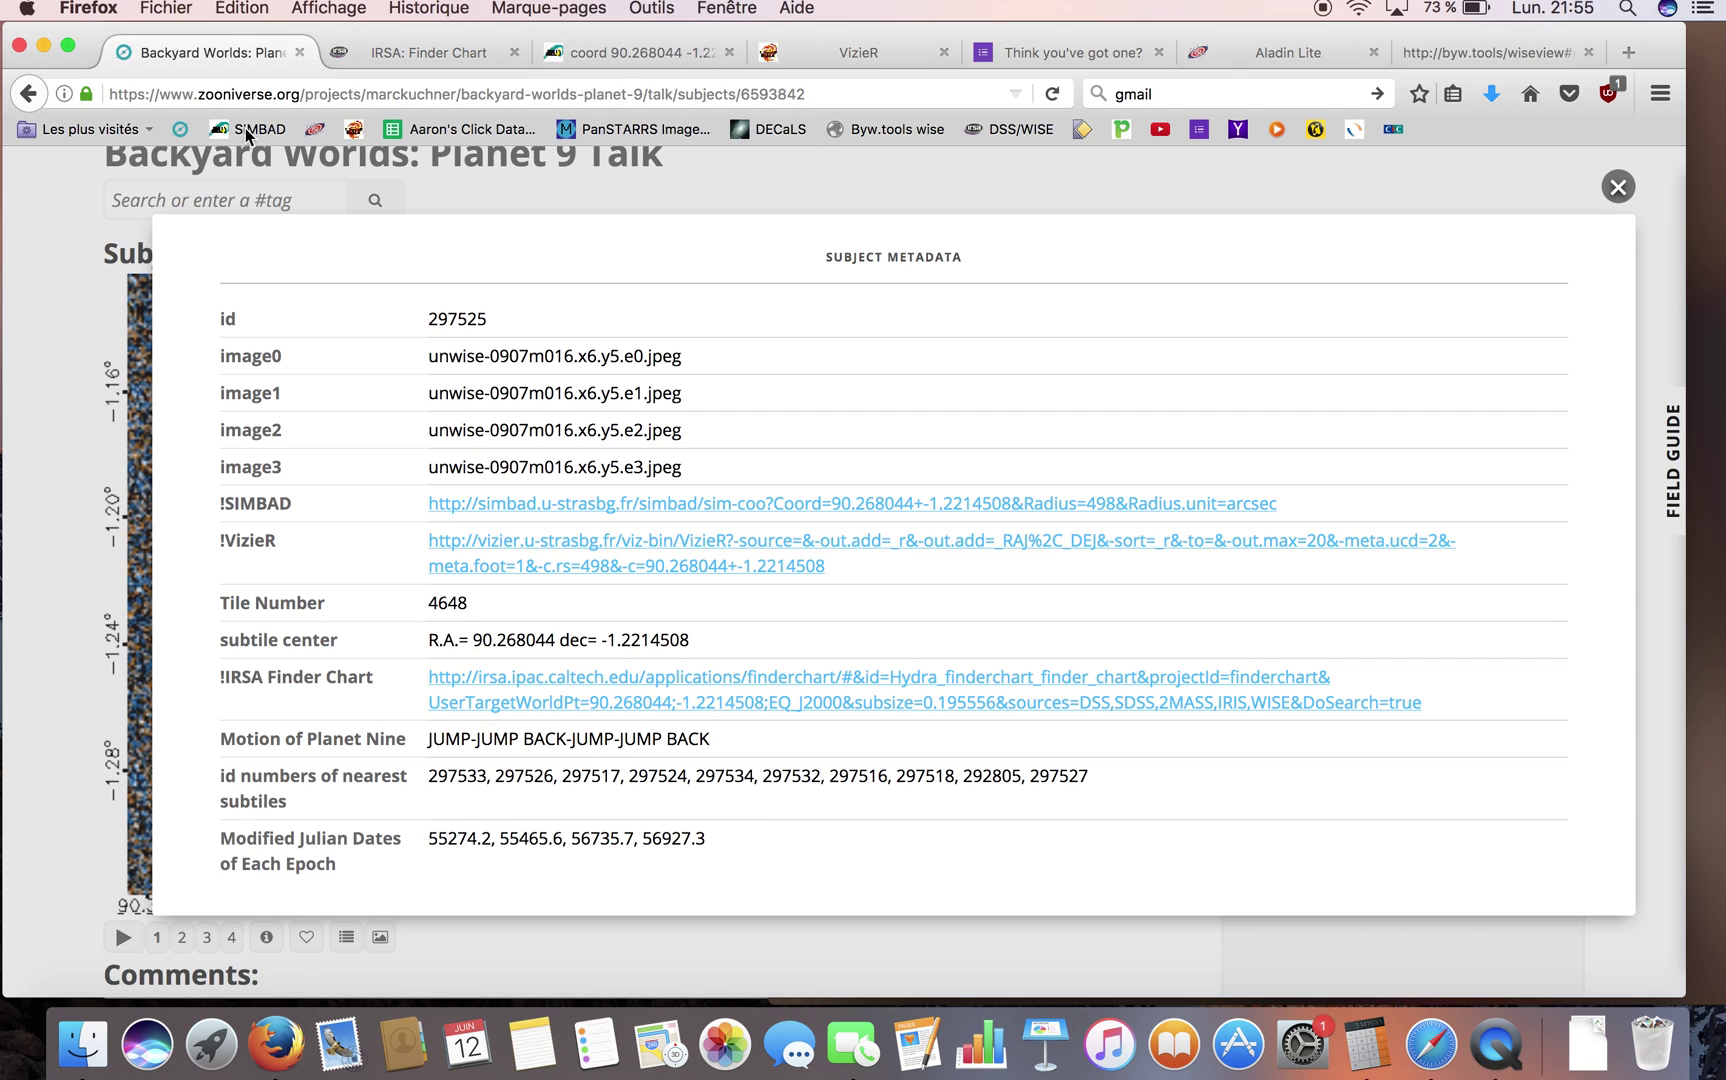
pyautogui.click(79, 490)
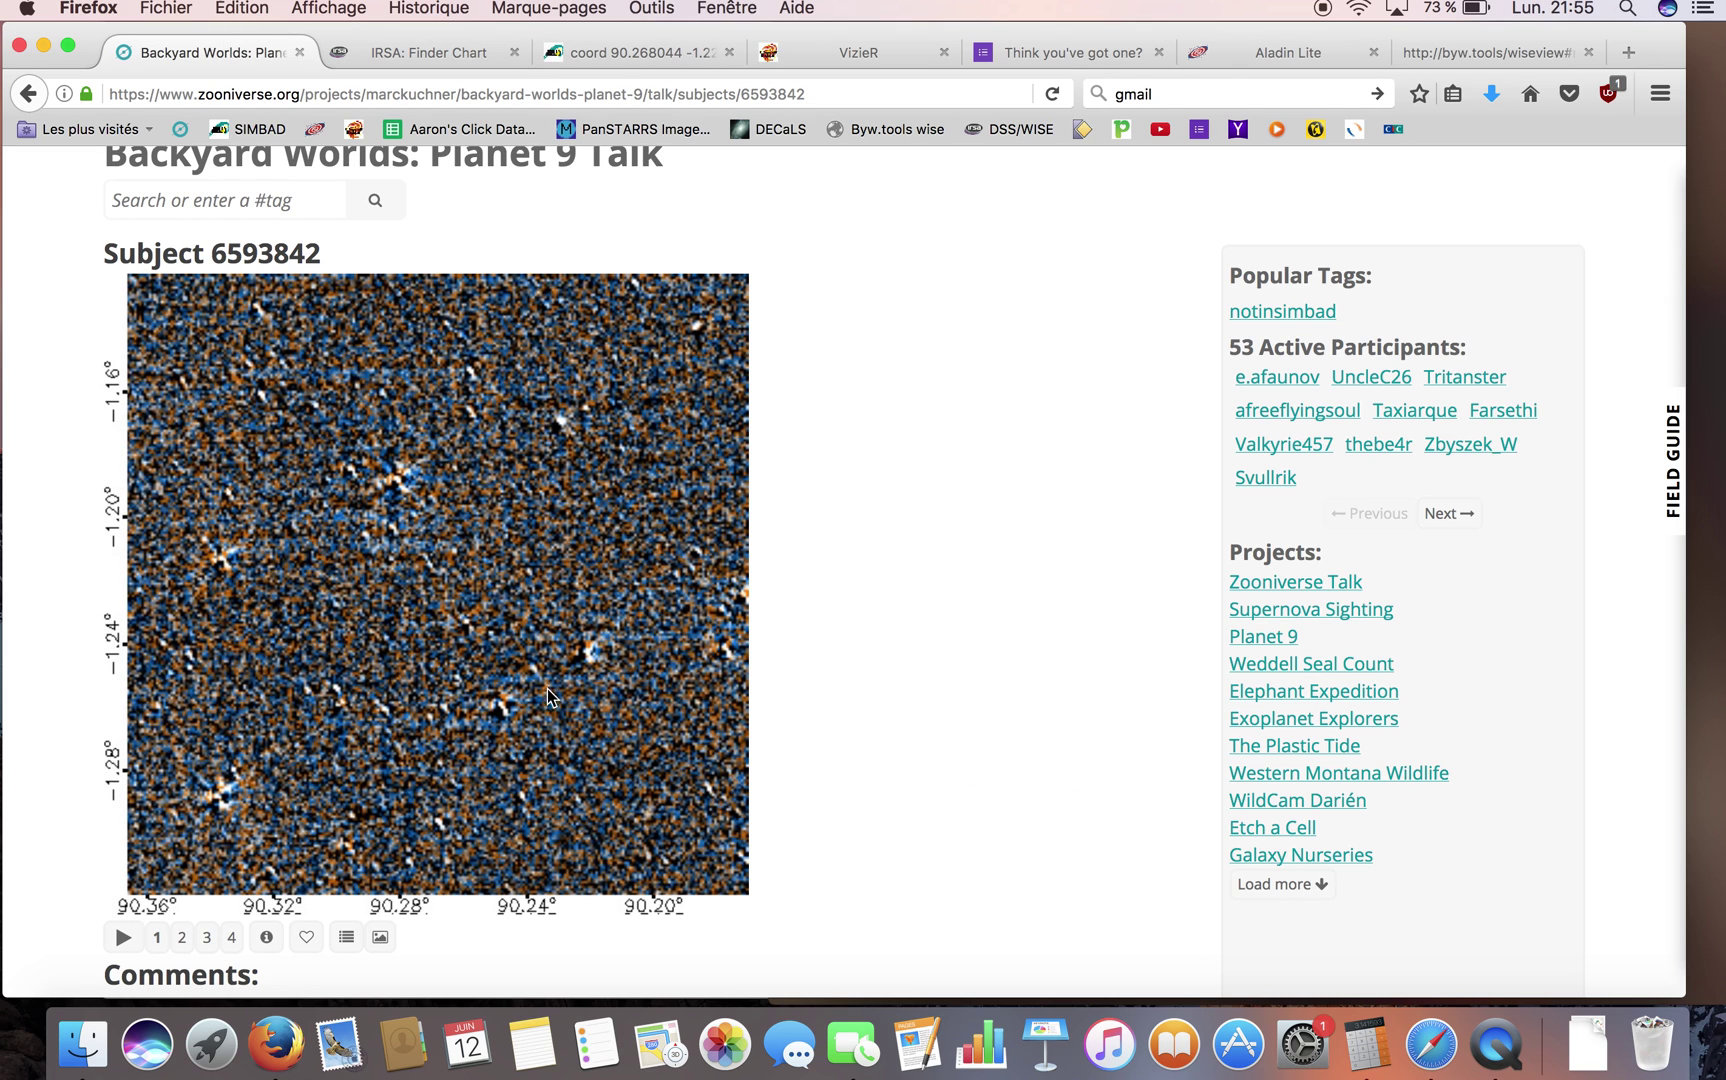
pyautogui.click(425, 52)
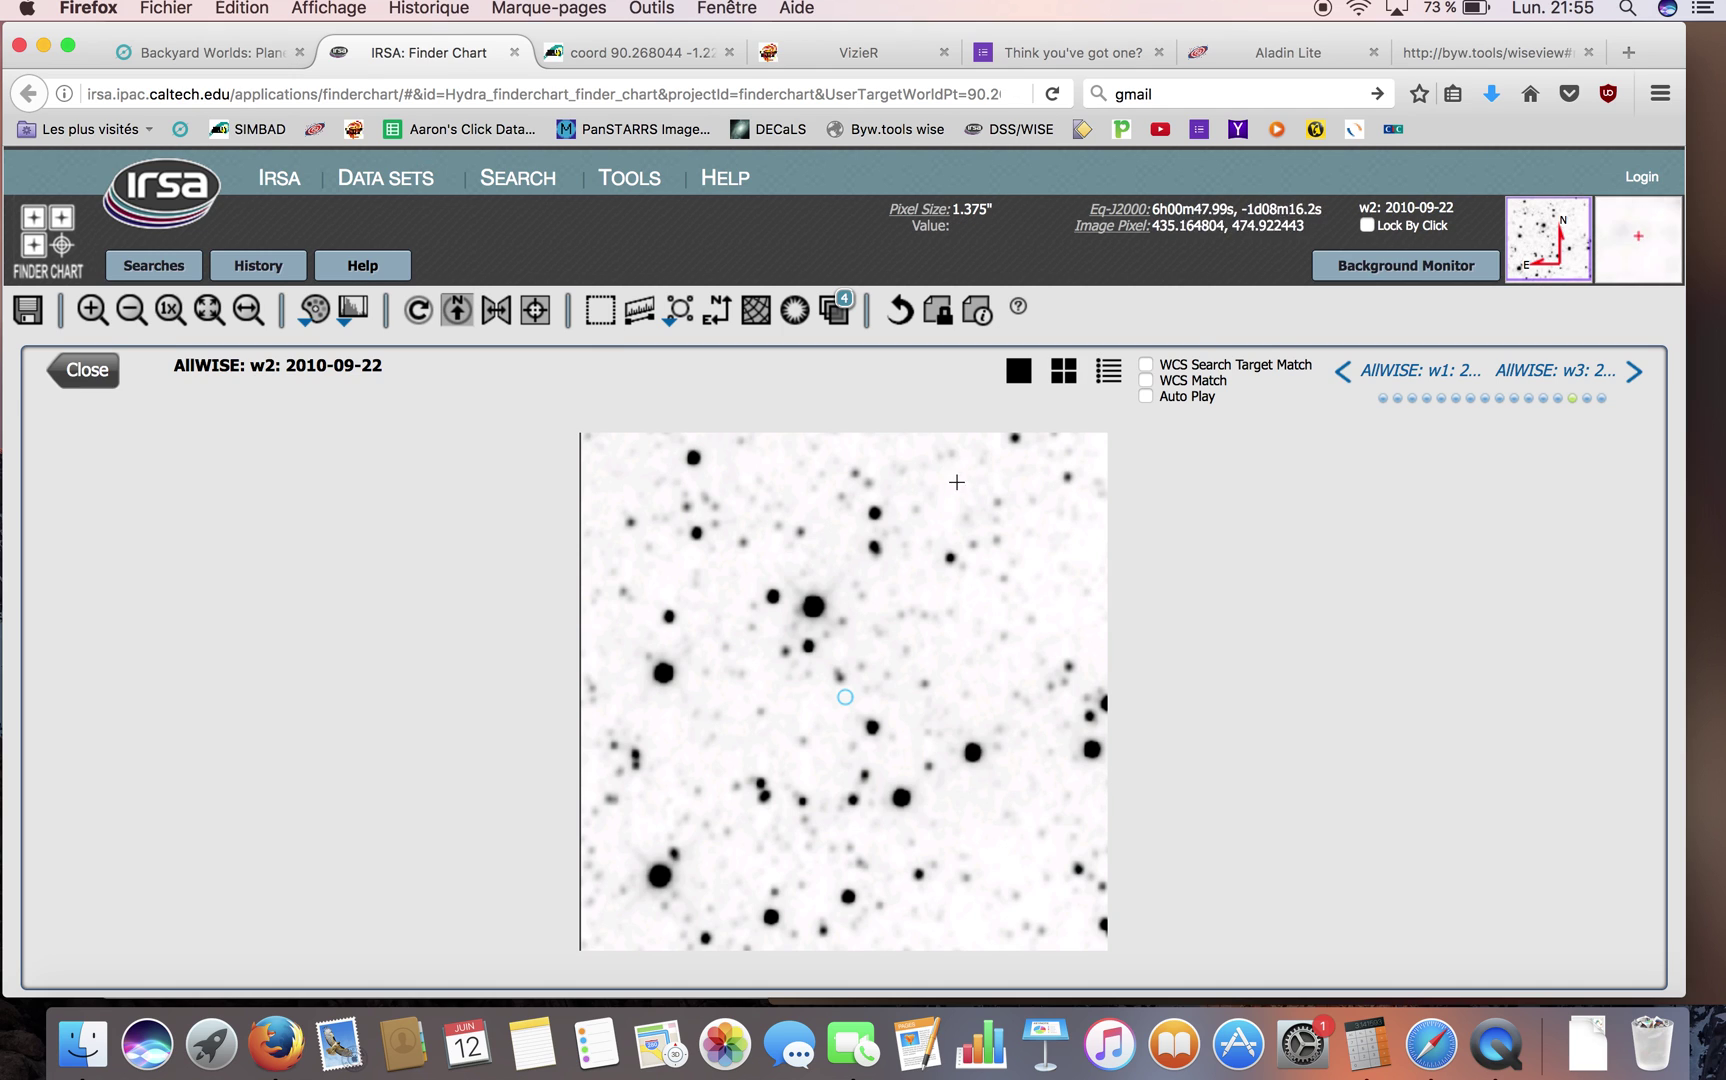
pyautogui.click(182, 51)
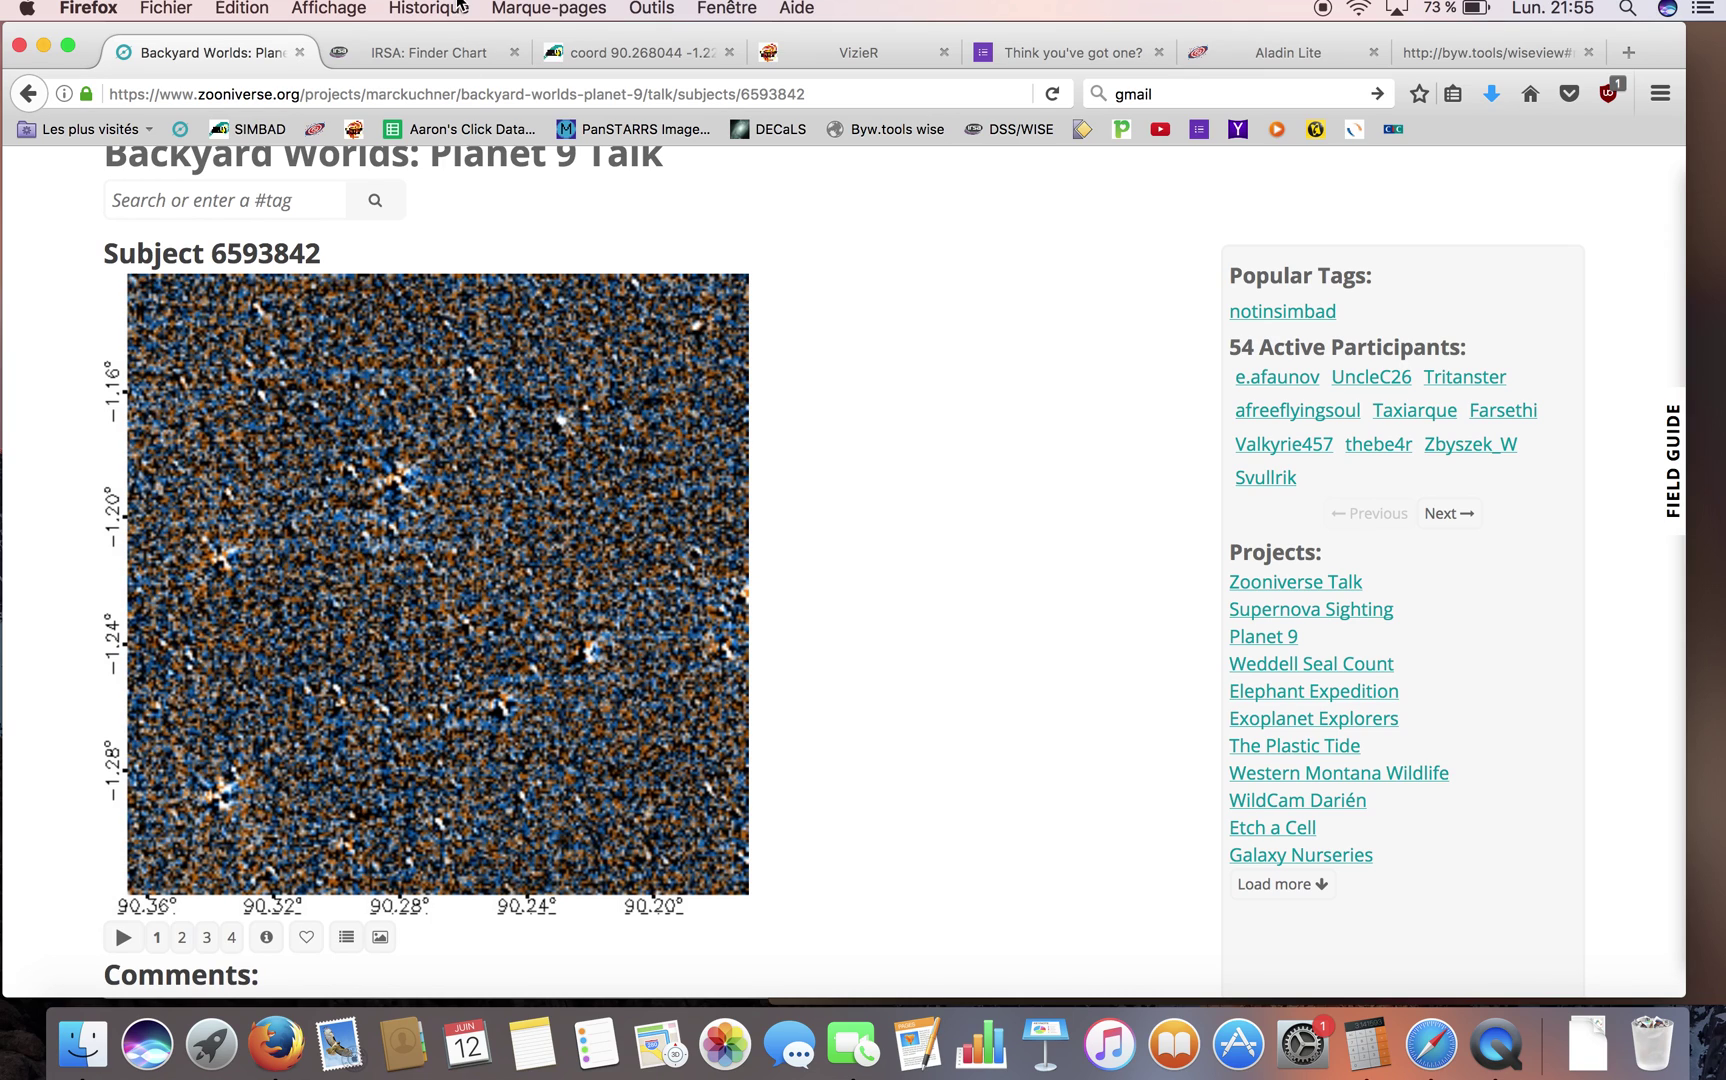
pyautogui.click(422, 58)
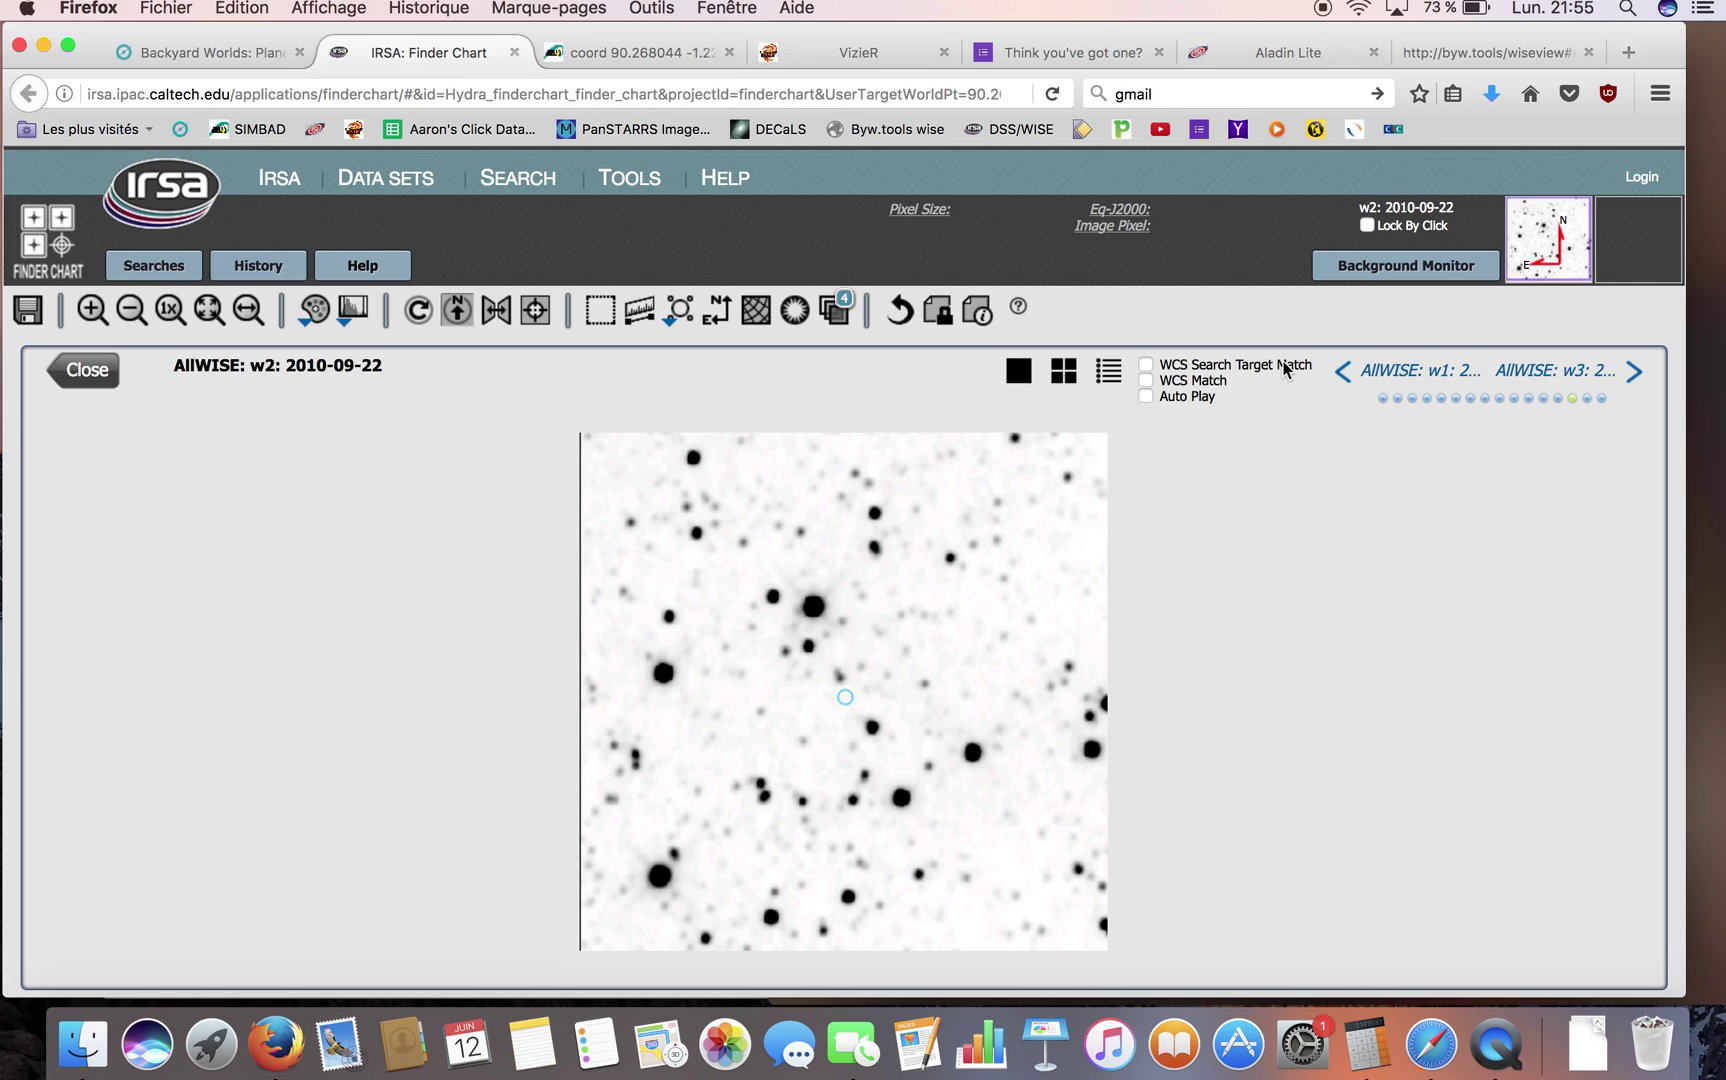
# - Pin the candidate on w2 and copy its decimal J2000 position 90.185174, -1.139636
pyautogui.click(1367, 228)
pyautogui.click(1068, 476)
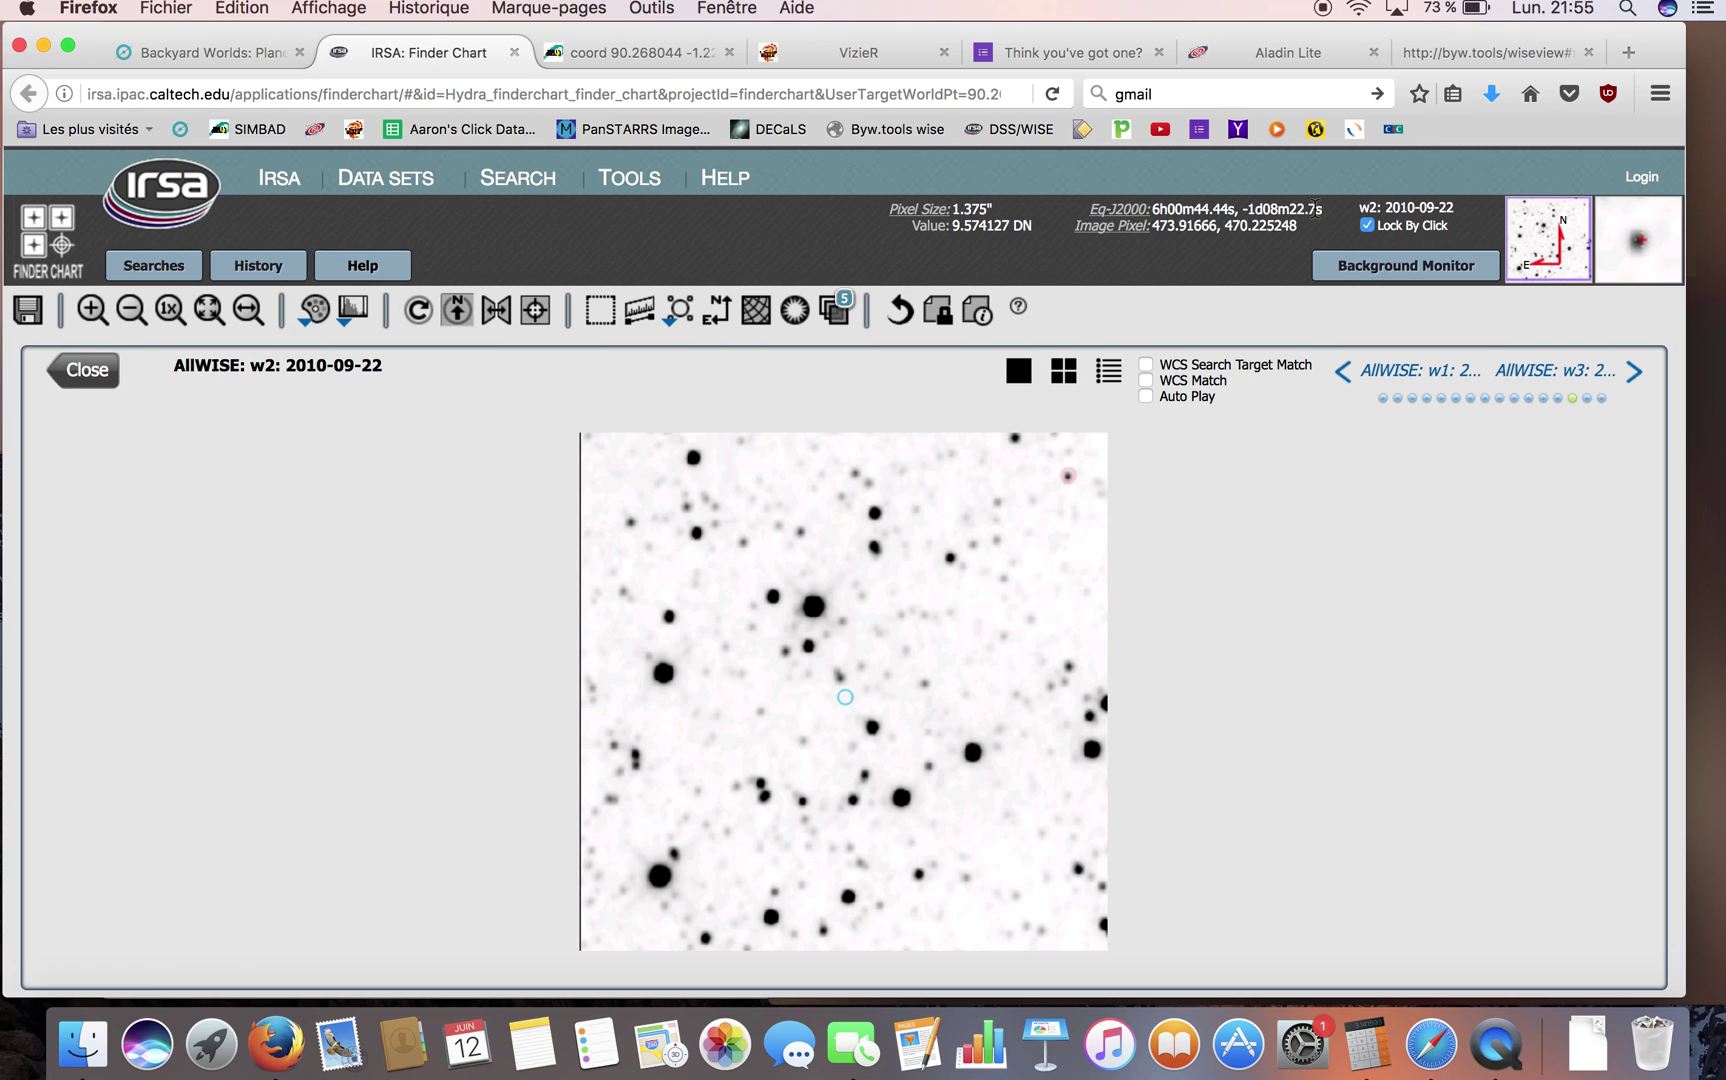
pyautogui.click(1110, 212)
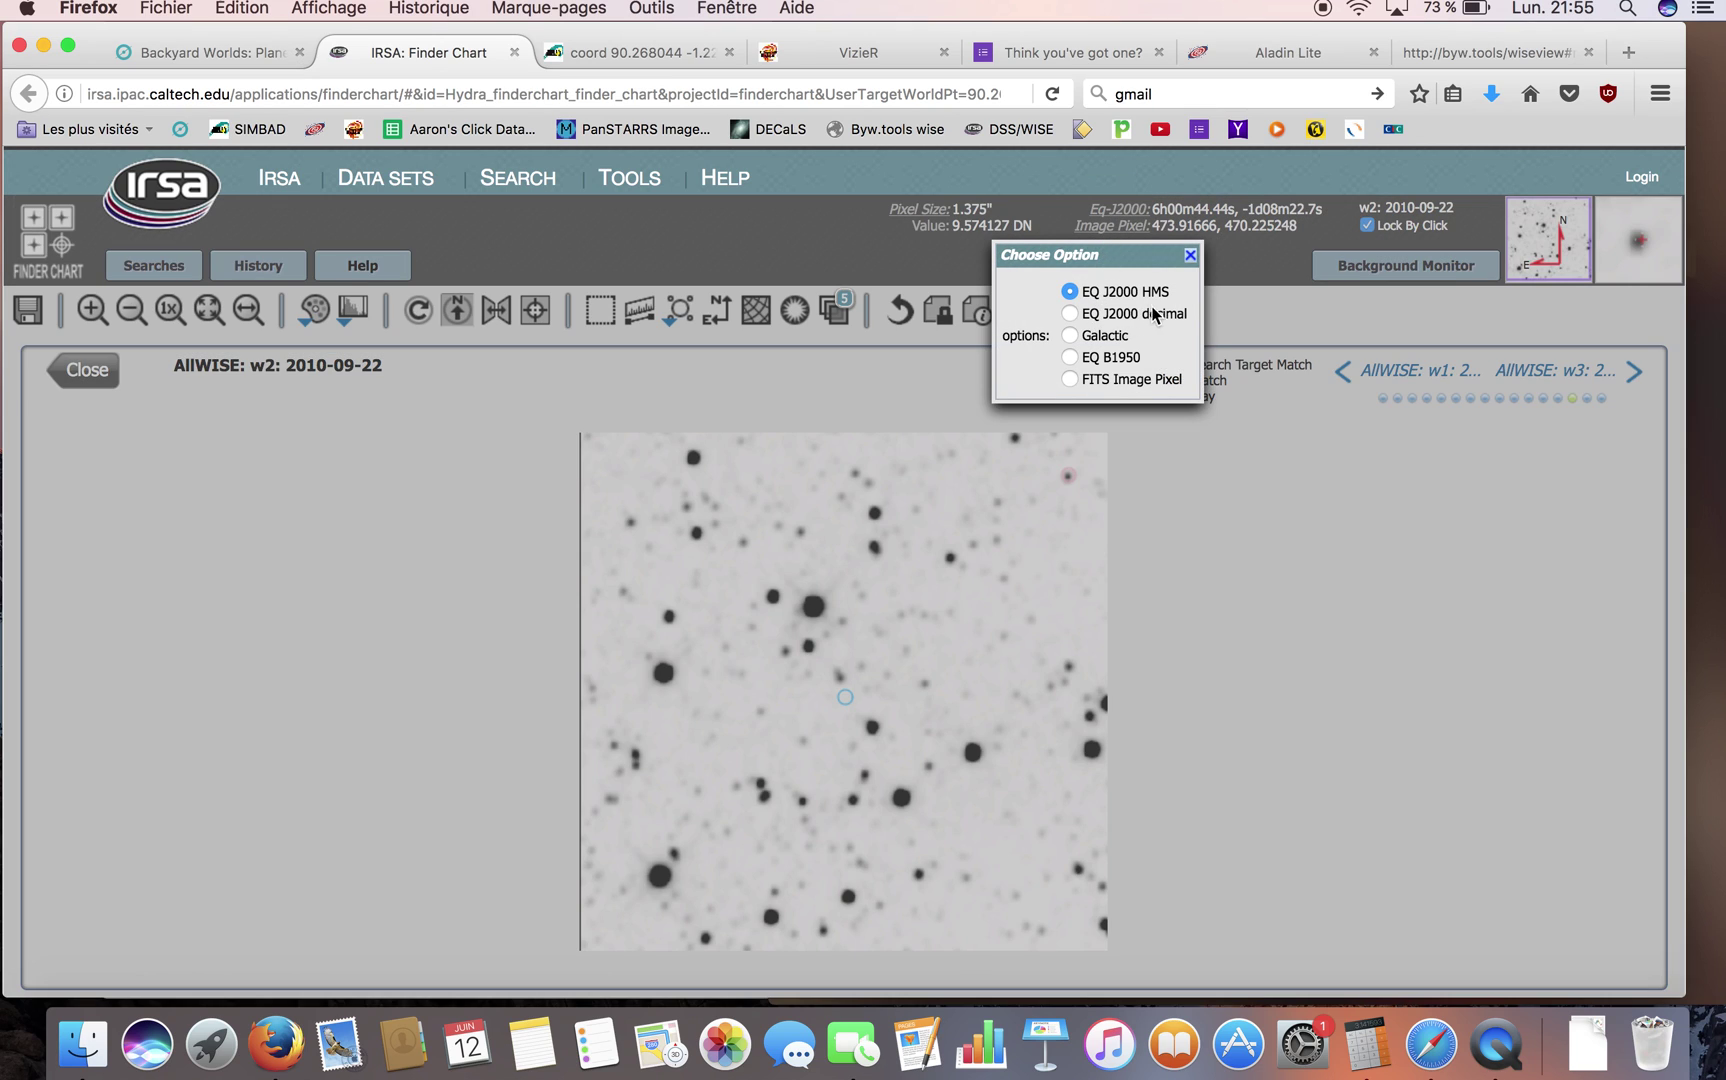
pyautogui.click(1070, 313)
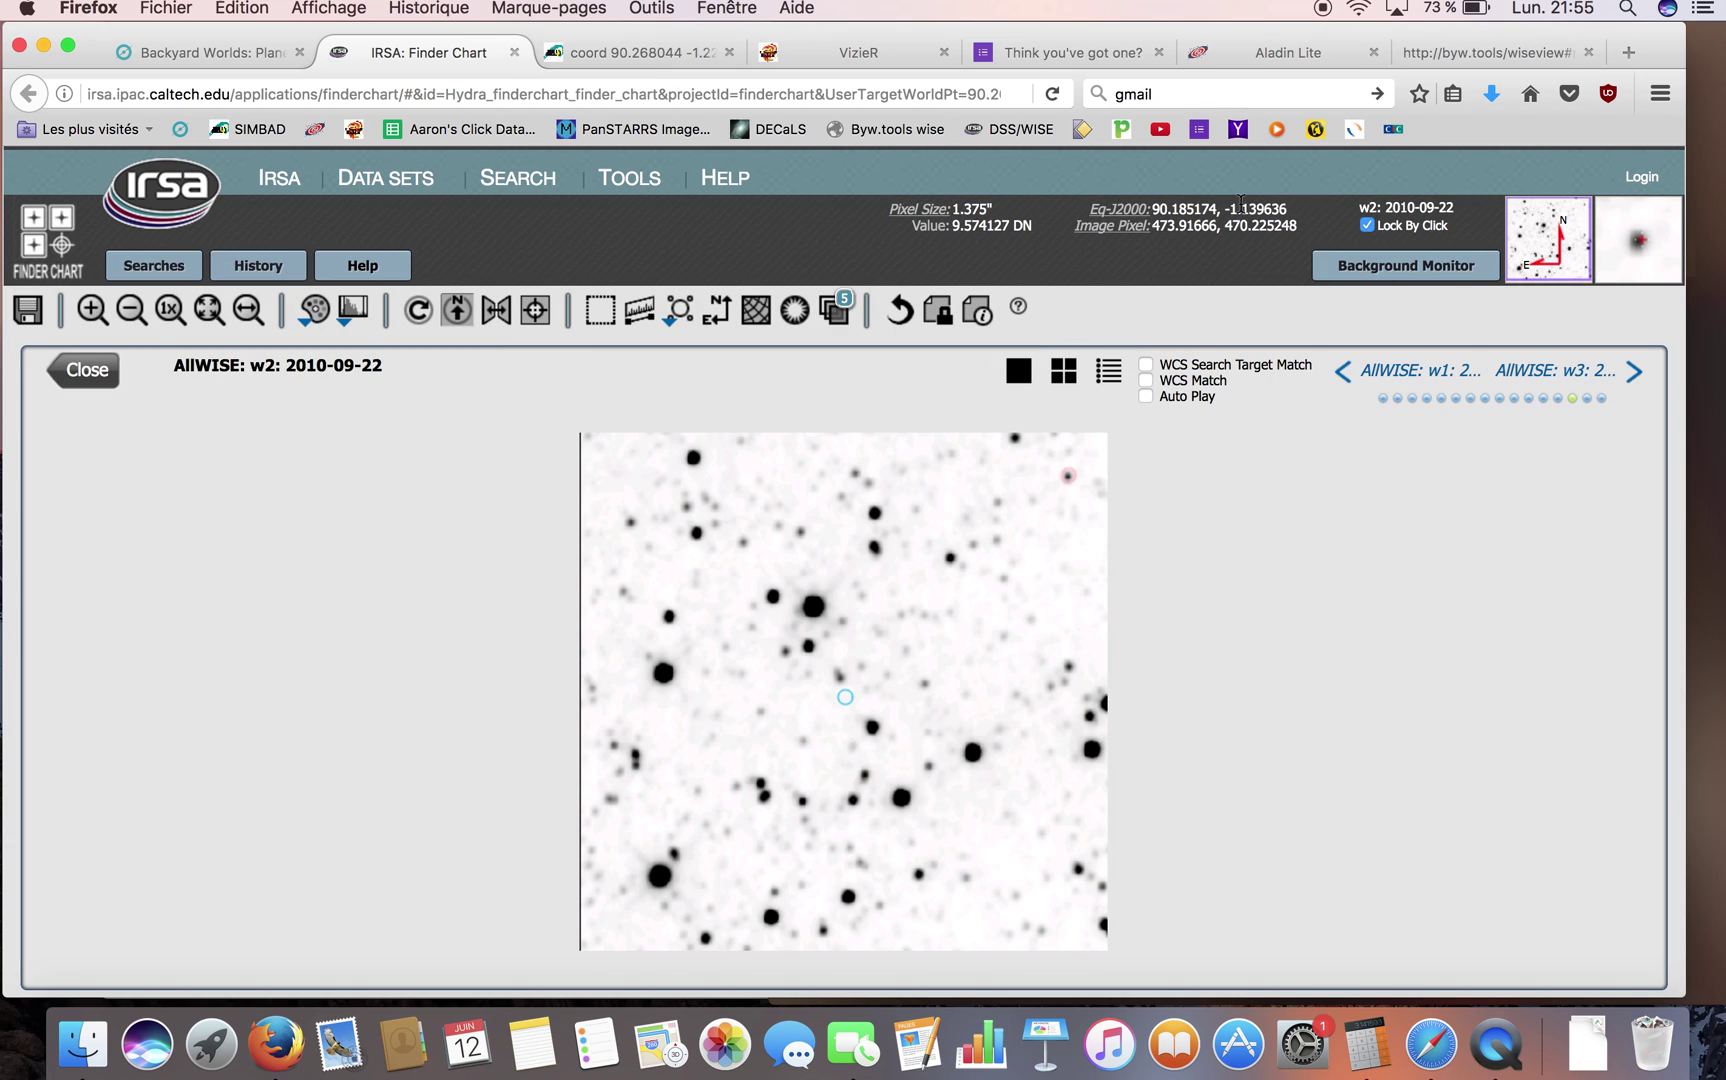
pyautogui.moveTo(1289, 215); pyautogui.dragTo(1155, 213)
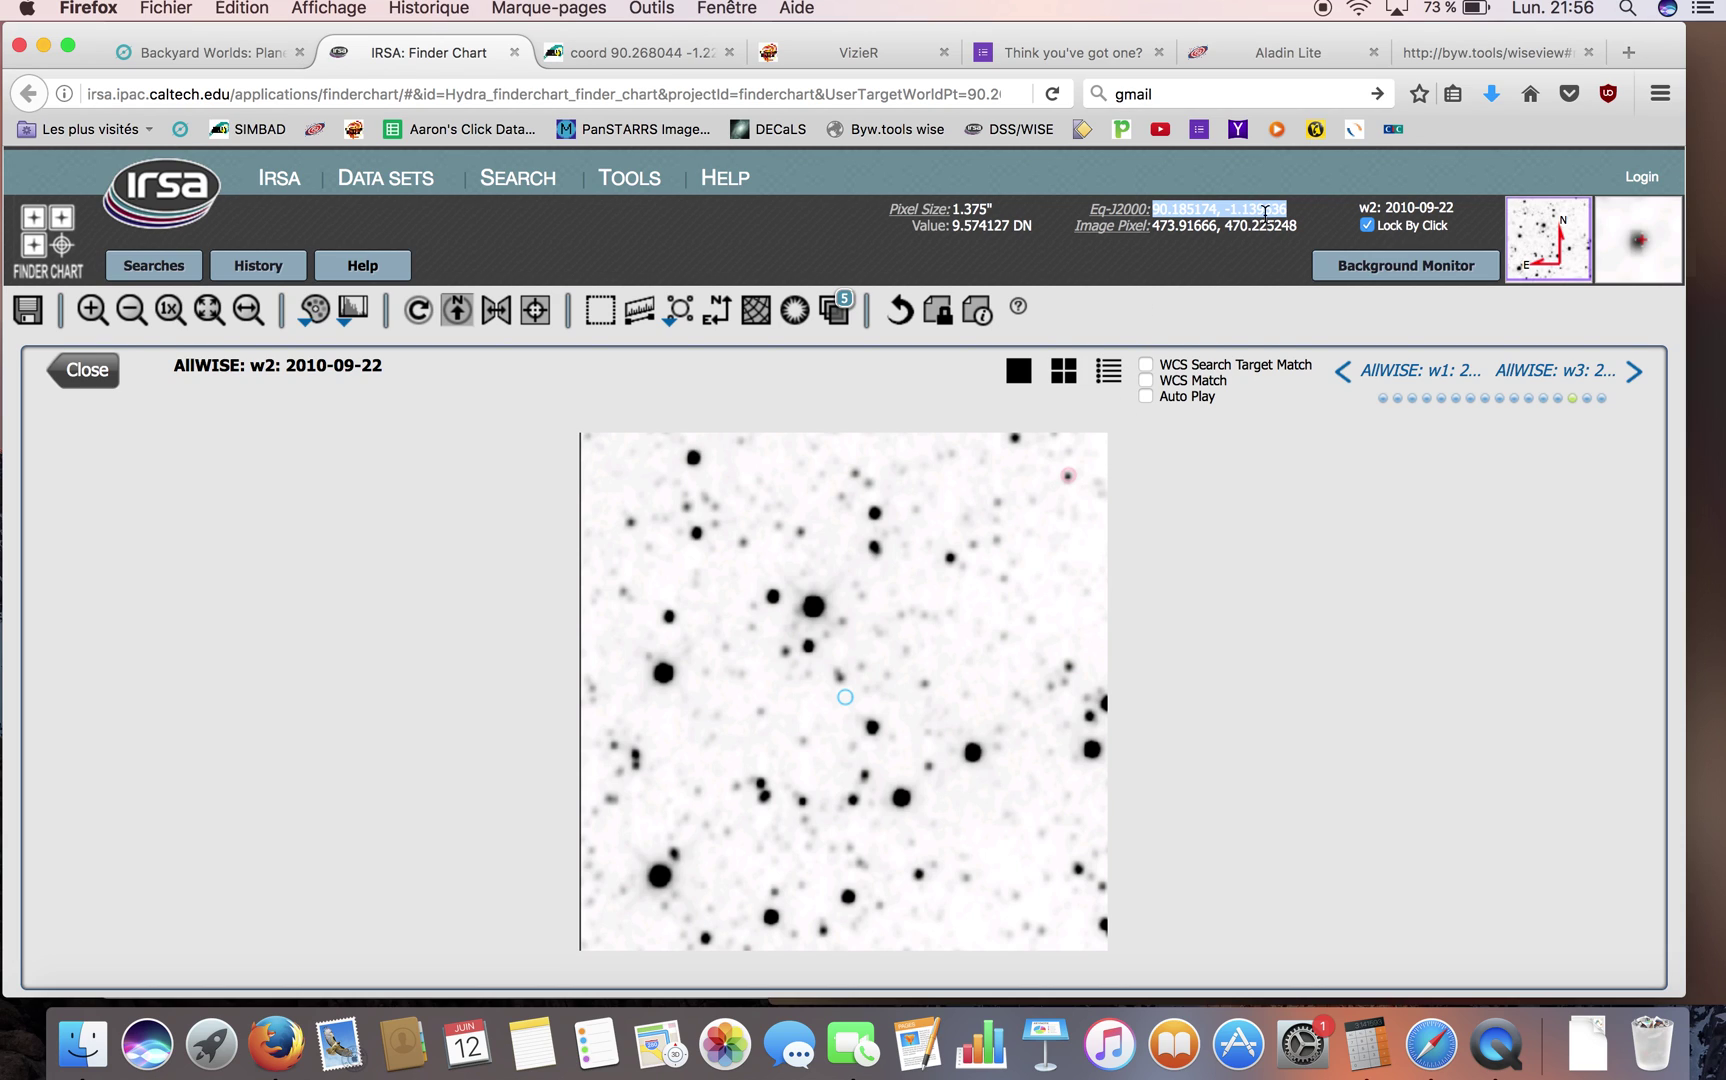
pyautogui.press('super+c')
# - Fill the report form's R.A with 90.185174 and dec with -1.139636 from the copied coordinates
pyautogui.click(1133, 52)
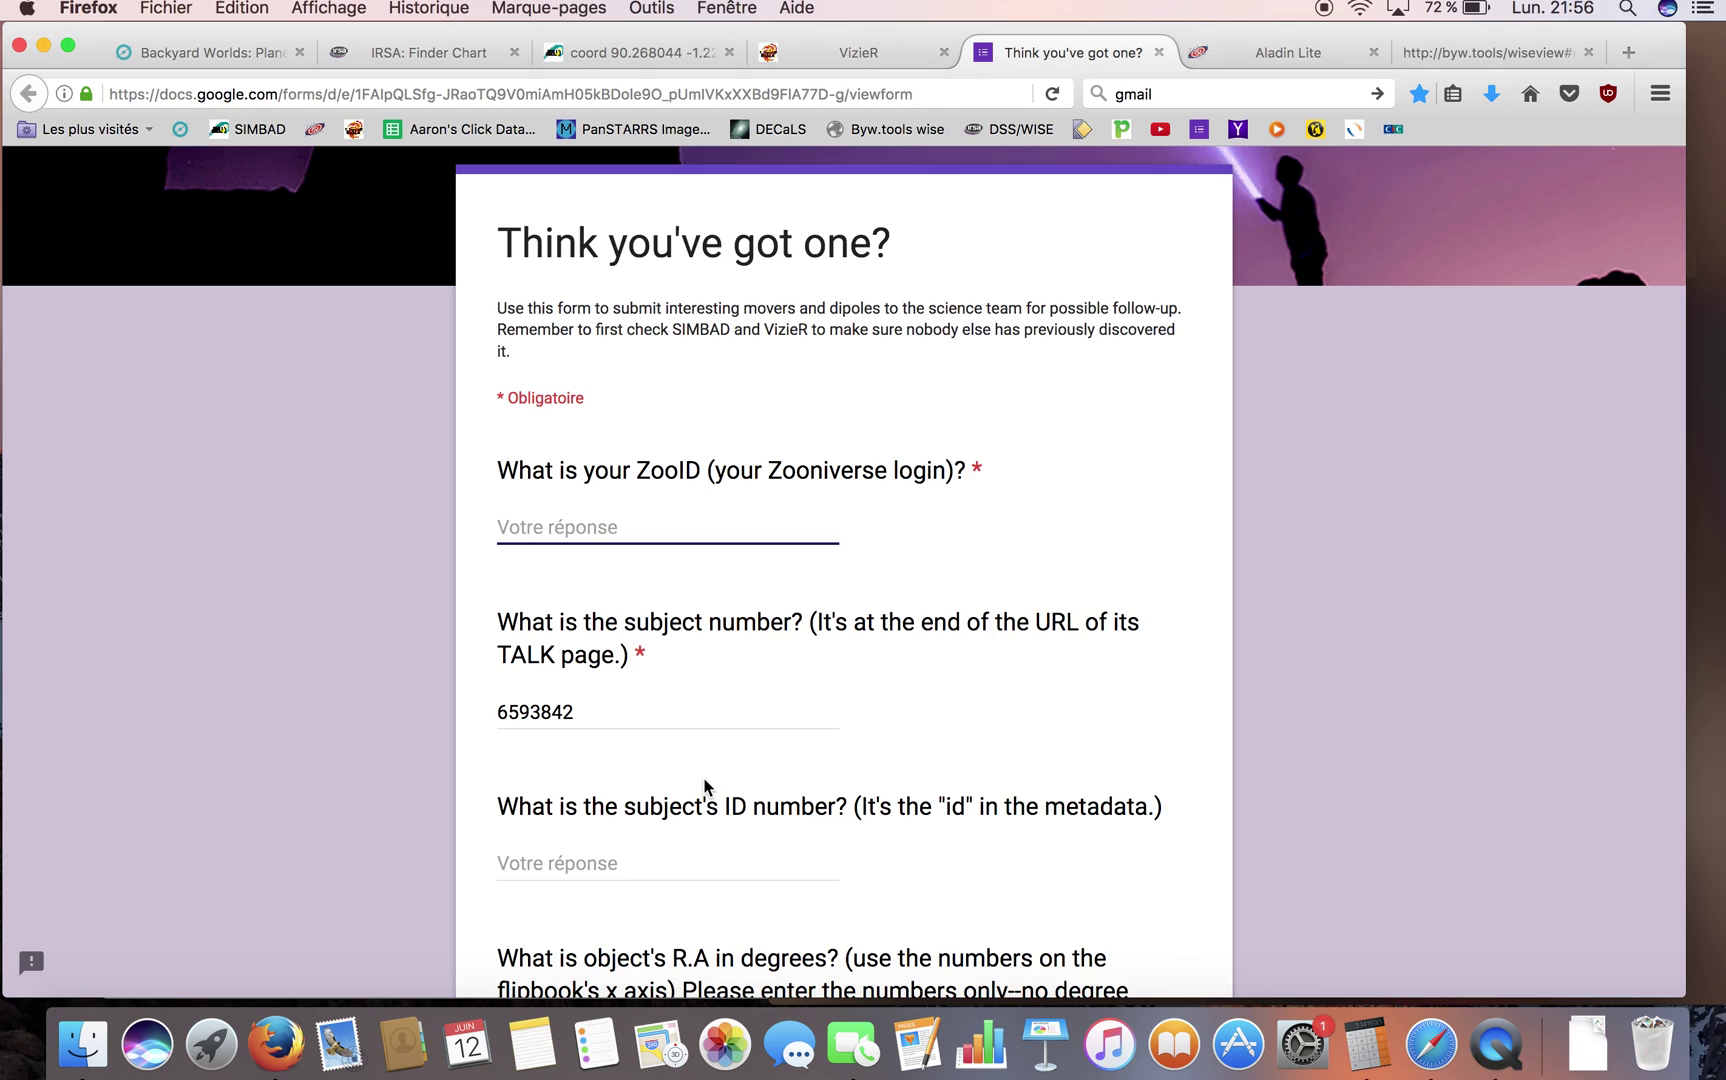
pyautogui.scroll(-2, 703, 777)
pyautogui.scroll(-3, 703, 777)
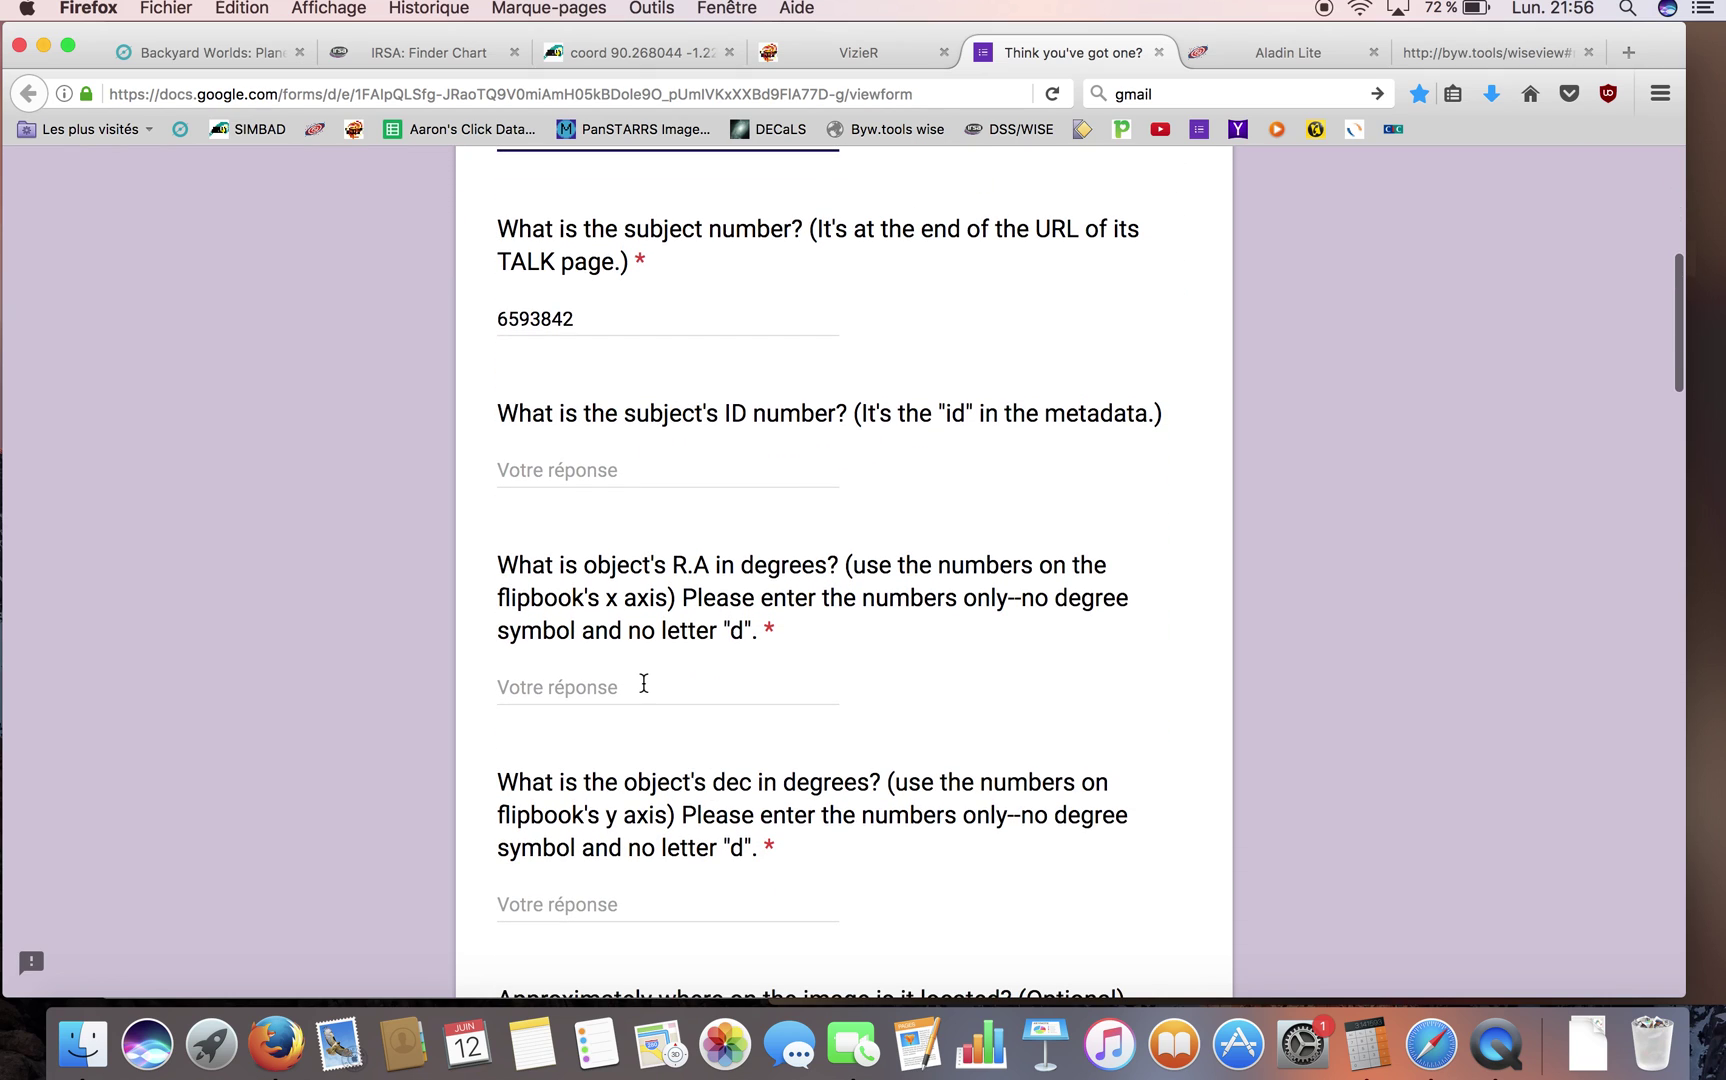
pyautogui.click(644, 683)
pyautogui.press('super+v')
pyautogui.click(558, 893)
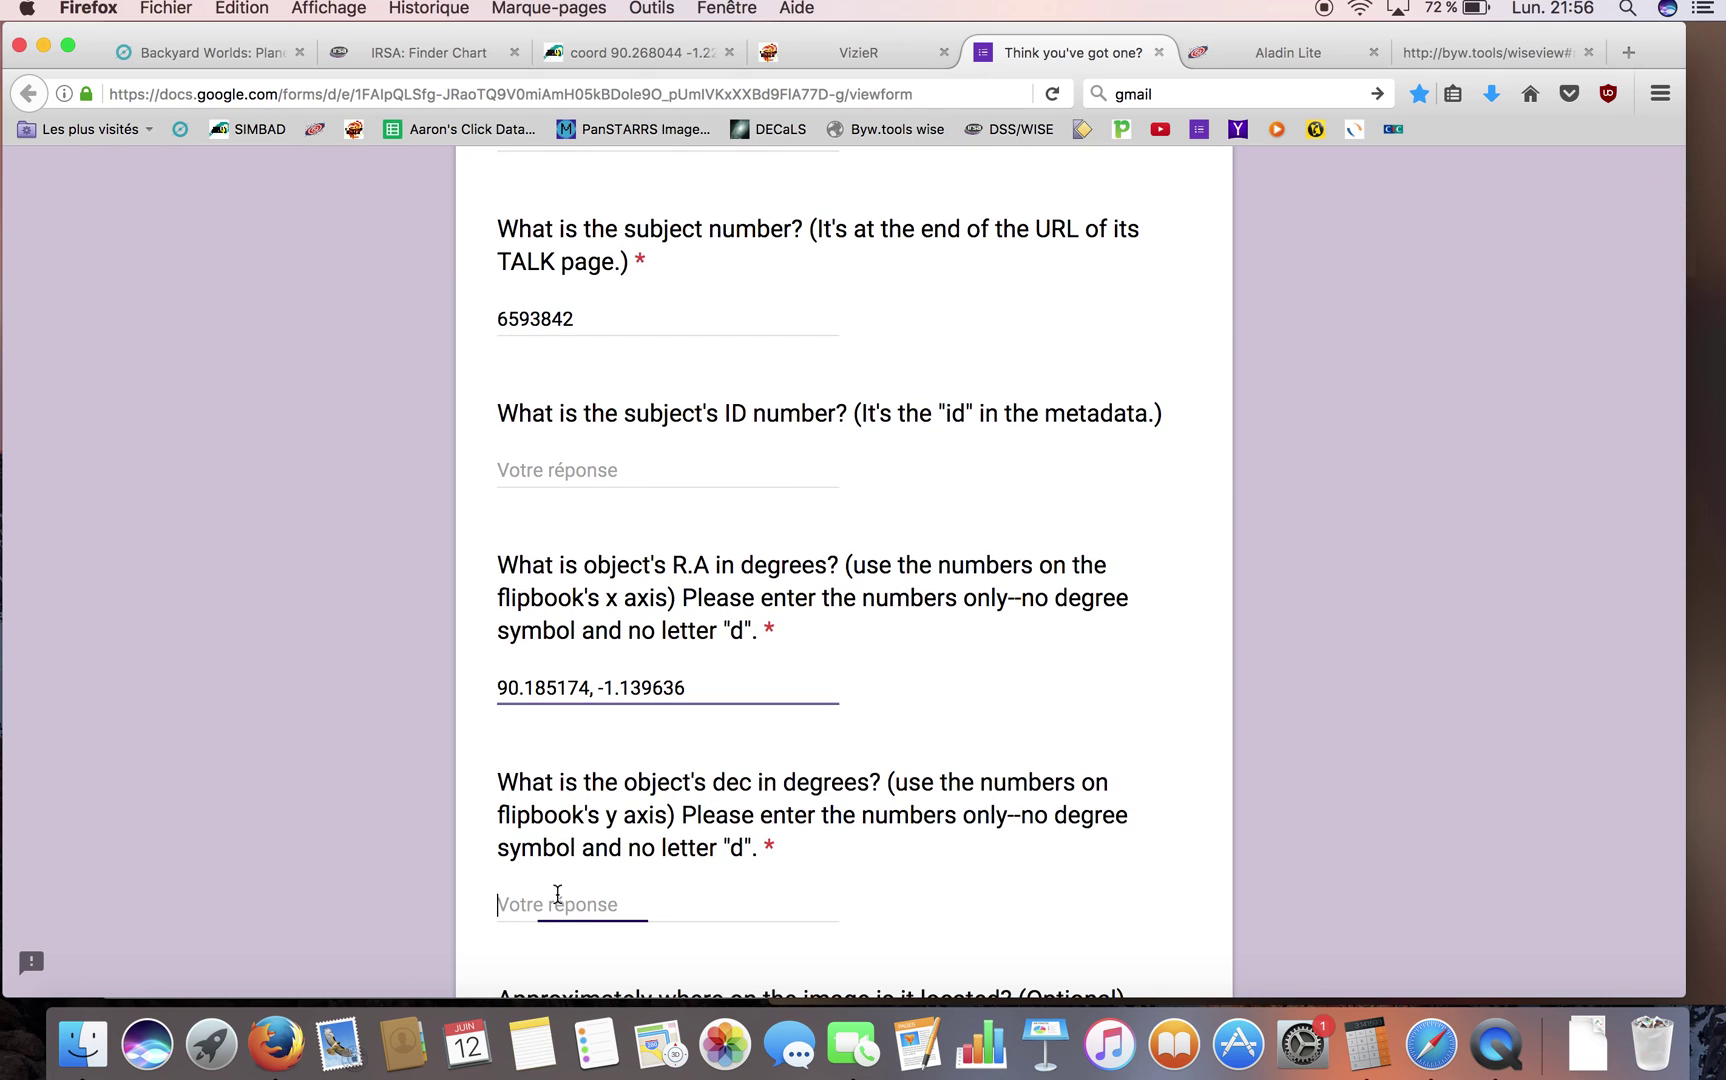
pyautogui.press('super+v')
pyautogui.moveTo(594, 910); pyautogui.dragTo(366, 900)
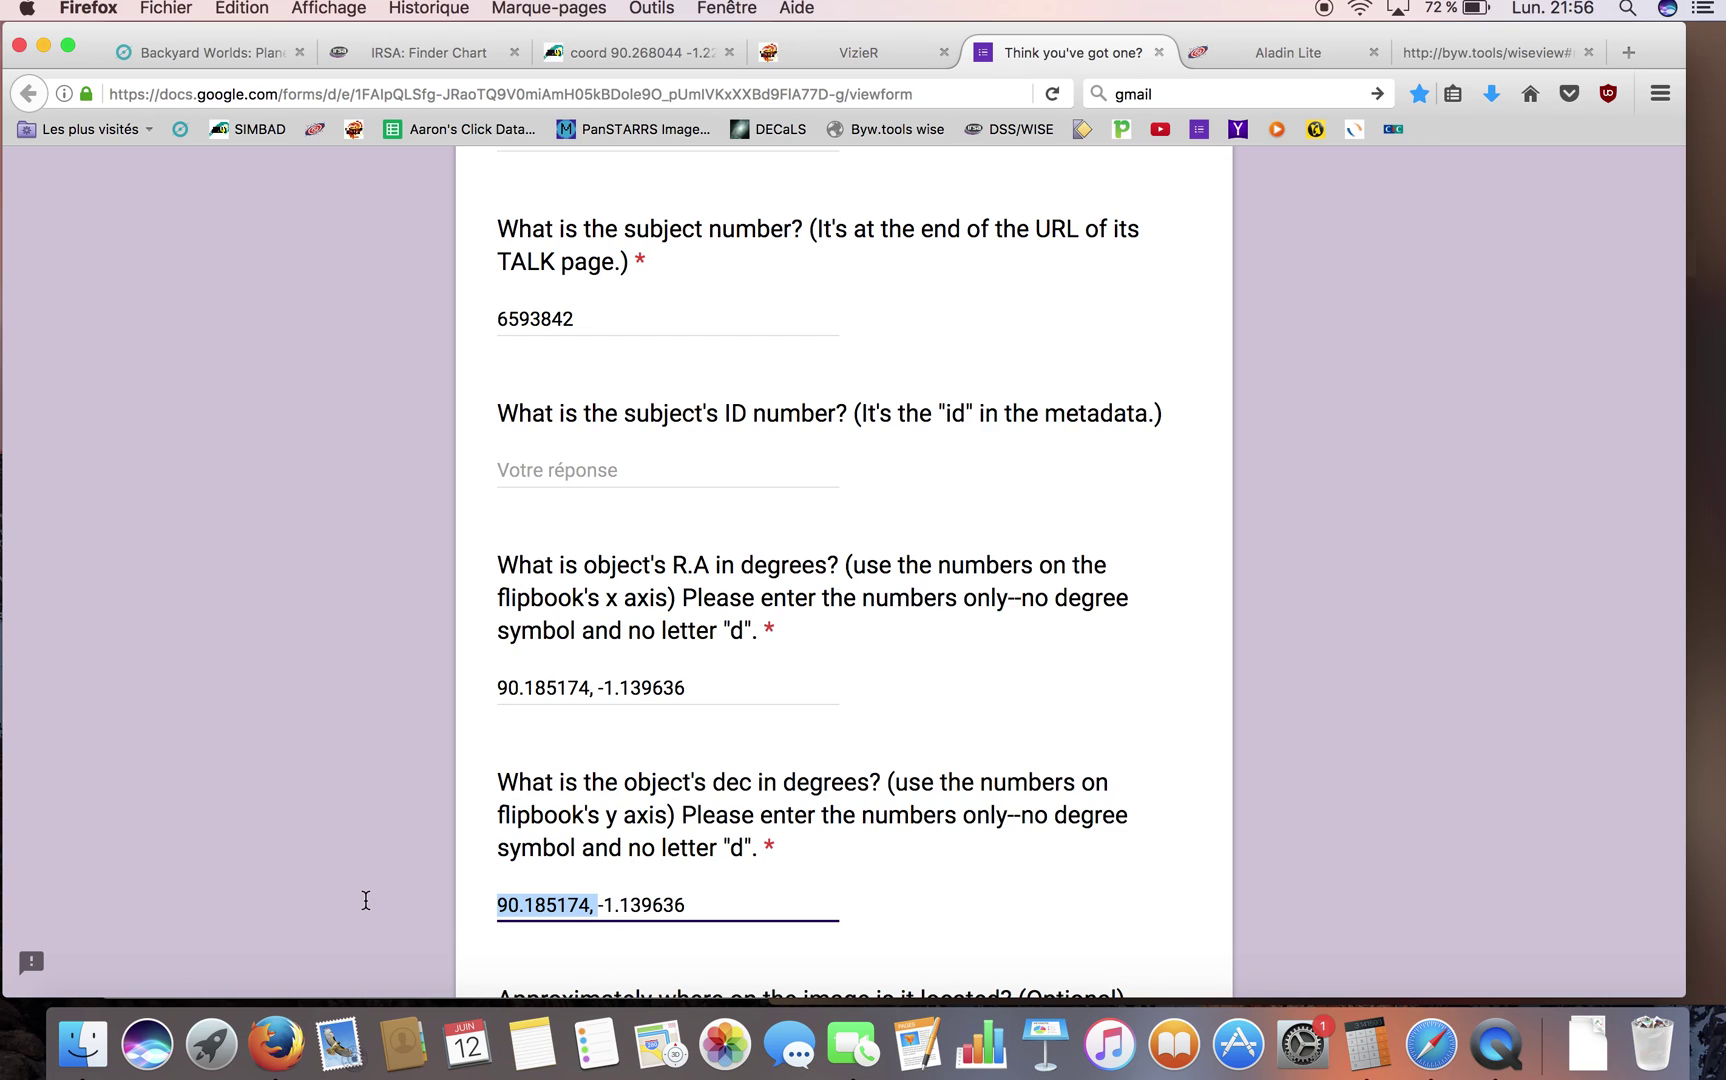
pyautogui.press('BackSpace')
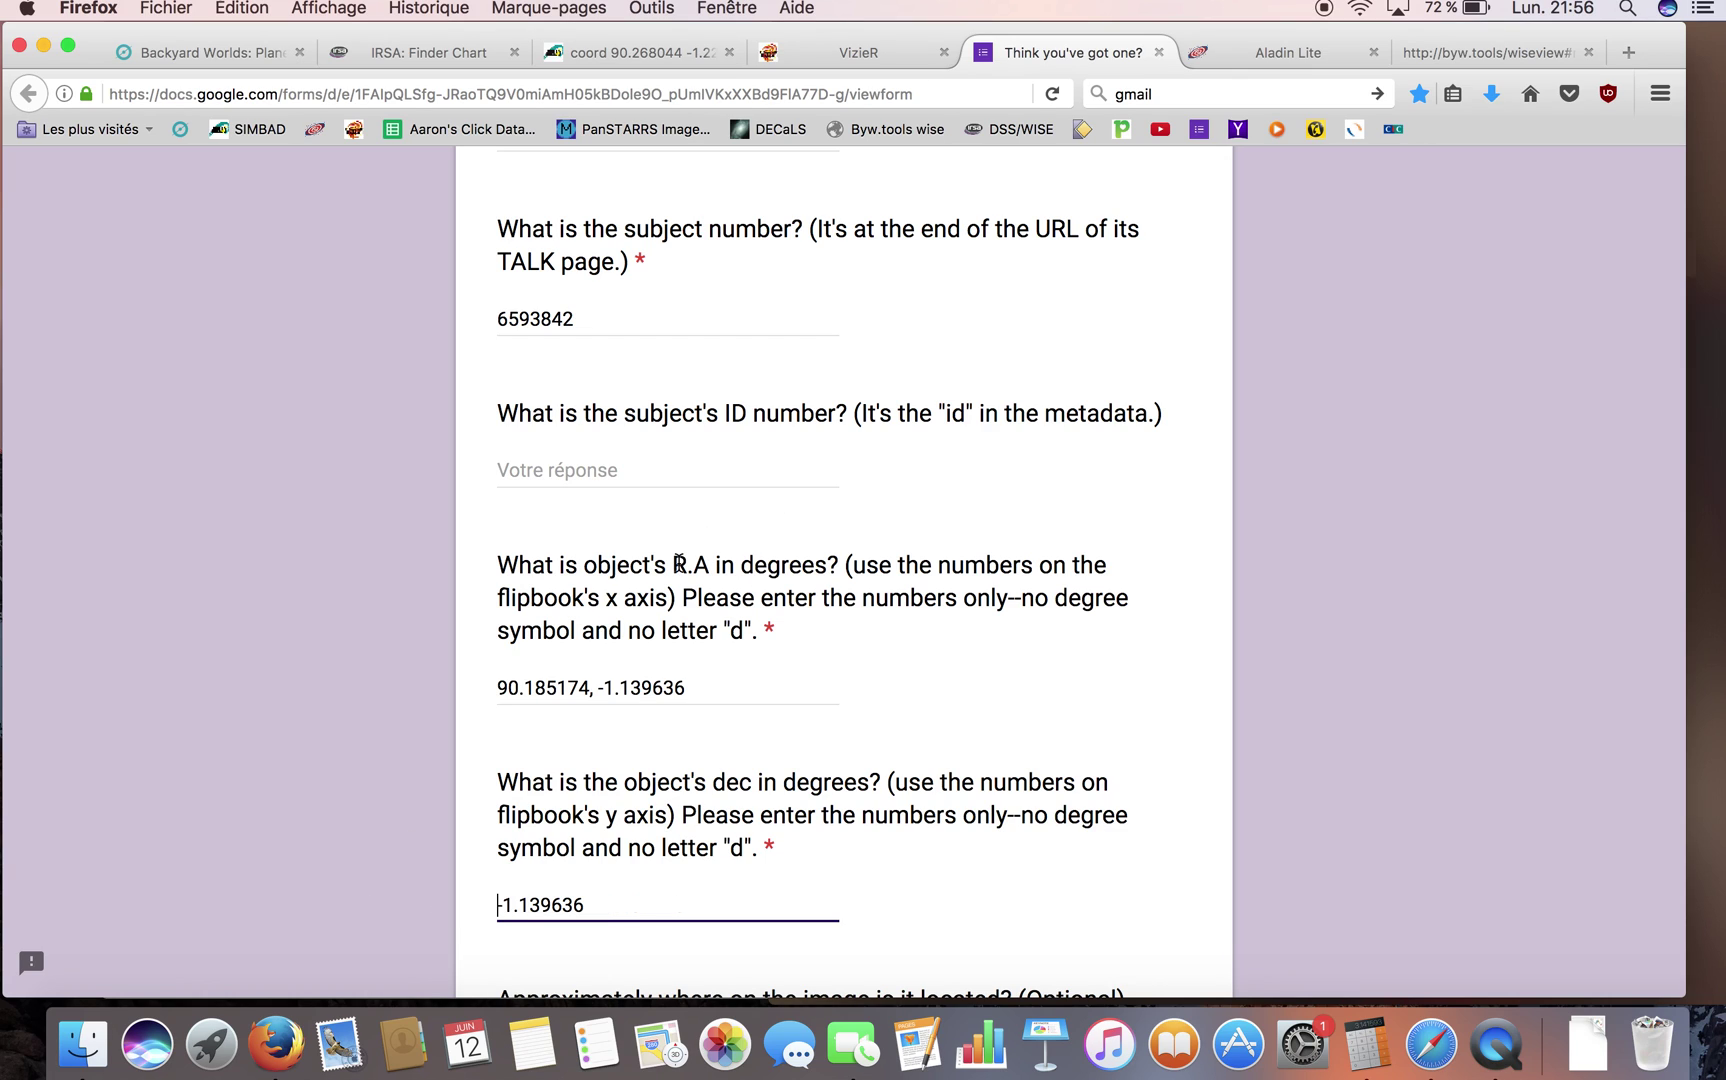
pyautogui.moveTo(686, 690); pyautogui.dragTo(591, 688)
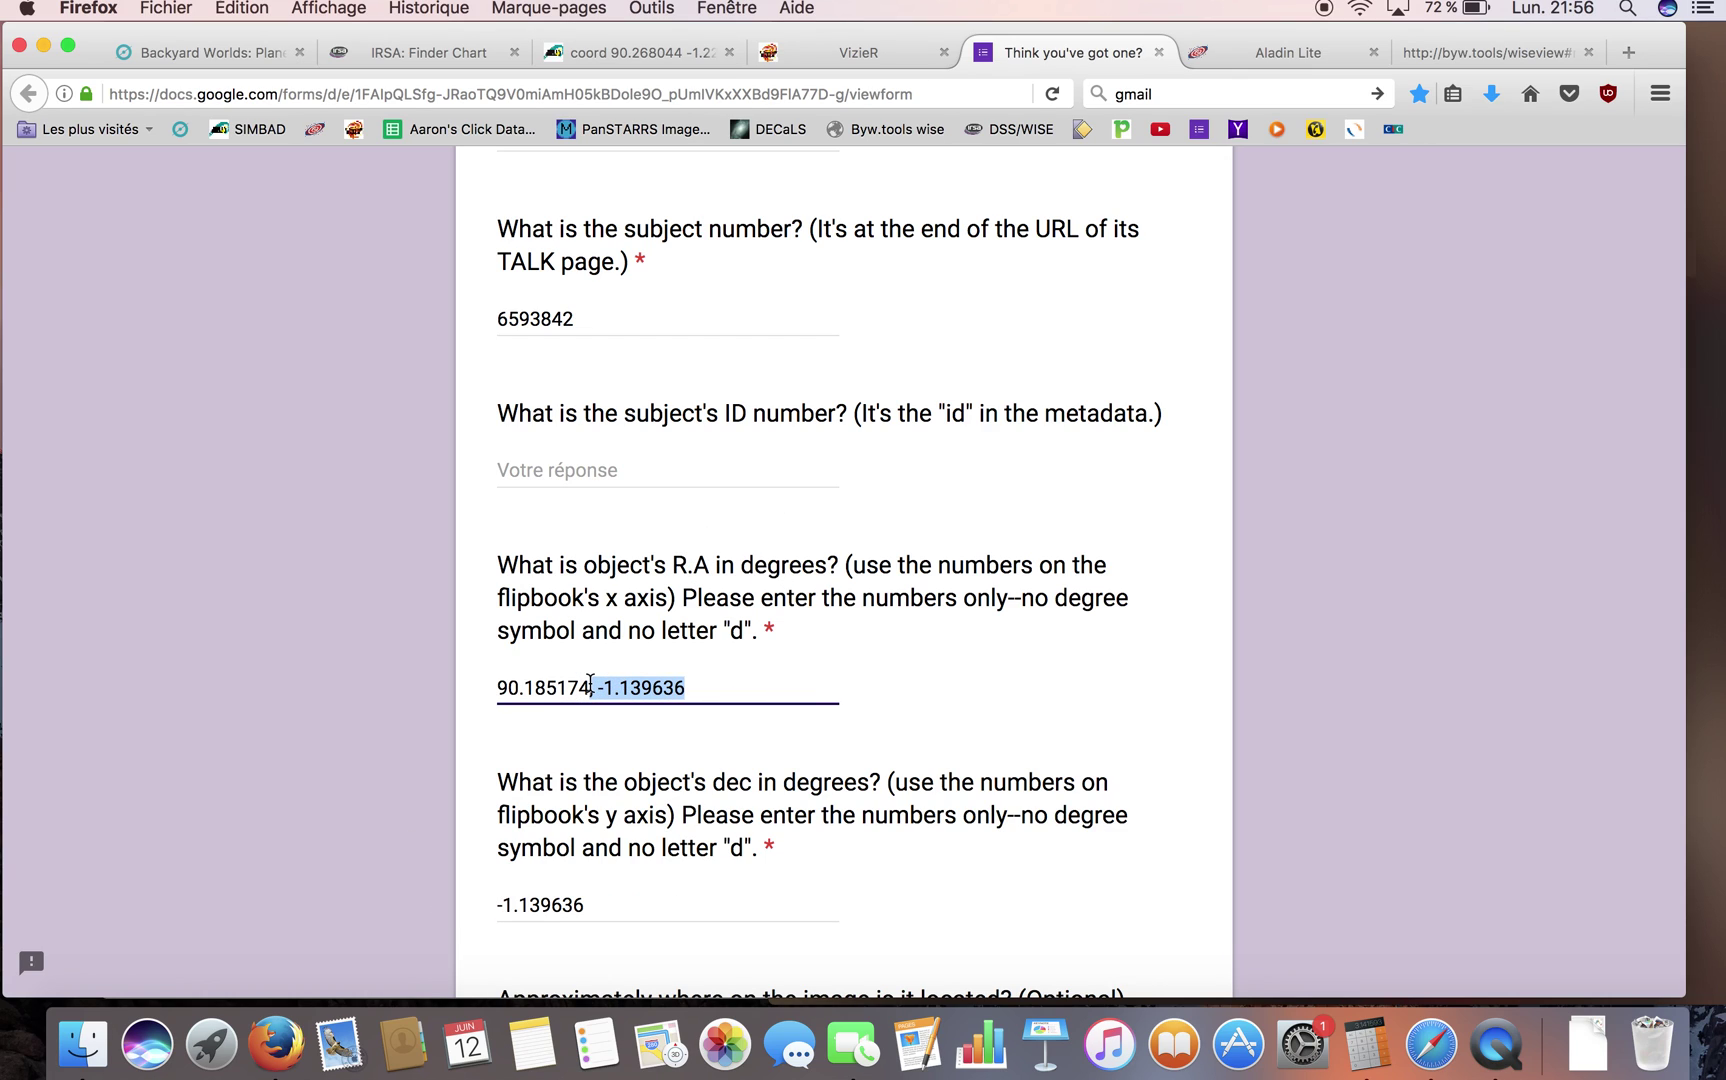
pyautogui.press('BackSpace')
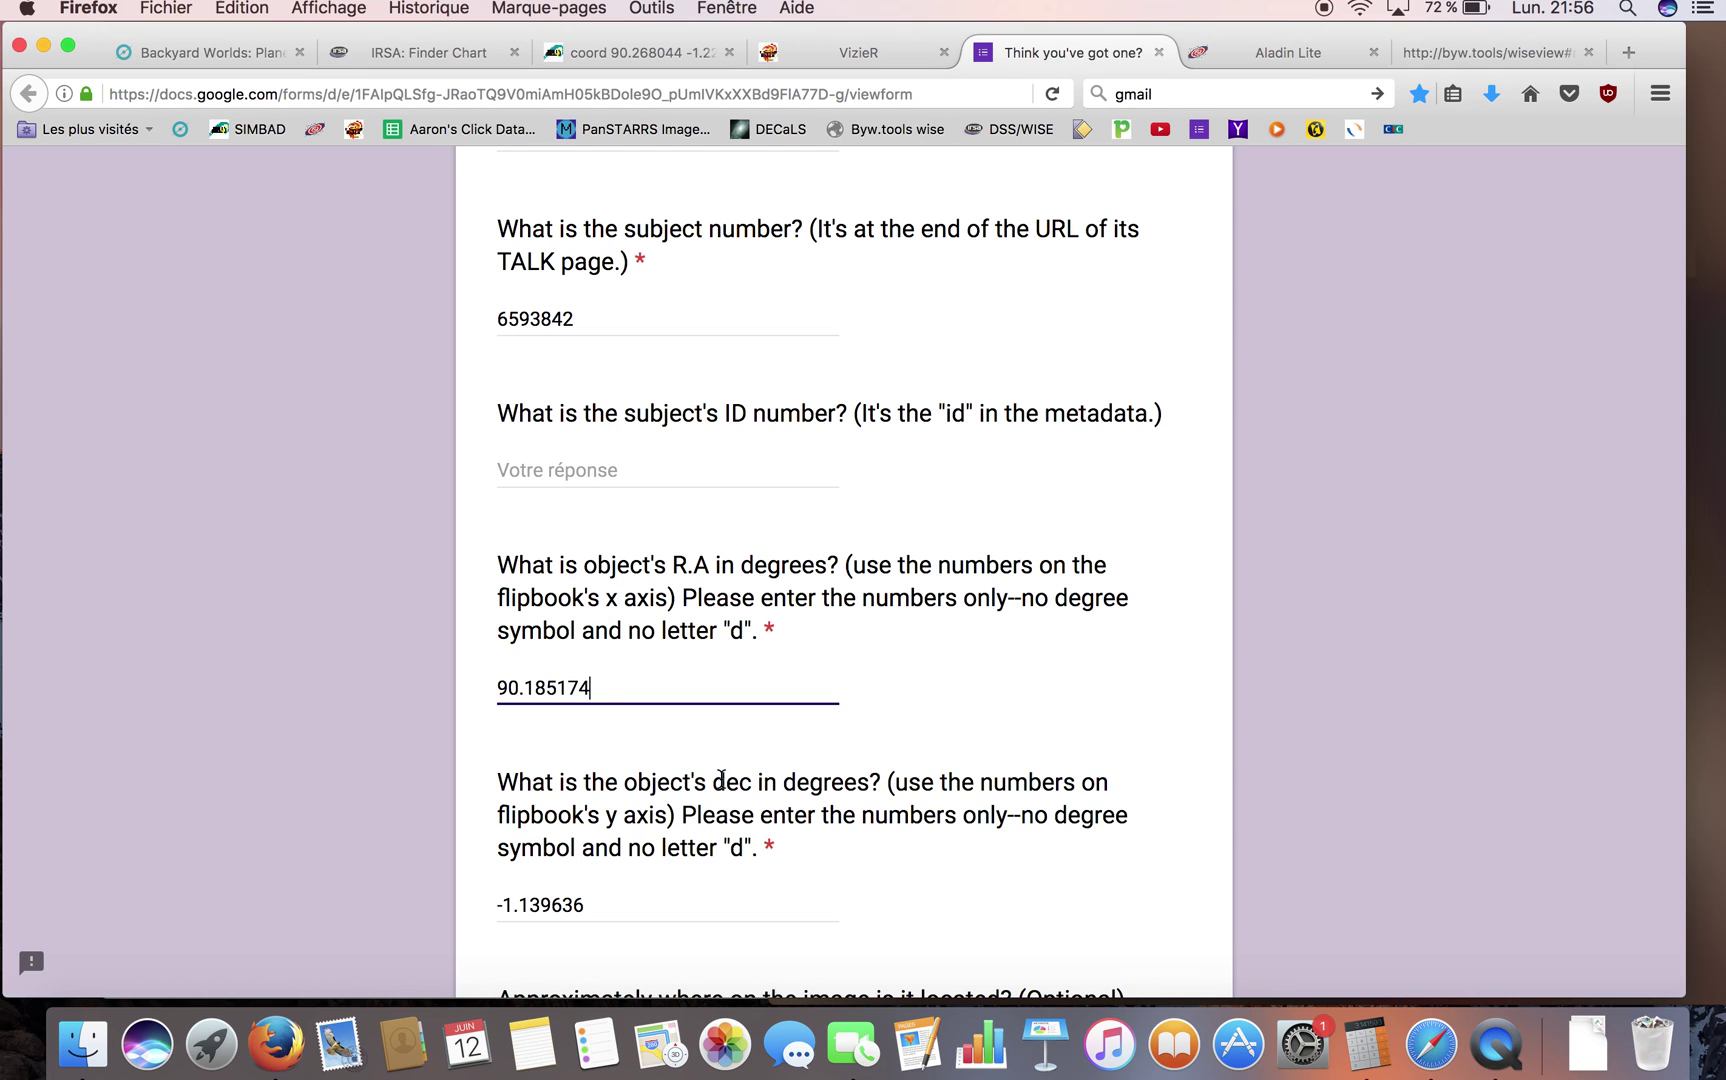
# - Enter white as the candidate's colour and scroll down to the band checkboxes
pyautogui.scroll(-3, 777, 795)
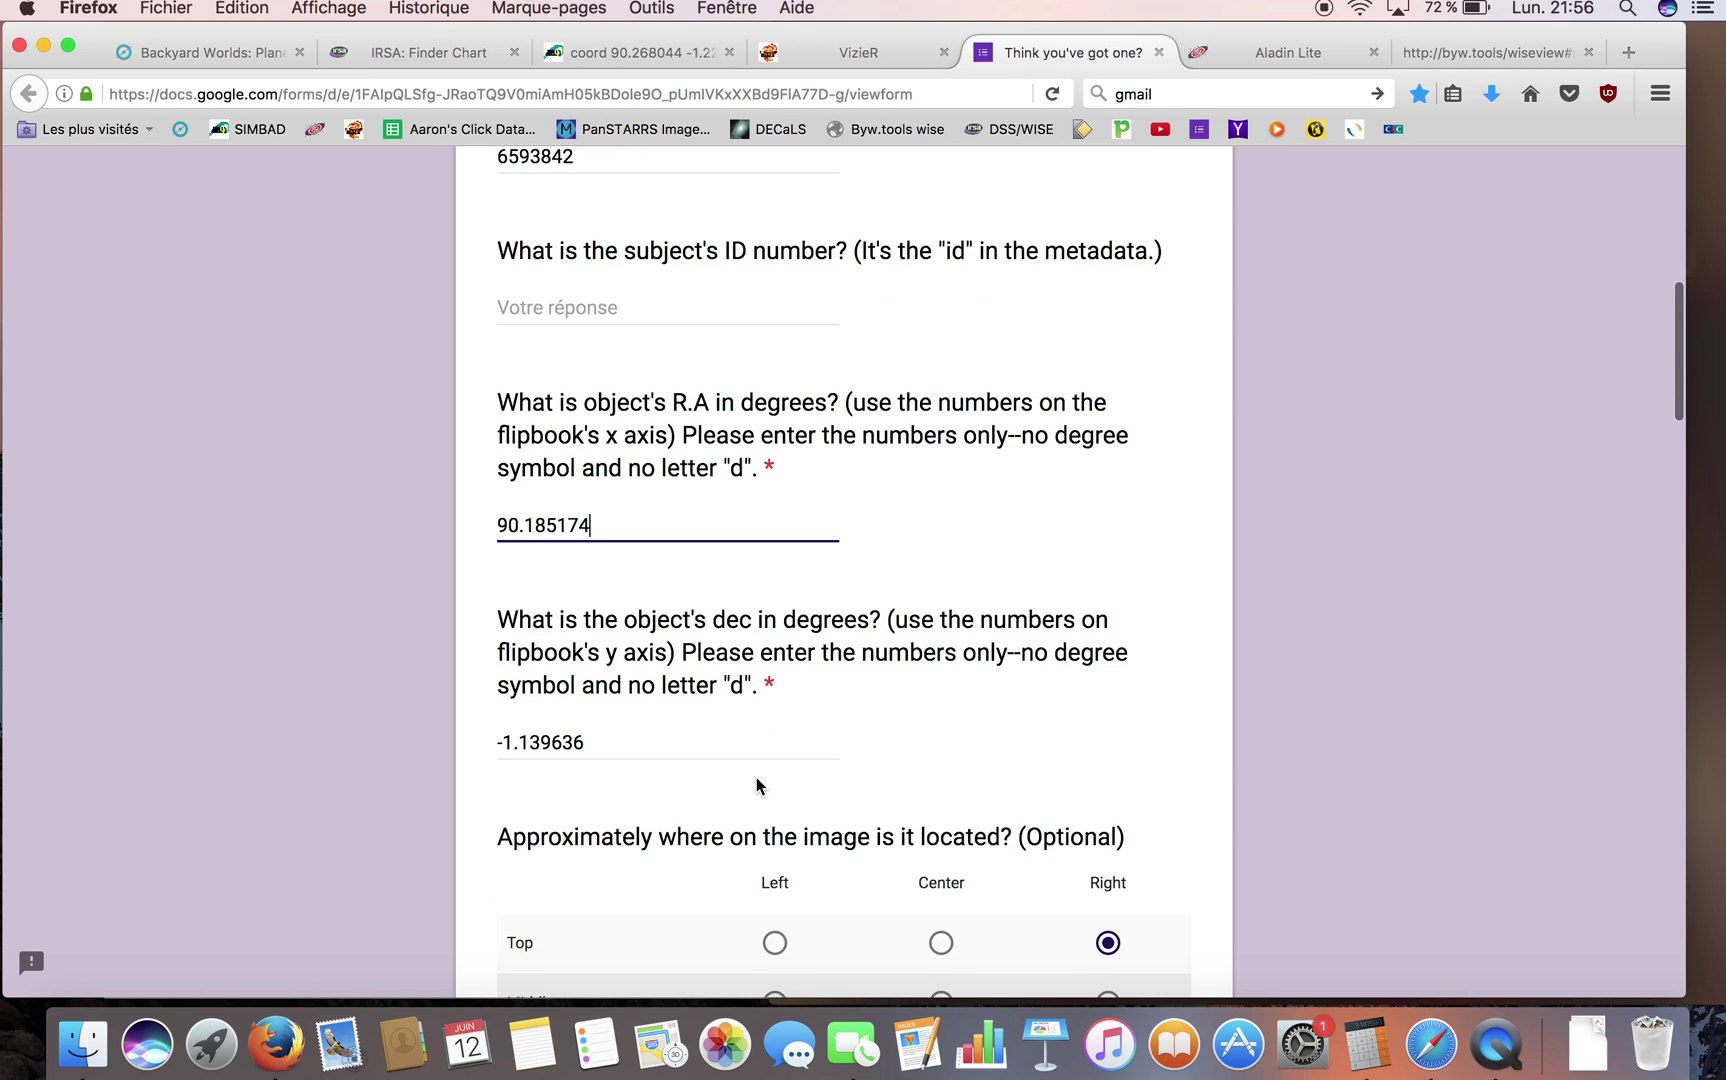
pyautogui.scroll(-1, 756, 786)
pyautogui.scroll(2, 713, 393)
pyautogui.scroll(-4, 748, 754)
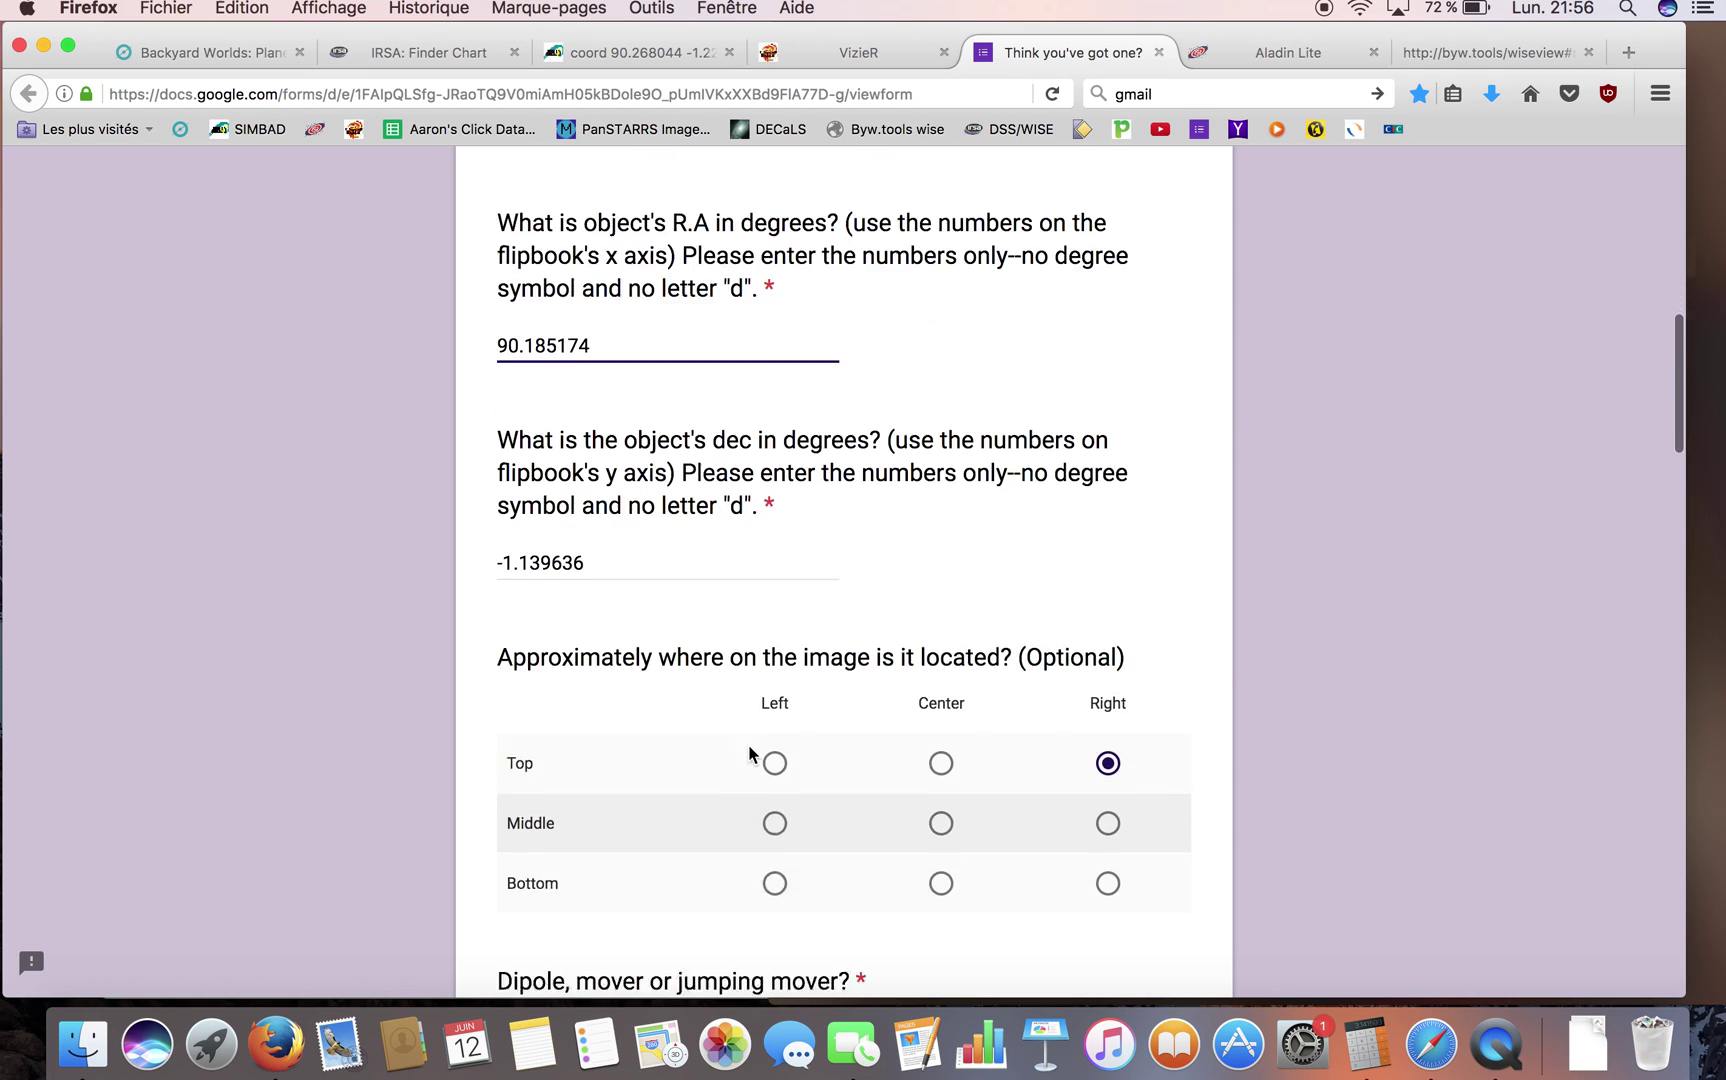
pyautogui.scroll(-2, 858, 500)
pyautogui.scroll(-4, 1173, 841)
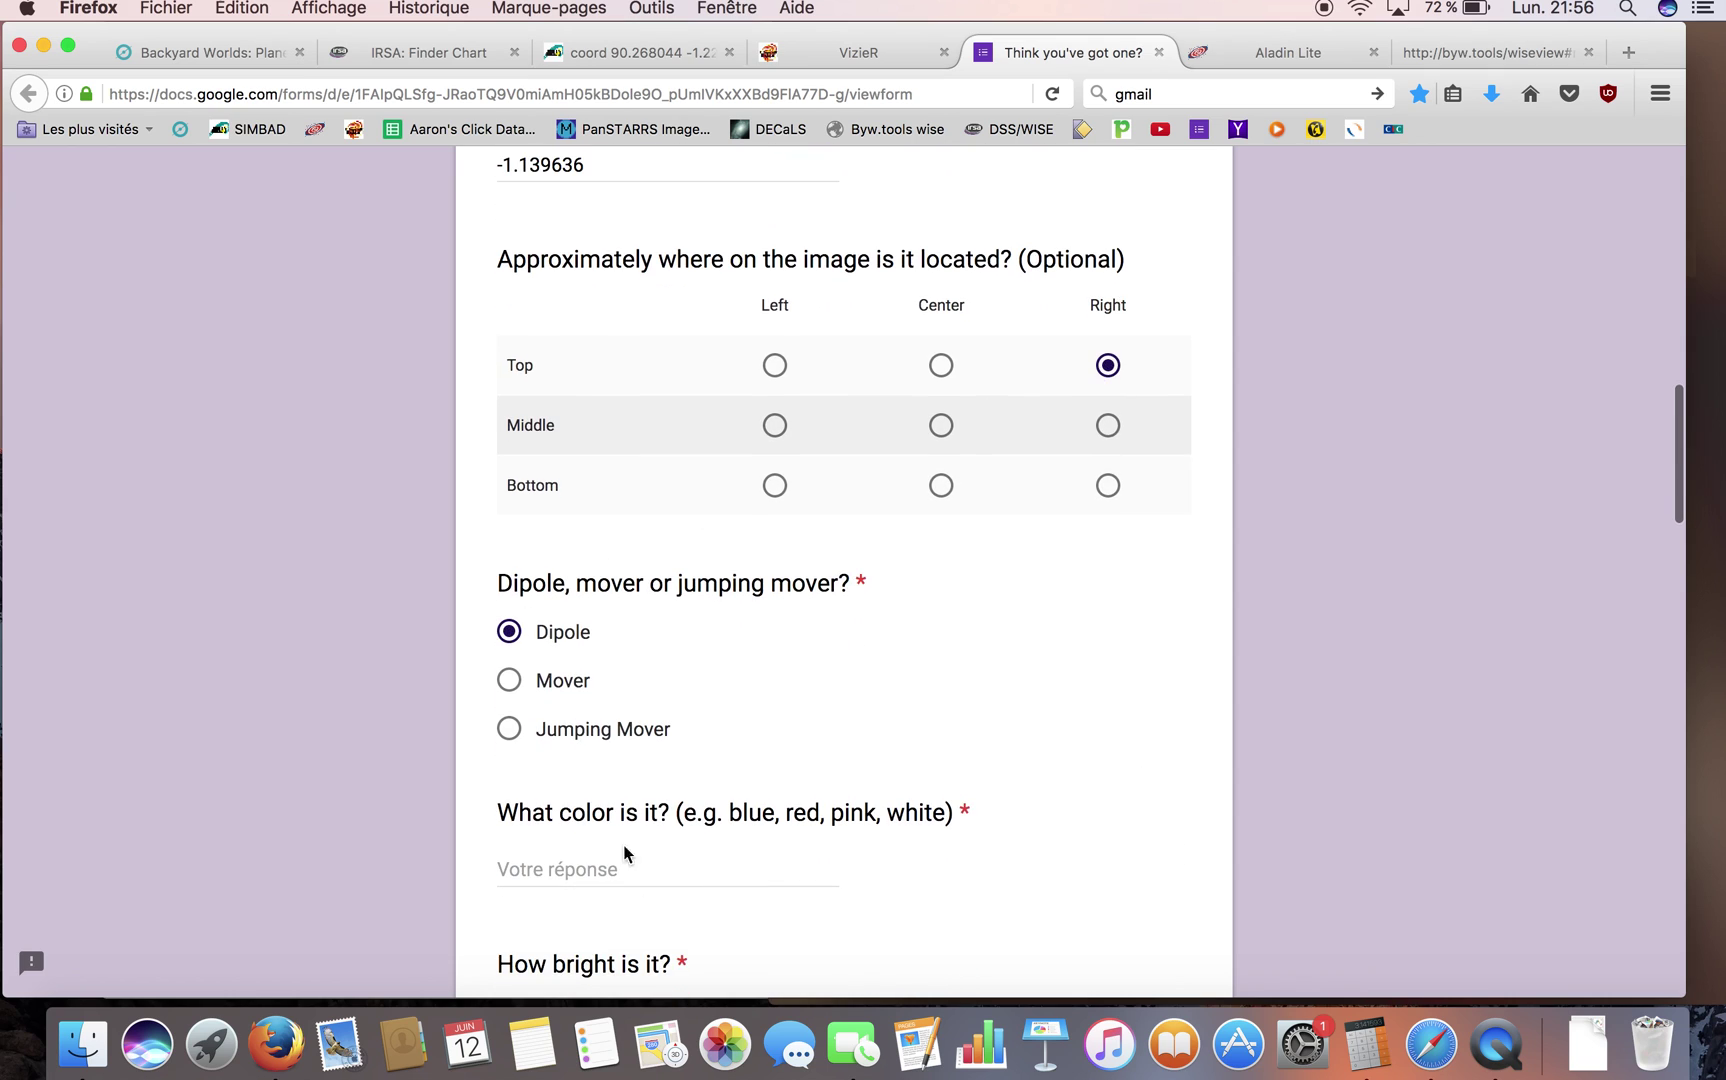
pyautogui.click(648, 876)
pyautogui.write('white')
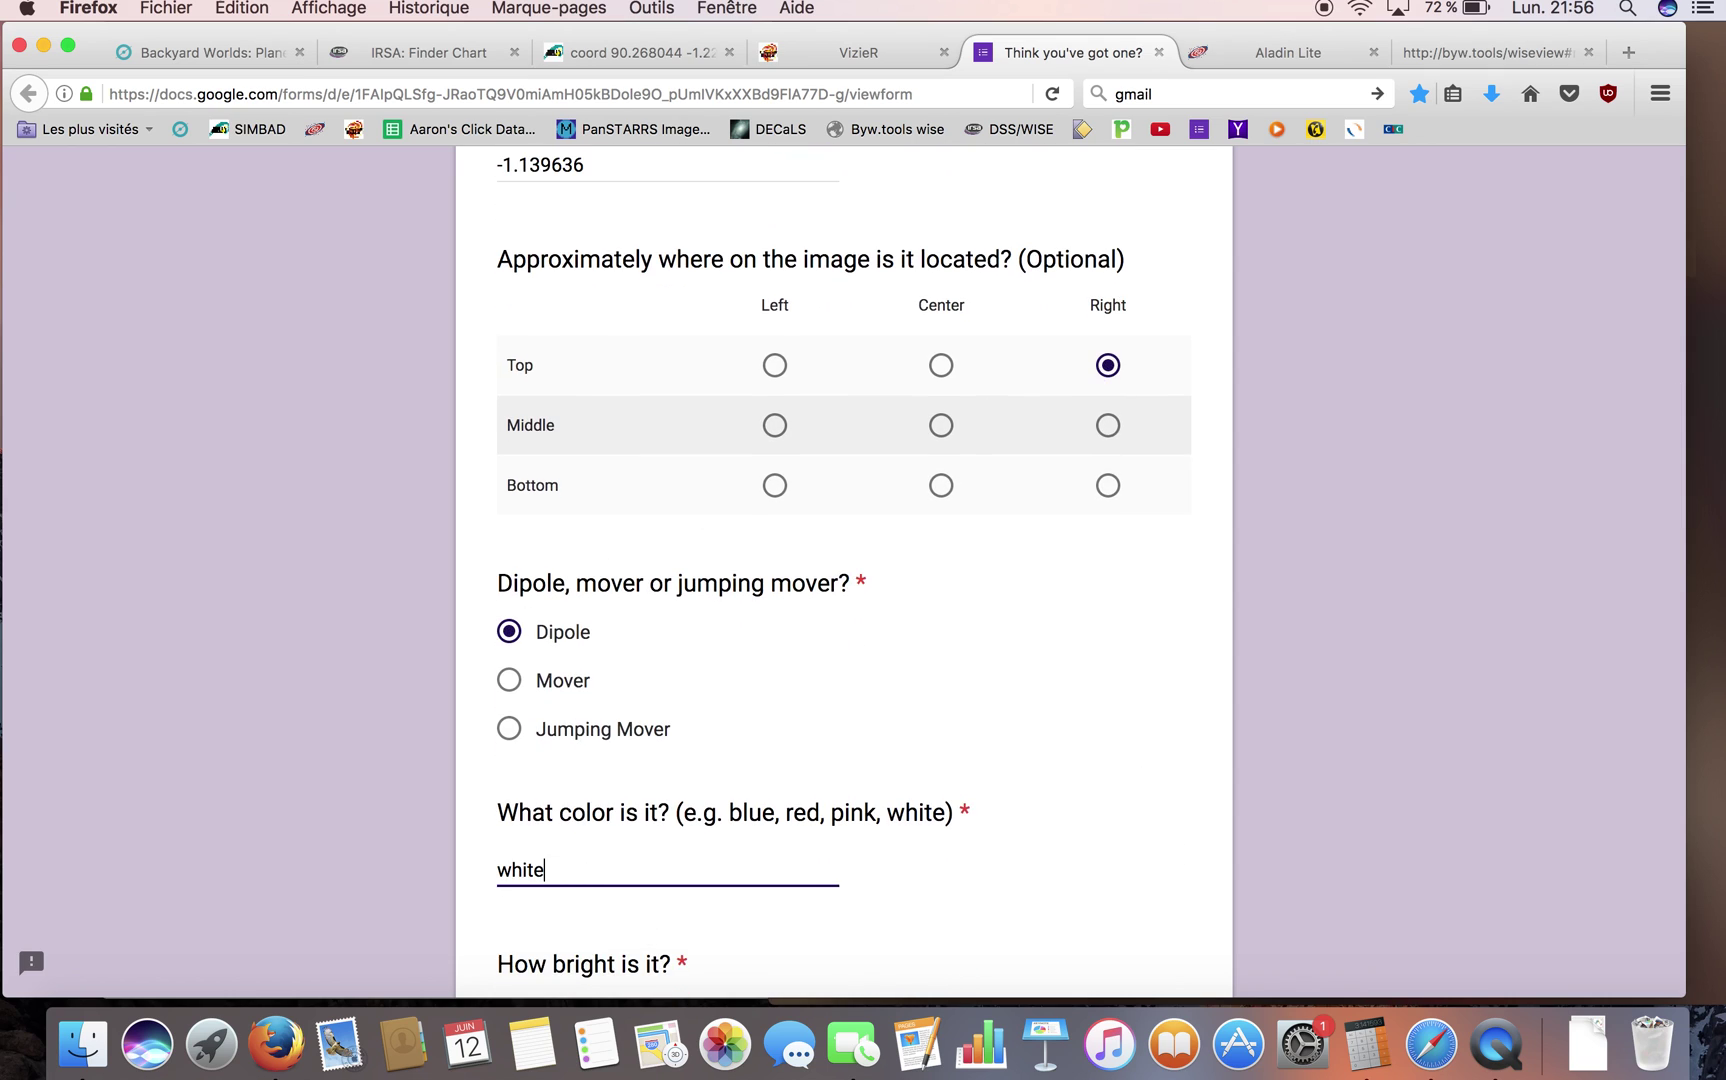
pyautogui.scroll(-8, 939, 801)
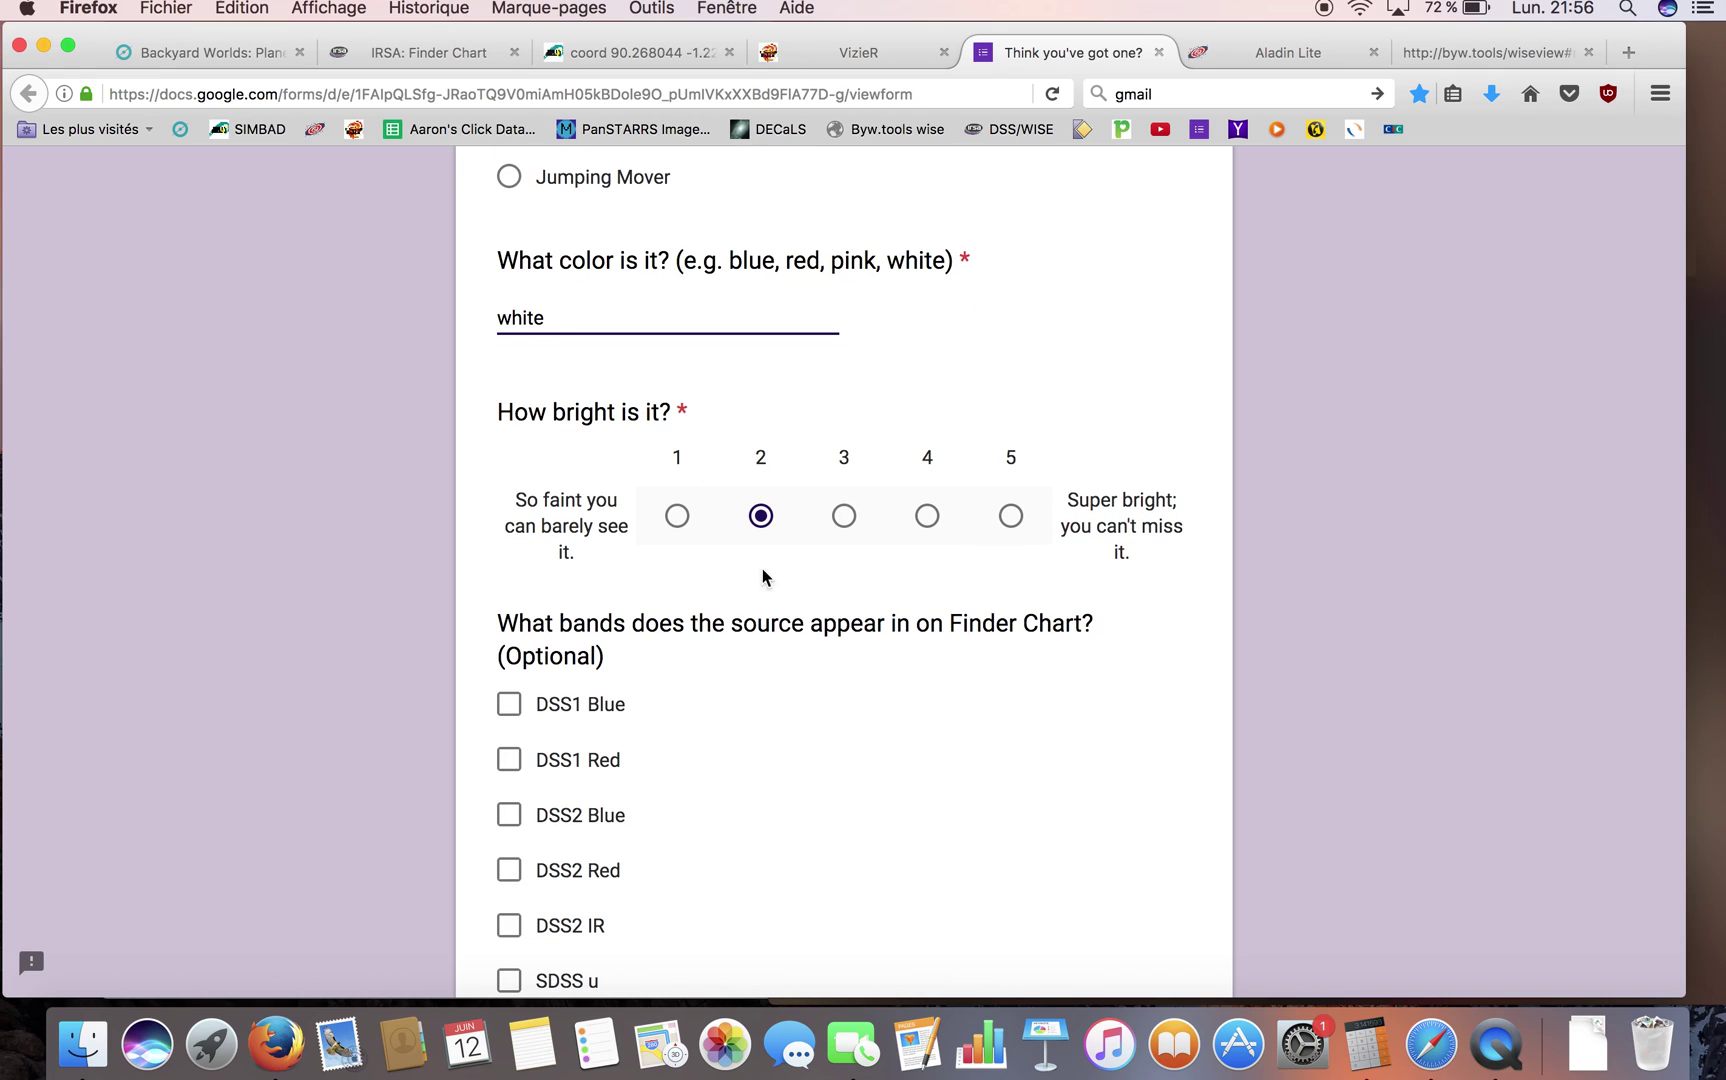
pyautogui.scroll(-6, 677, 785)
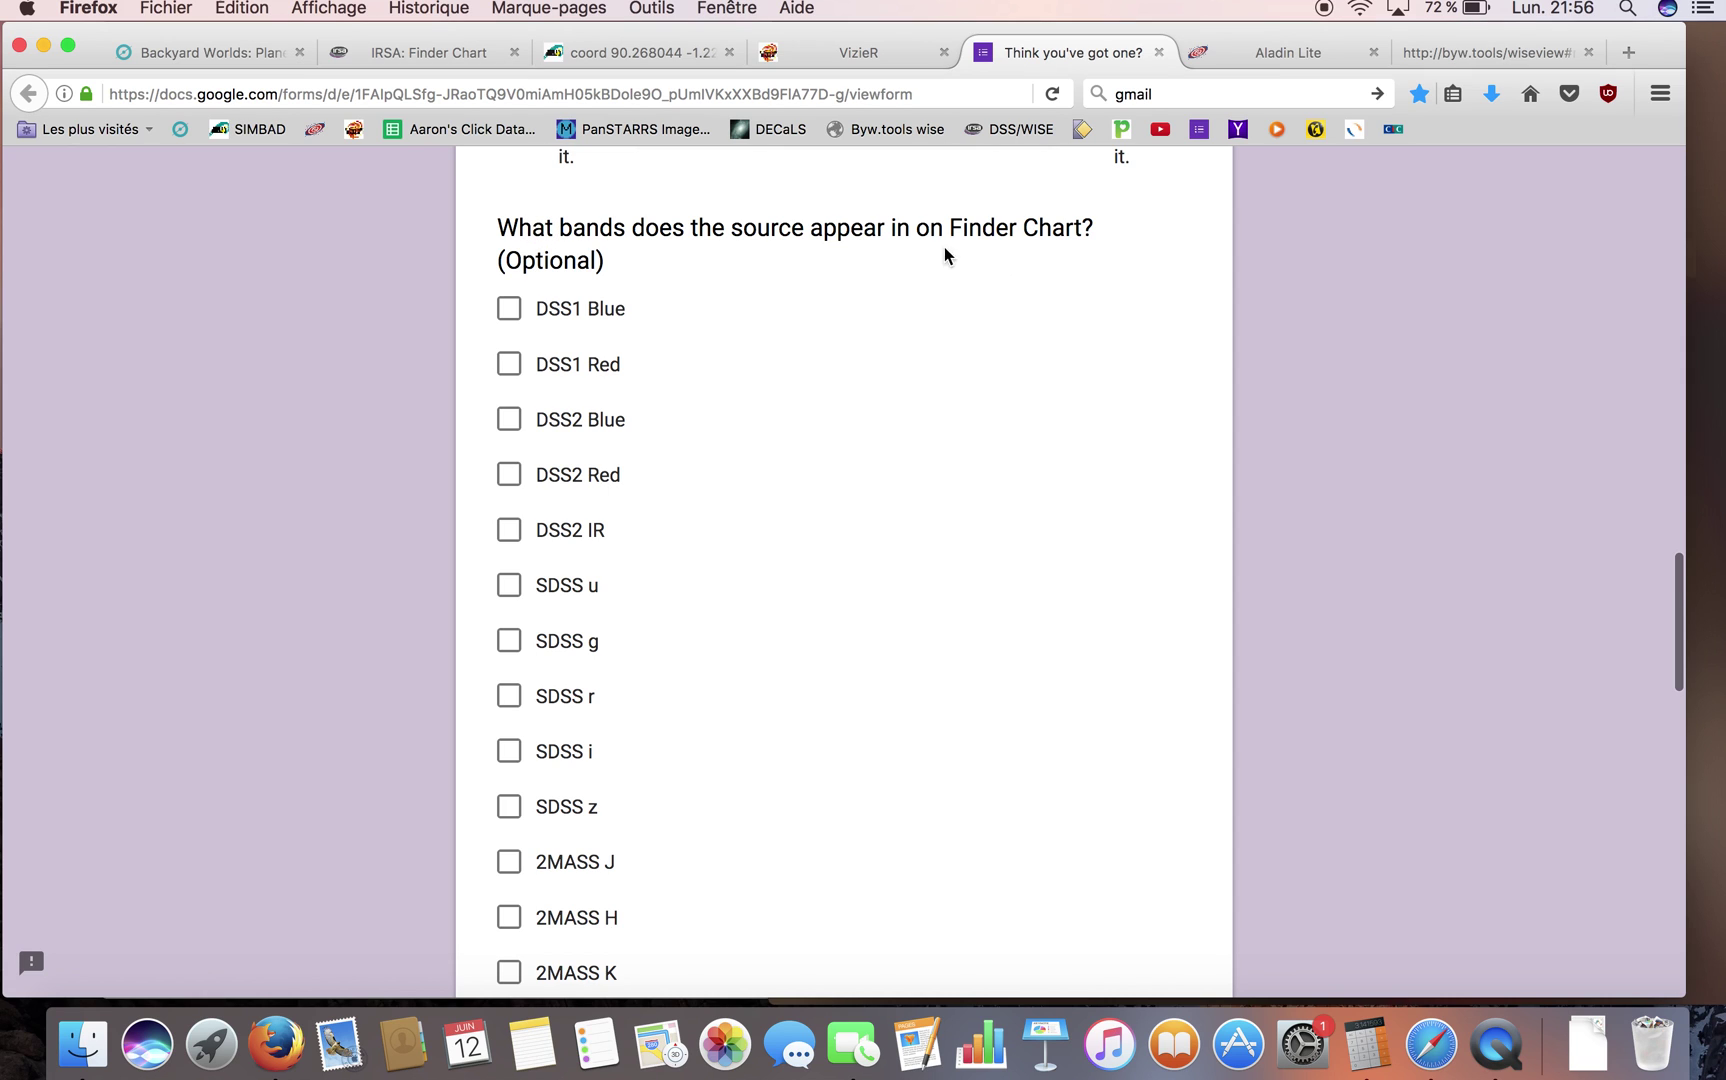
# - Close the enlarged WISE w2 image and scan the DSS, 2MASS, WISE and IRAS cutouts around 90.268 -1.221
pyautogui.click(432, 50)
pyautogui.click(76, 388)
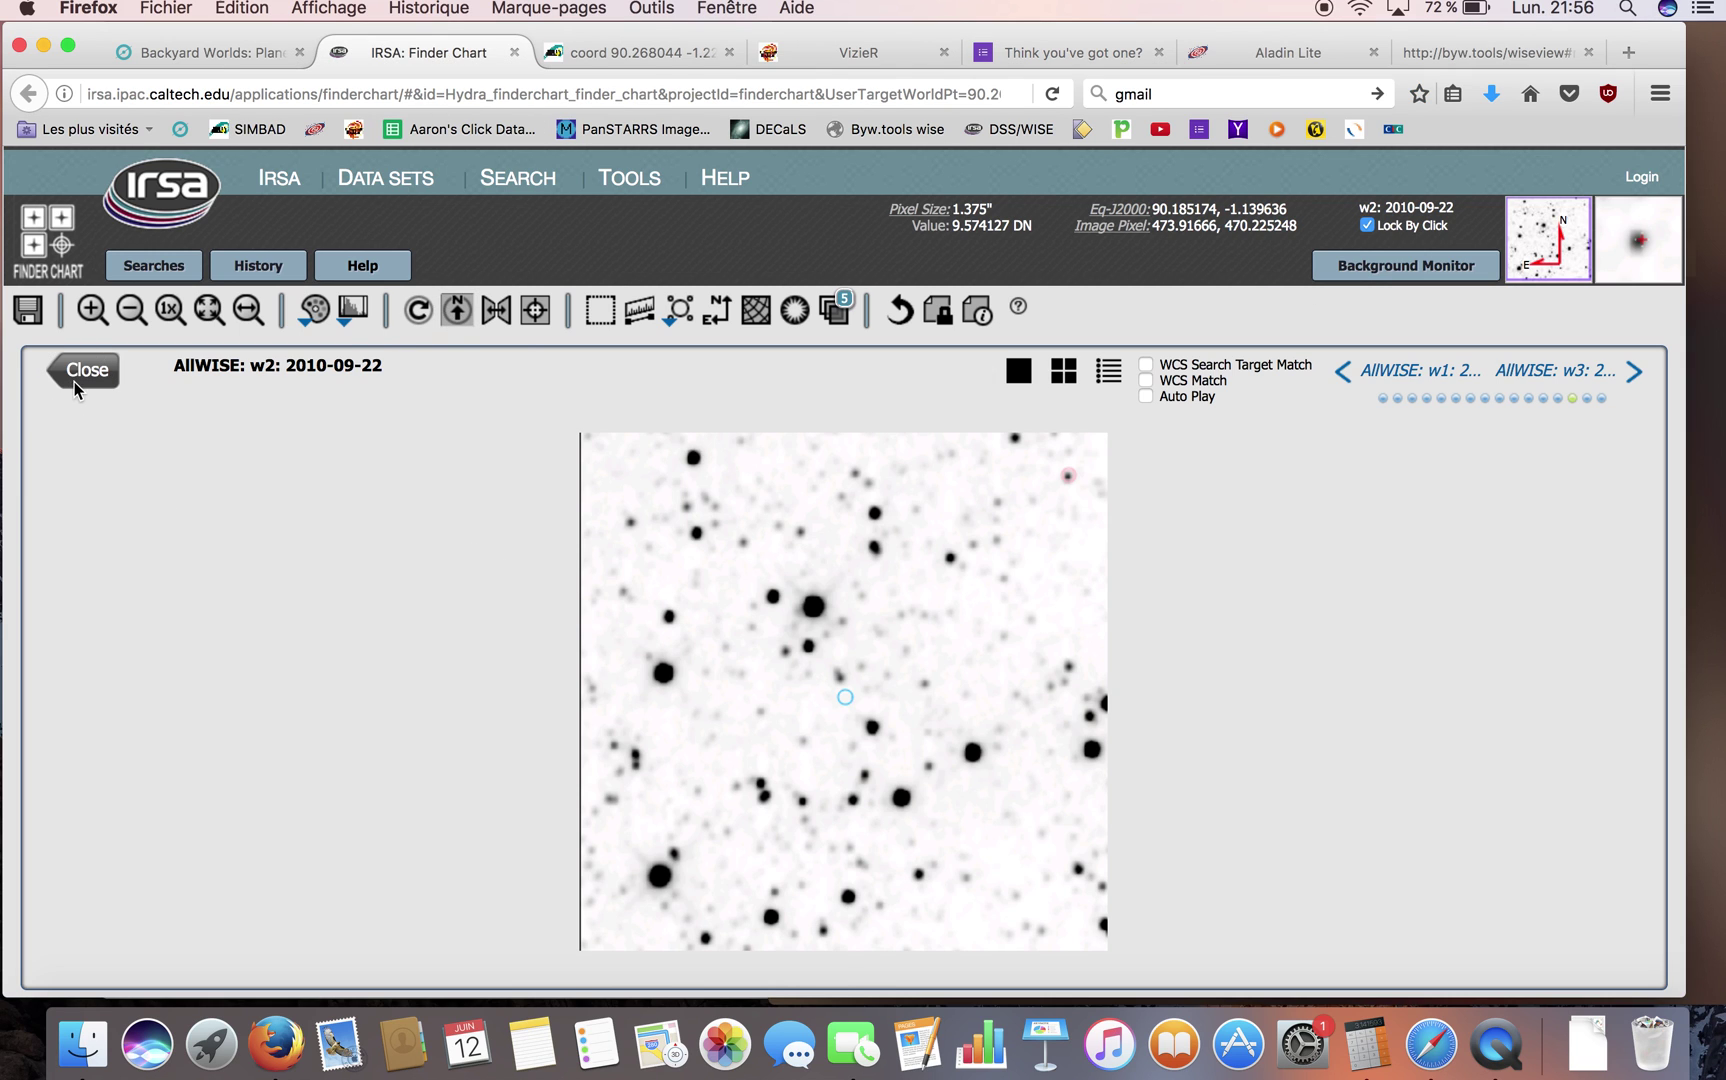
pyautogui.click(76, 388)
pyautogui.scroll(3, 1310, 656)
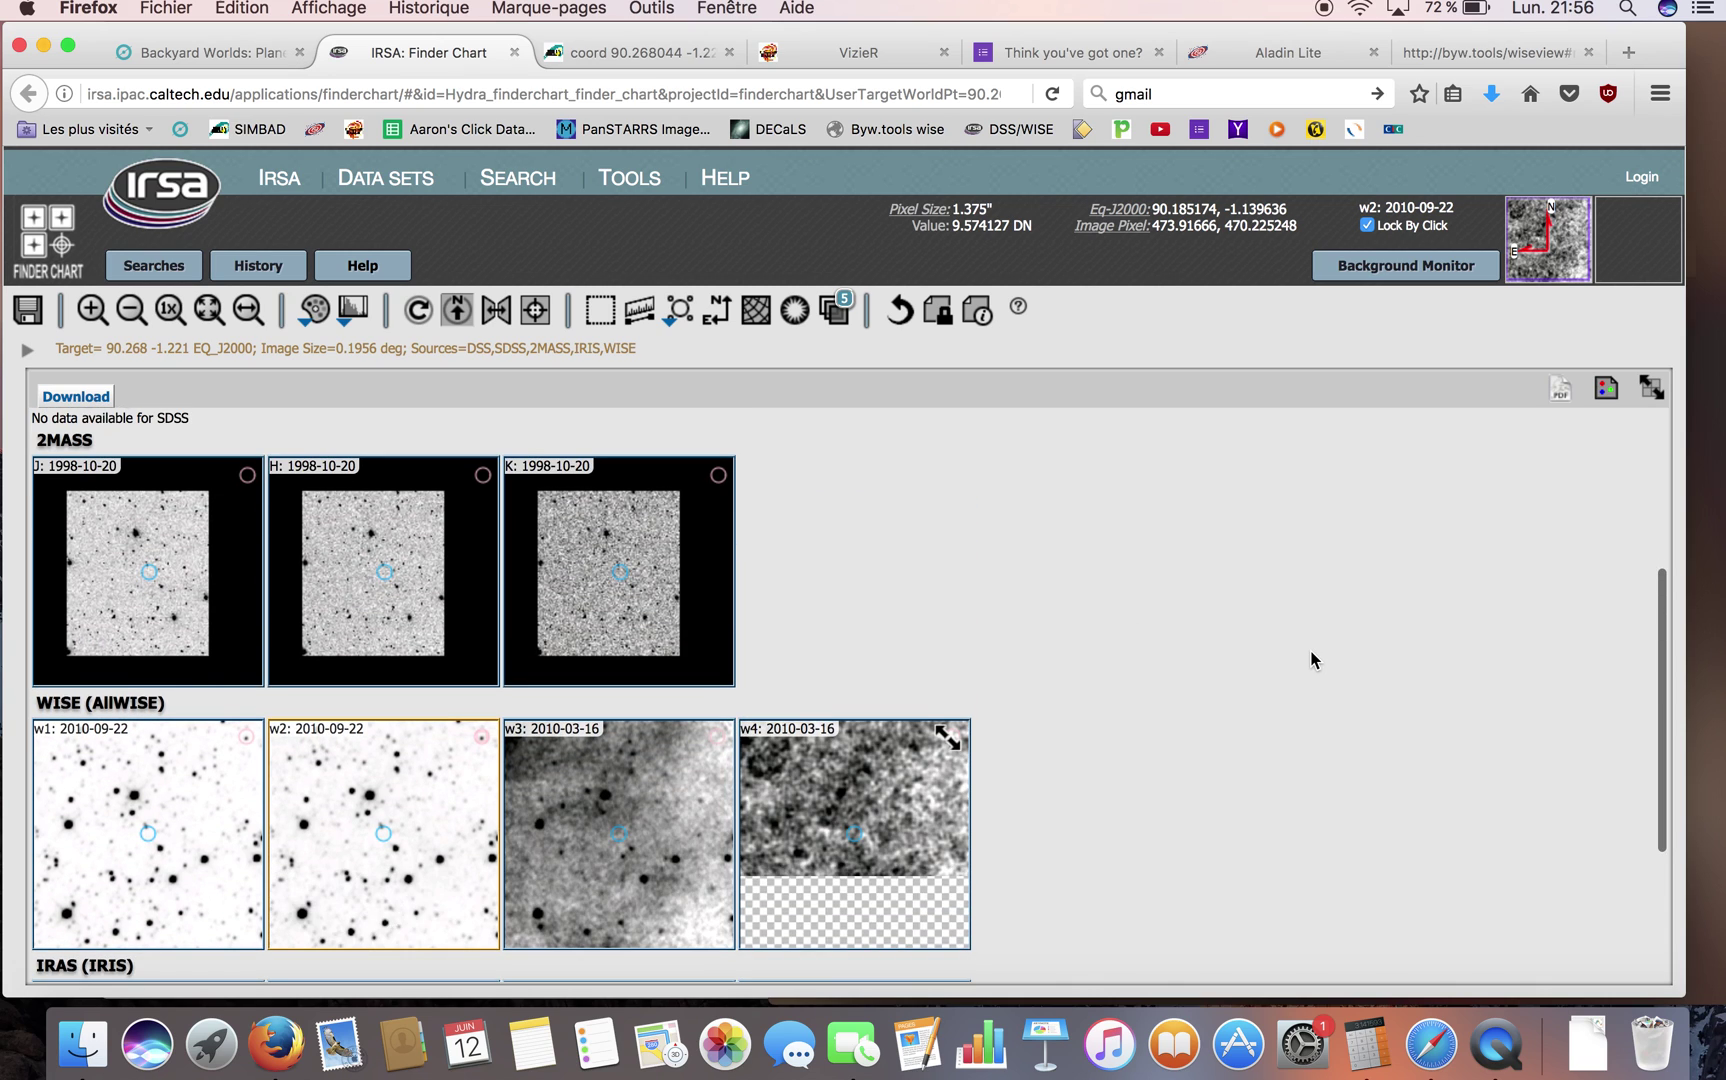
pyautogui.scroll(3, 1313, 660)
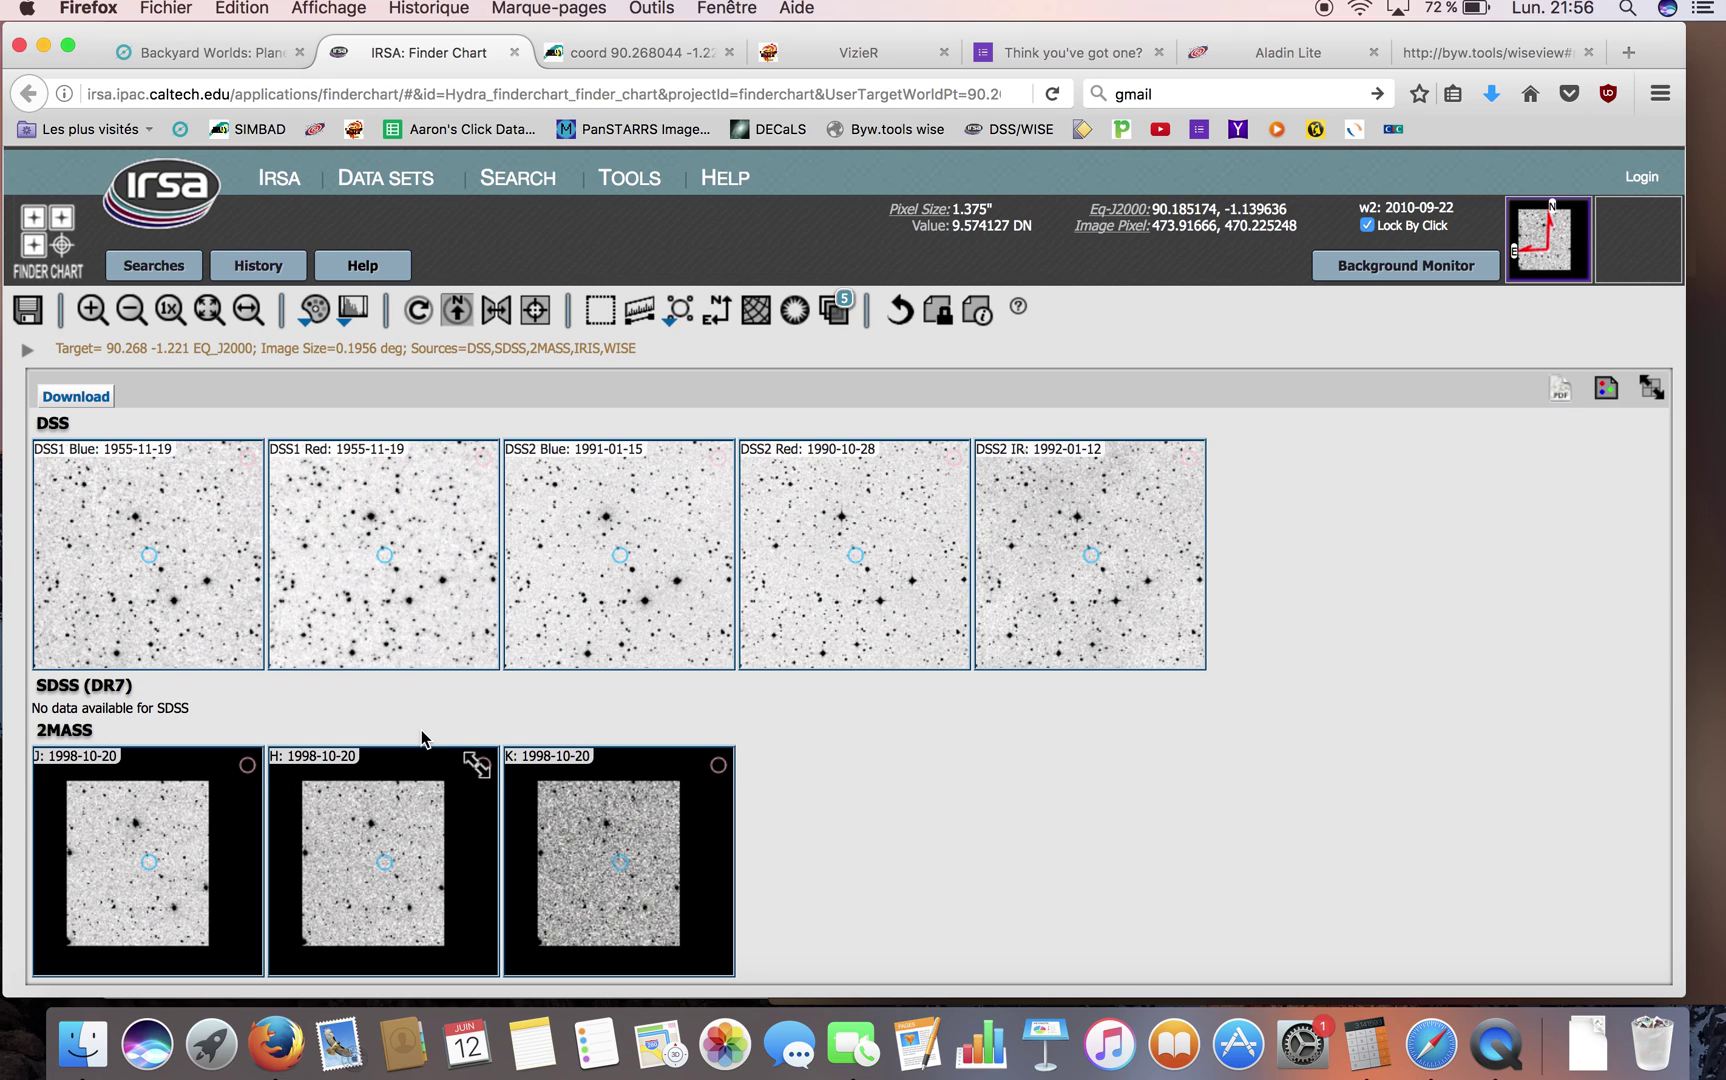
pyautogui.scroll(2, 1102, 820)
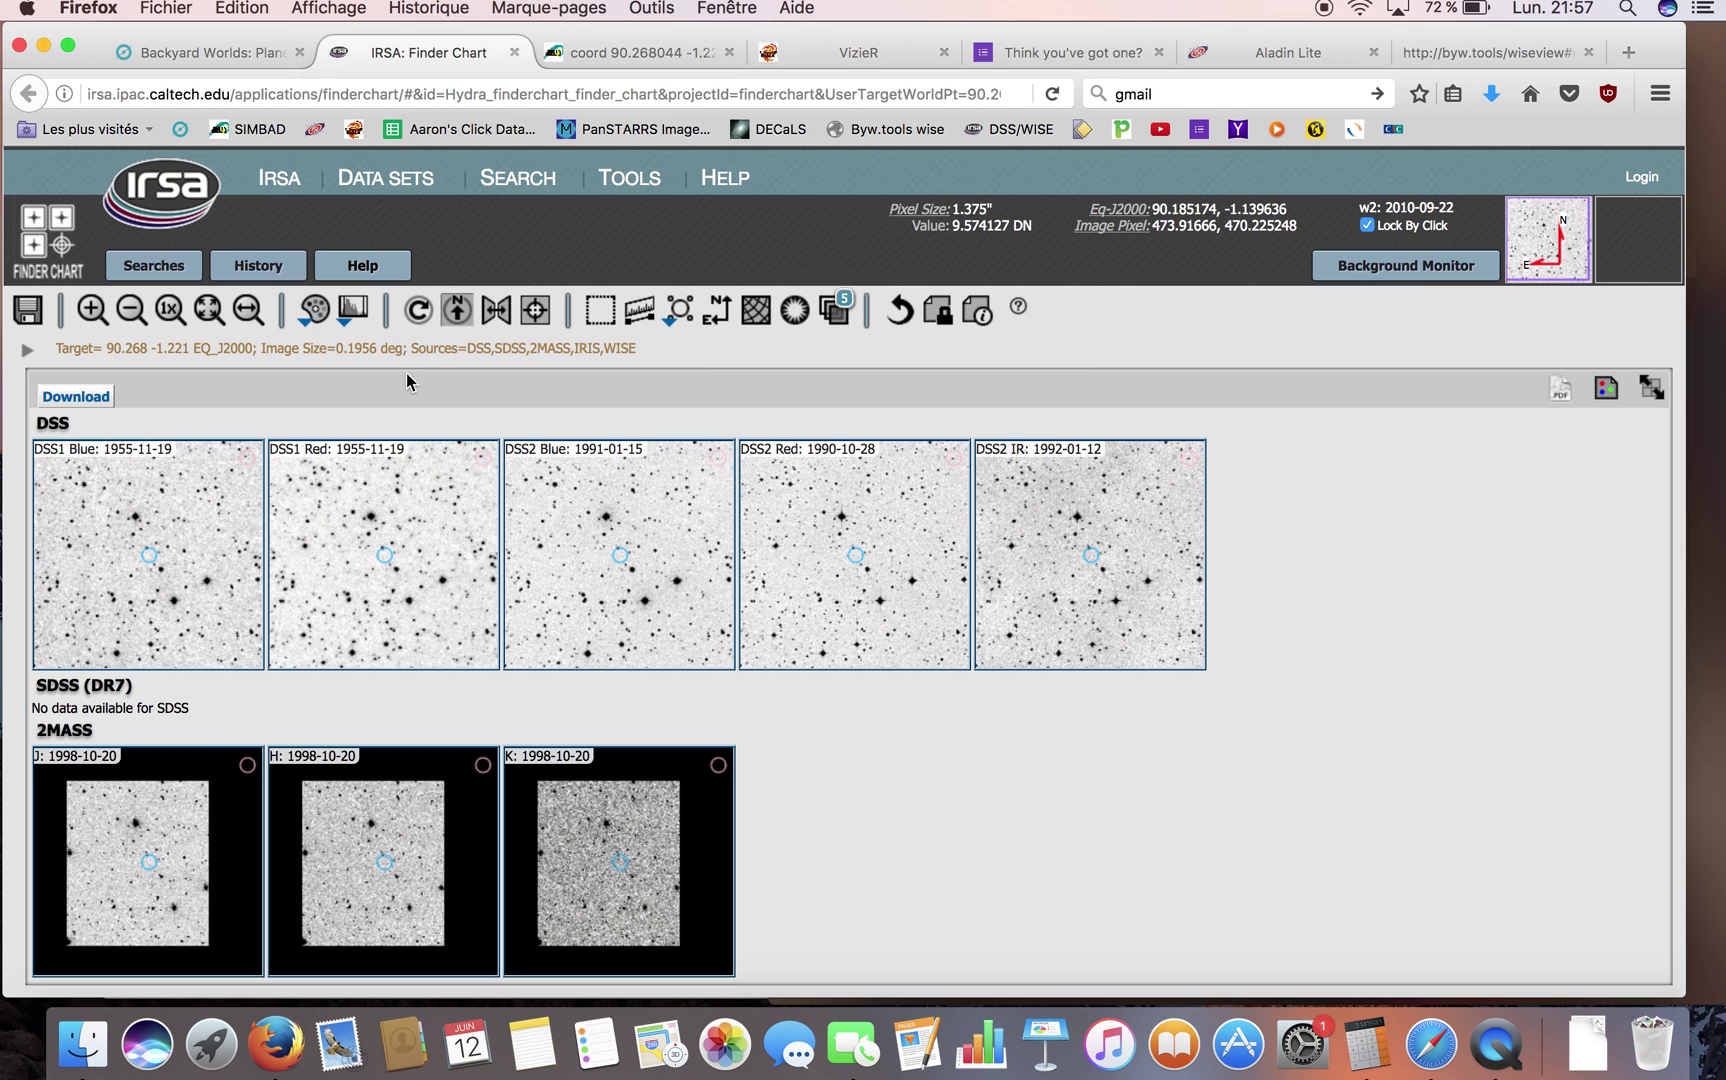
pyautogui.scroll(-10, 911, 818)
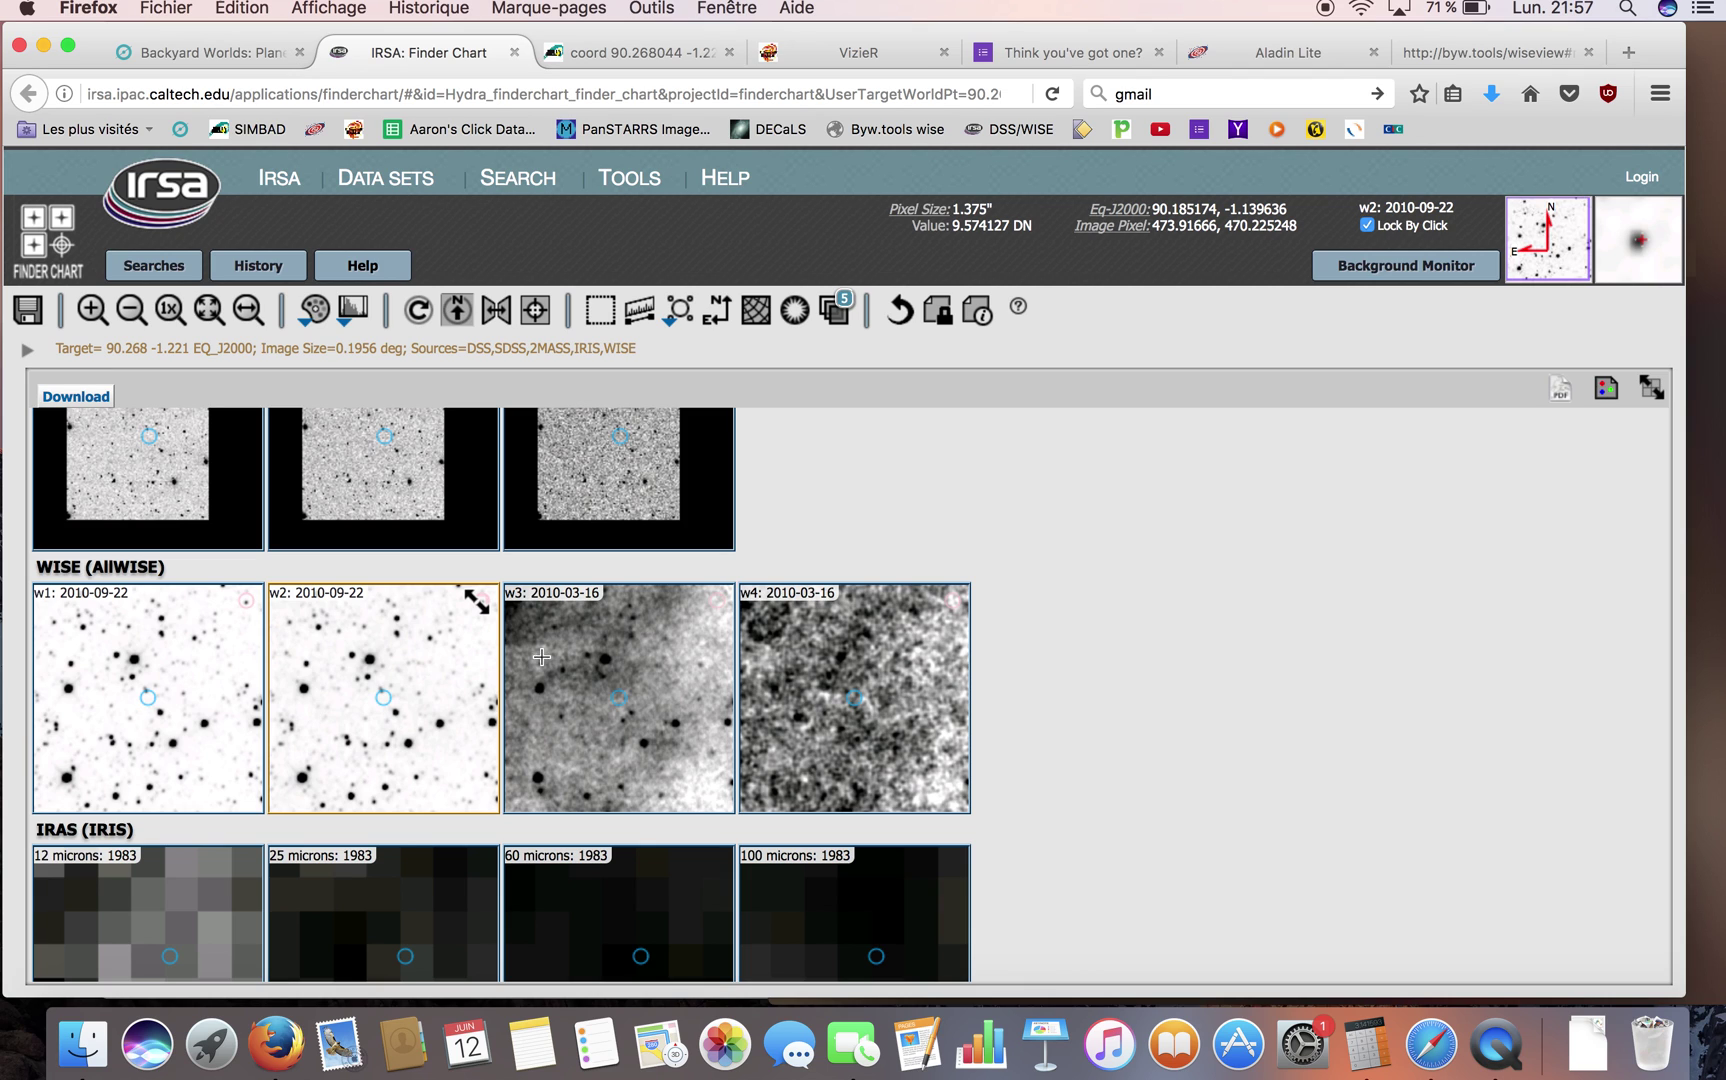
pyautogui.scroll(10, 1148, 605)
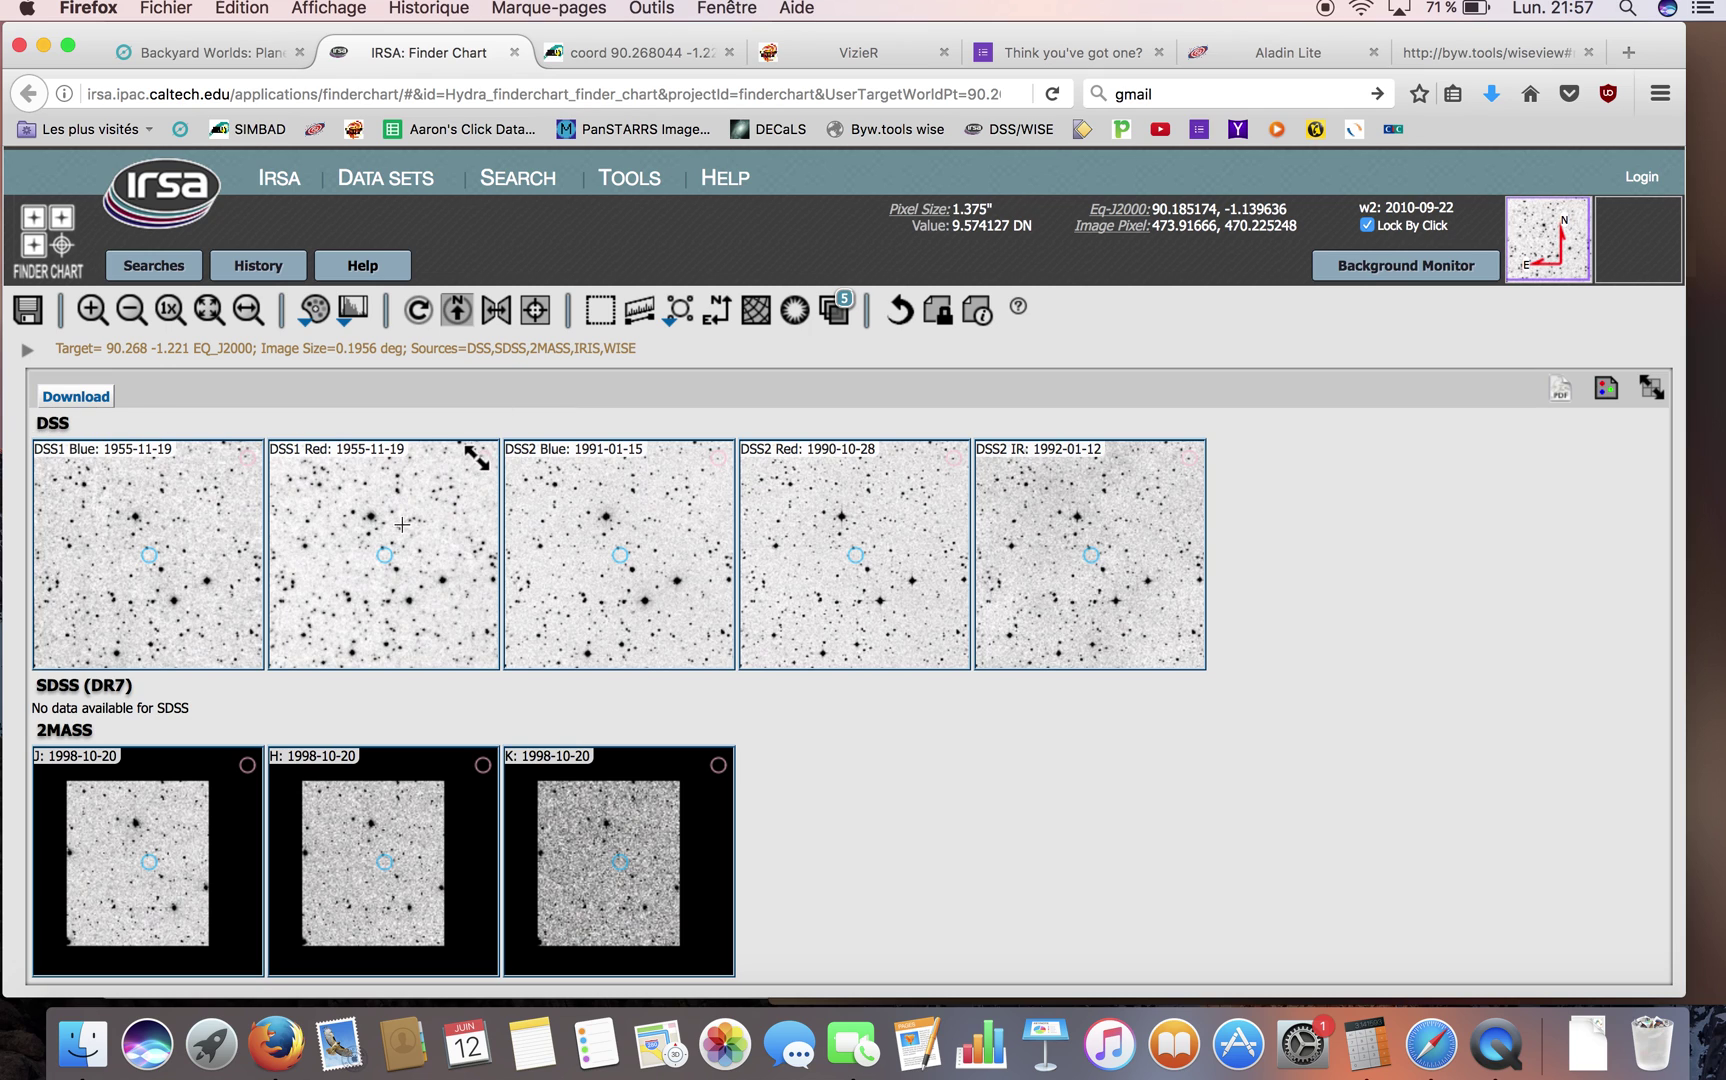
pyautogui.scroll(-3, 850, 895)
pyautogui.scroll(-2, 852, 893)
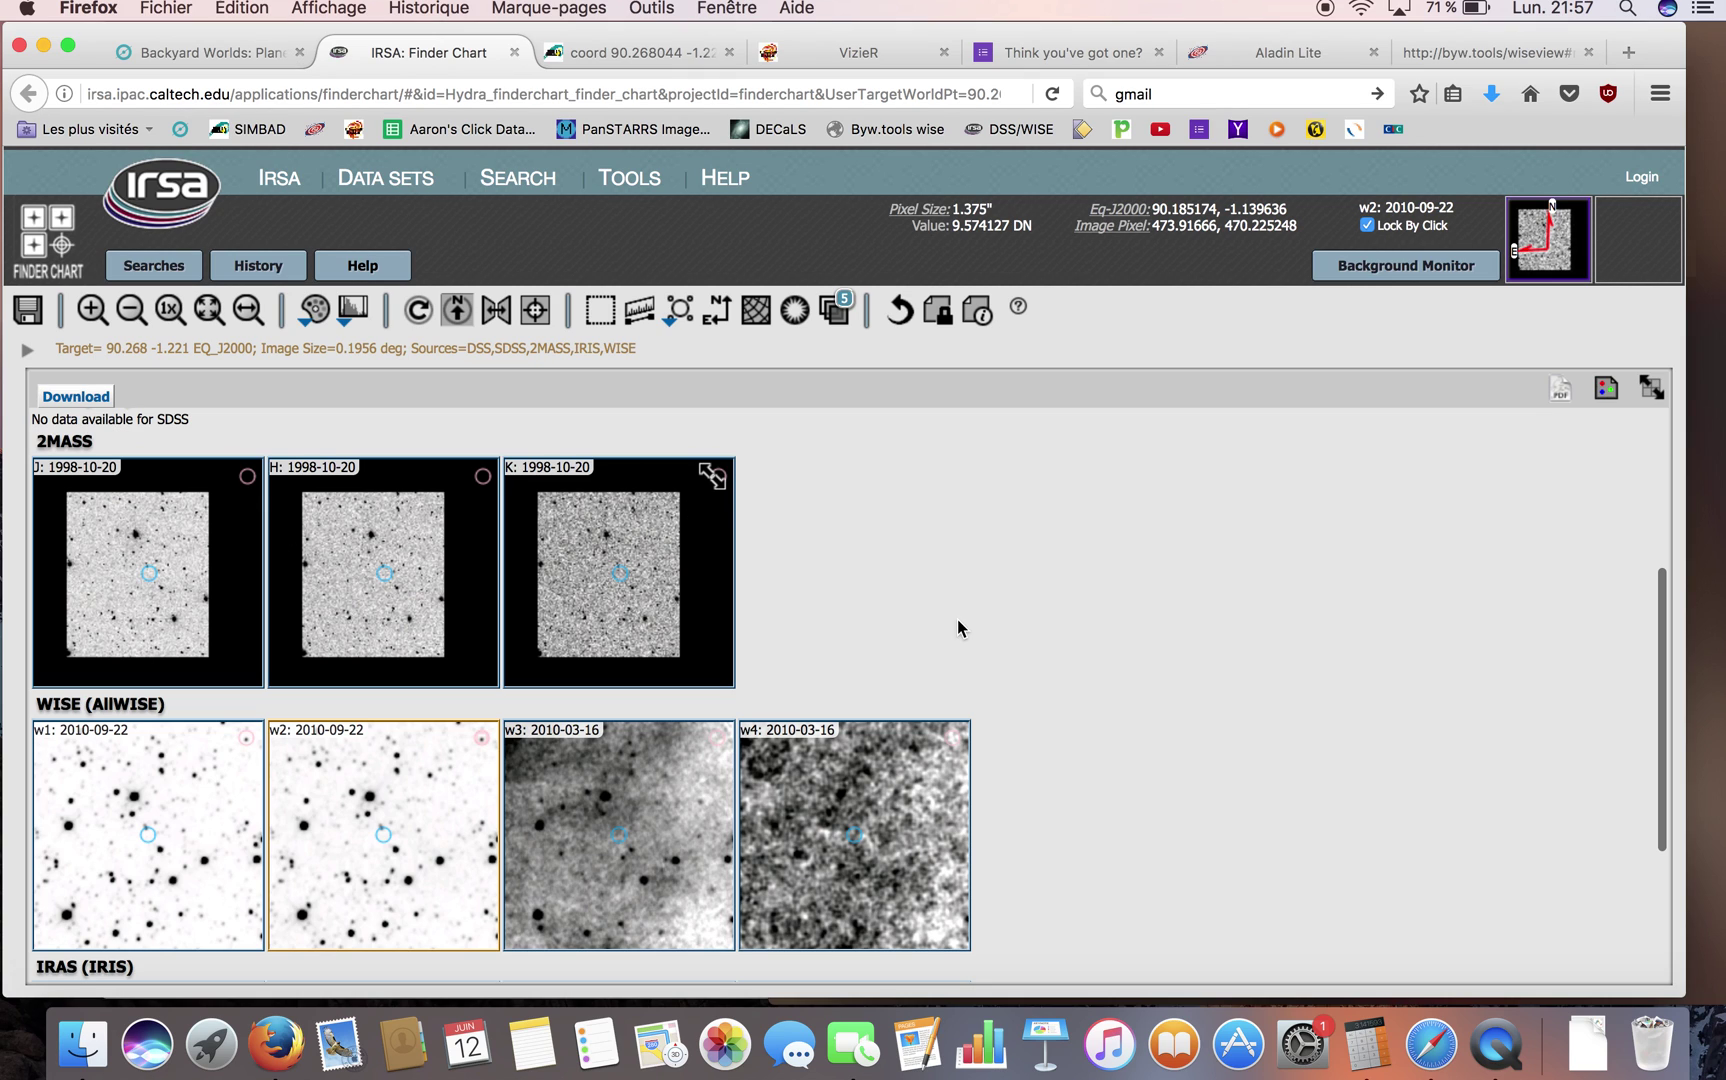
pyautogui.scroll(-4, 1105, 700)
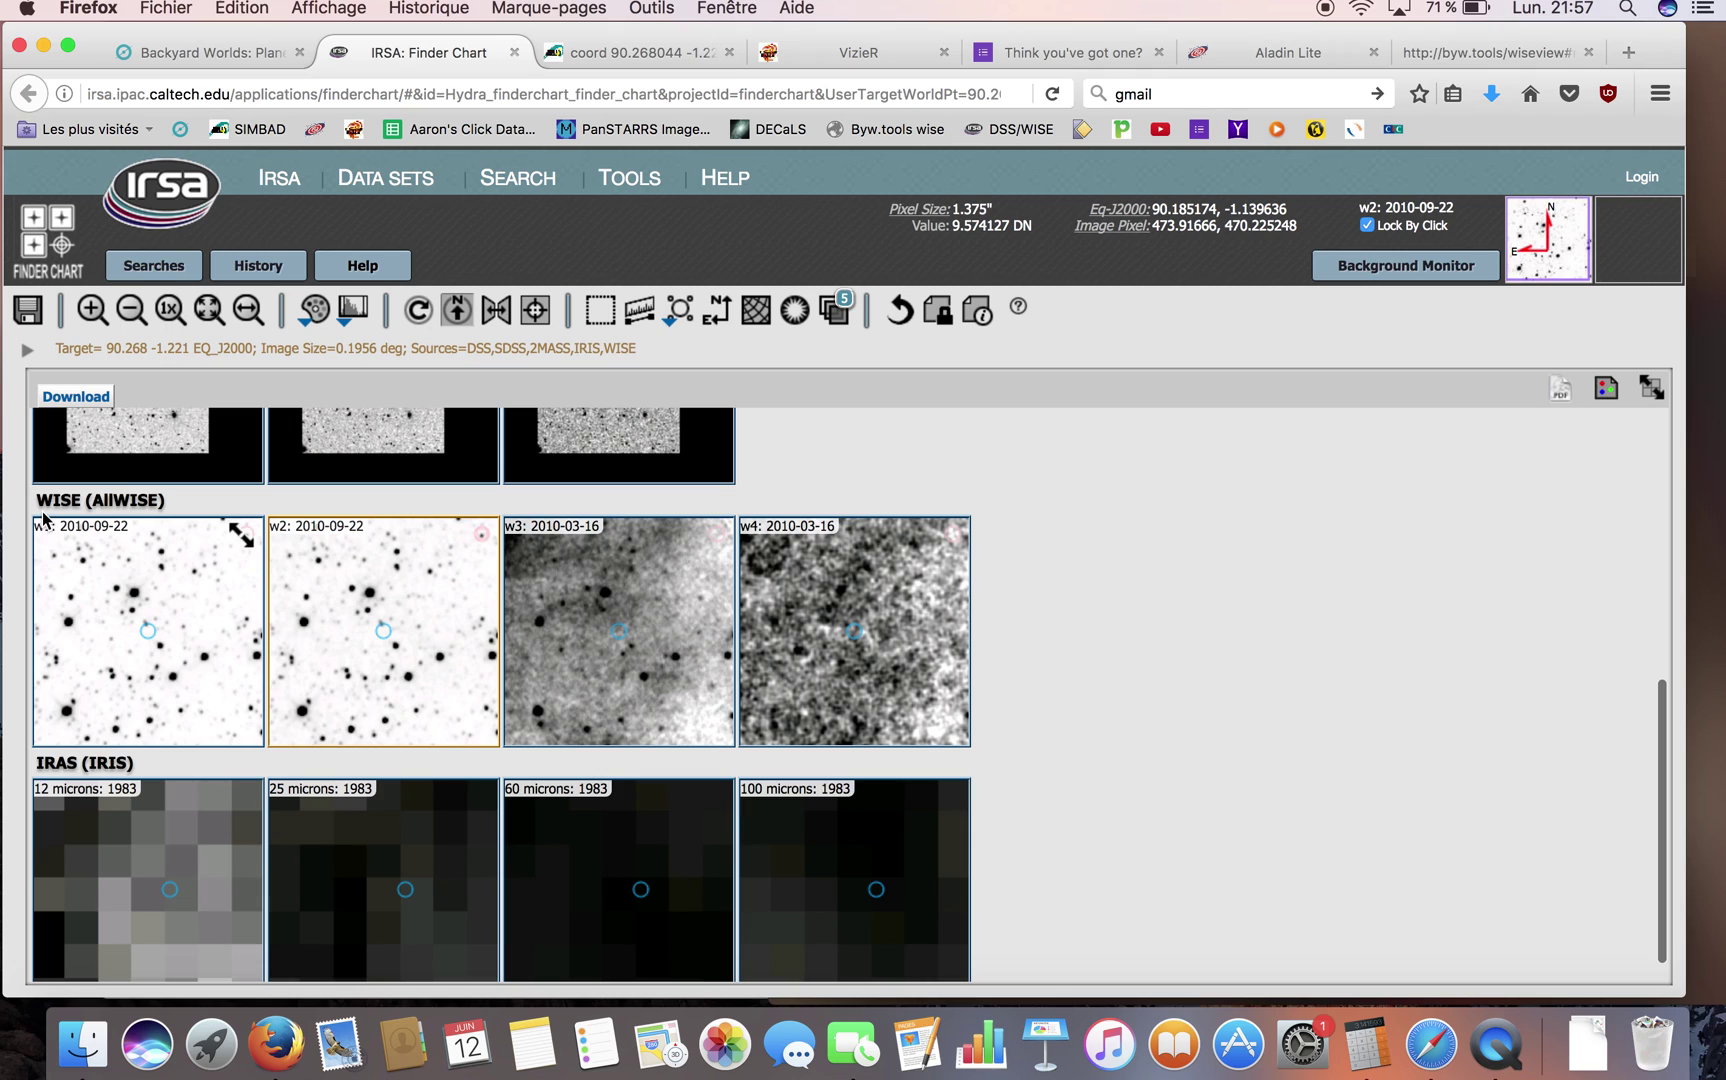
# - Tick DSS1 Blue, DSS1 Red, DSS2 Blue, DSS2 Red, DSS2 IR, WISE w1 and WISE w2 as showing the source
pyautogui.click(1067, 51)
pyautogui.click(509, 308)
pyautogui.click(509, 363)
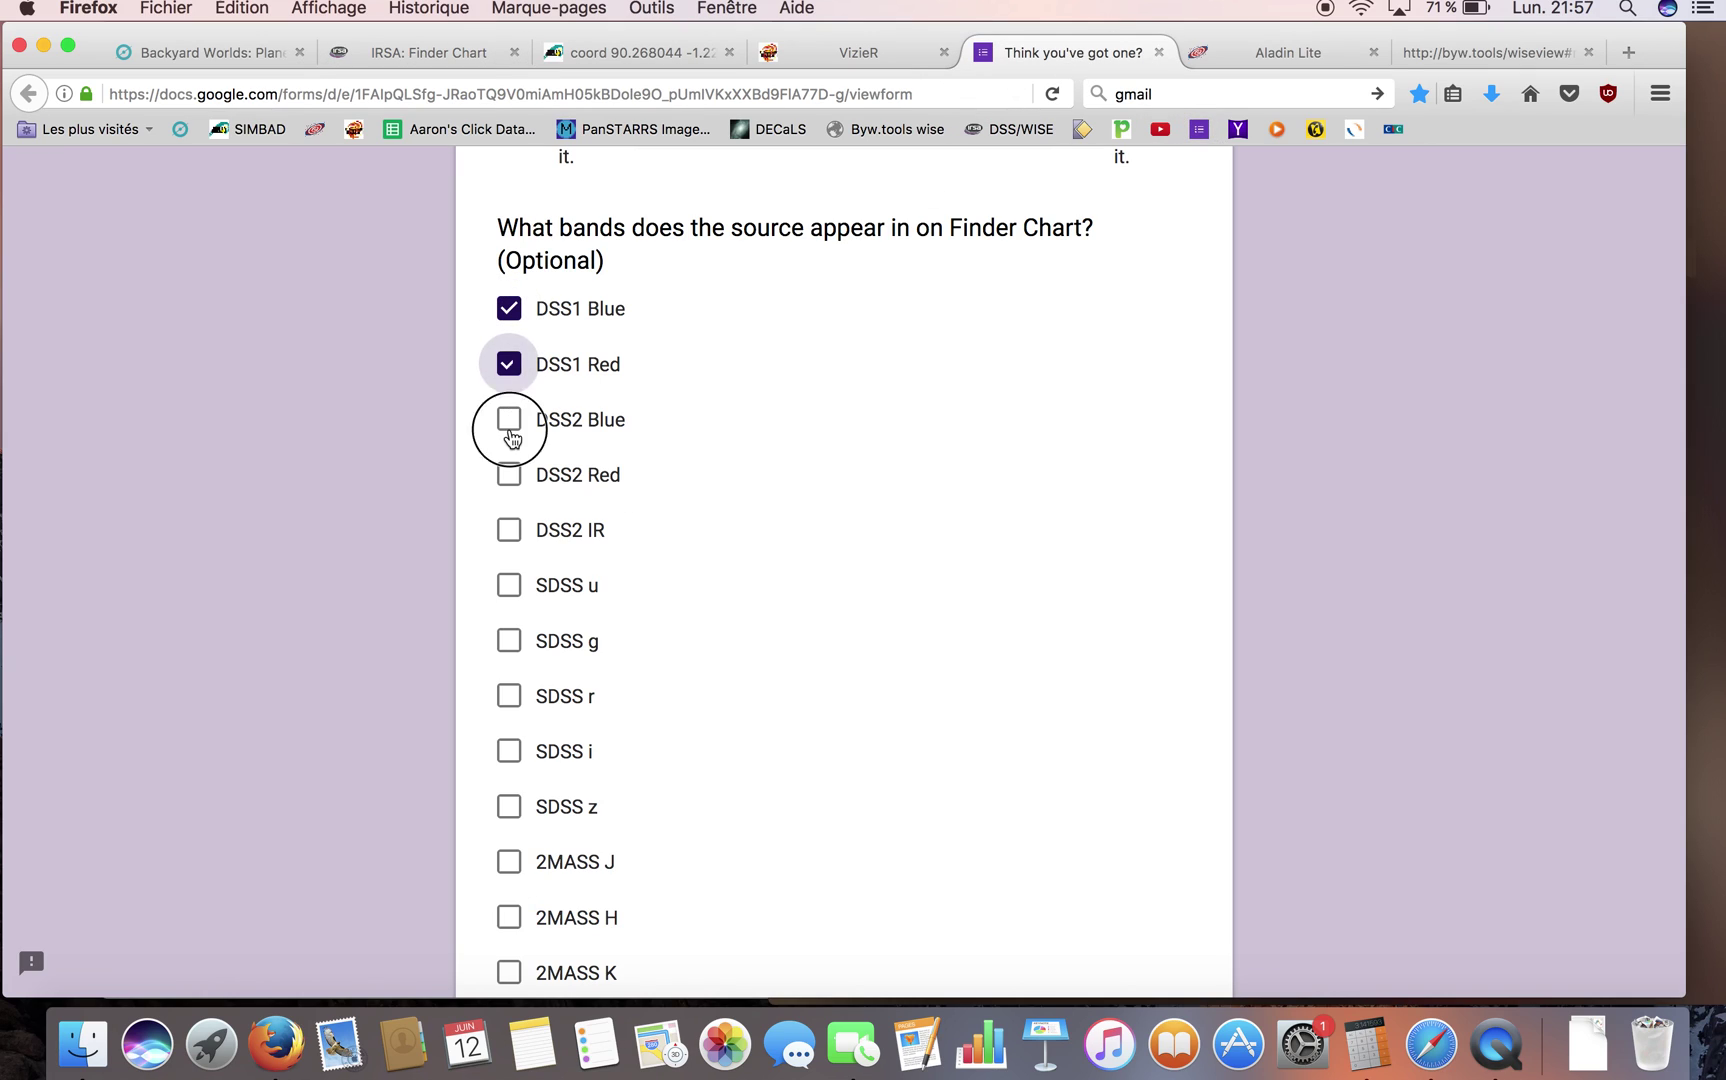
pyautogui.click(508, 419)
pyautogui.click(508, 476)
pyautogui.click(509, 530)
pyautogui.scroll(-5, 616, 678)
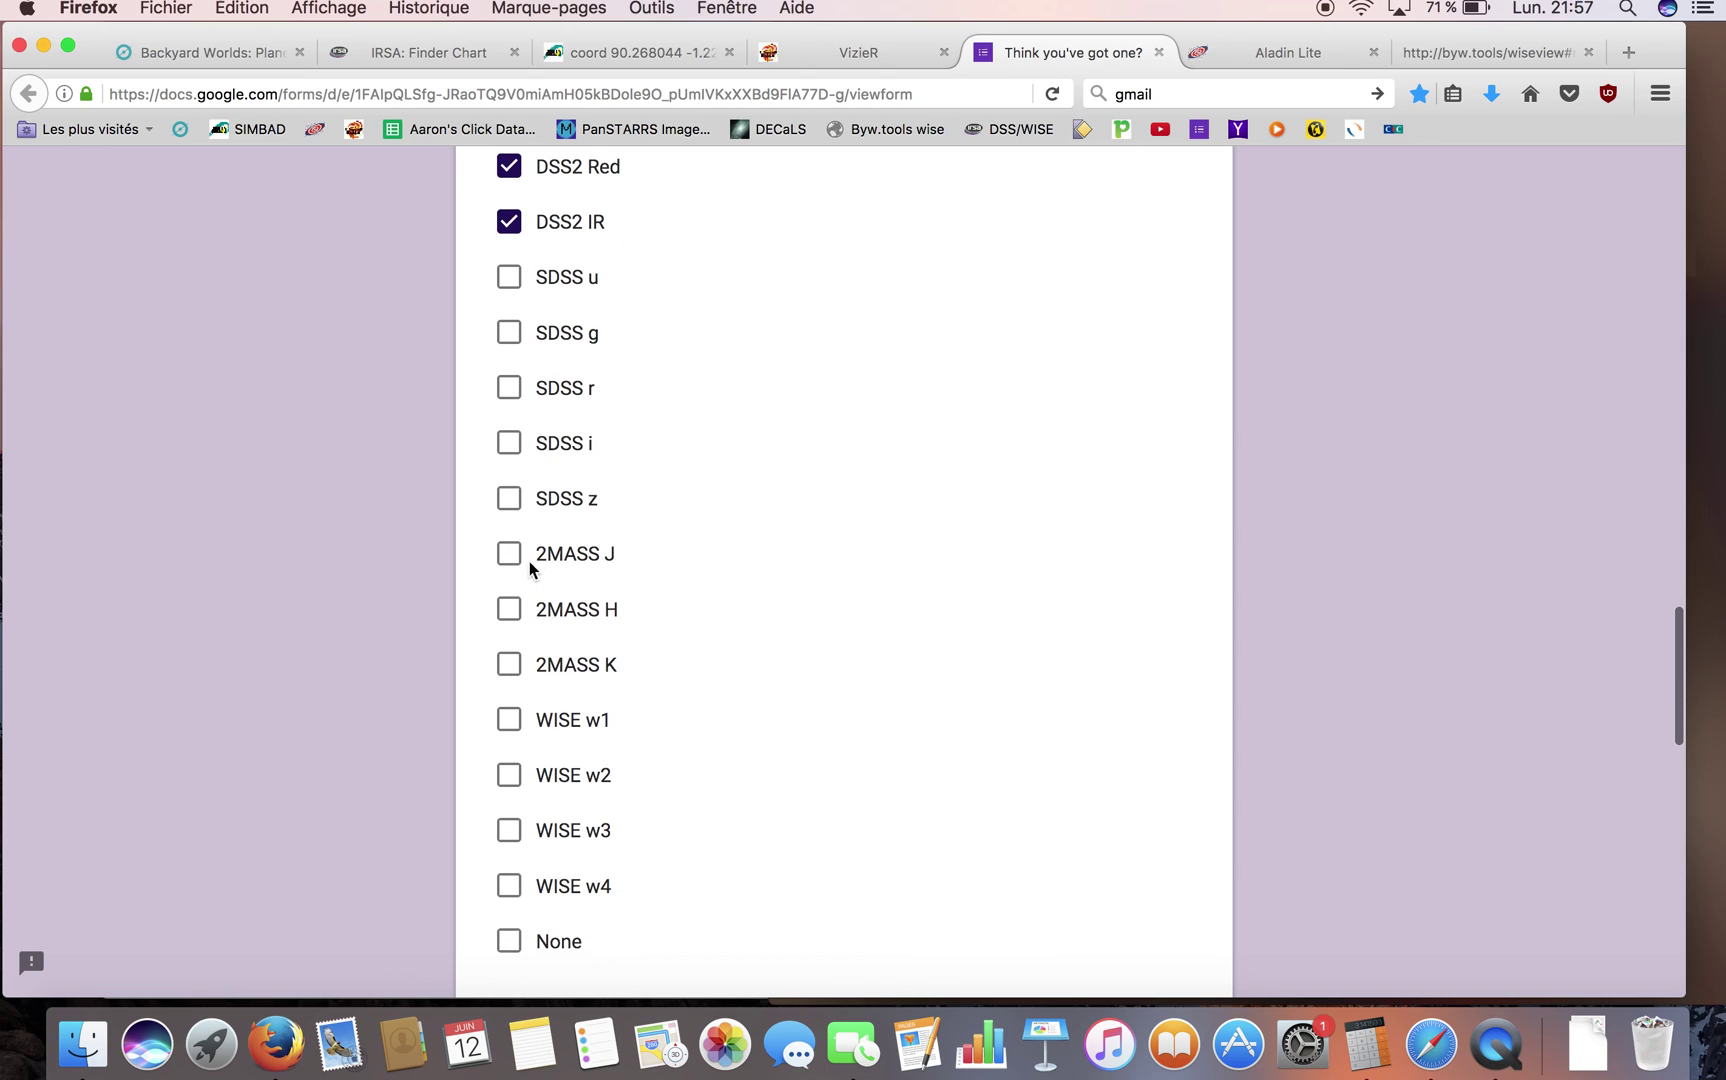
pyautogui.click(509, 719)
pyautogui.click(509, 775)
# - Paste the coordinates 90.185174, -1.139636 into the precise RA and dec answer
pyautogui.scroll(-10, 866, 812)
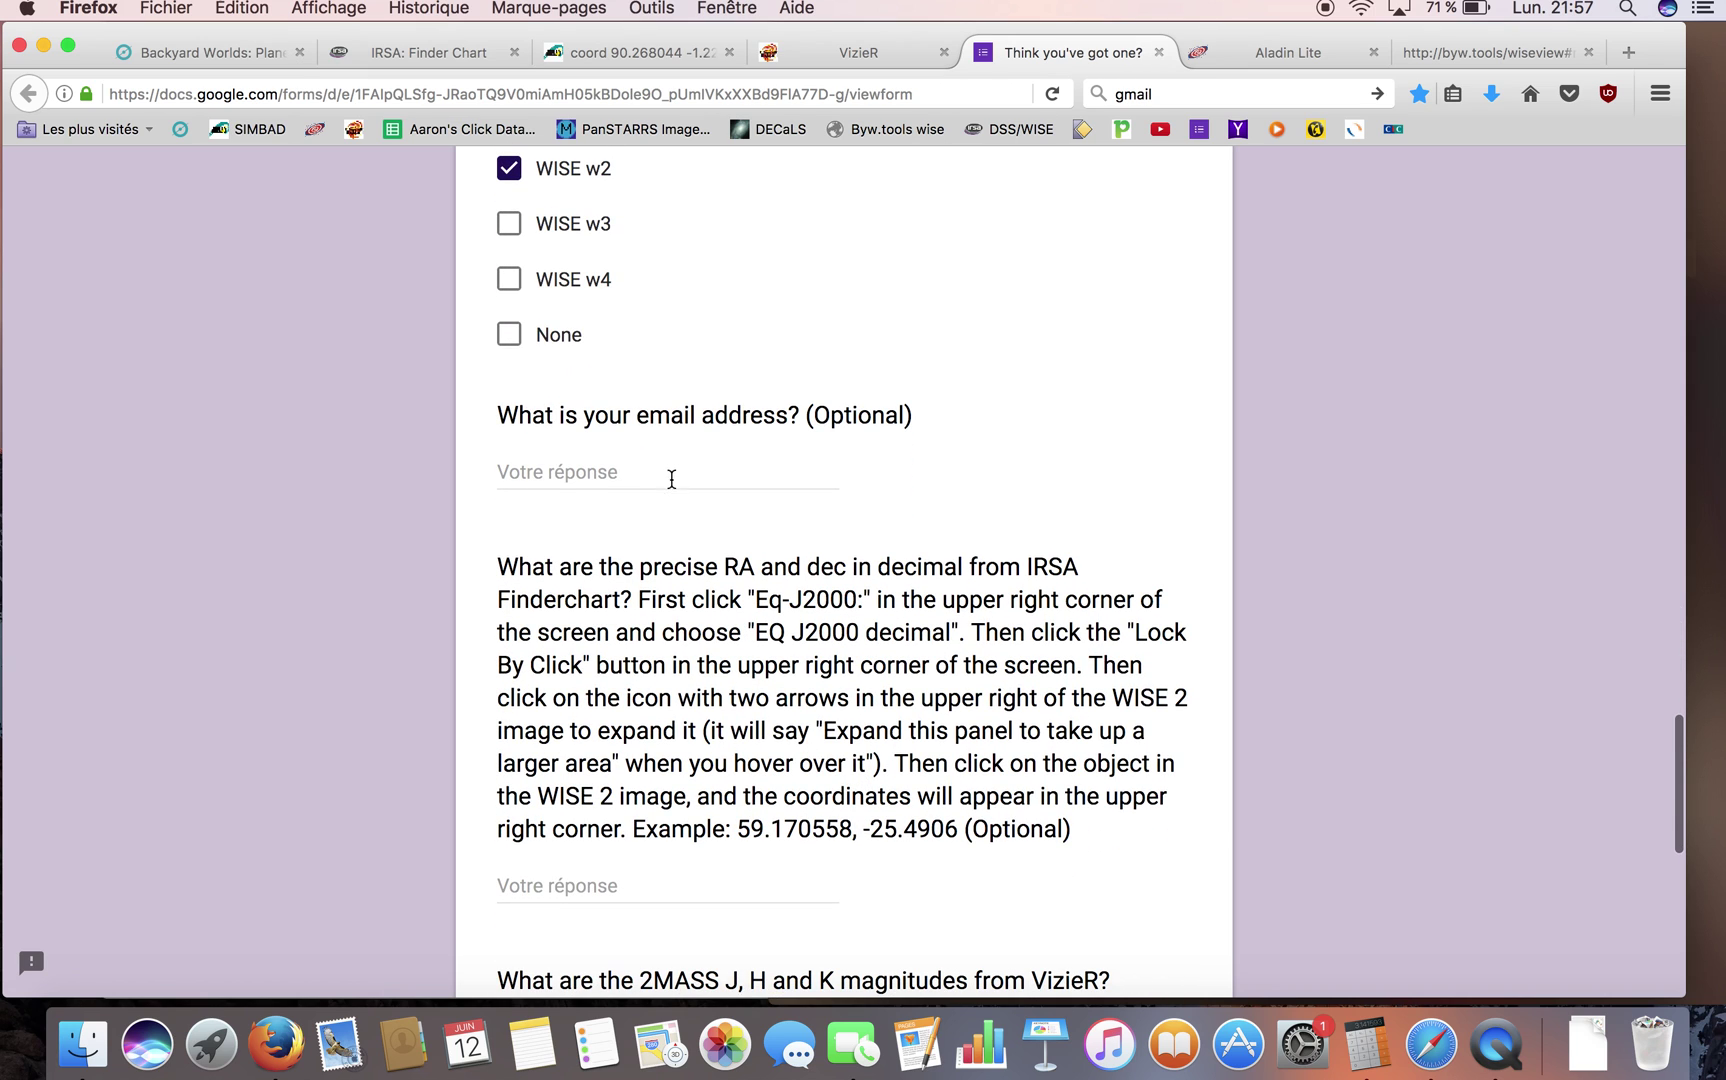
pyautogui.click(668, 477)
pyautogui.scroll(-6, 630, 480)
pyautogui.click(642, 523)
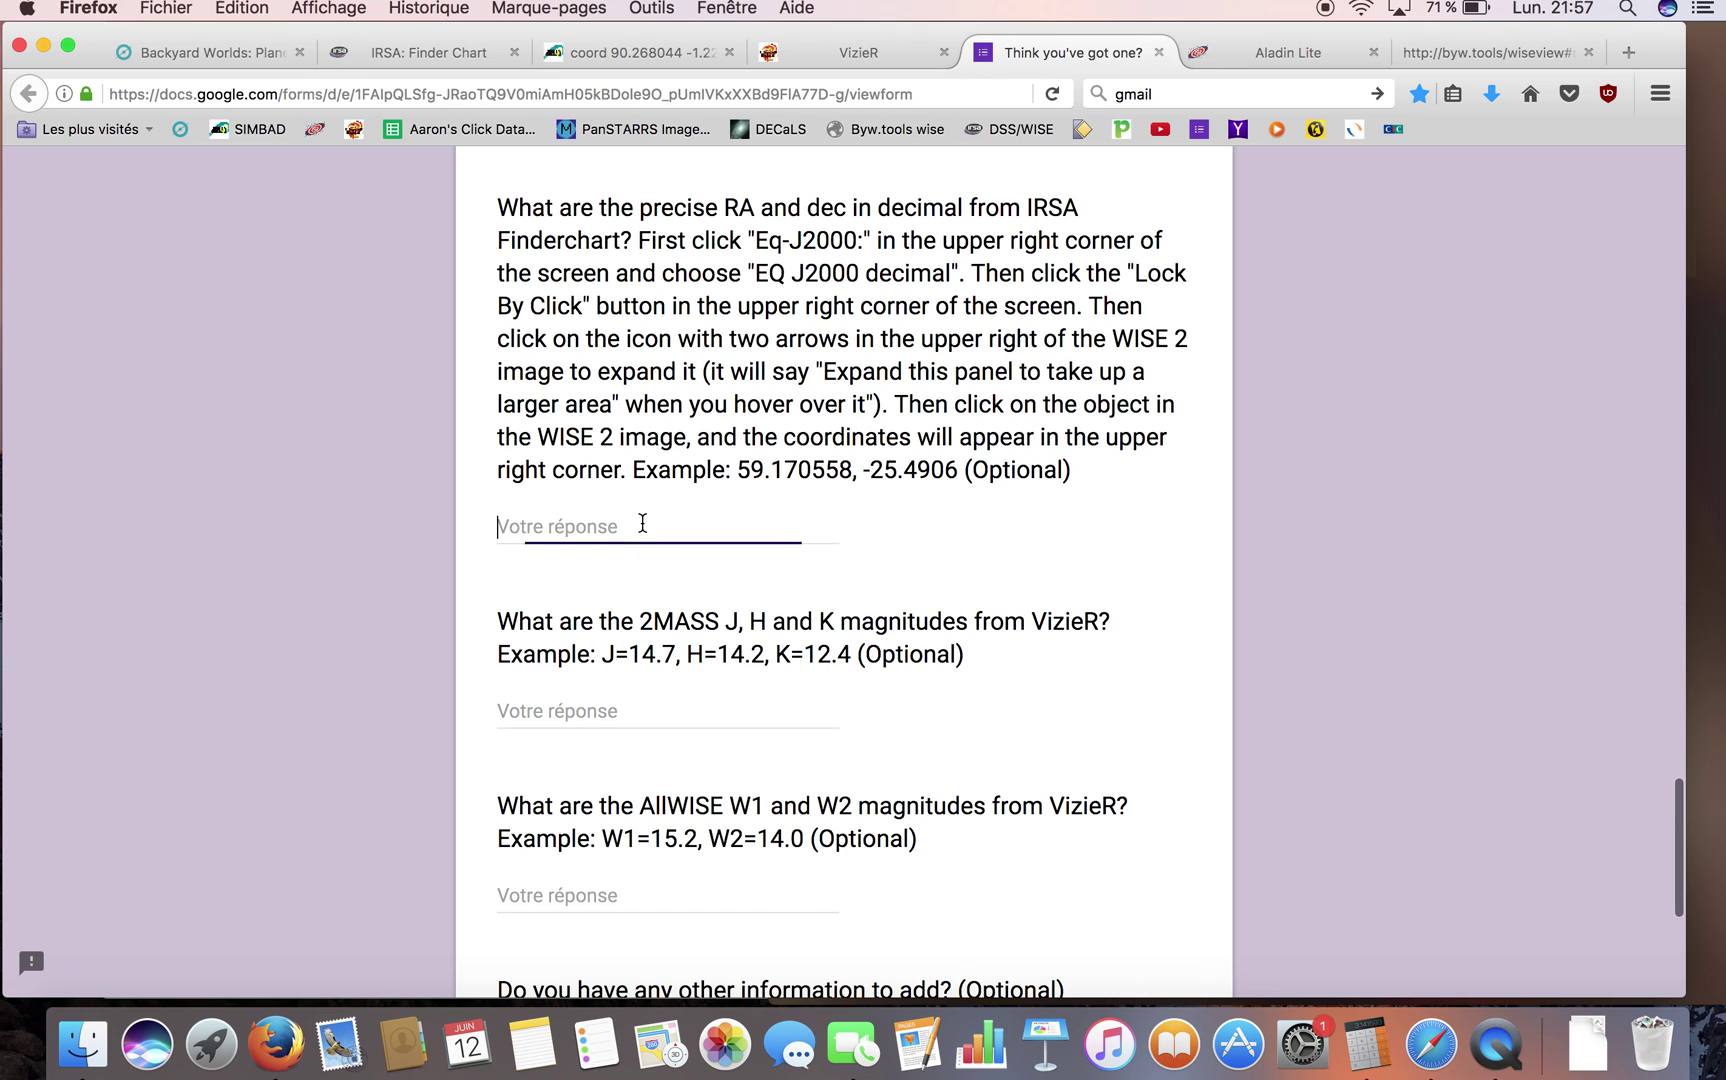
pyautogui.write('90.185174, -1.139636')
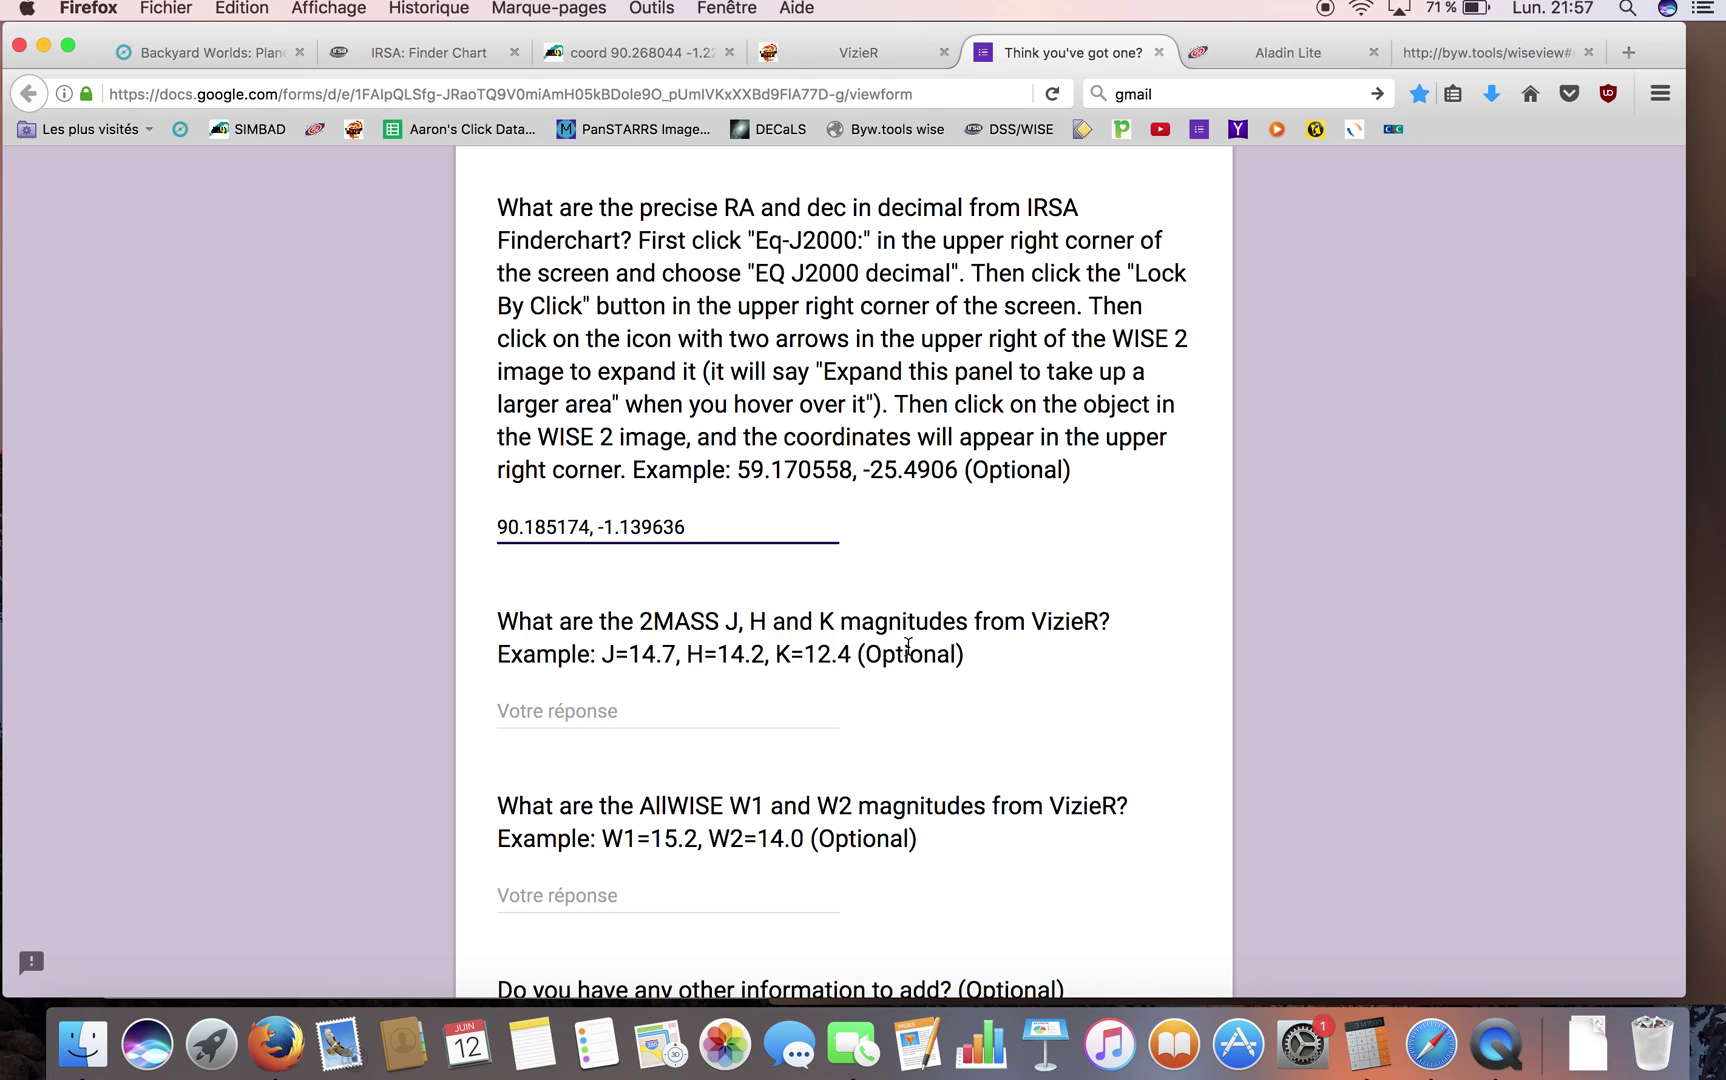
# - Enter the user's Zooniverse login as the ZooID answer
pyautogui.scroll(-4, 932, 755)
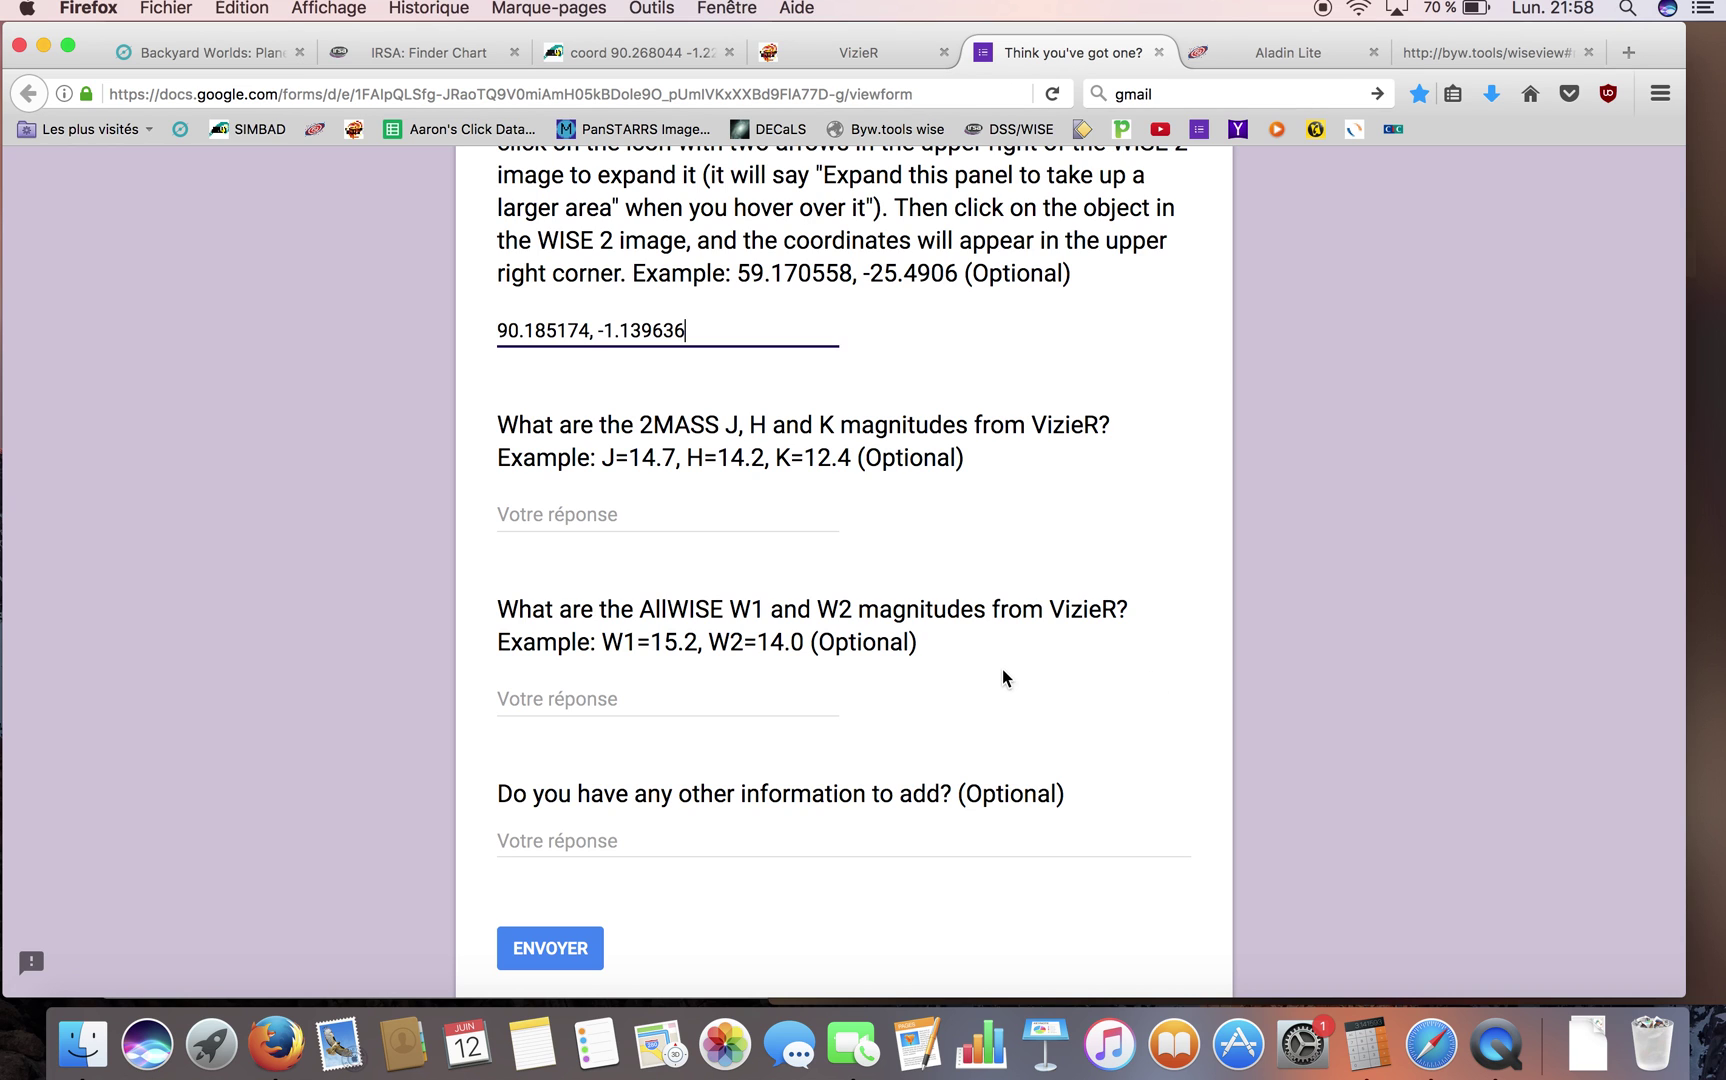
pyautogui.scroll(15, 1301, 338)
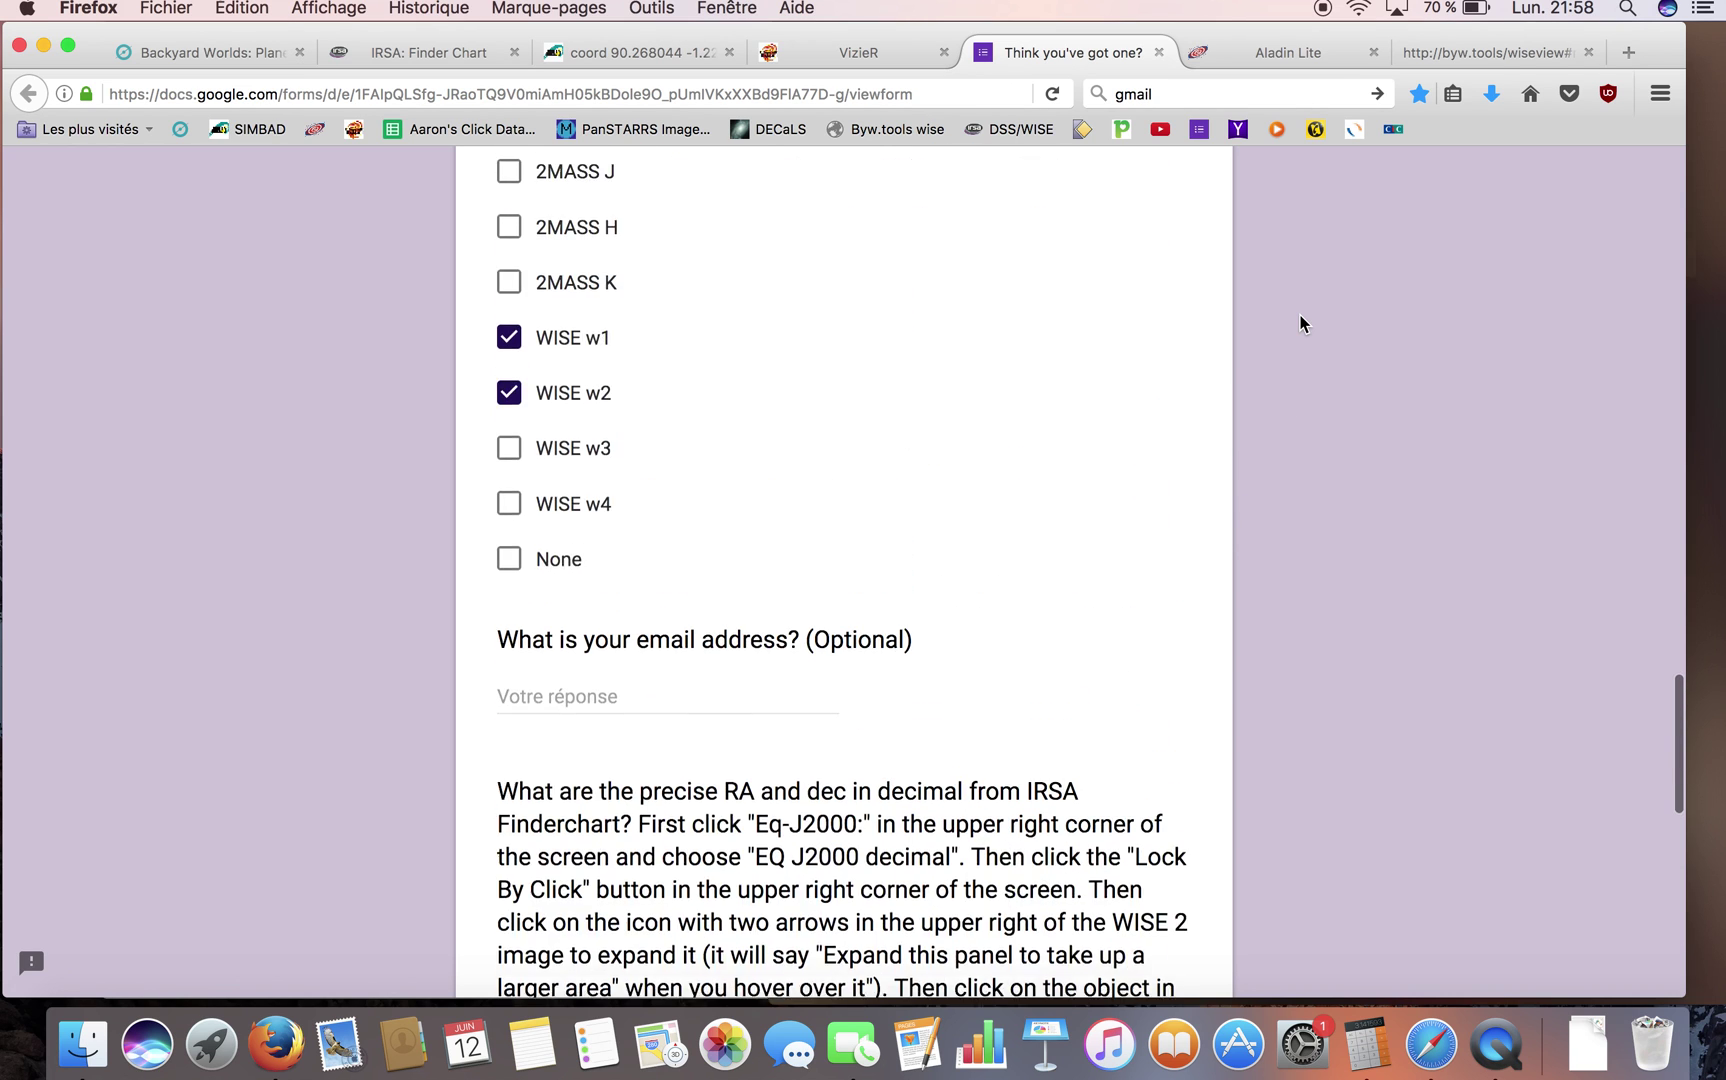
pyautogui.scroll(10, 1302, 323)
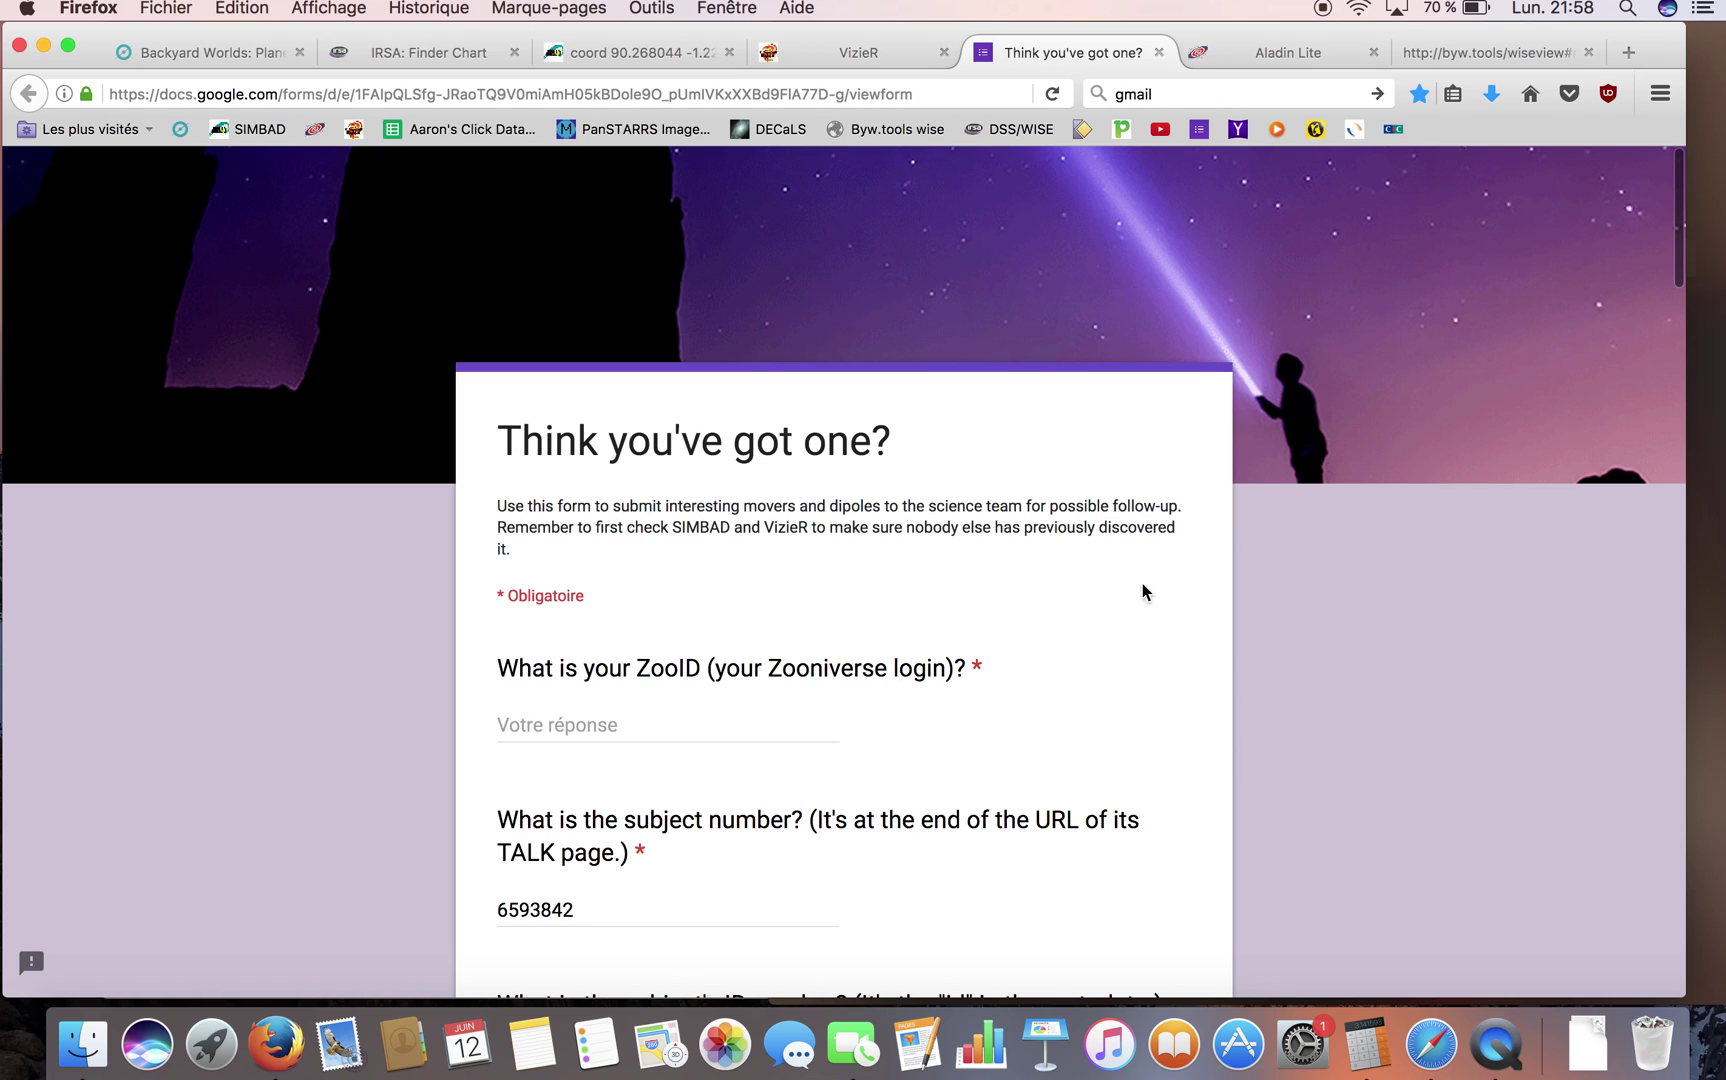
pyautogui.click(672, 726)
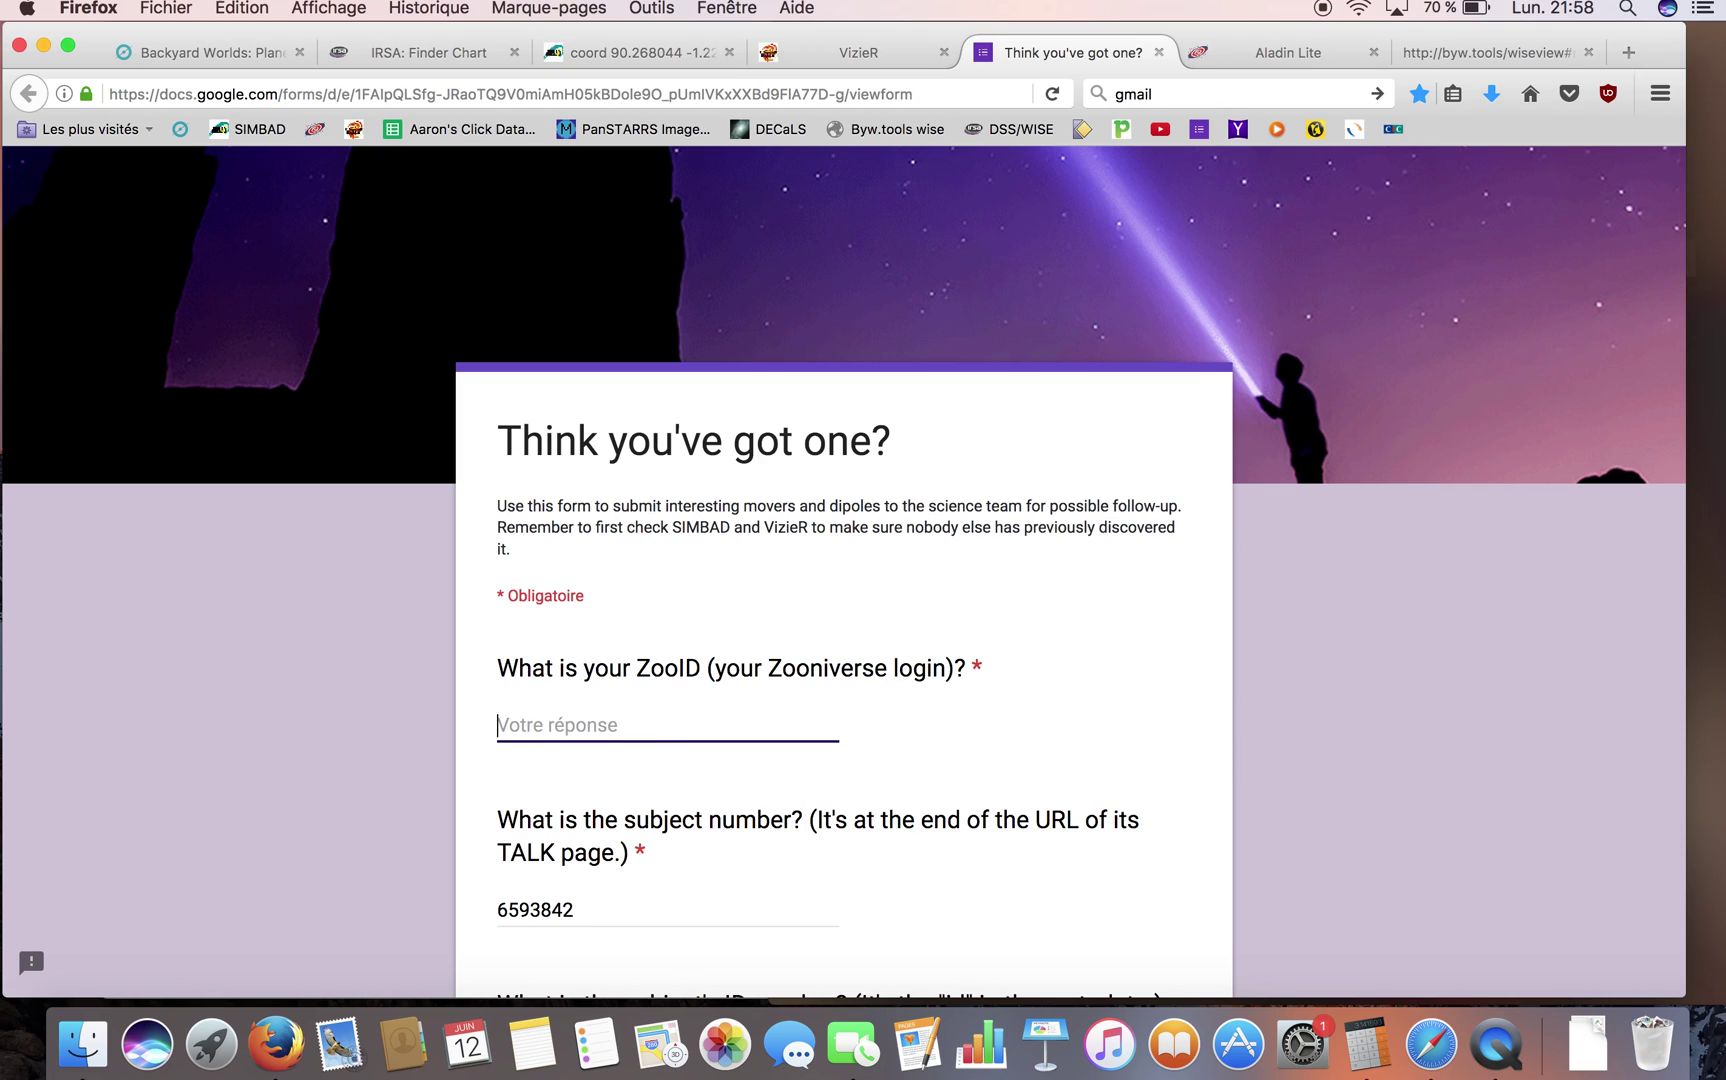
pyautogui.write('karmeliet')
# - Centre Aladin Lite on 90.185174, -1.139636 in DSS2 colour and zoom in on the candidate
pyautogui.click(1284, 52)
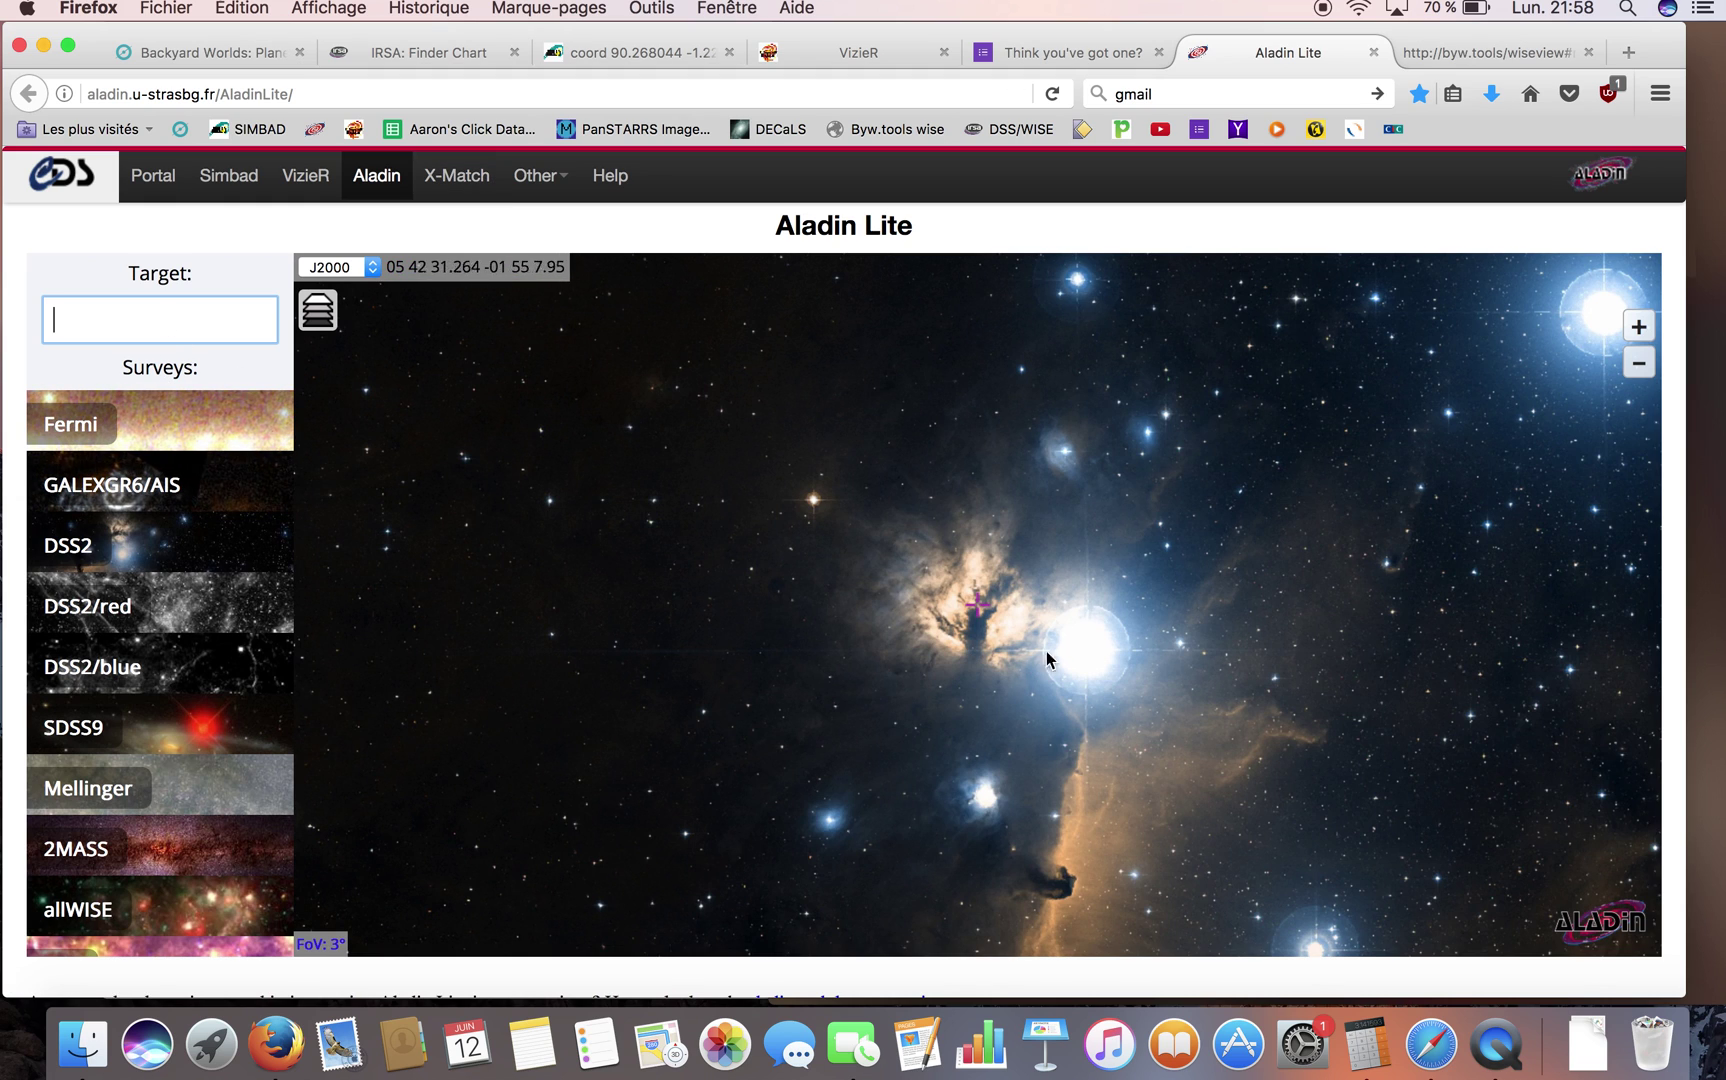
pyautogui.moveTo(608, 520); pyautogui.dragTo(830, 515)
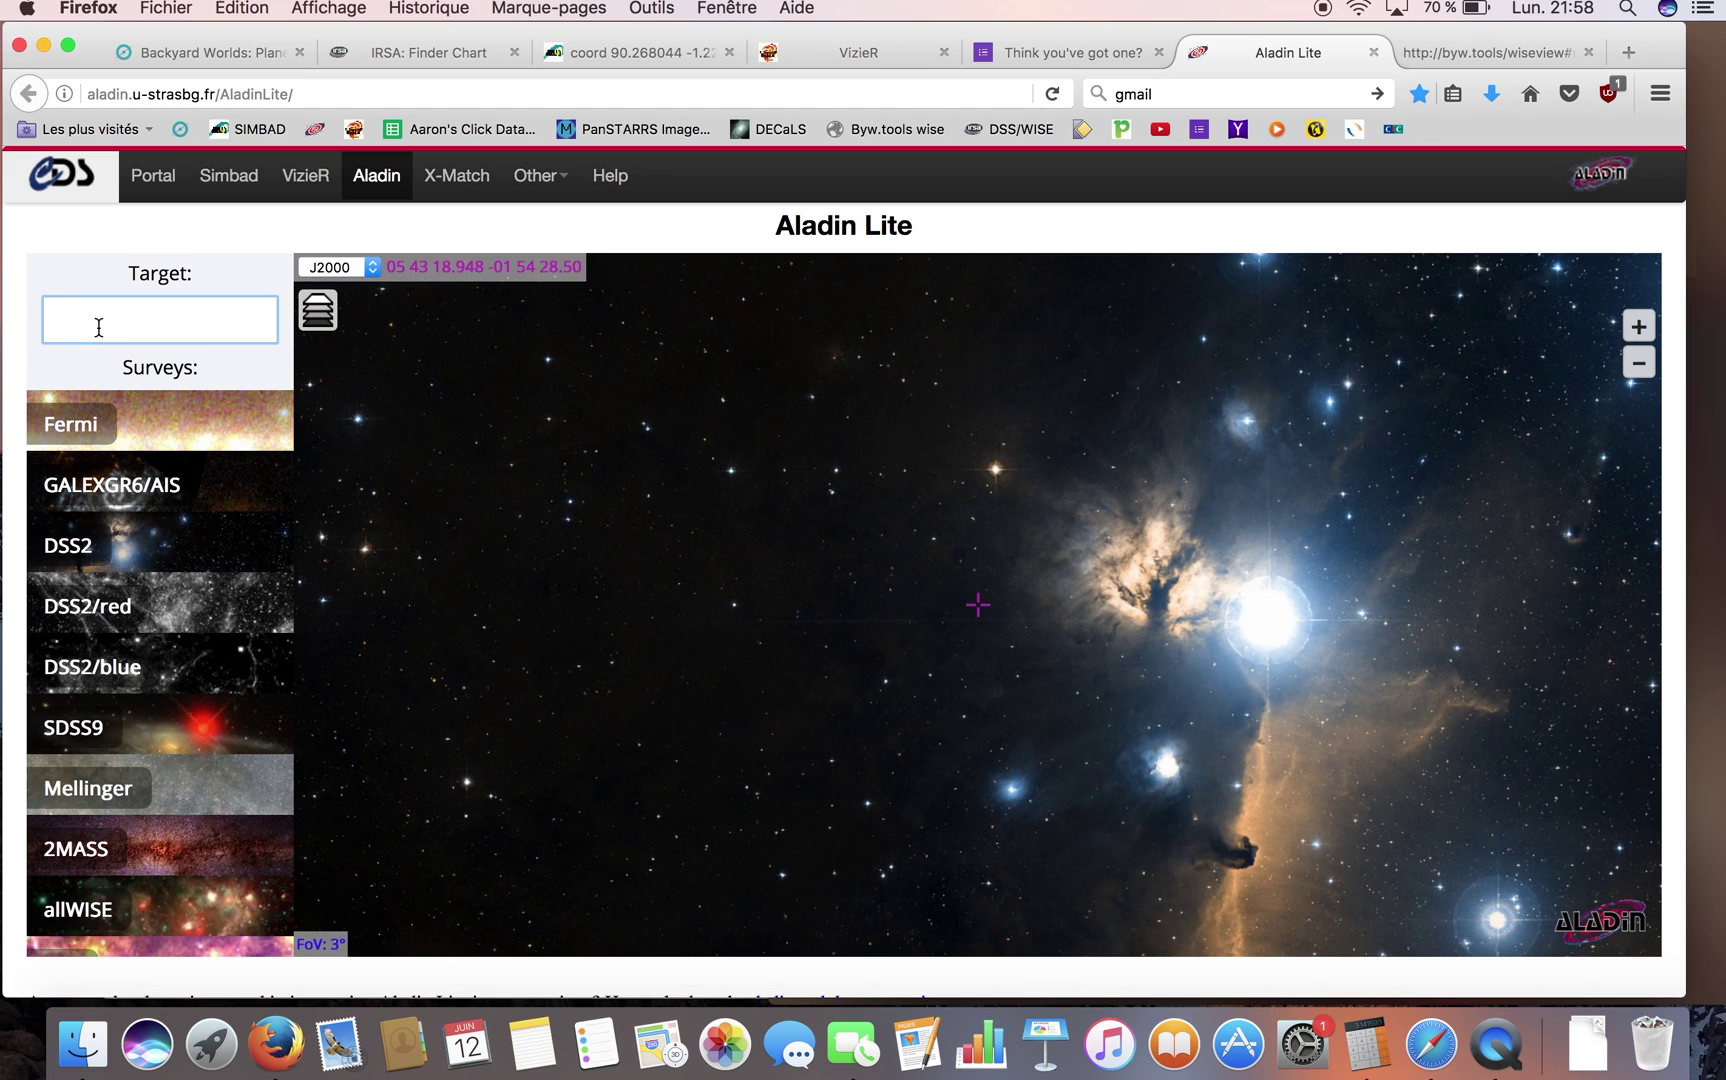
pyautogui.write('90.185174, -1.139636')
pyautogui.press('Return')
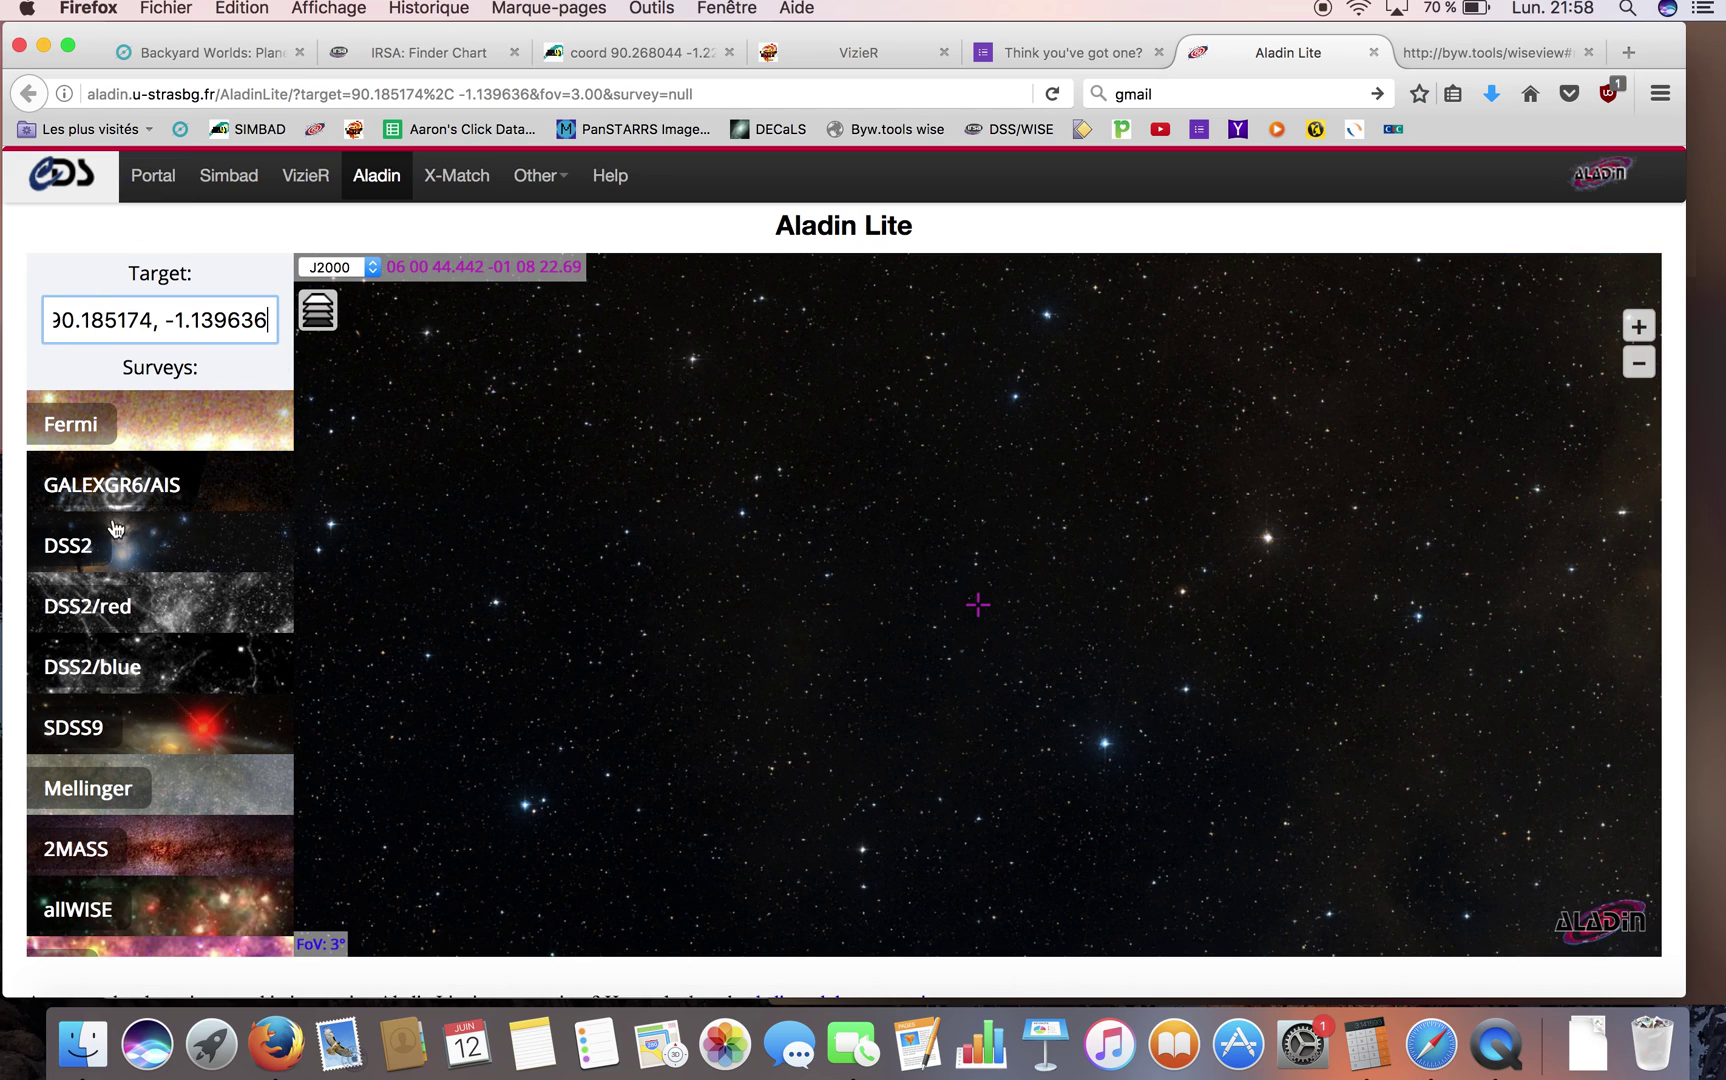
pyautogui.click(150, 545)
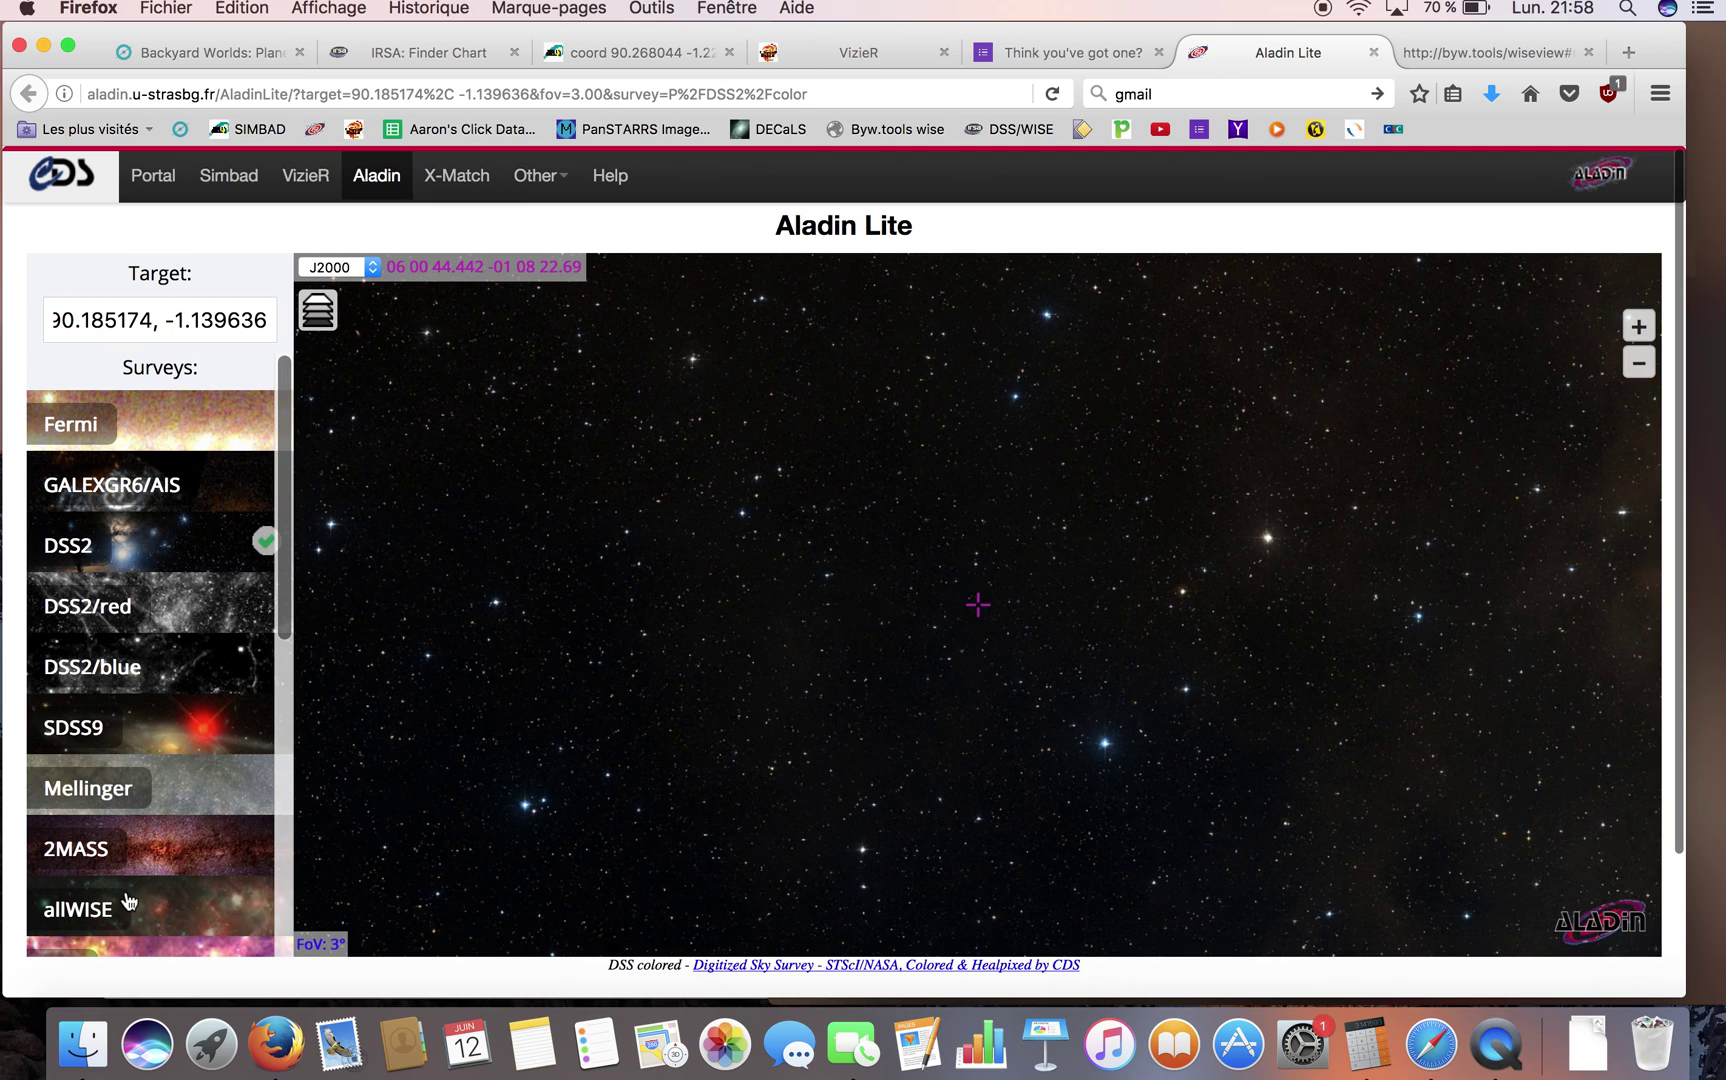
pyautogui.click(1638, 327)
pyautogui.click(1638, 327)
pyautogui.doubleClick(1638, 327)
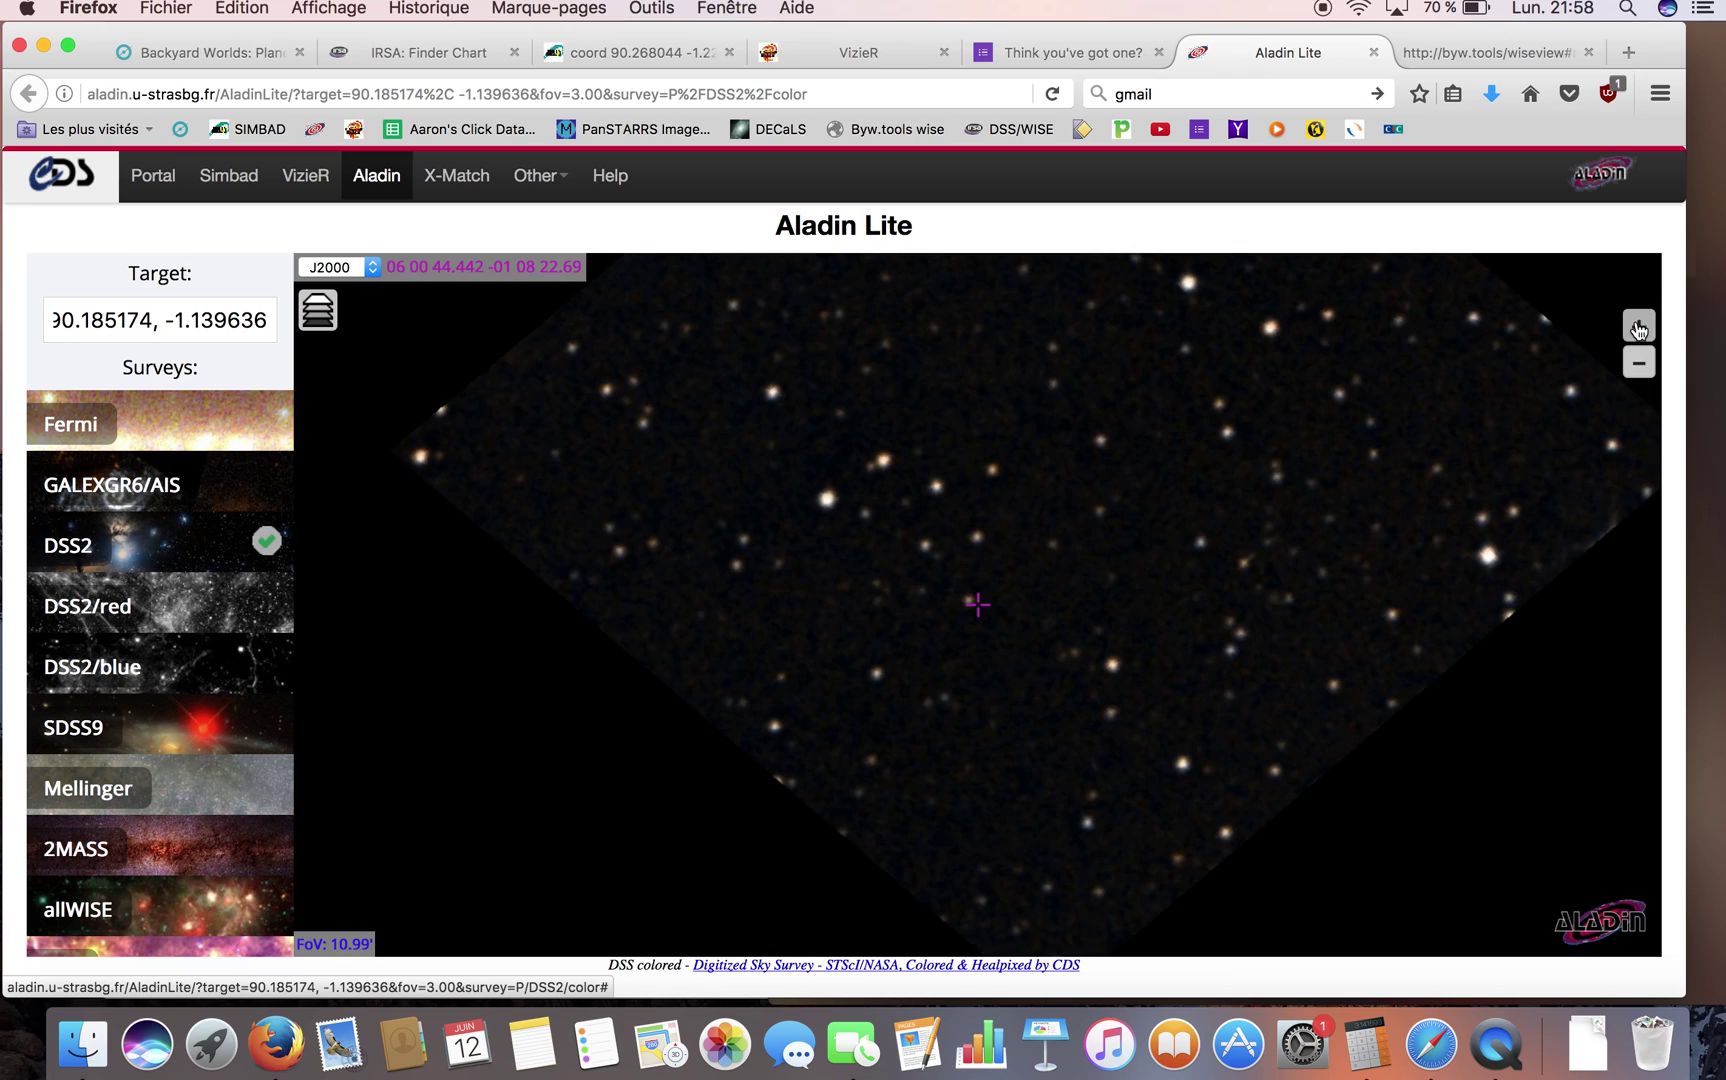
pyautogui.click(1638, 327)
pyautogui.doubleClick(1638, 327)
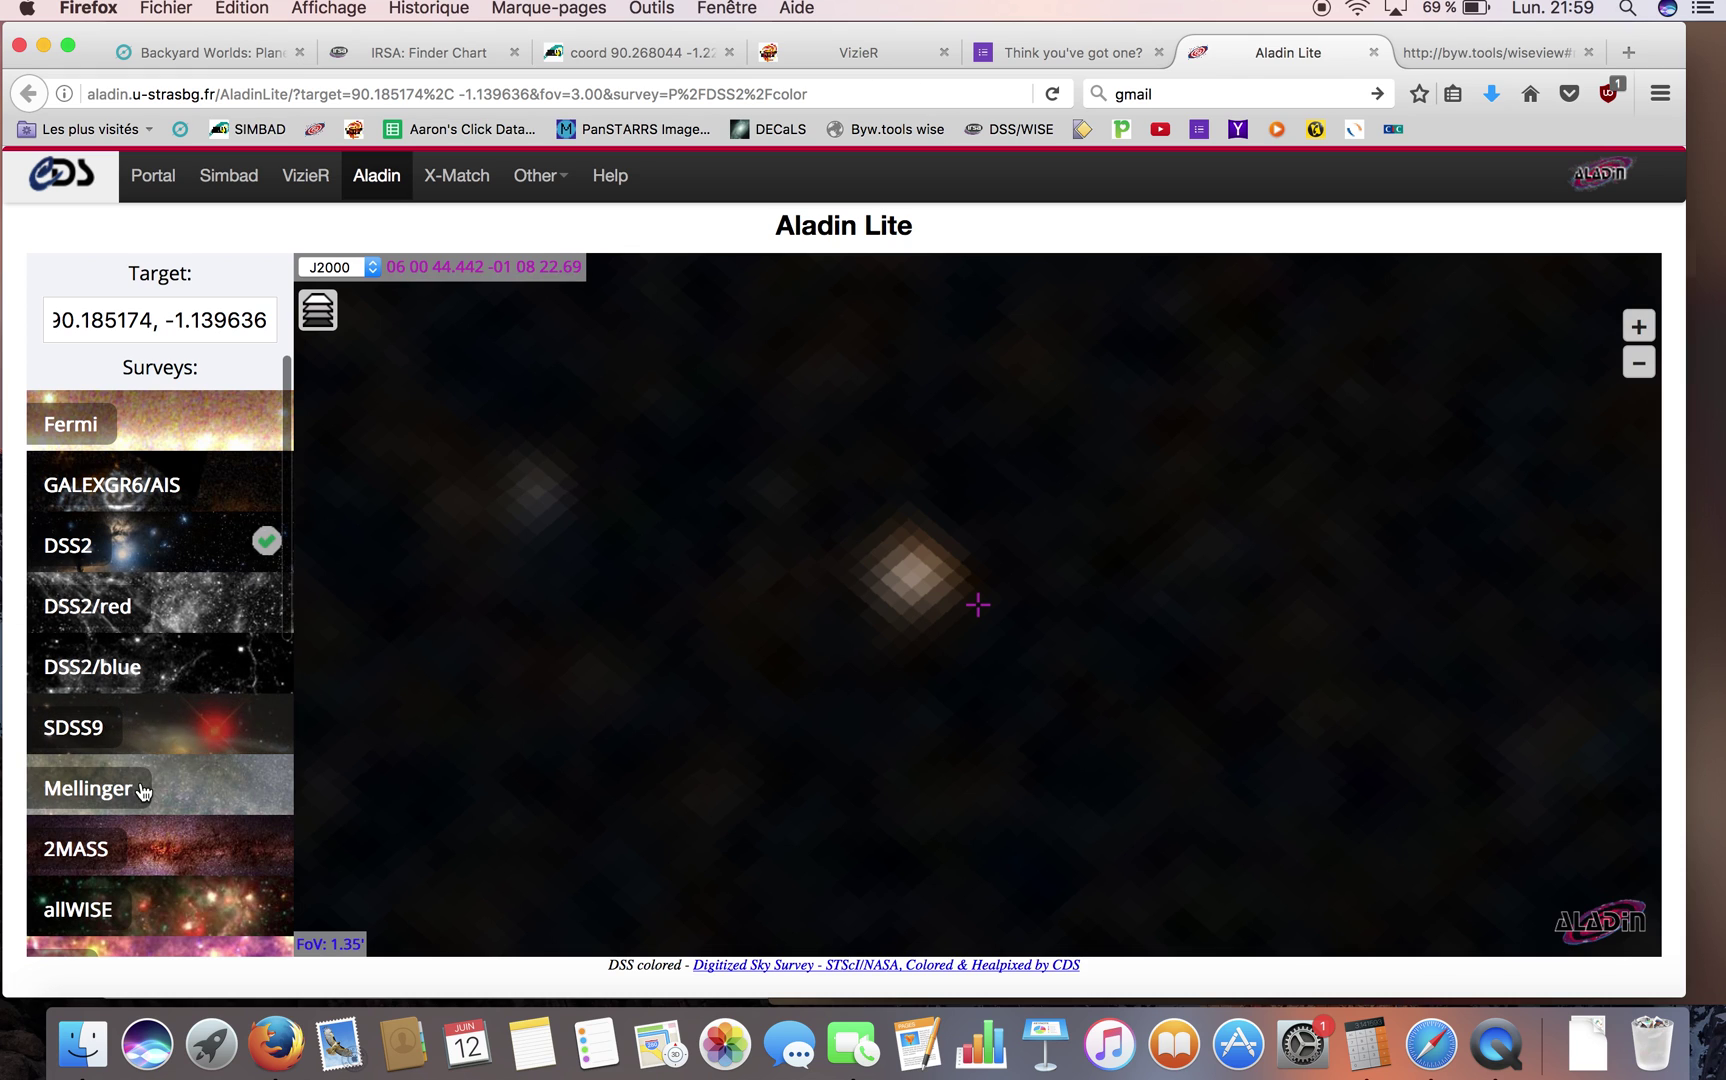
# - Compare the close-up candidate in 2MASS, DSS2 and AllWISE imagery
pyautogui.click(165, 855)
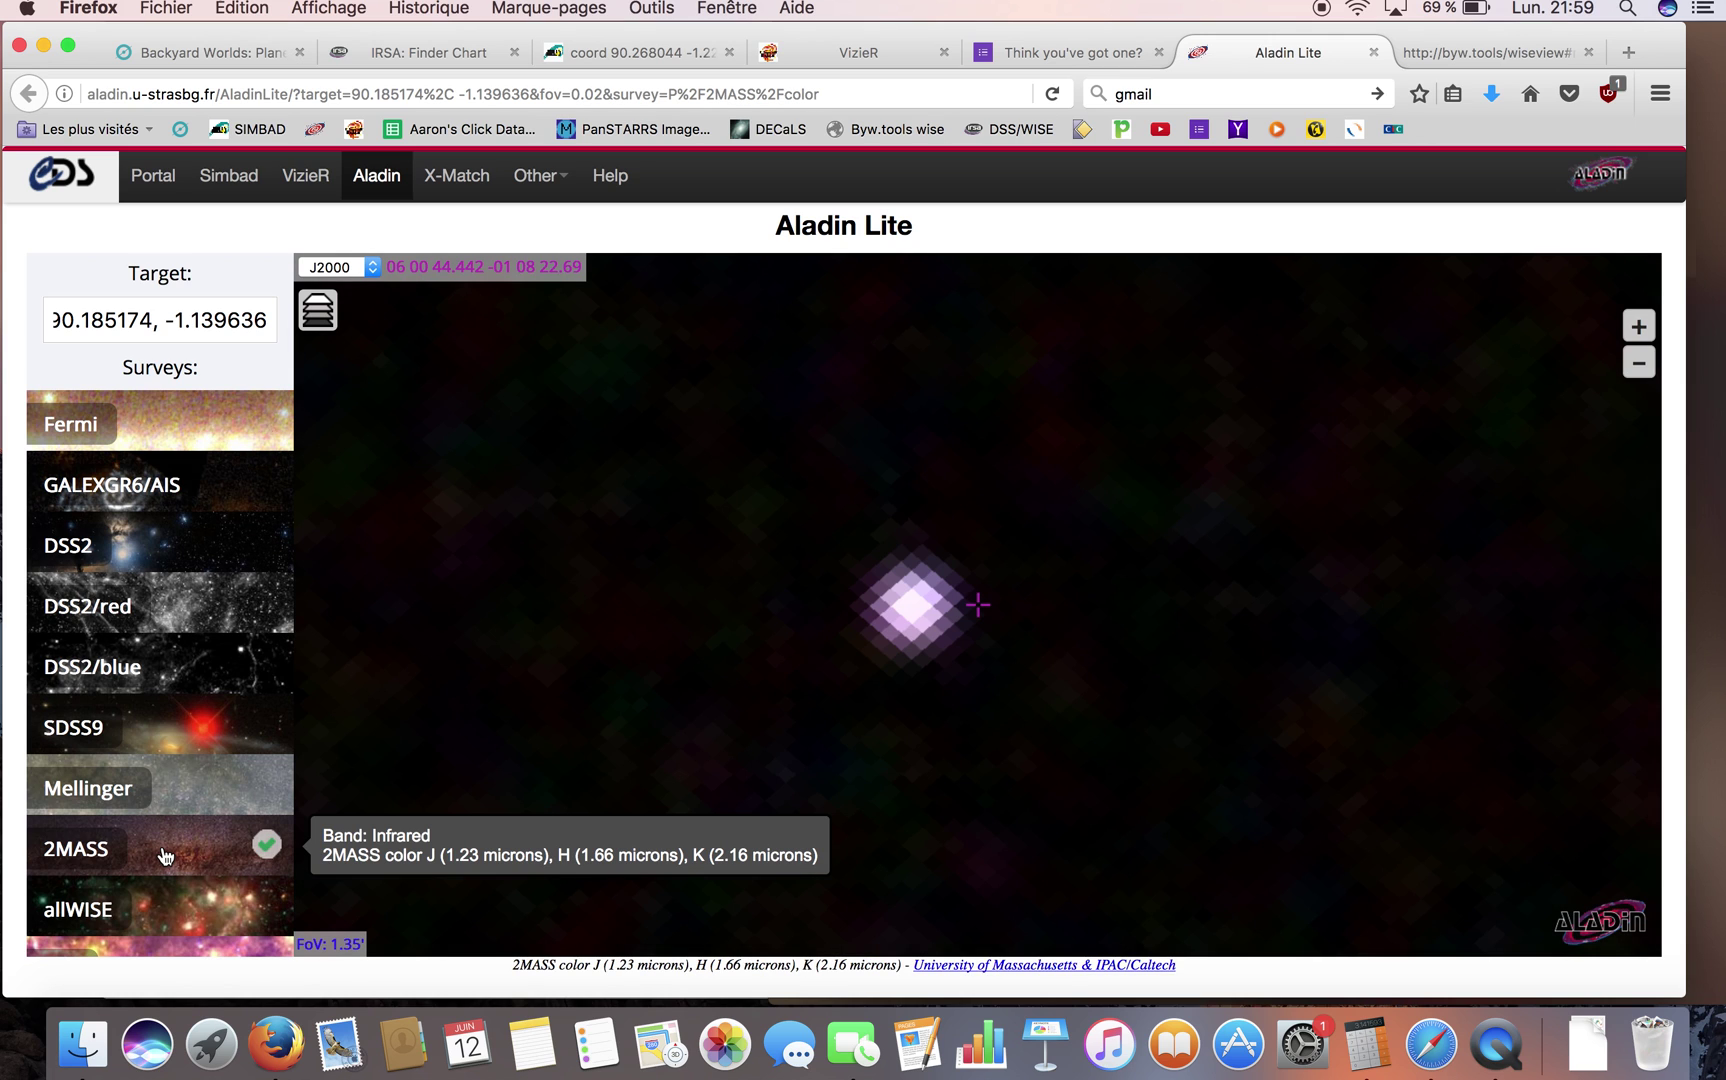
pyautogui.click(179, 555)
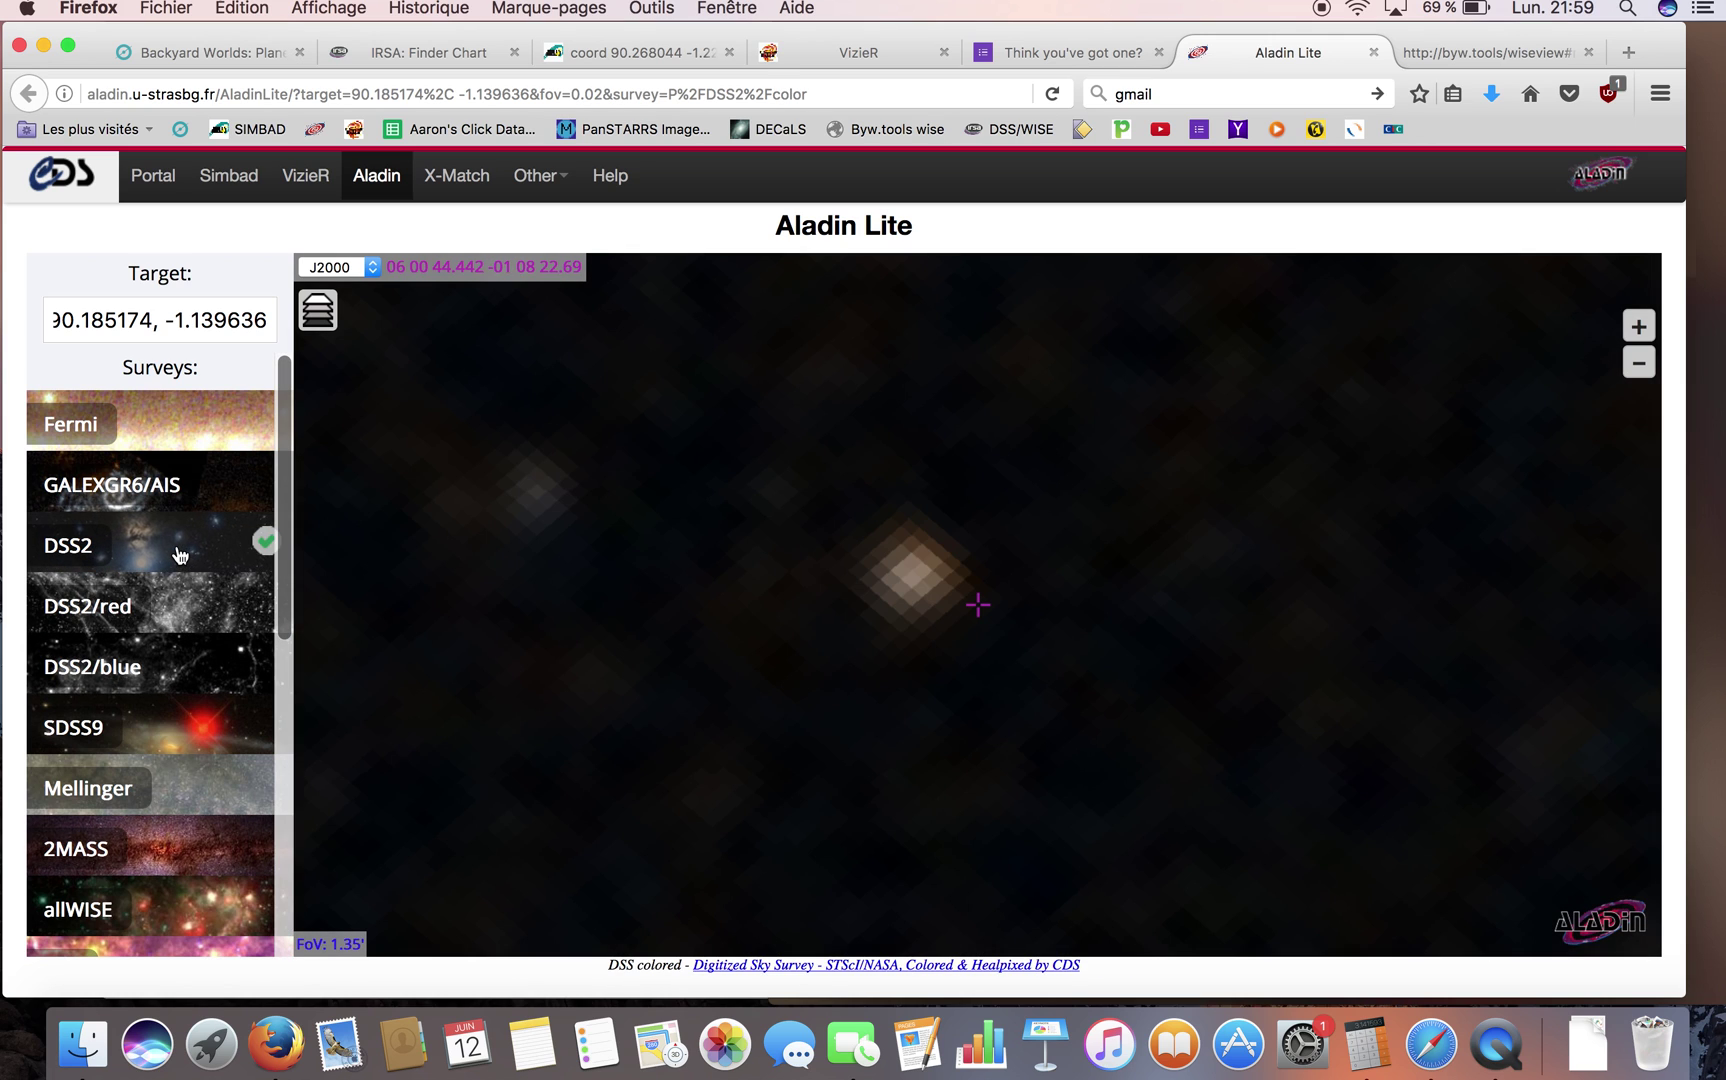
pyautogui.click(153, 858)
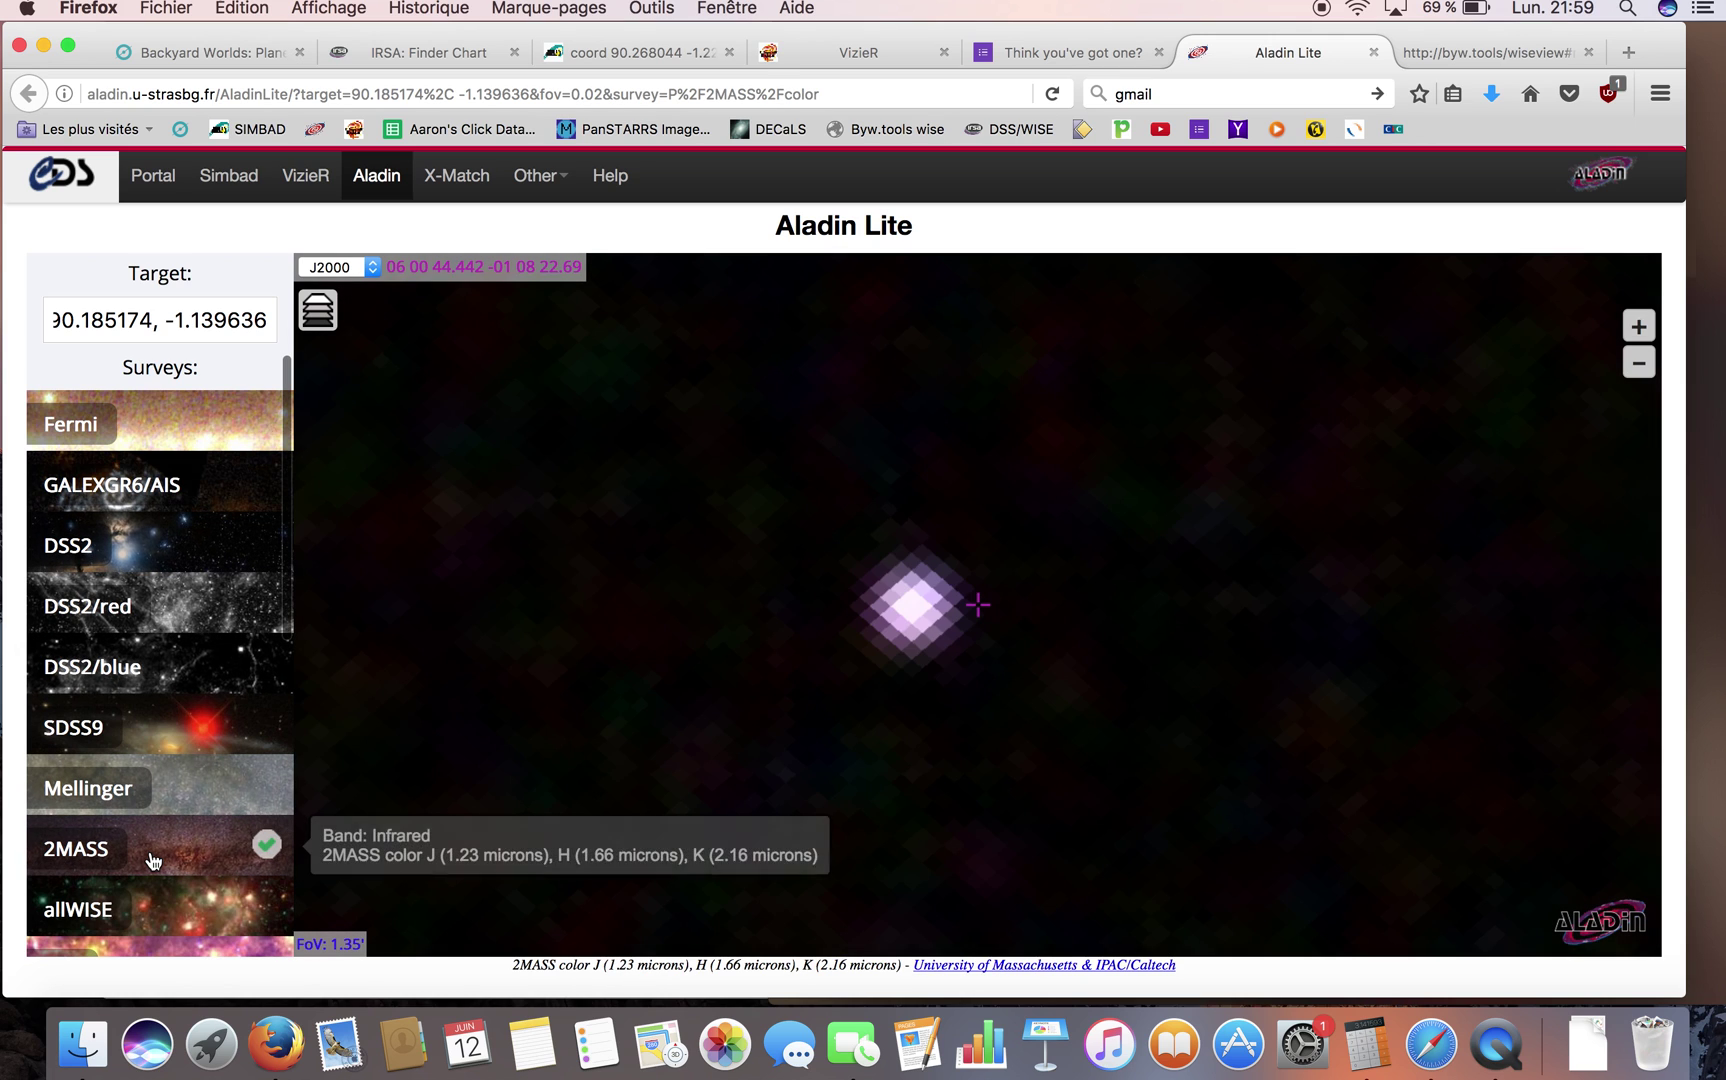
pyautogui.click(155, 913)
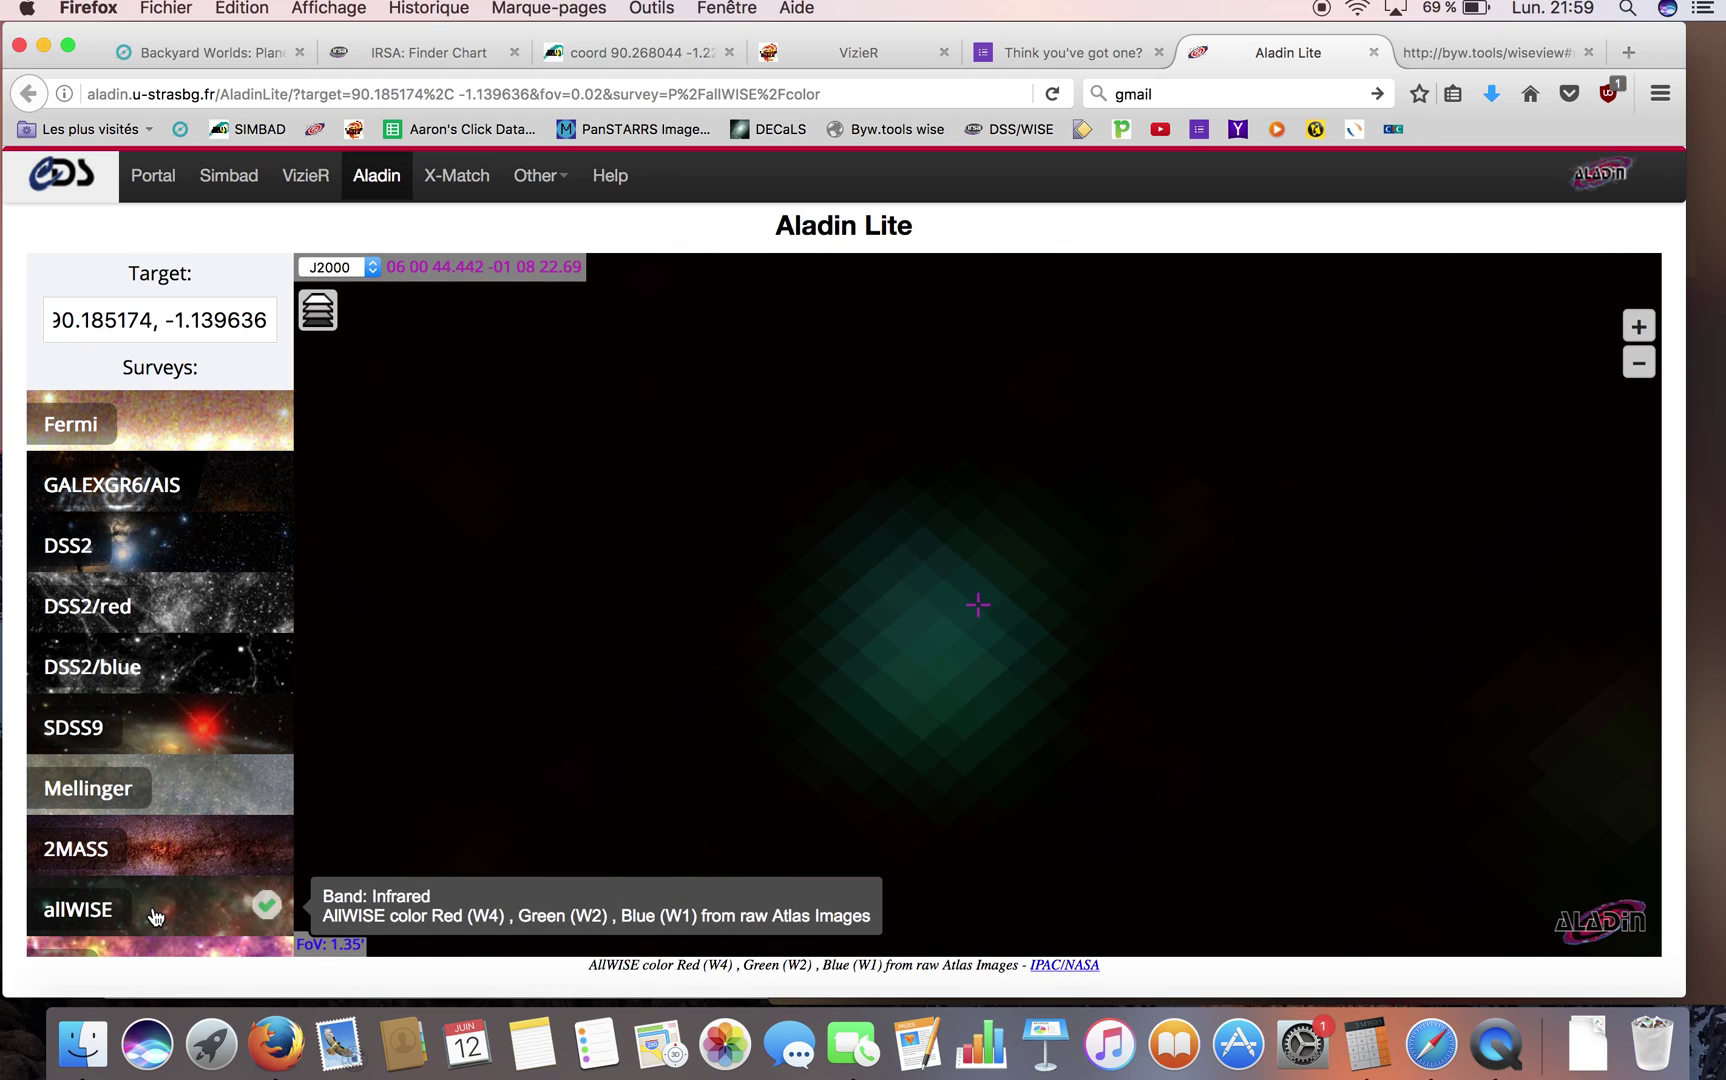
pyautogui.click(1650, 370)
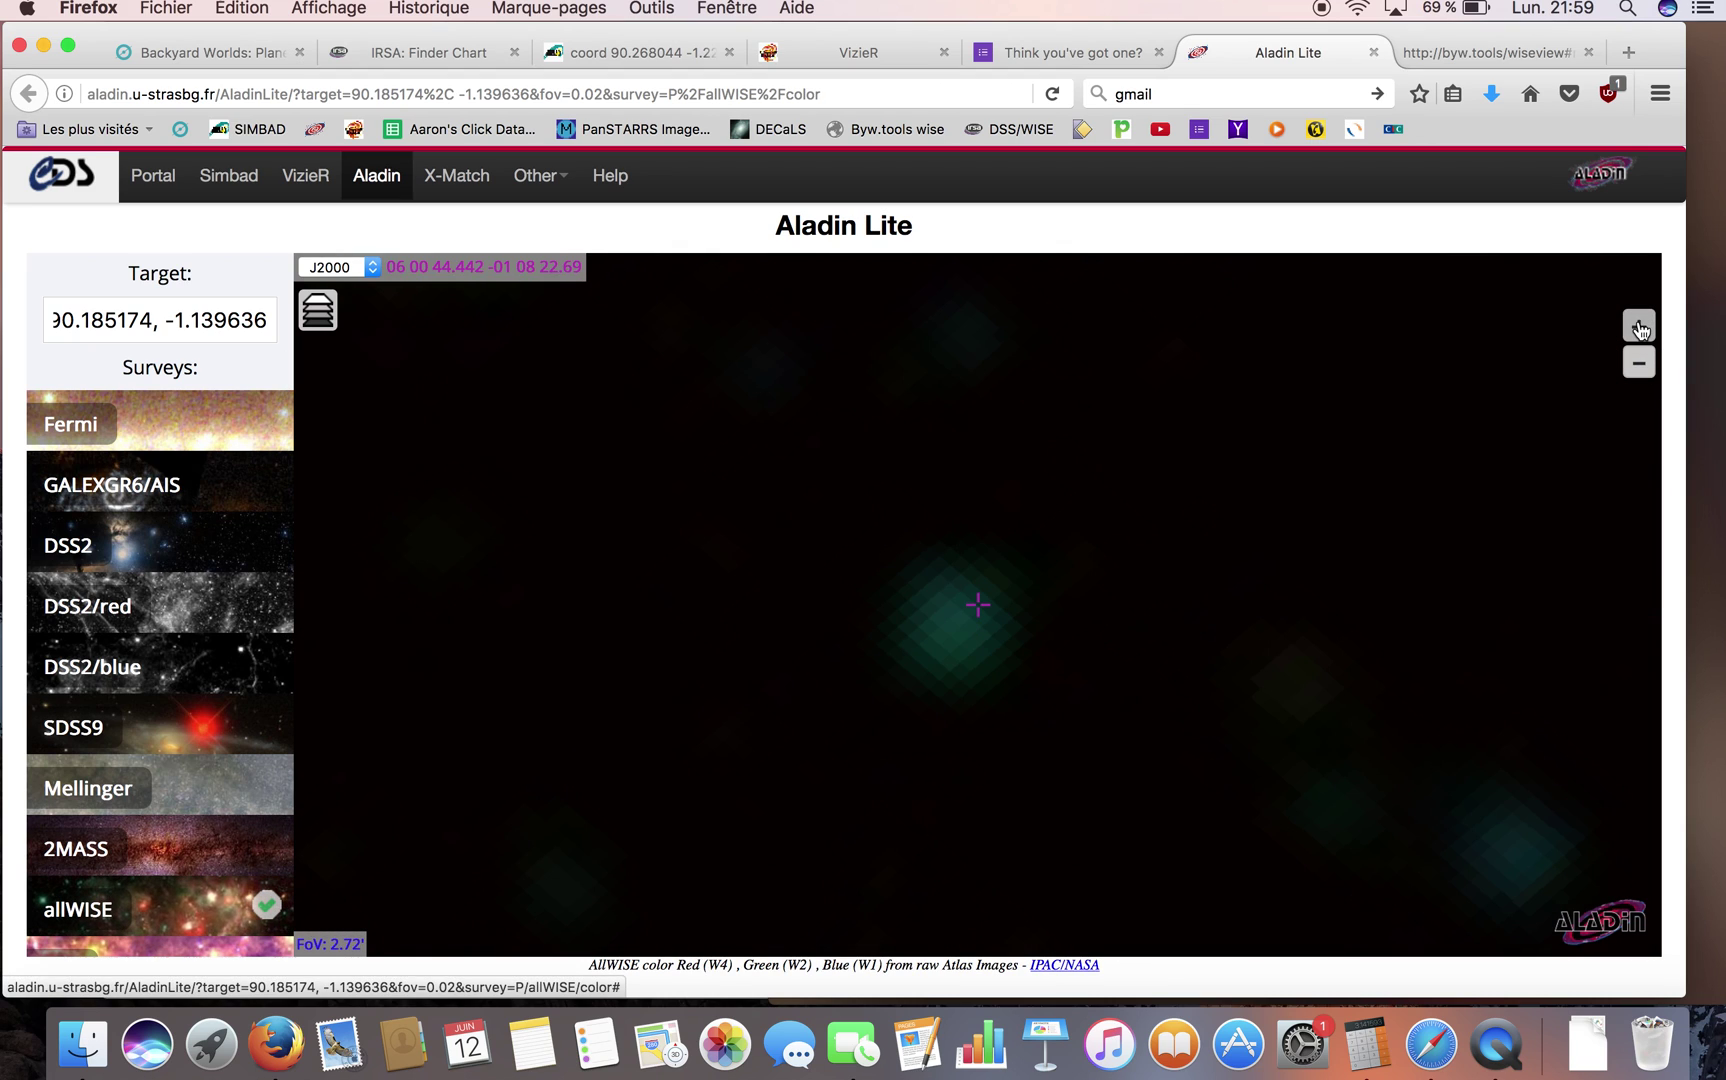
pyautogui.click(1639, 327)
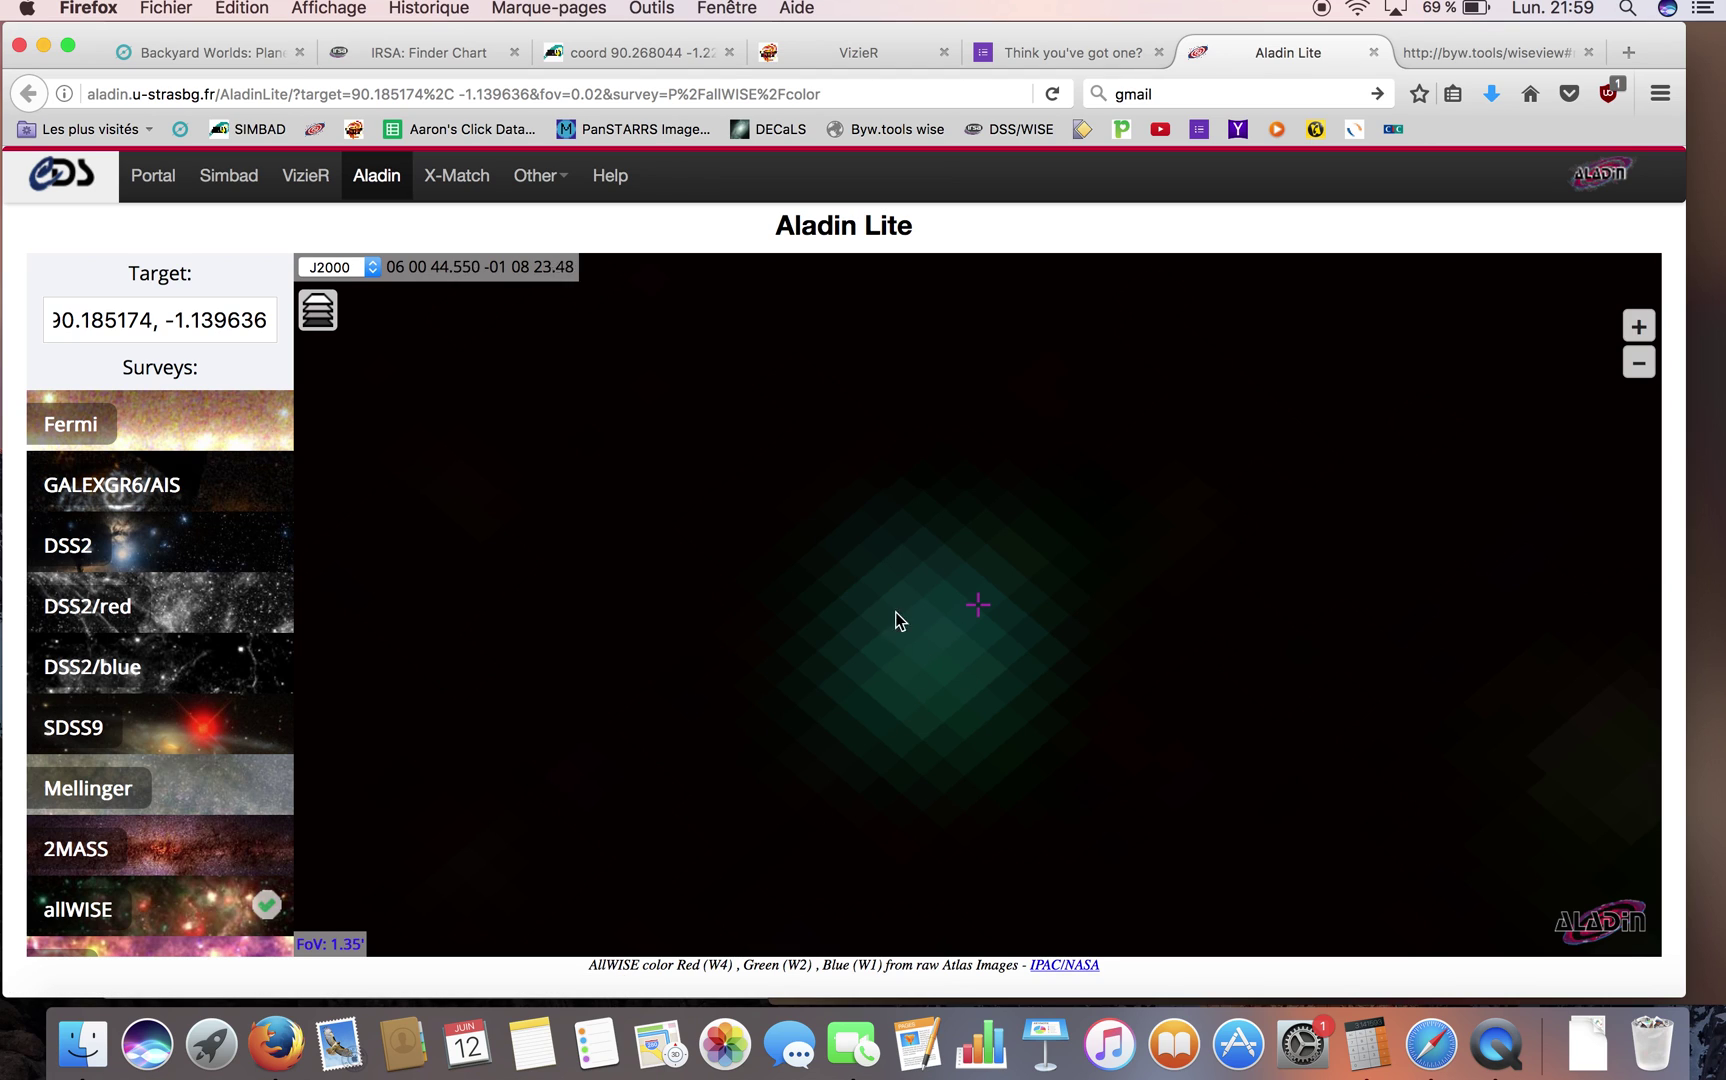
# - Cycle 2MASS, DSS2 and AllWISE again, ending on a wide AllWISE view of the field
pyautogui.click(165, 855)
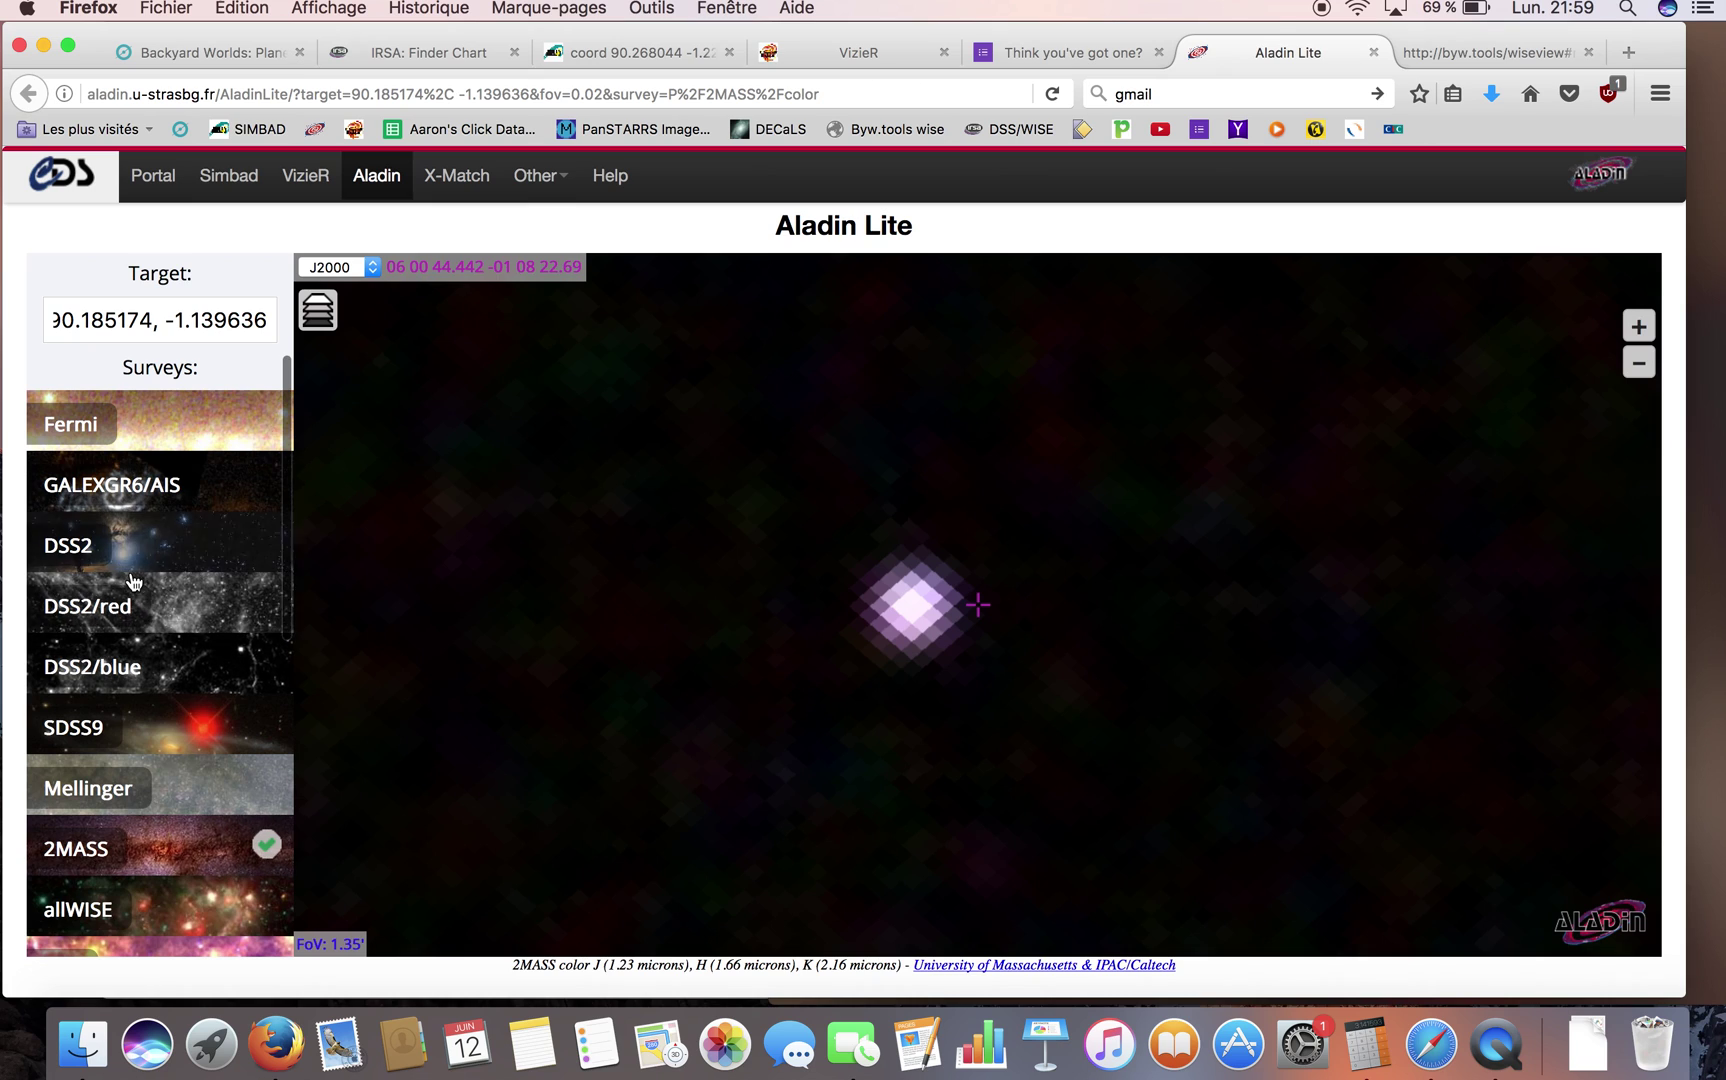
pyautogui.click(141, 541)
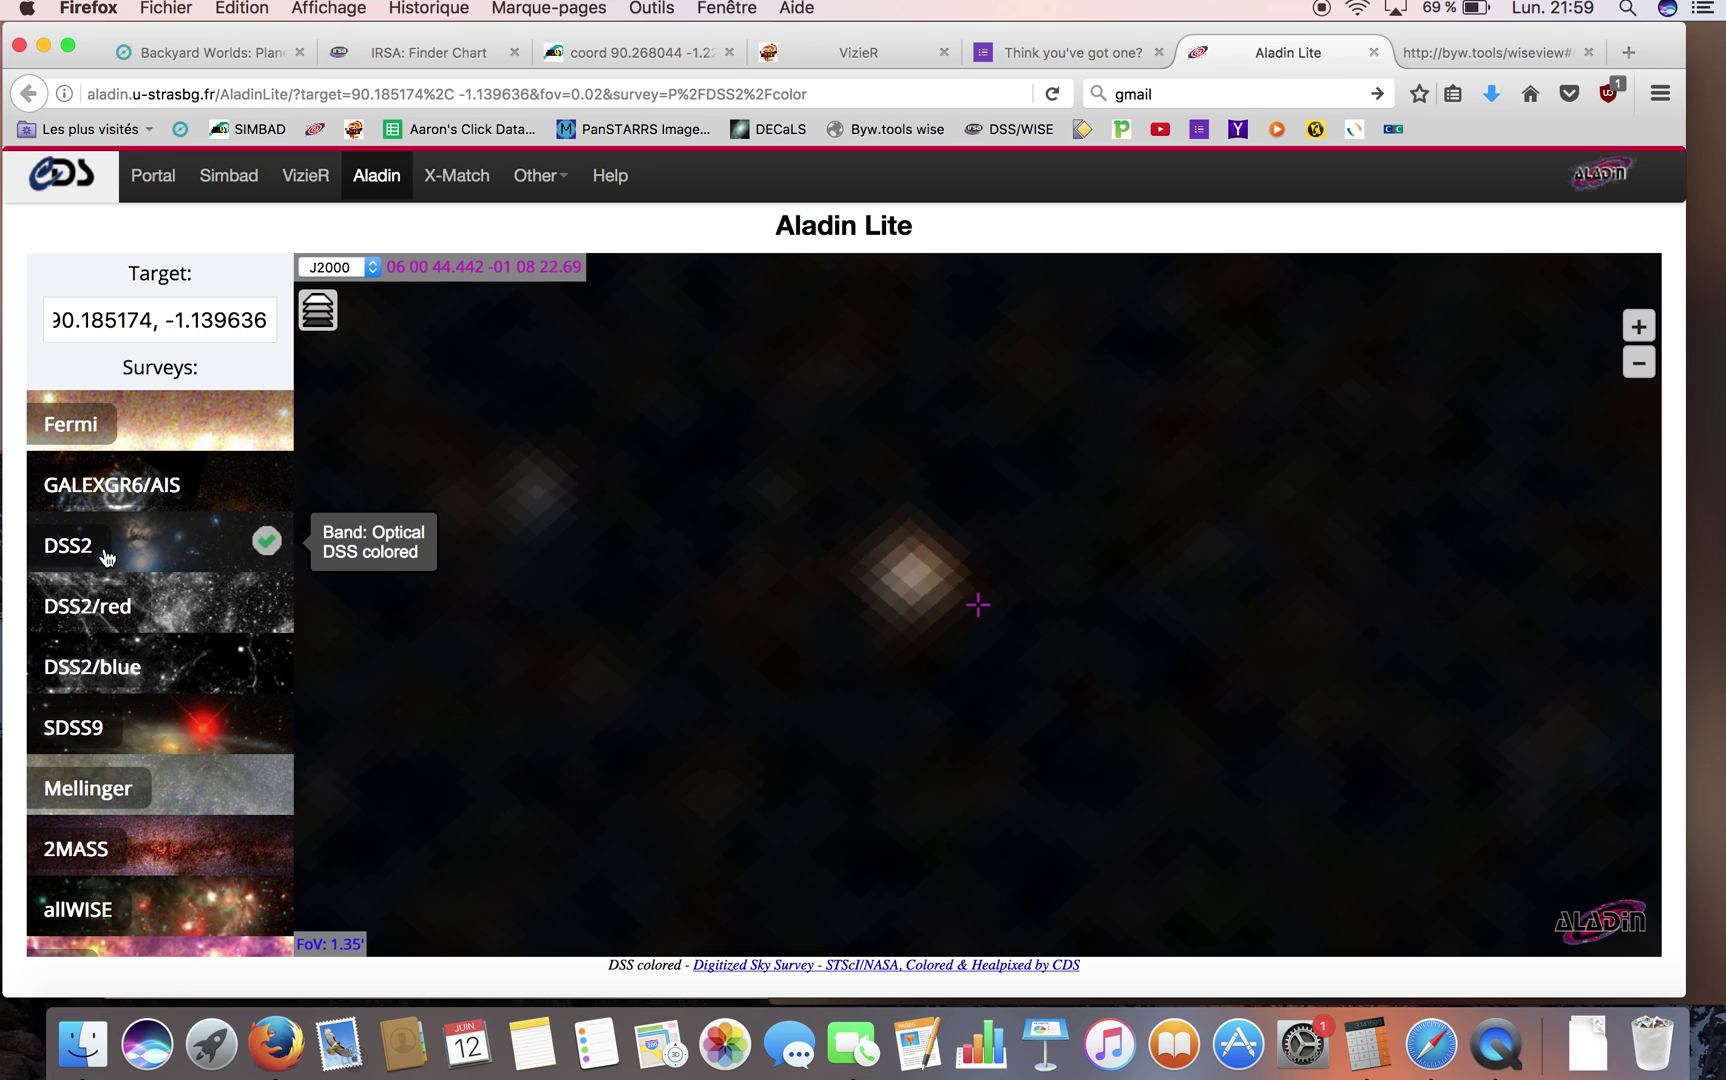
pyautogui.click(157, 848)
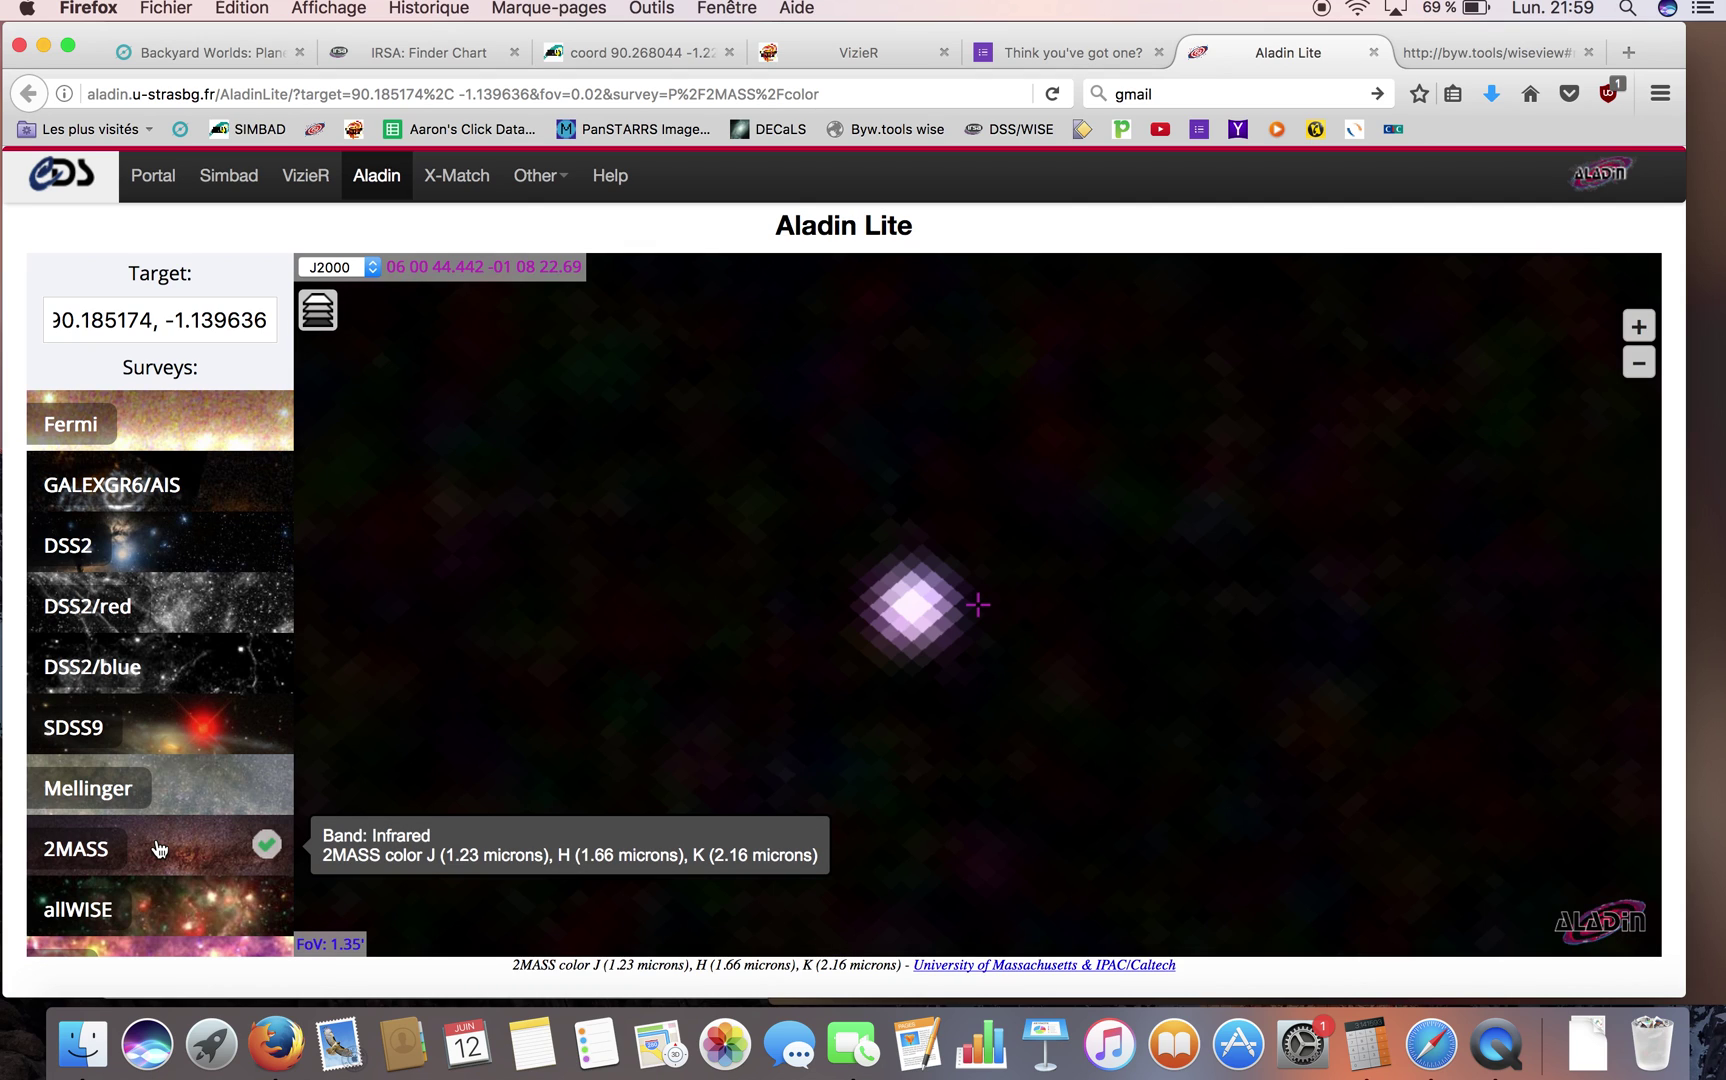
pyautogui.click(174, 918)
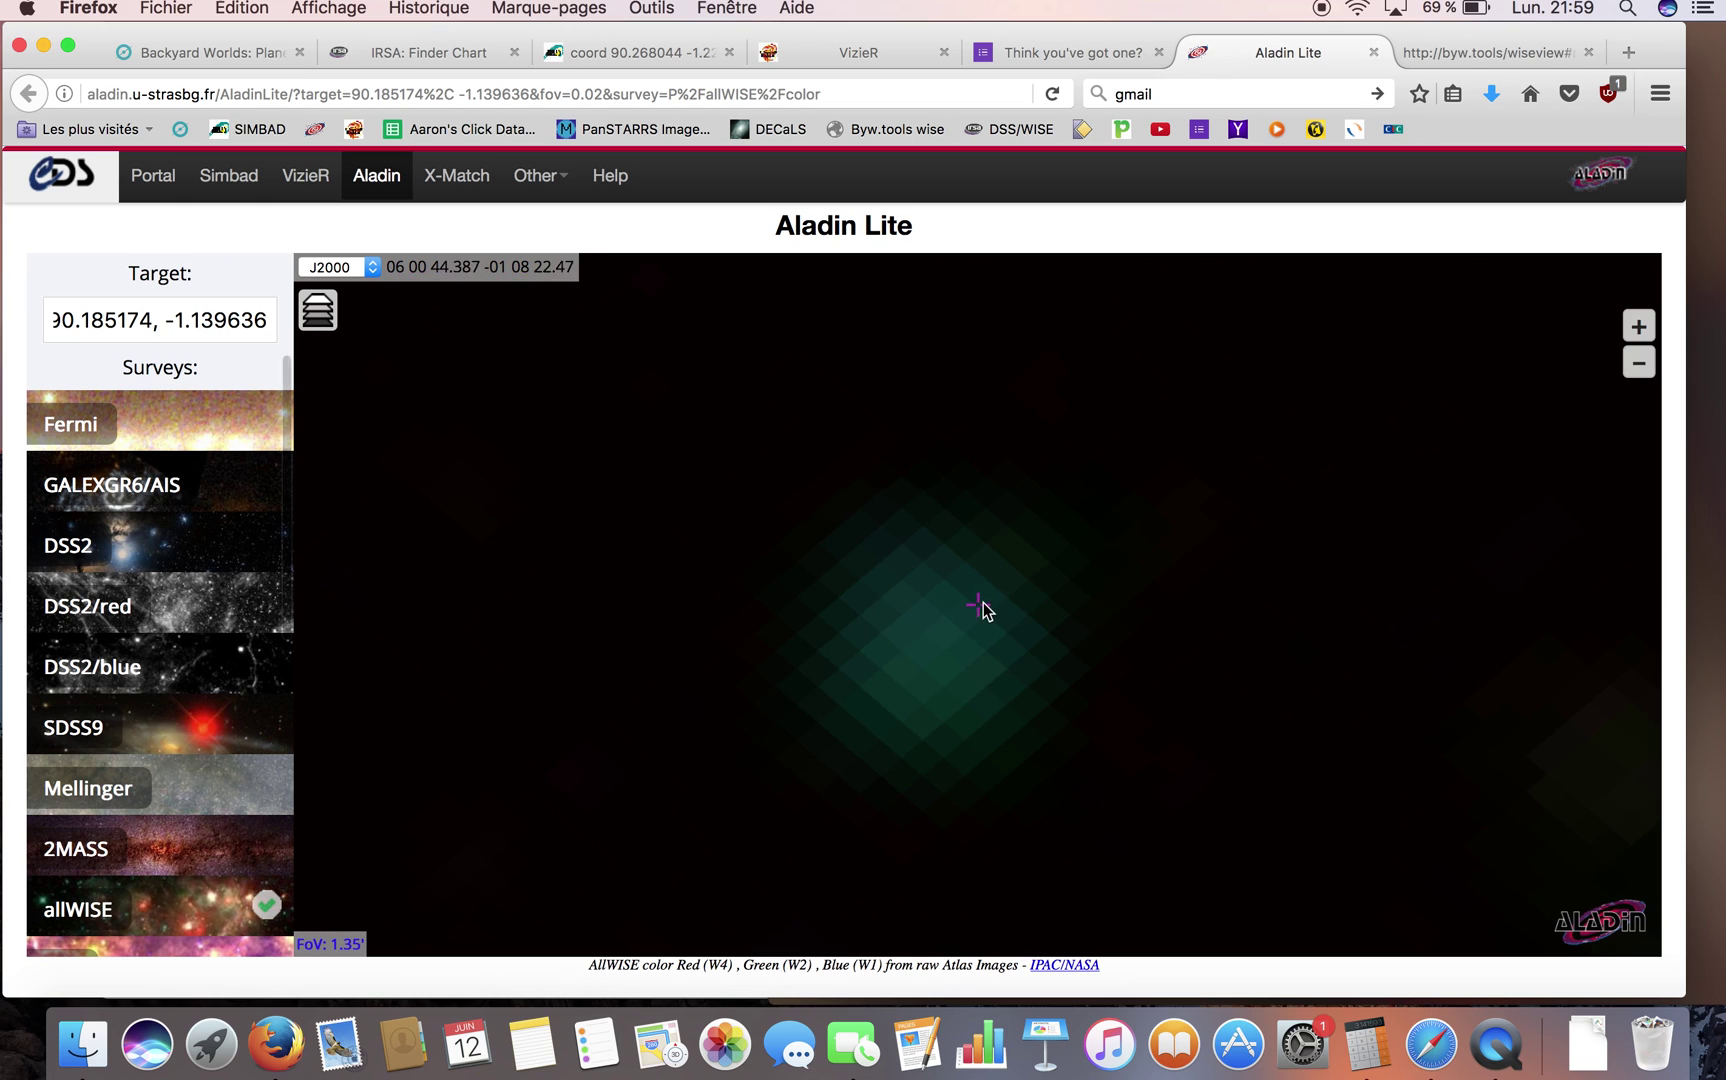
pyautogui.click(1638, 362)
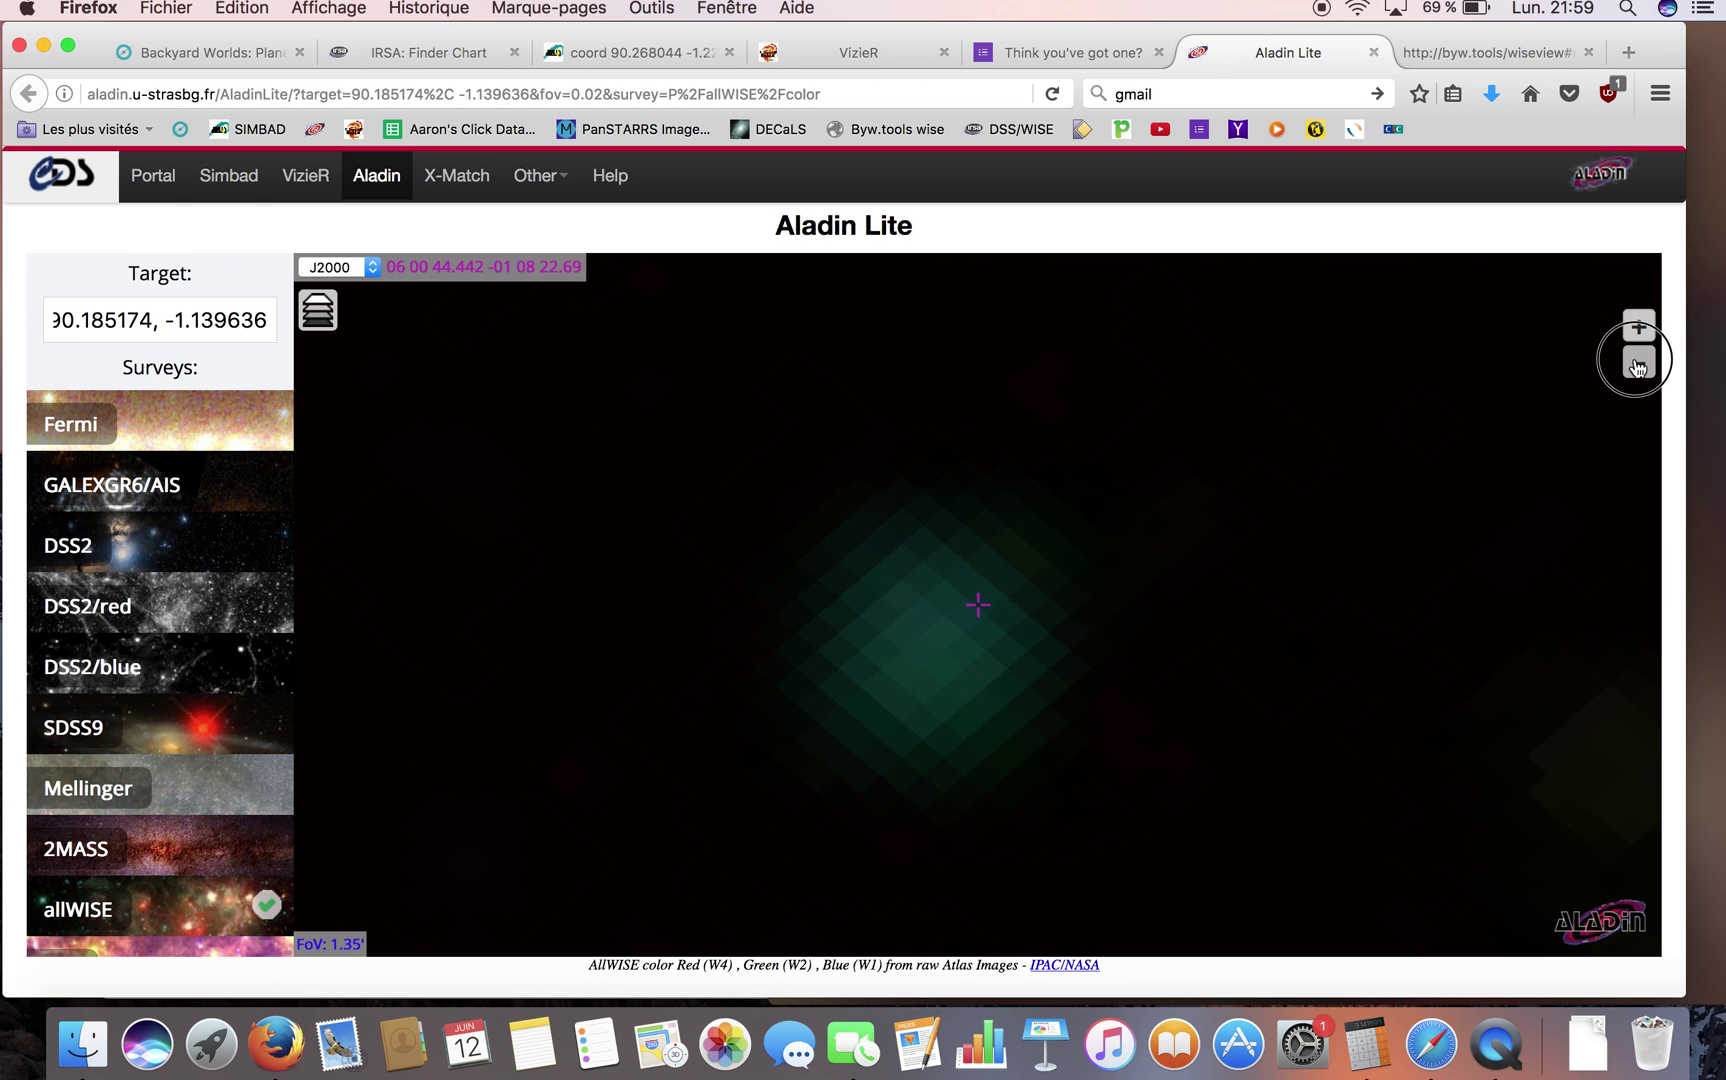
pyautogui.click(1638, 362)
pyautogui.click(1638, 362)
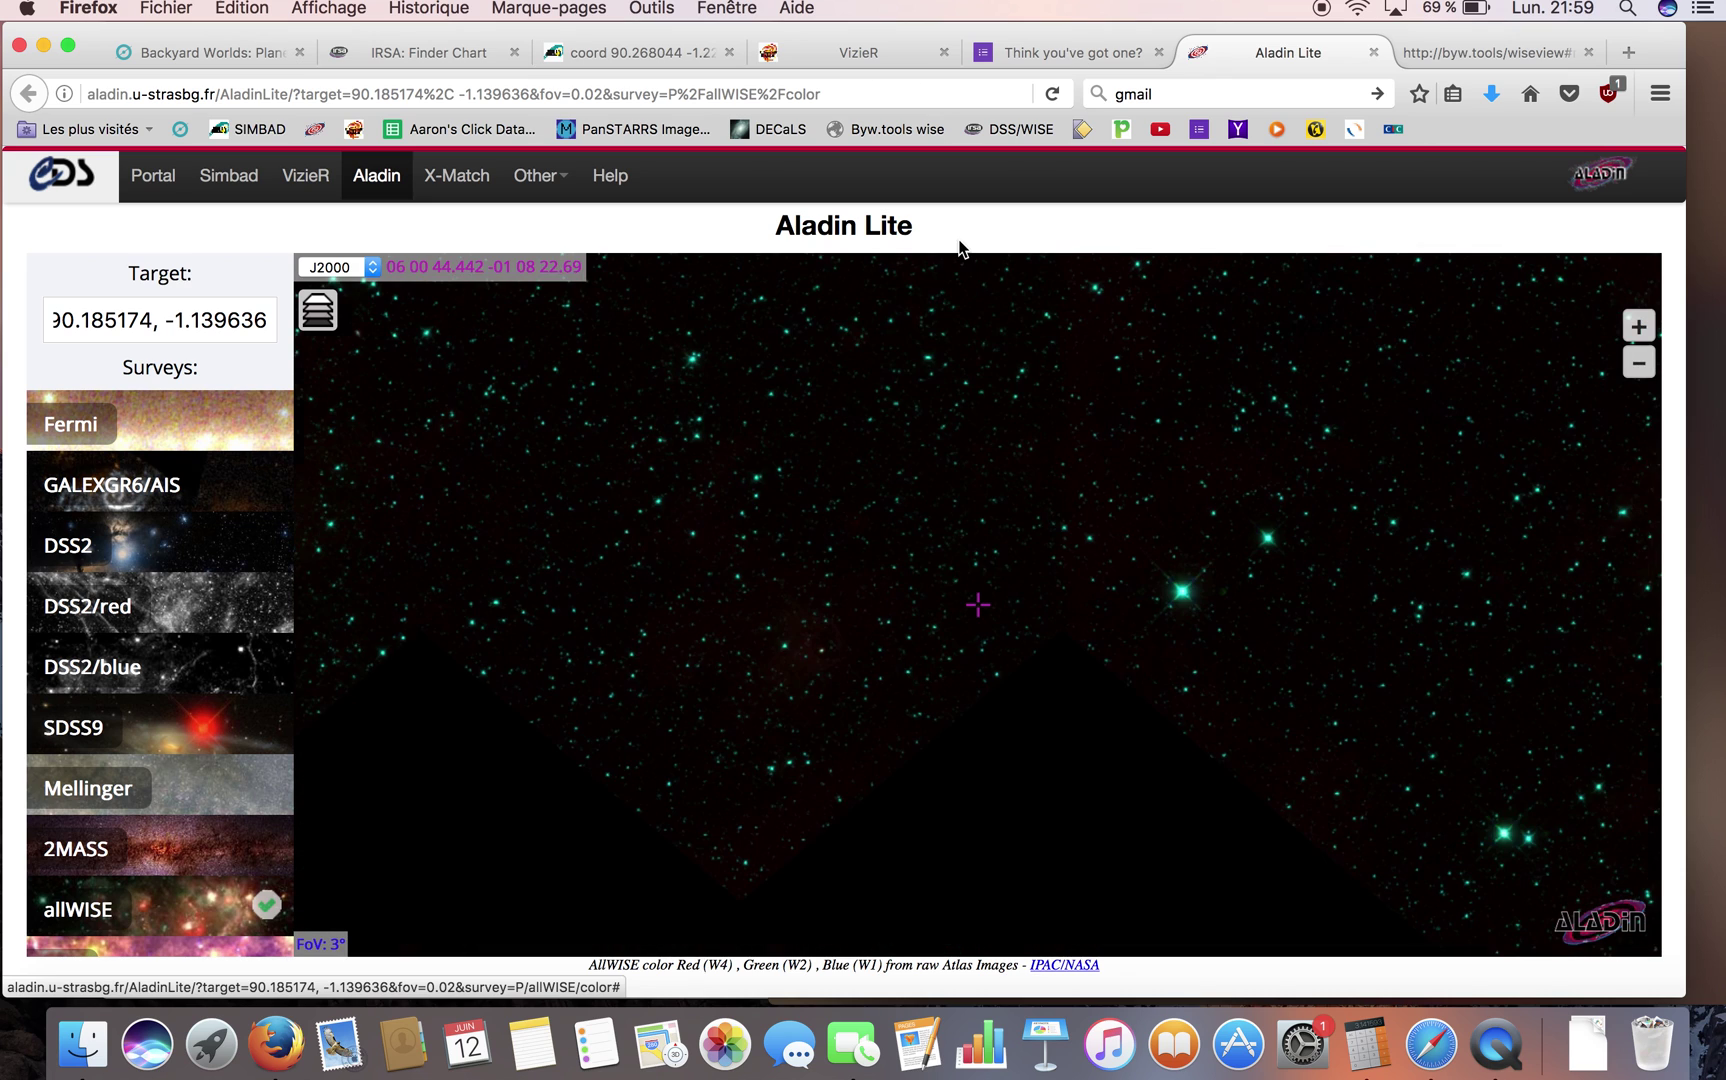
# - Set WiseView to the candidate's coordinates, WISE band 1, colour images and cutout size 50
pyautogui.click(1503, 54)
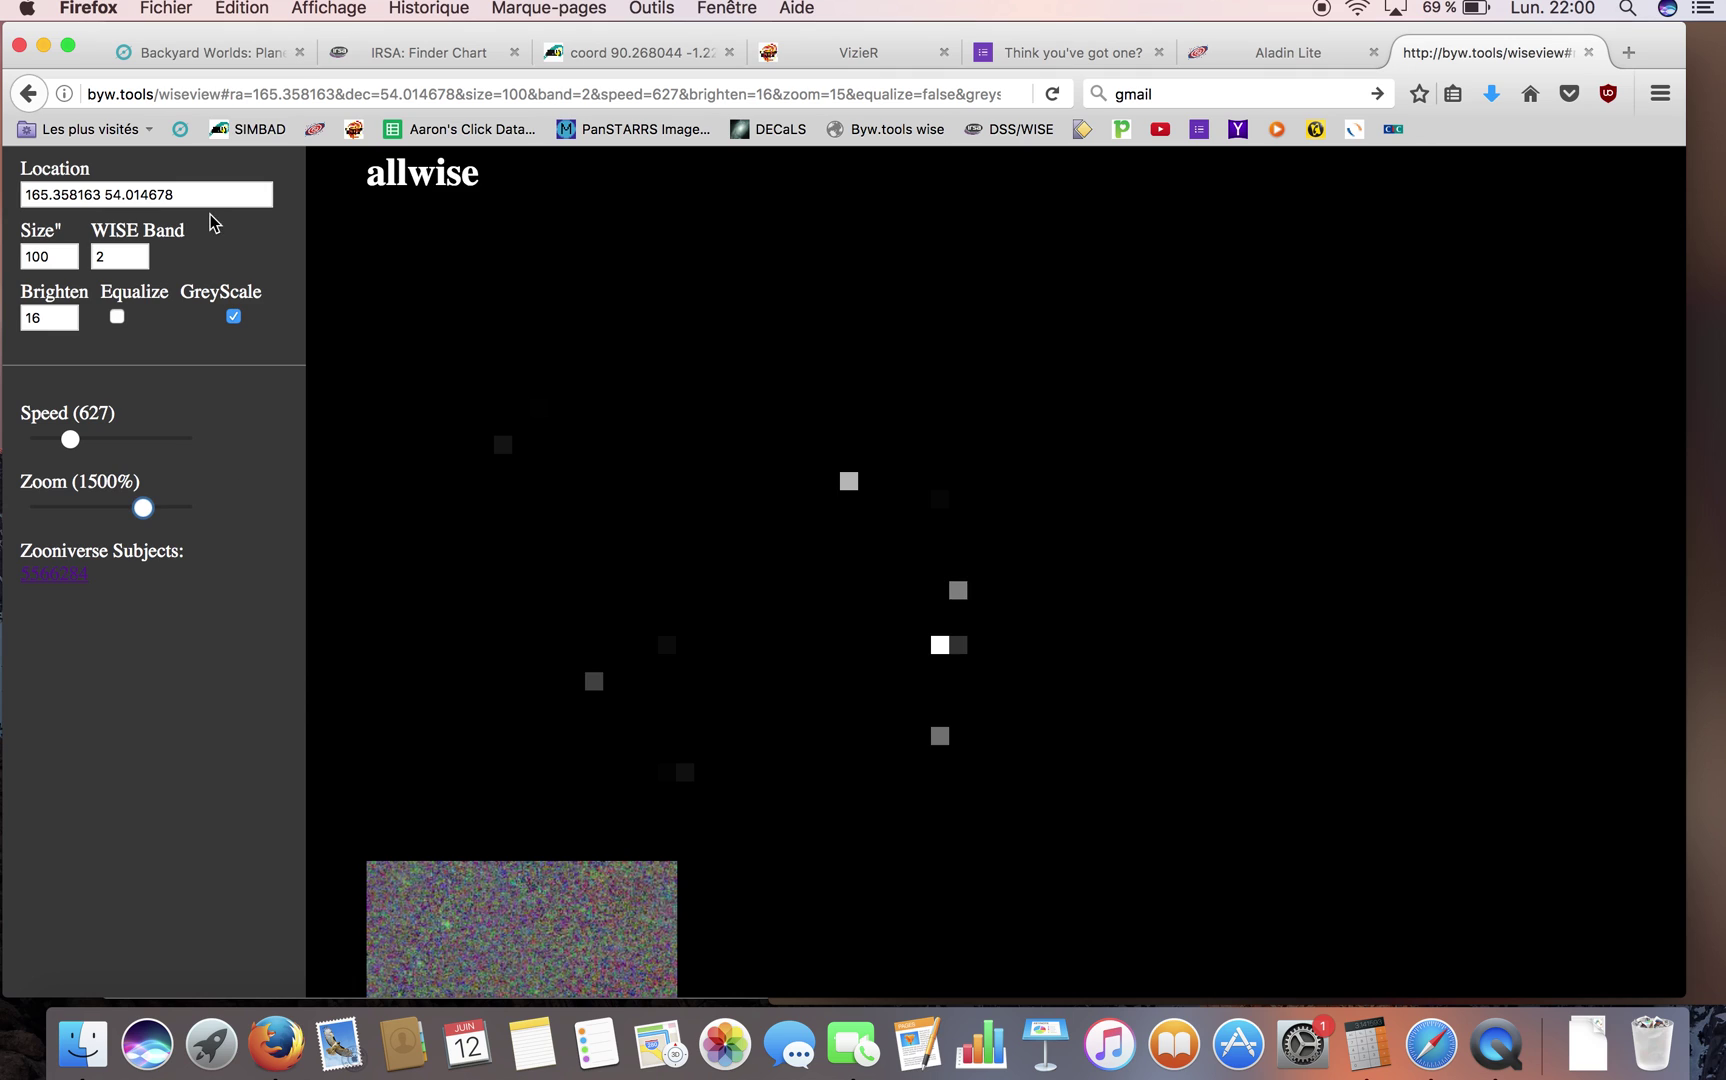
pyautogui.moveTo(190, 194); pyautogui.dragTo(2, 198)
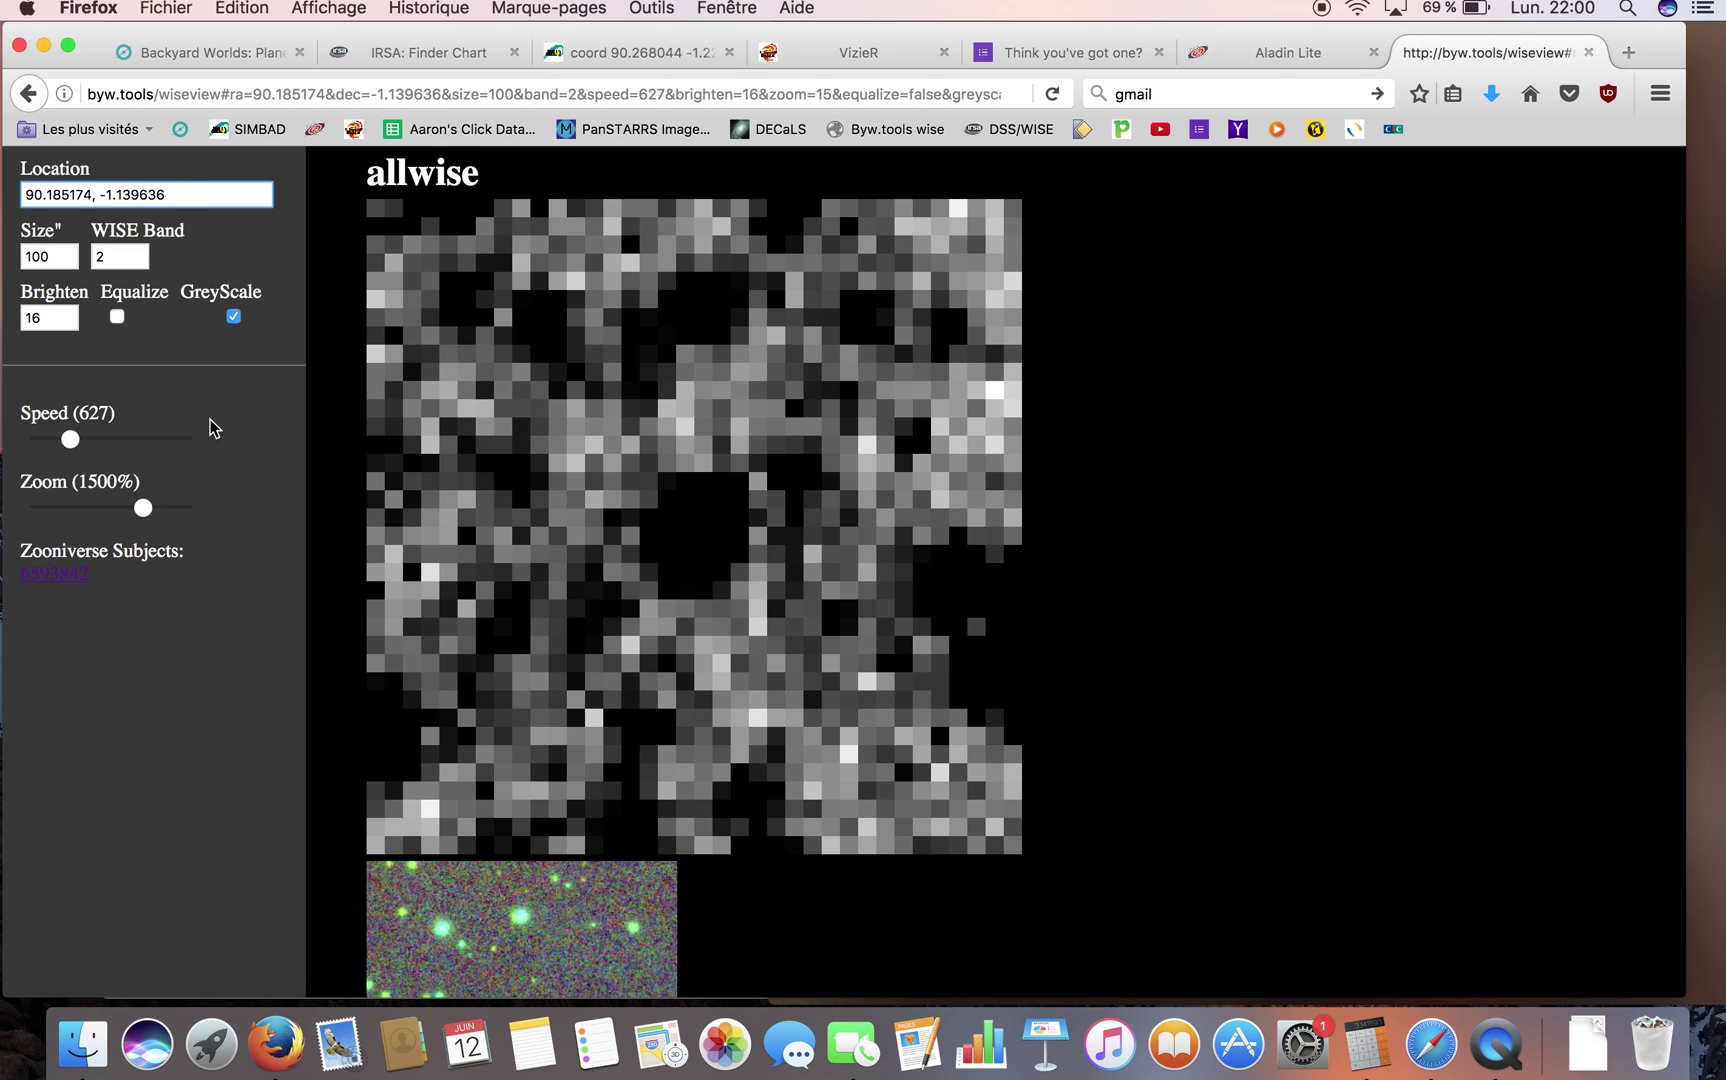
pyautogui.doubleClick(97, 257)
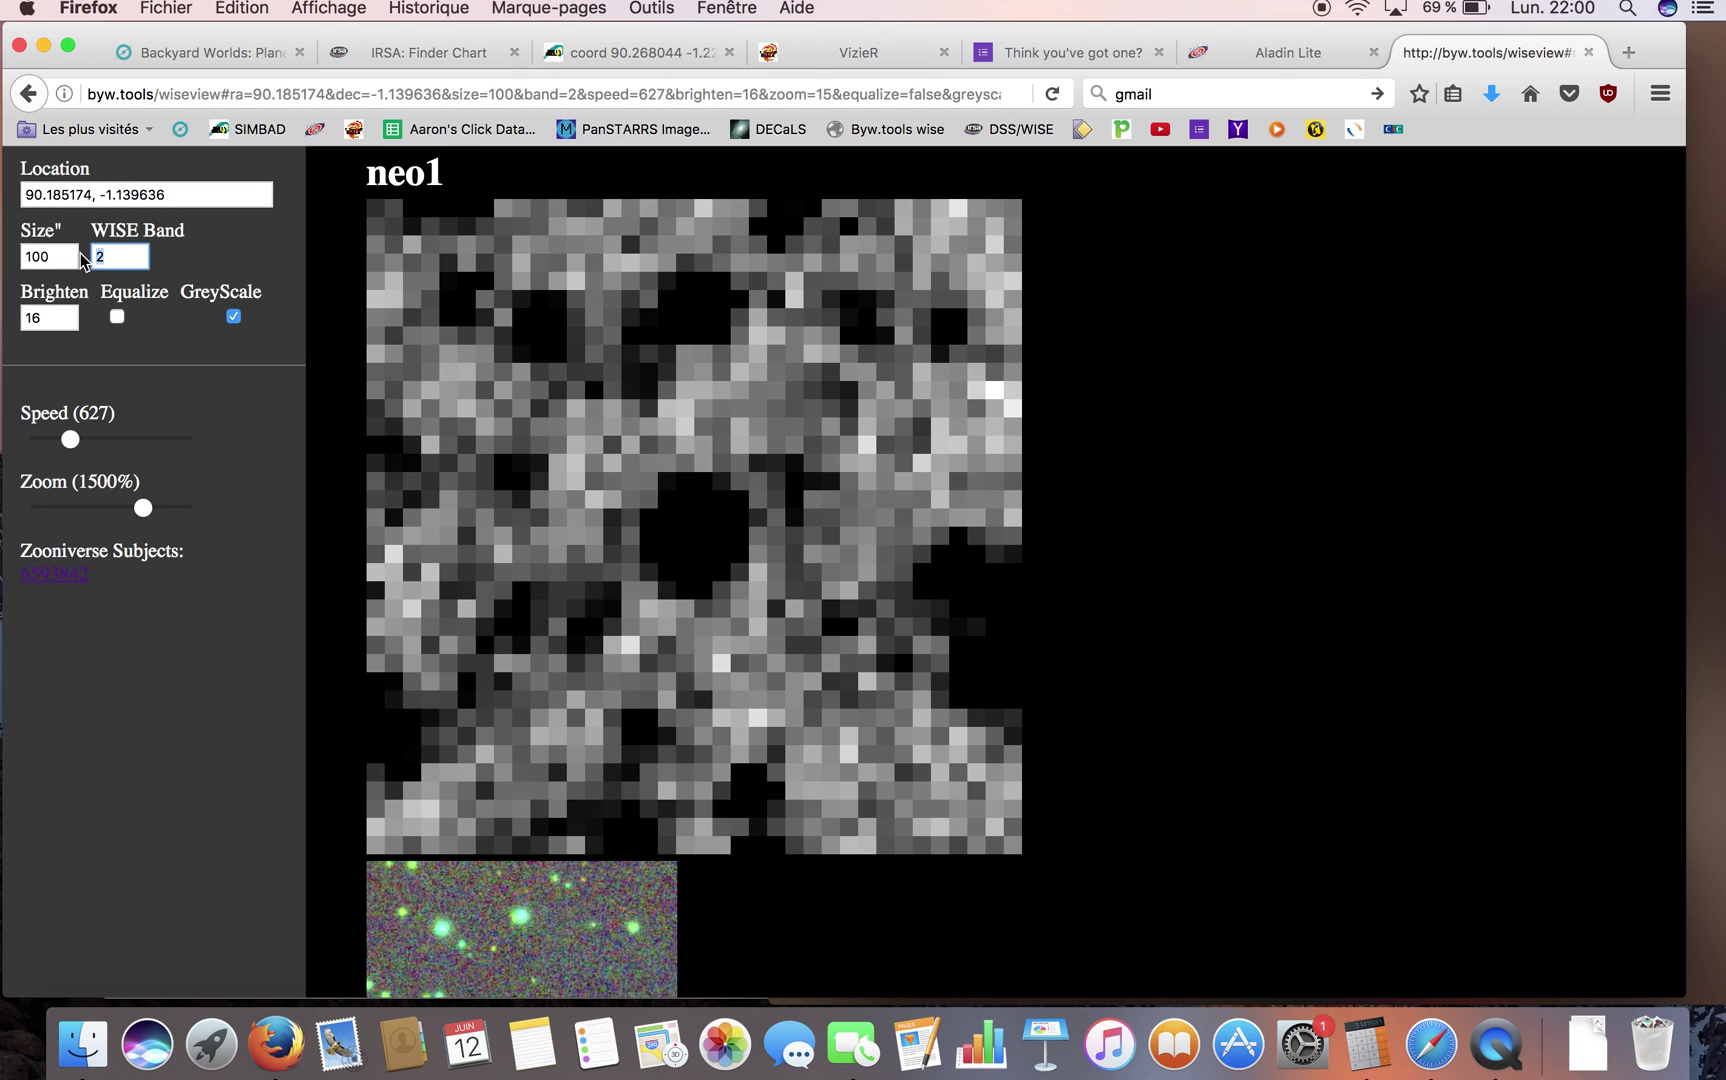
pyautogui.write('1')
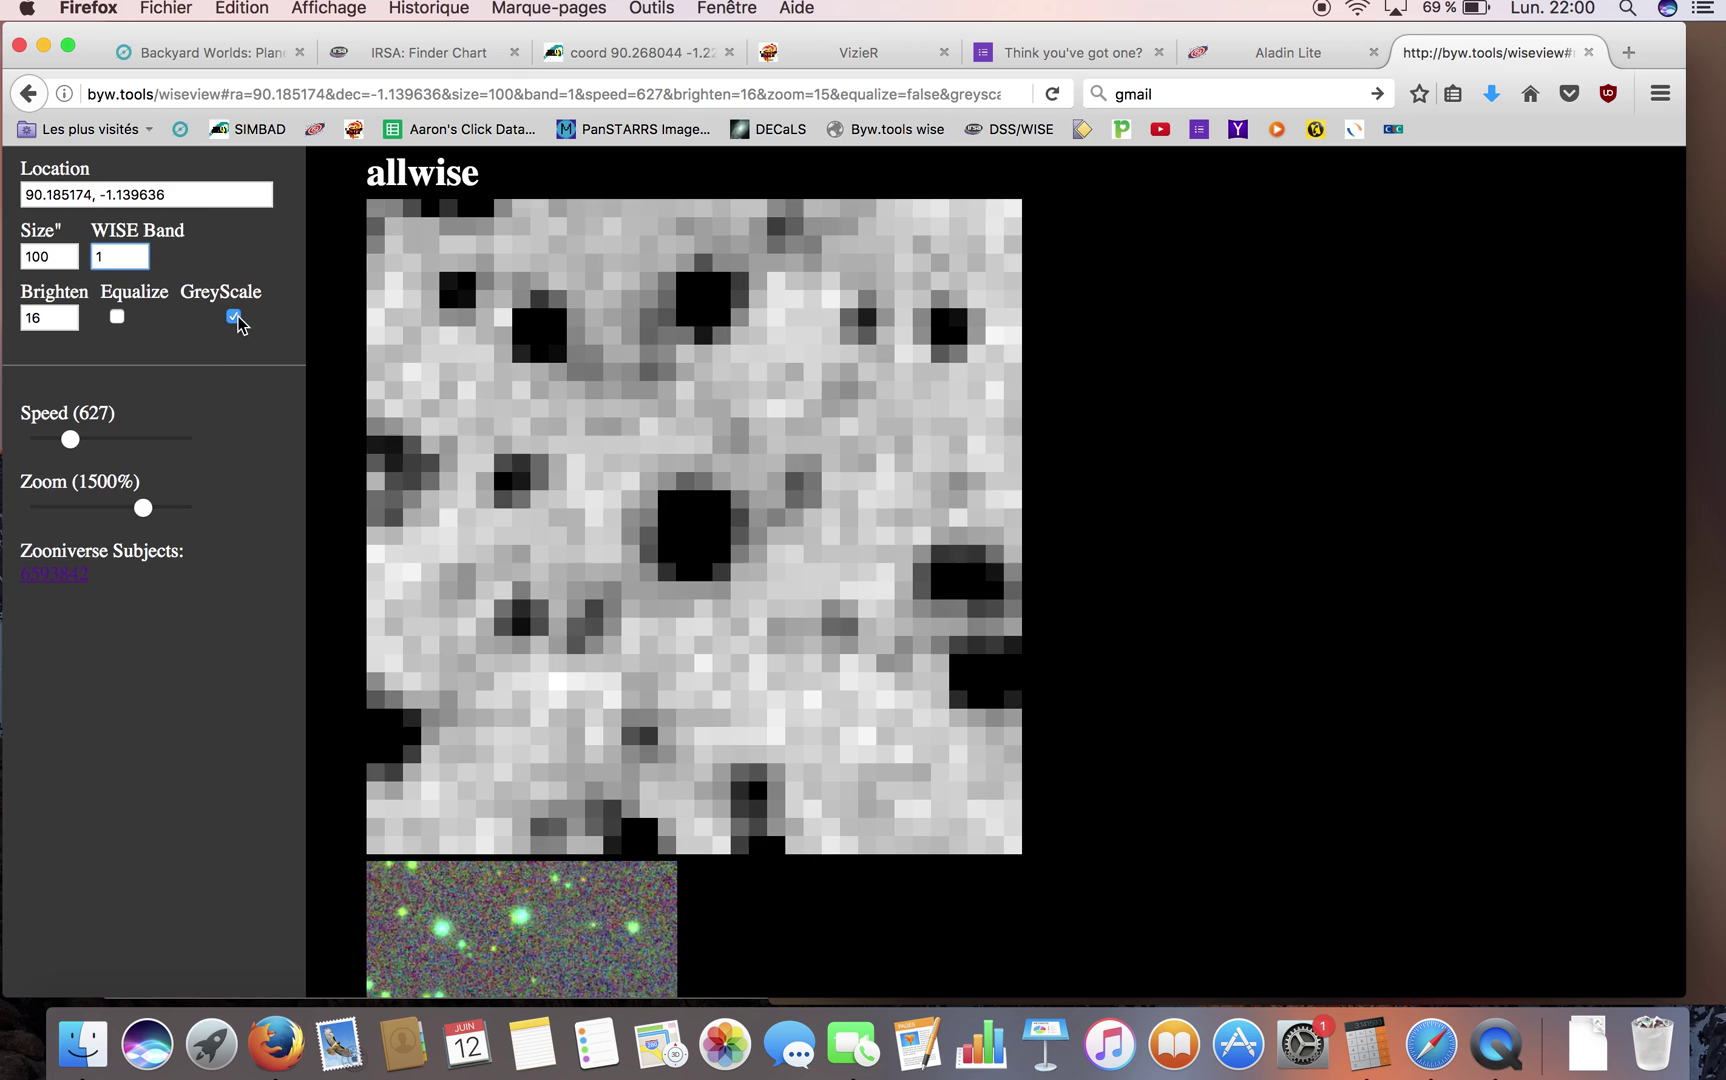
pyautogui.click(234, 318)
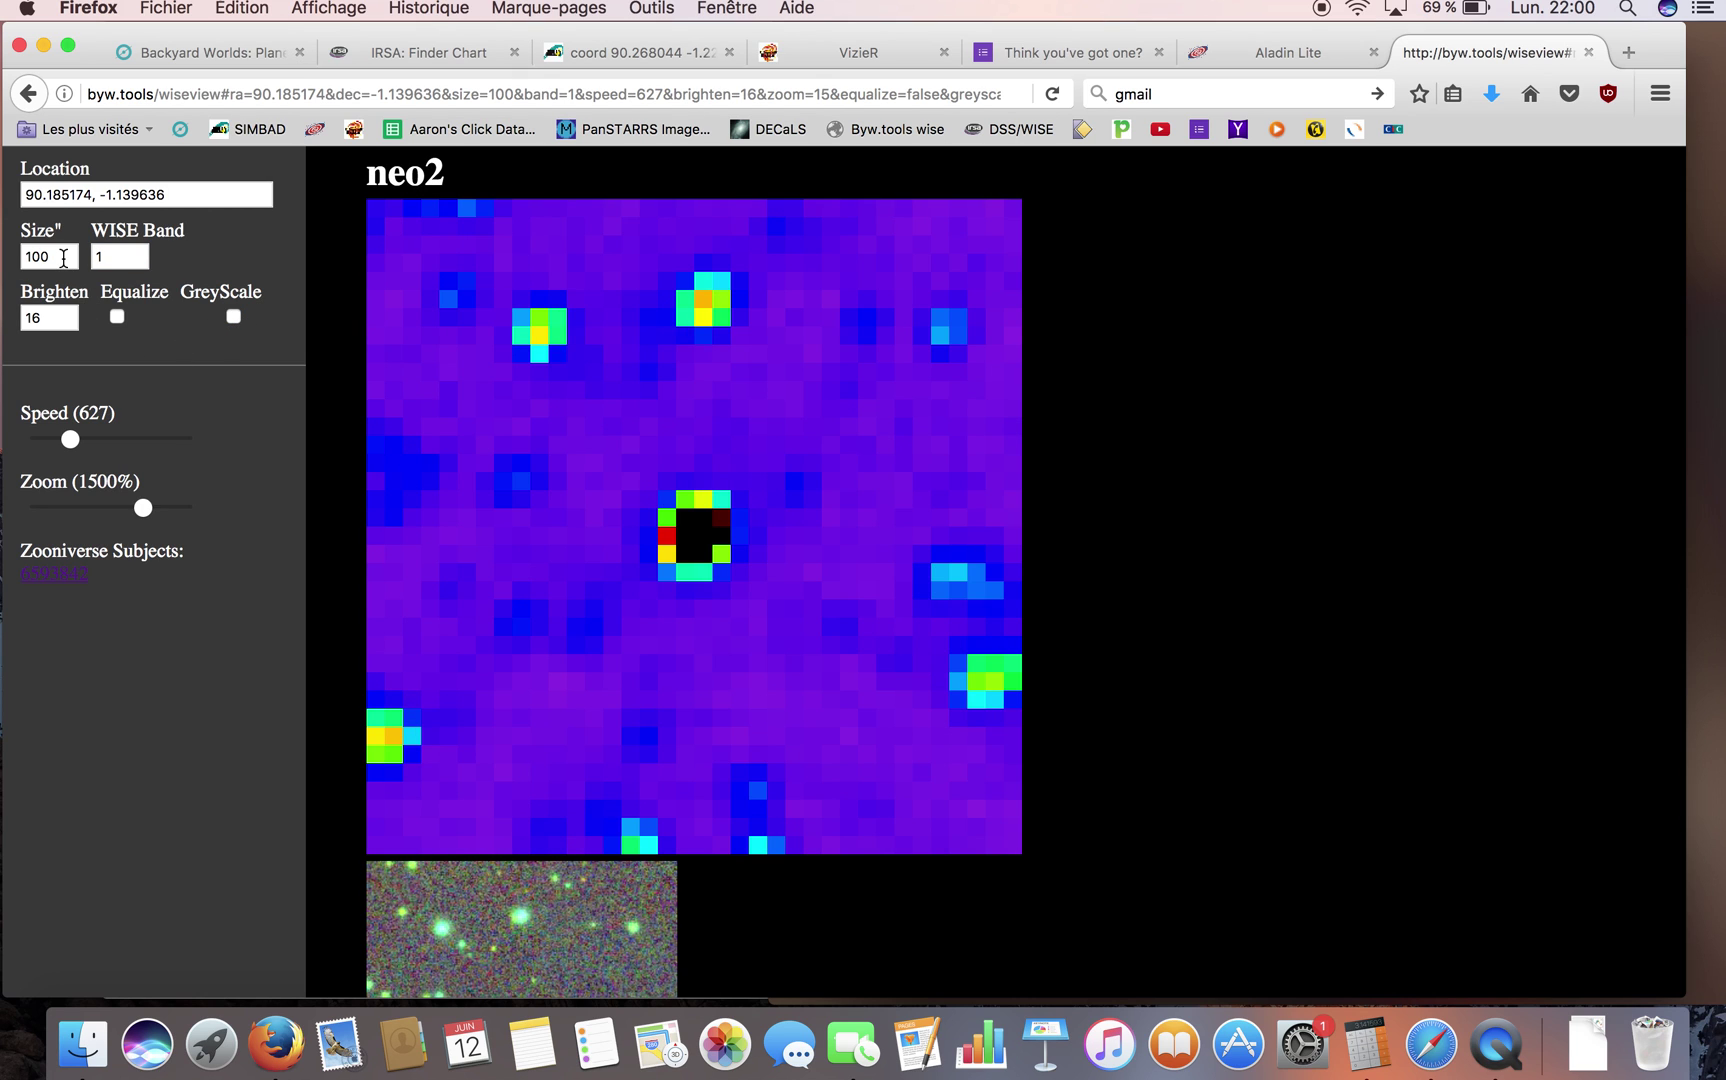
pyautogui.doubleClick(60, 252)
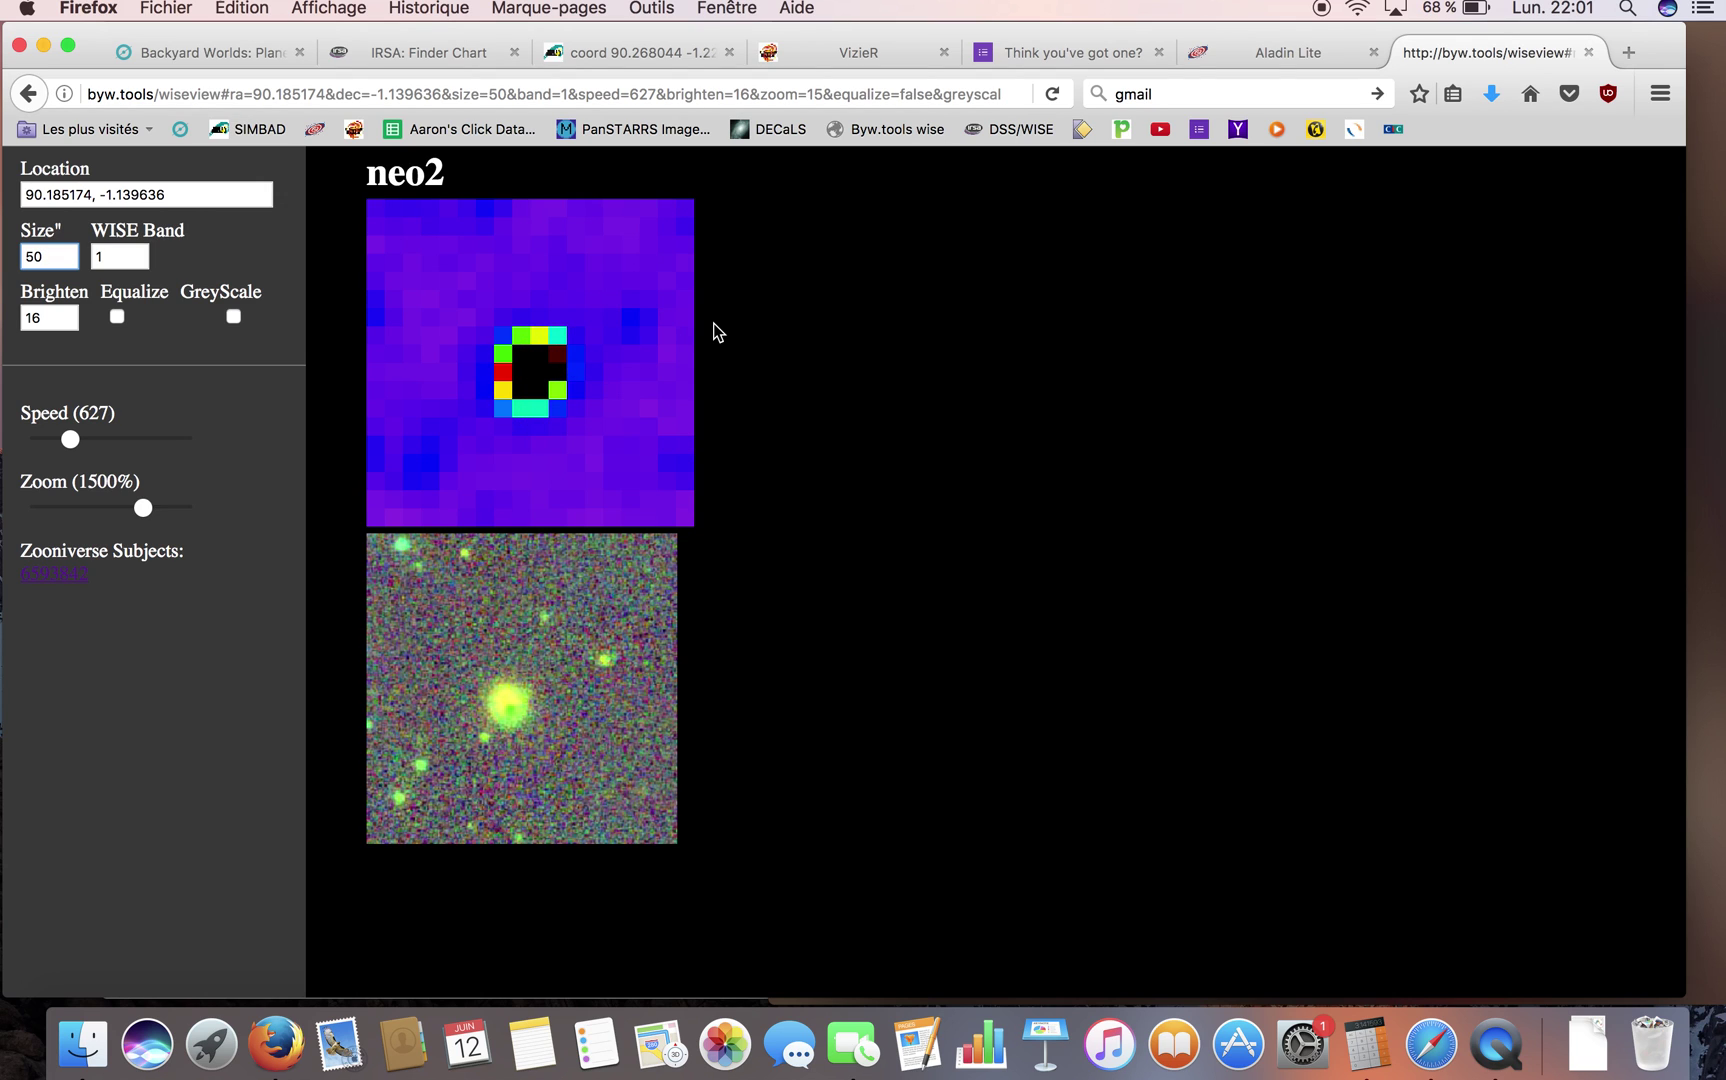
# - Play, then replay, the four-frame flipbook of Subject 6593842 on its Talk page
pyautogui.click(228, 45)
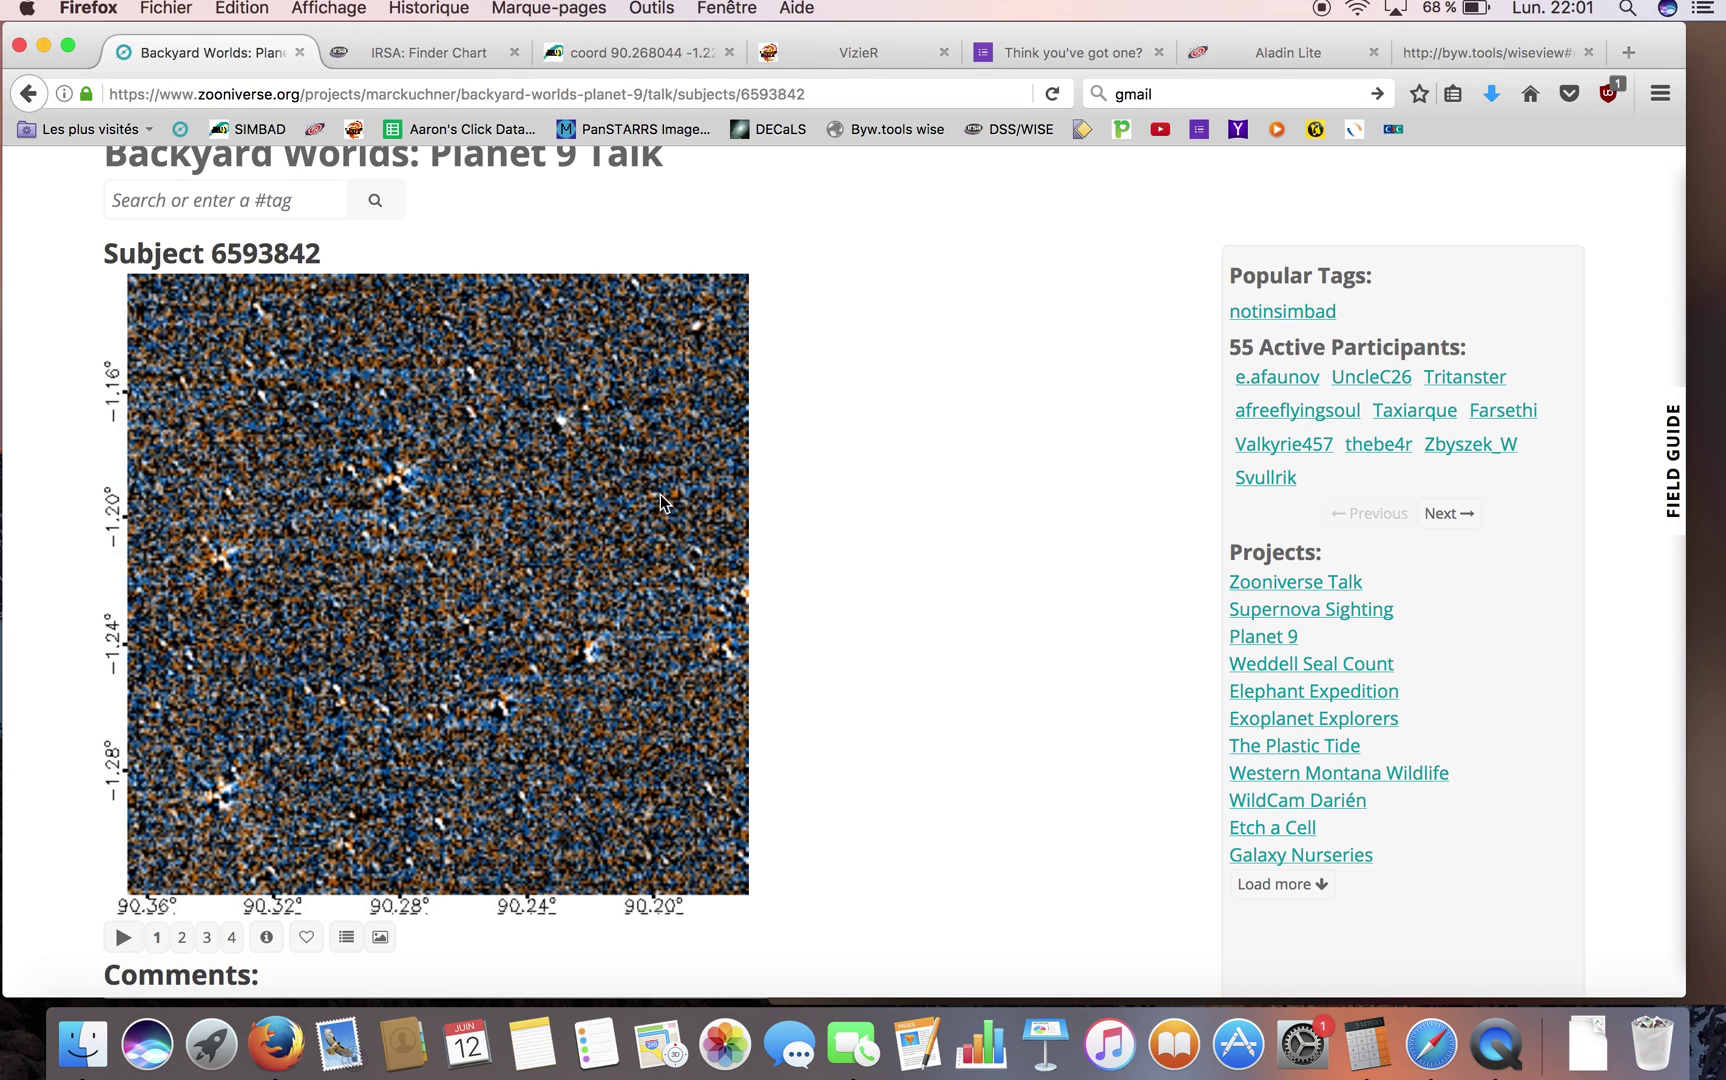
pyautogui.click(123, 937)
pyautogui.click(123, 937)
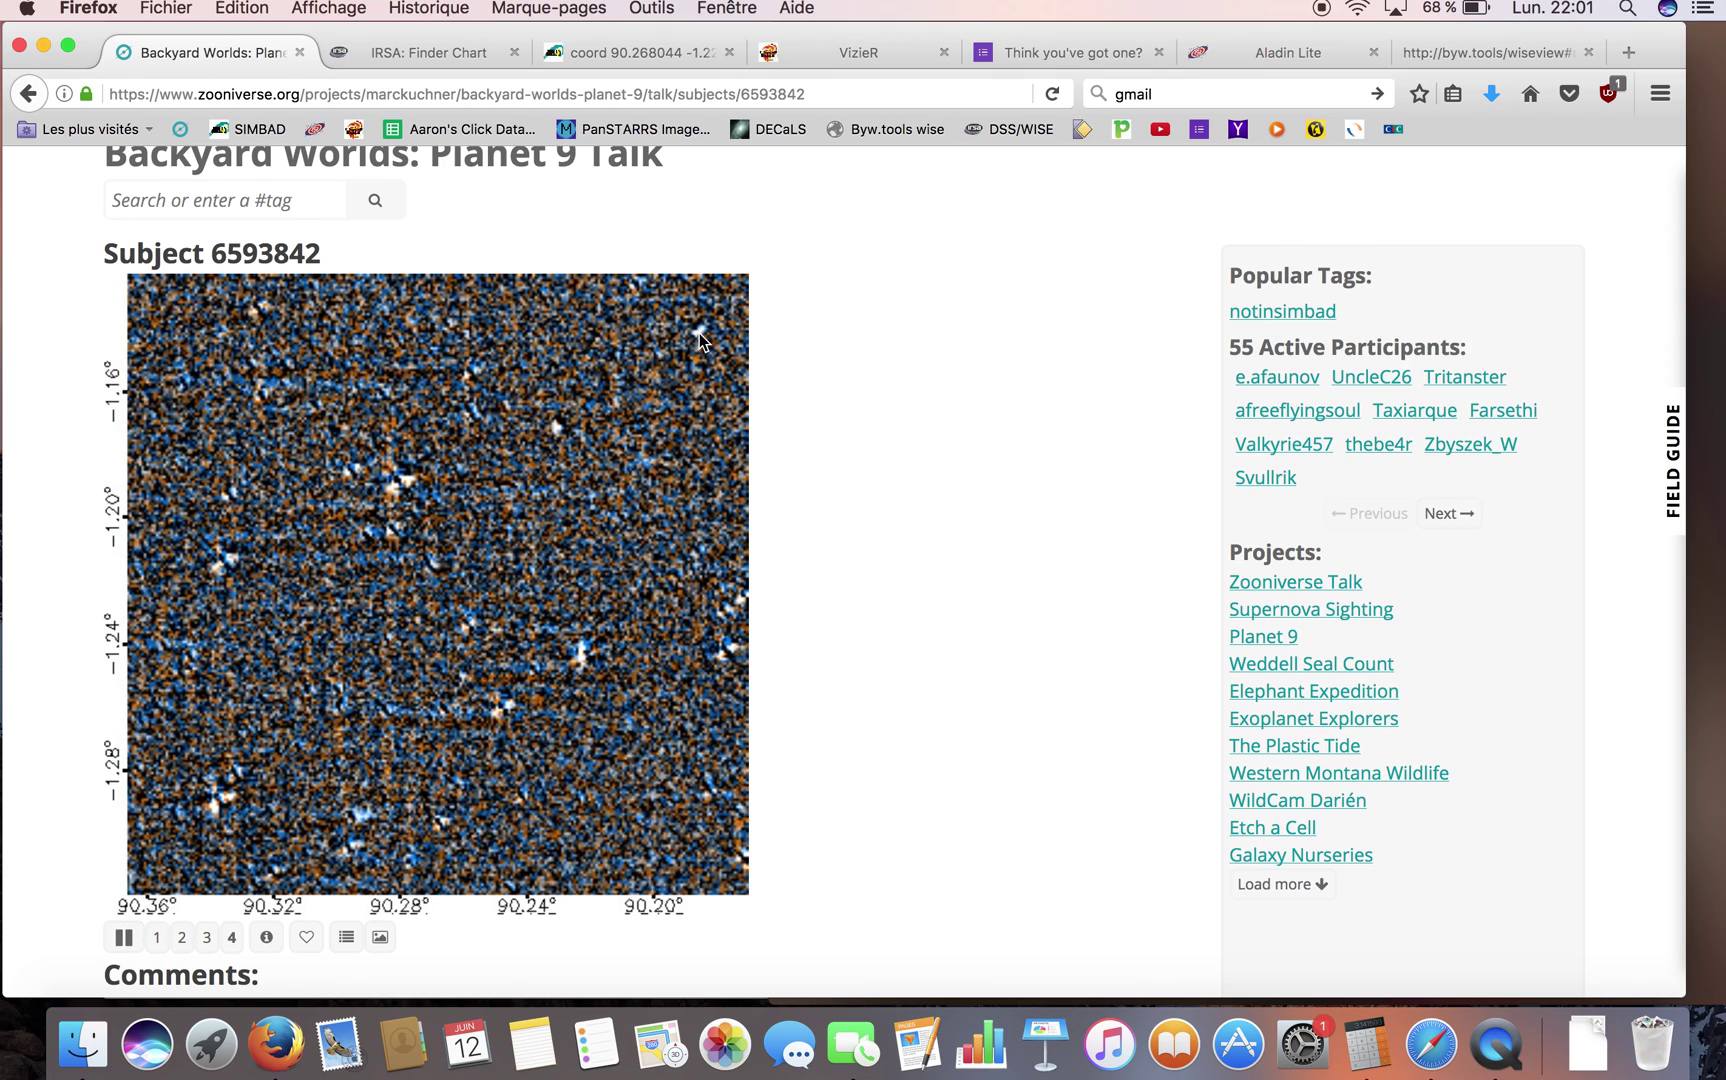
# - Look over the DSS, 2MASS and WISE cutouts in IRSA Finder Chart, then return to Aladin Lite
pyautogui.click(410, 58)
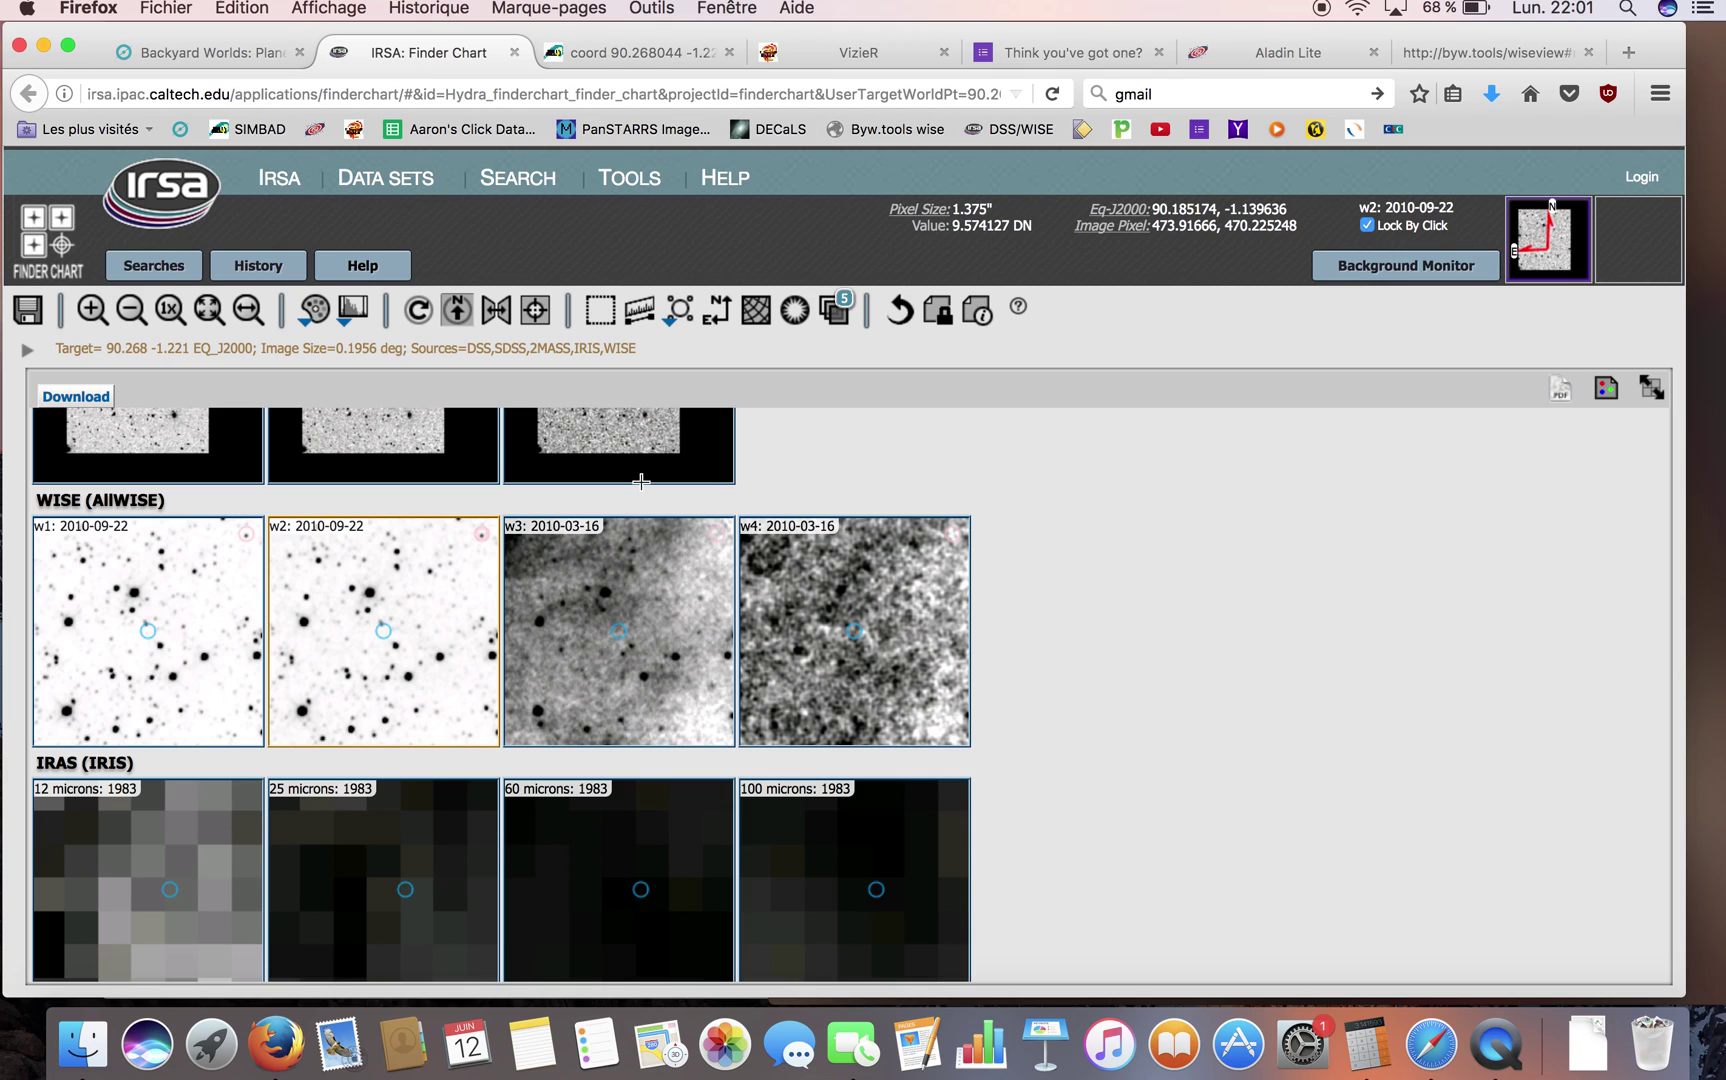
pyautogui.scroll(5, 1085, 566)
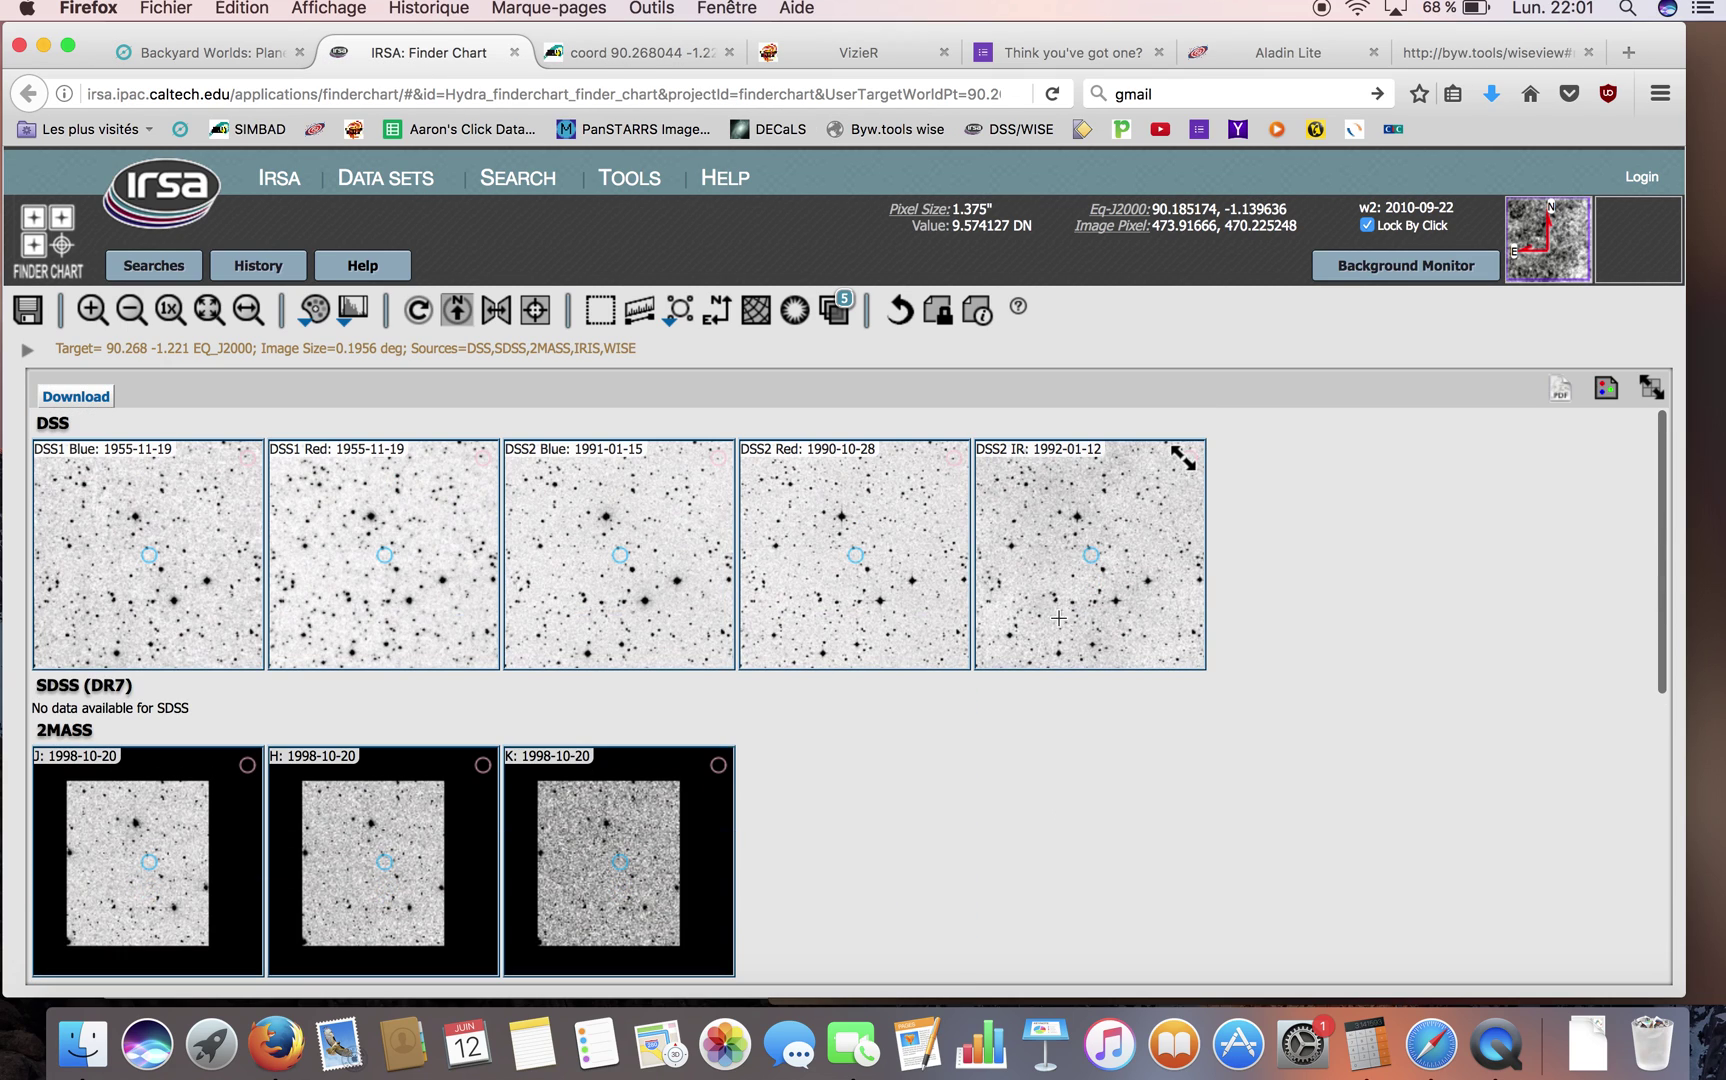
pyautogui.scroll(-3, 1002, 814)
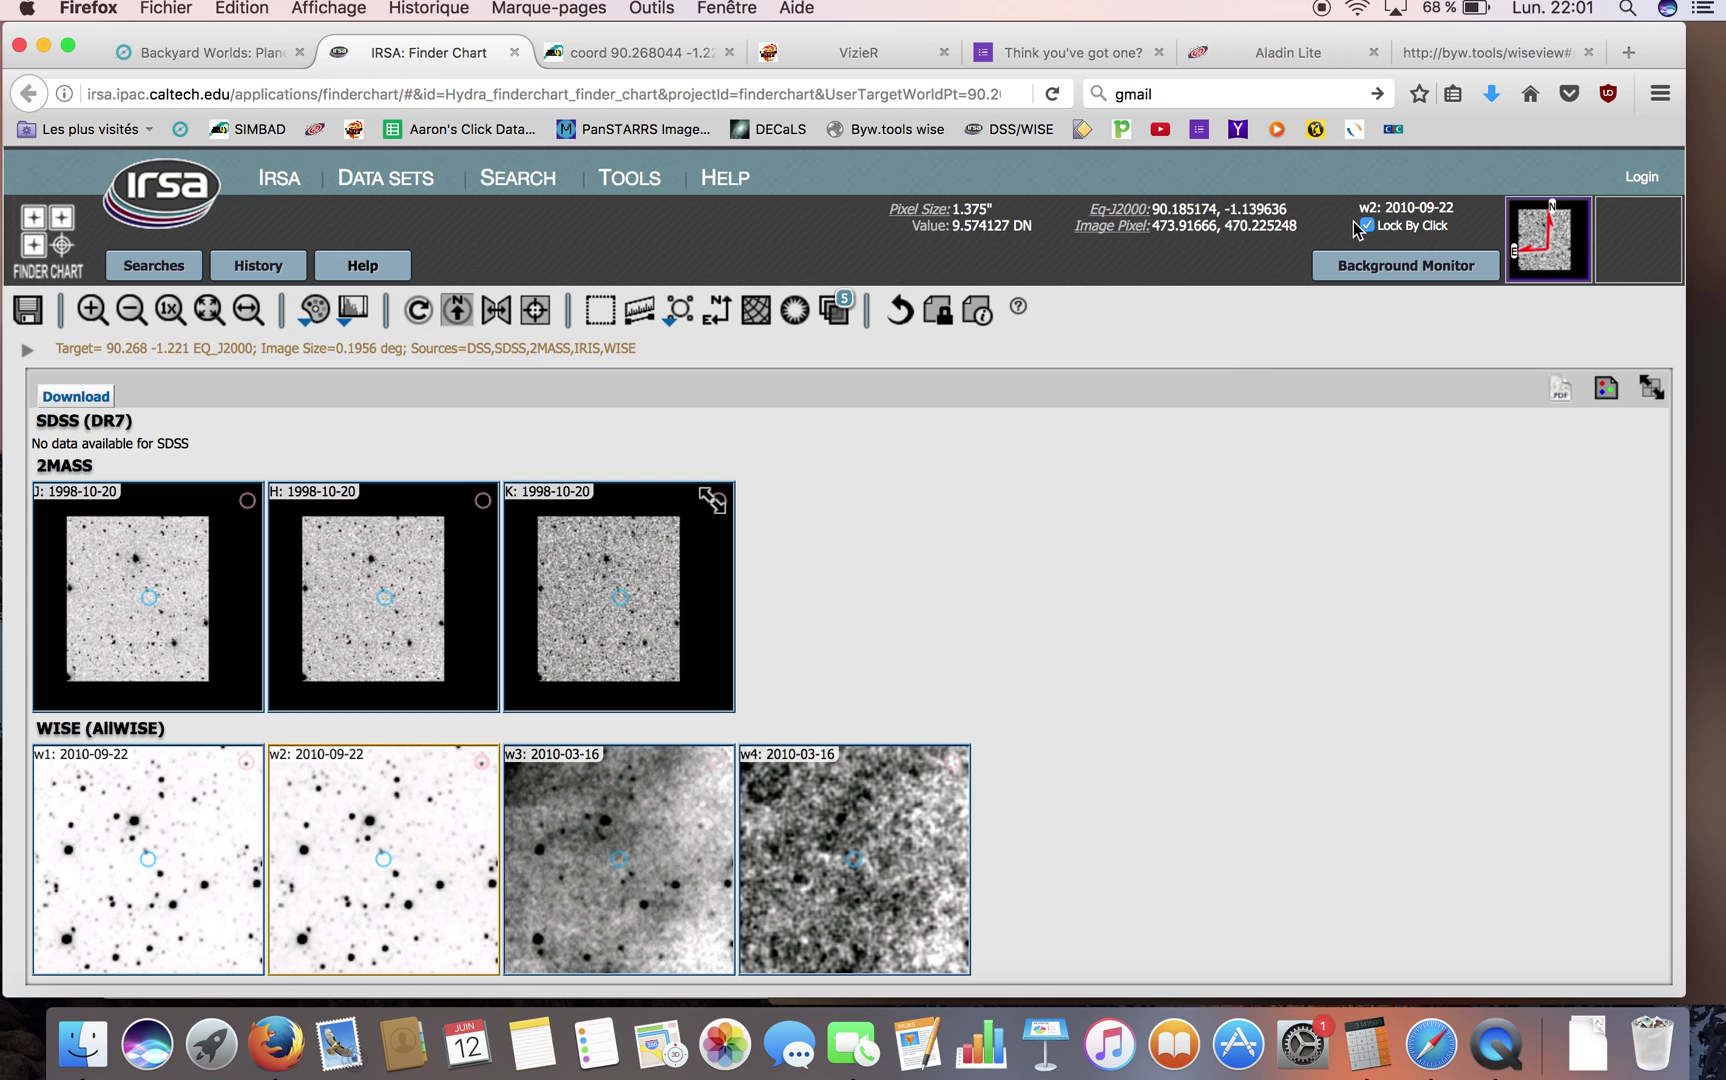
pyautogui.click(1276, 52)
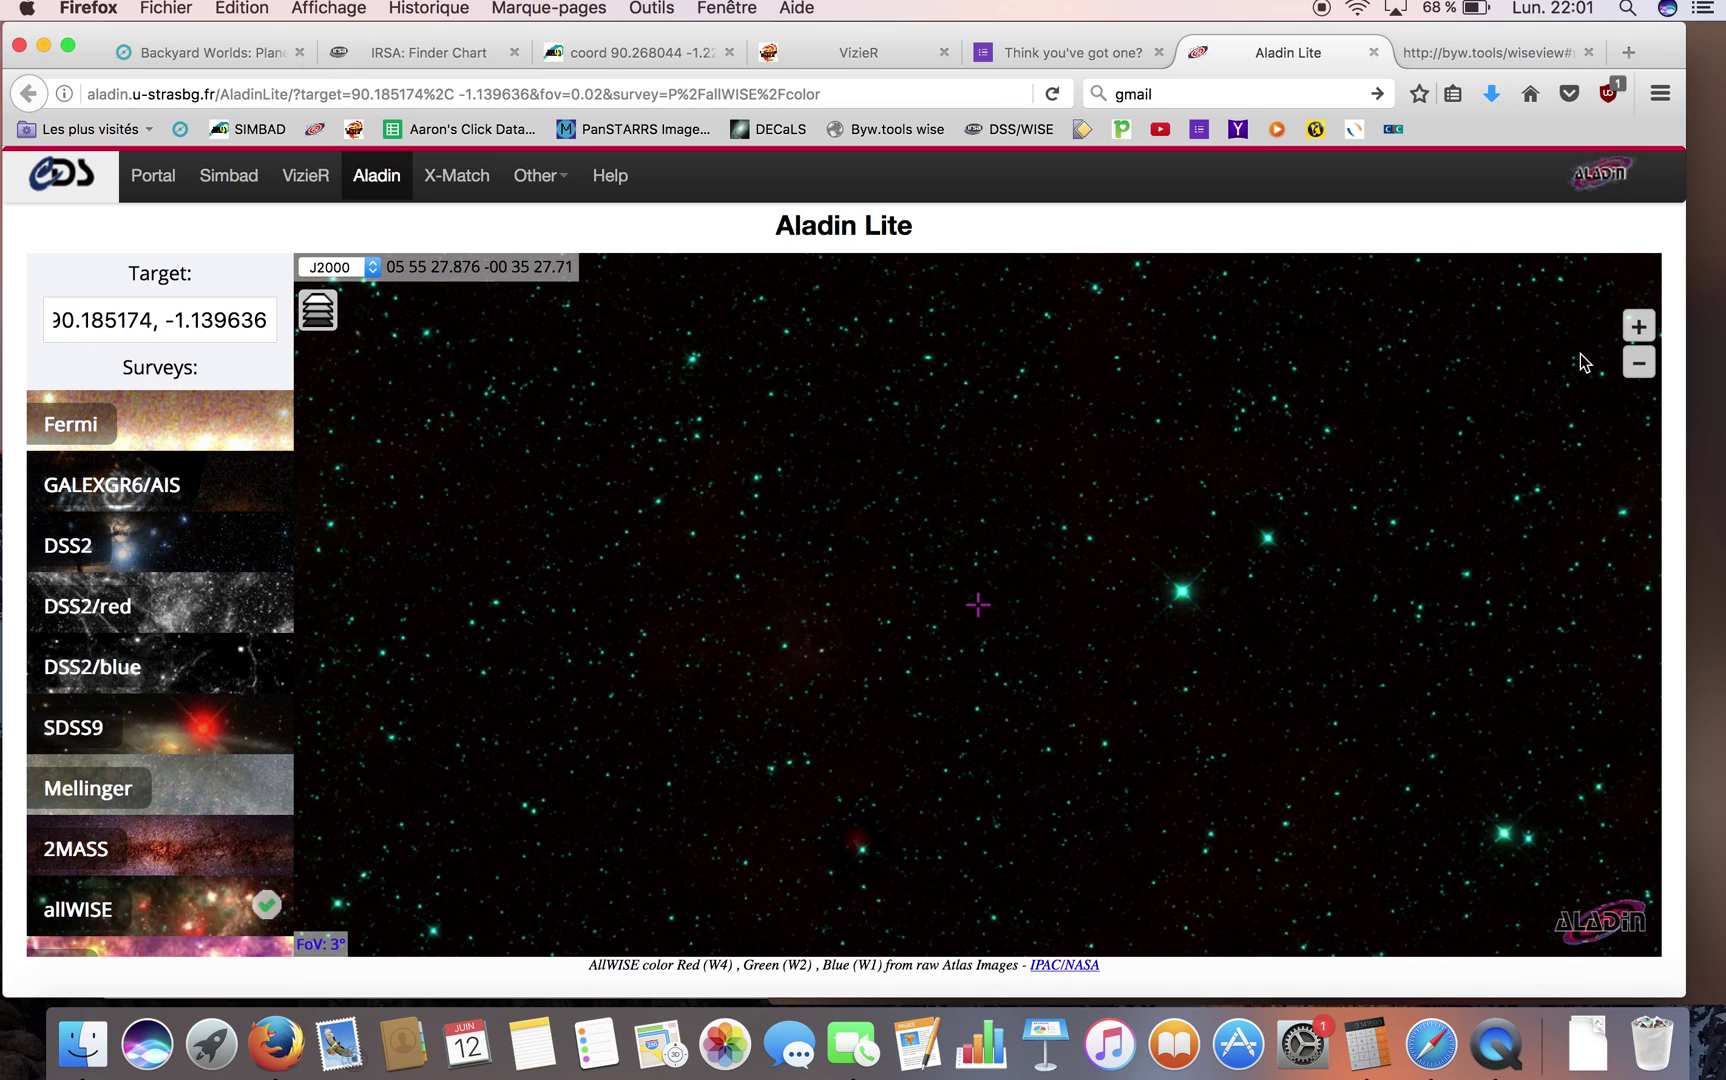
# - Zoom in on the green source and blink DSS2 against allWISE twice, finishing on DSS2
pyautogui.click(1641, 327)
pyautogui.click(1641, 327)
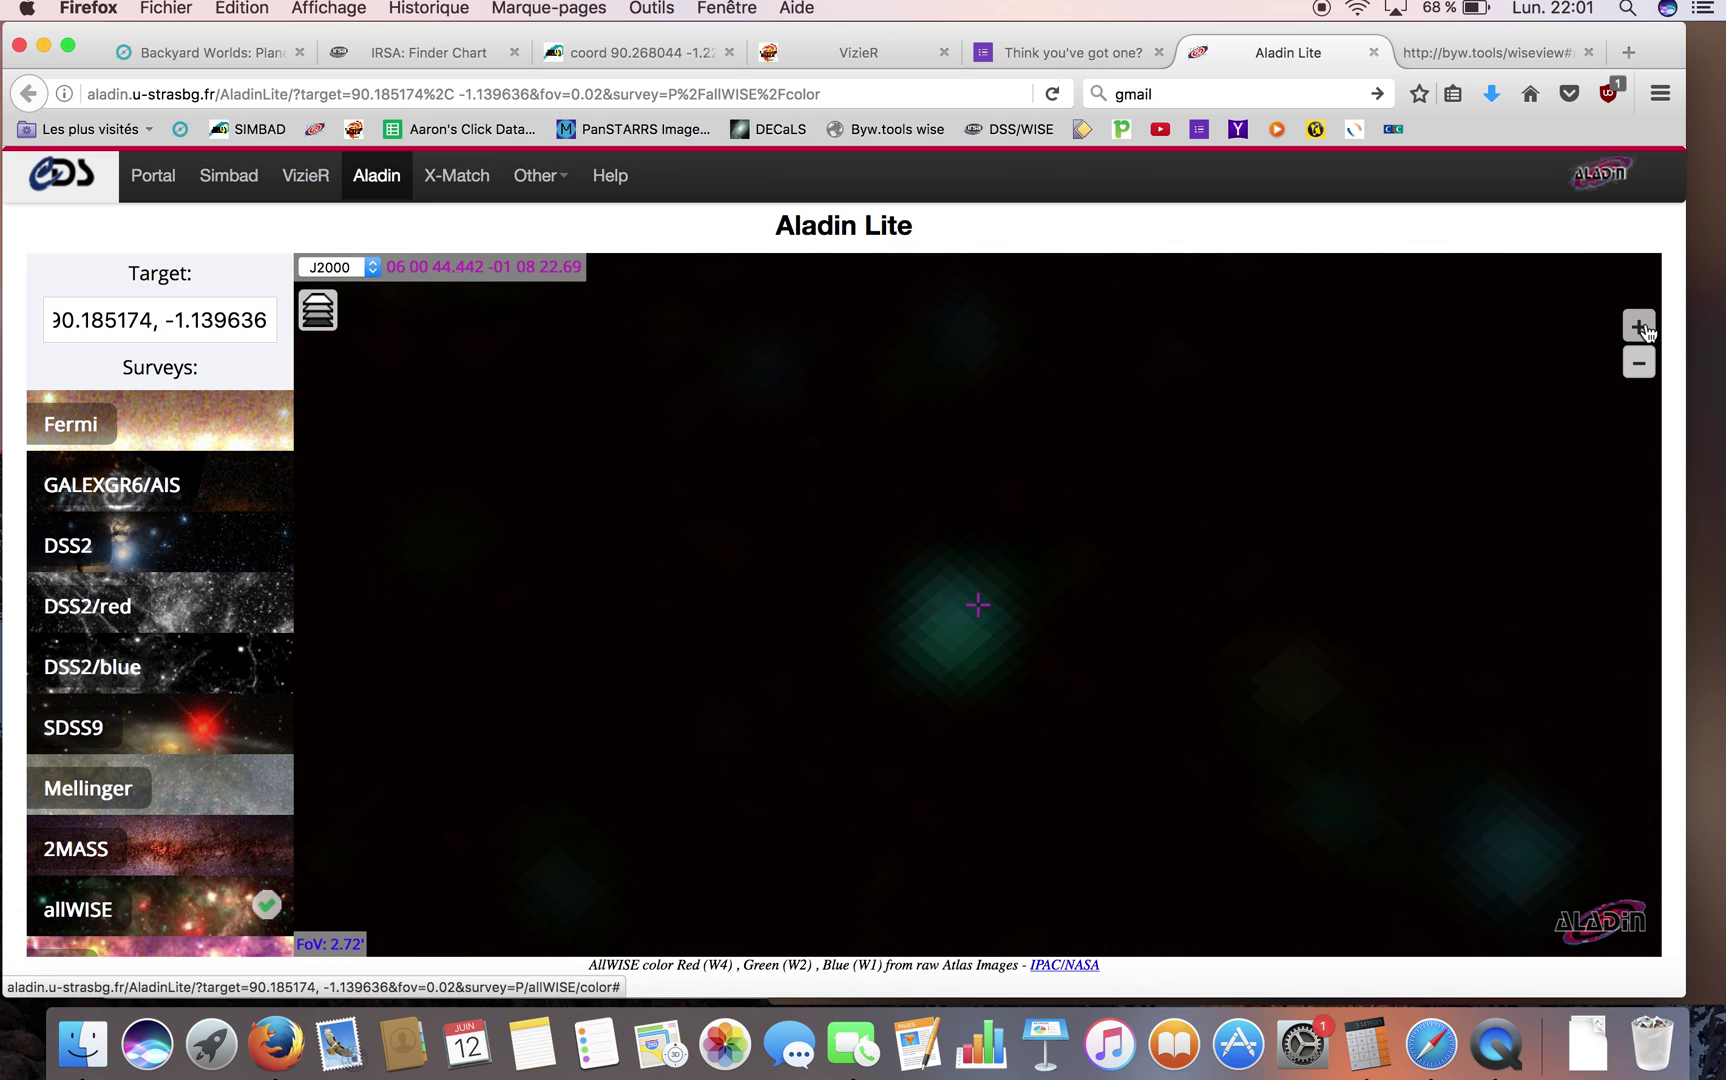
pyautogui.moveTo(1325, 629); pyautogui.dragTo(1364, 590)
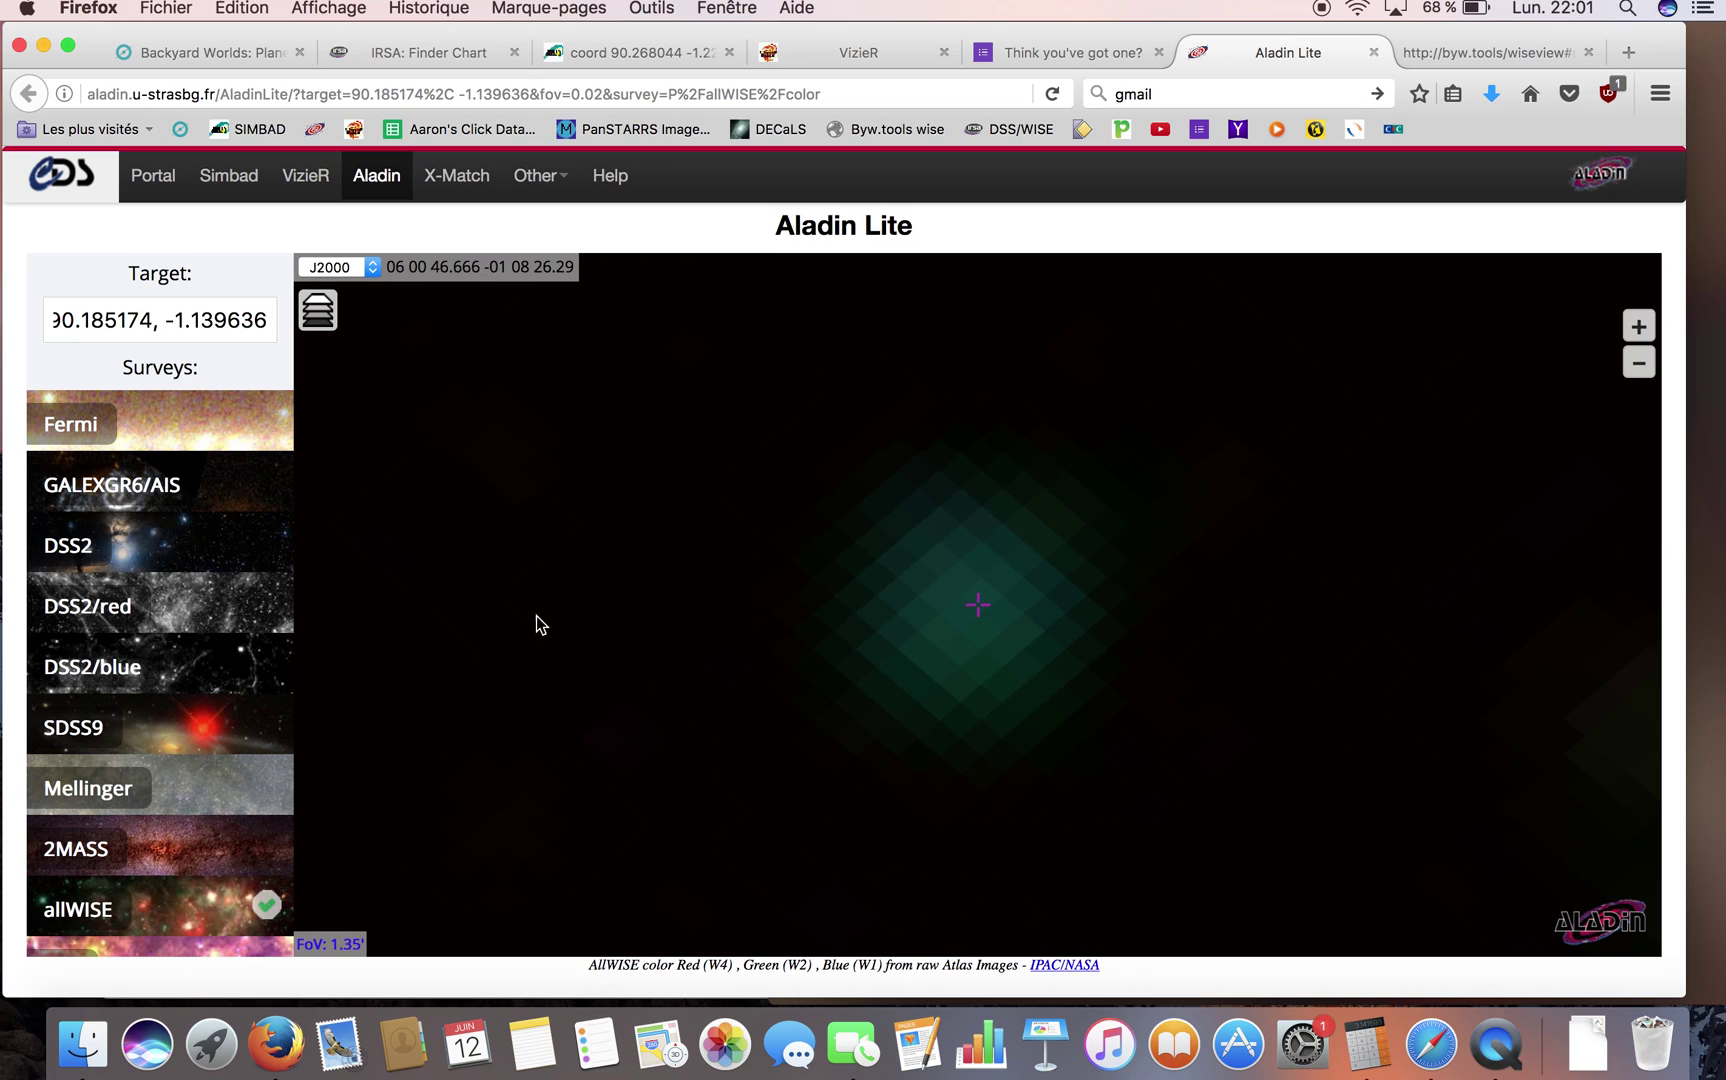
pyautogui.click(205, 548)
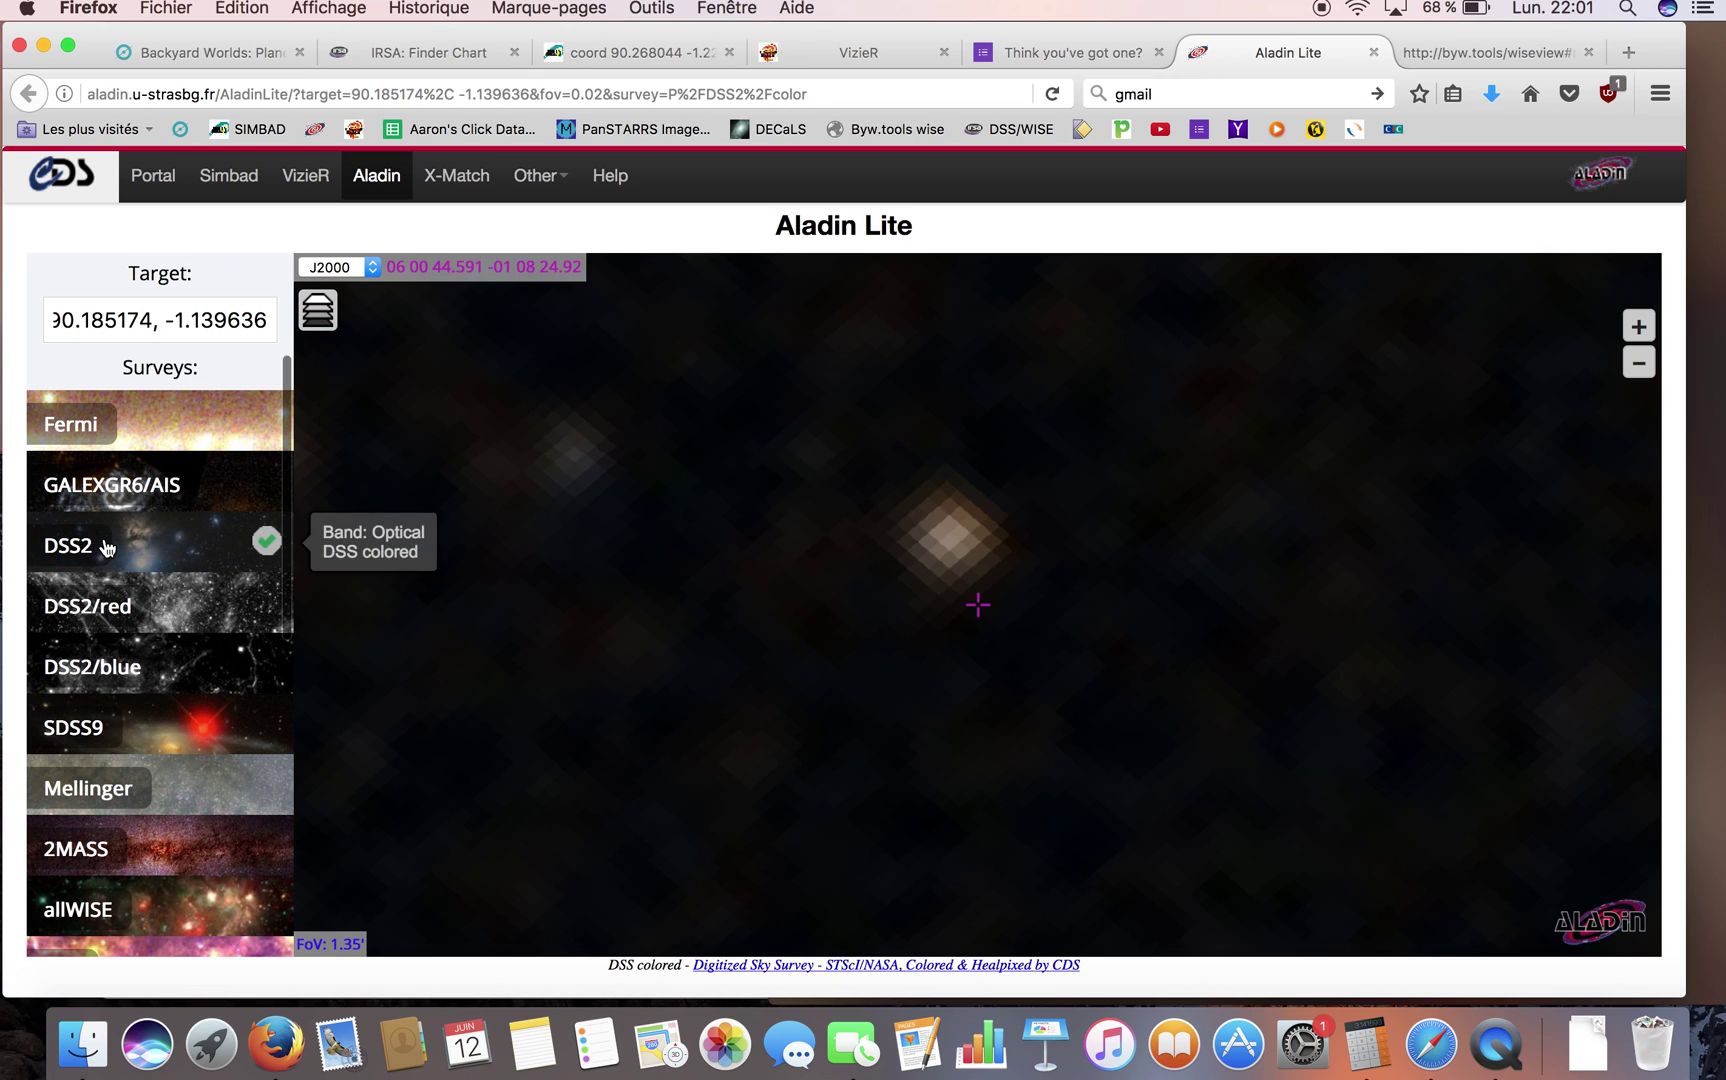
pyautogui.click(150, 905)
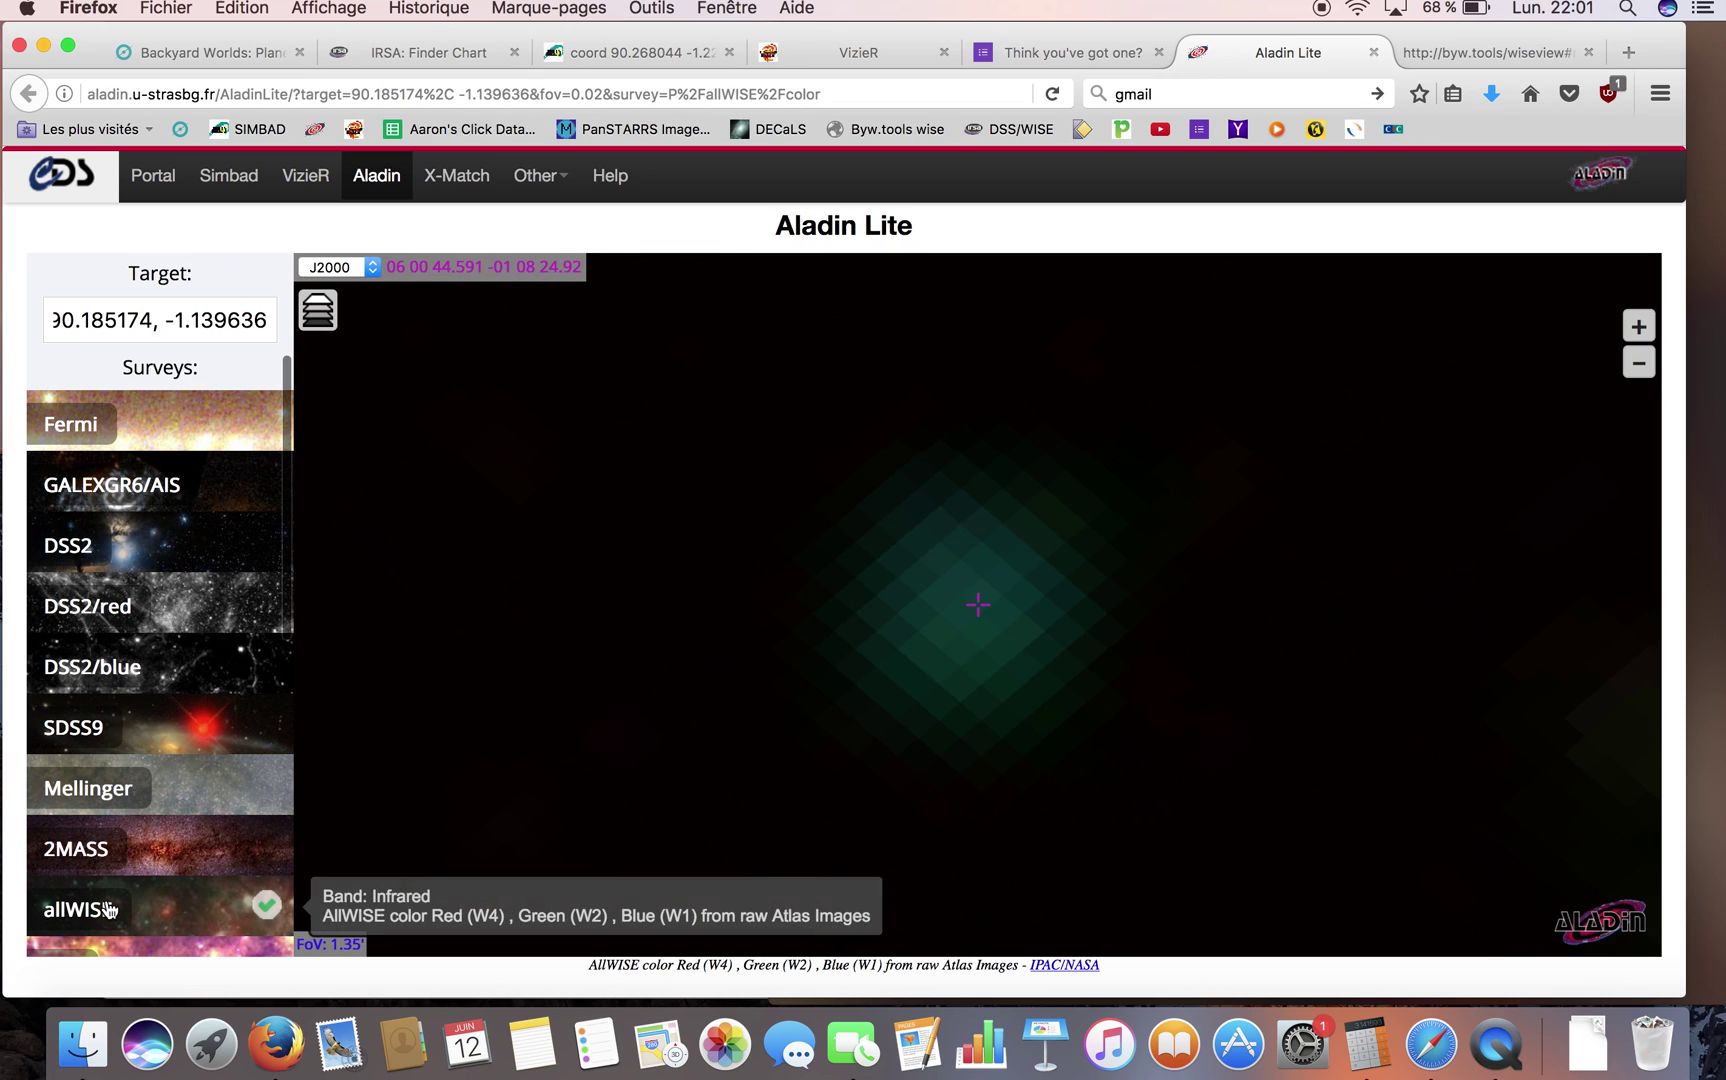
pyautogui.click(148, 549)
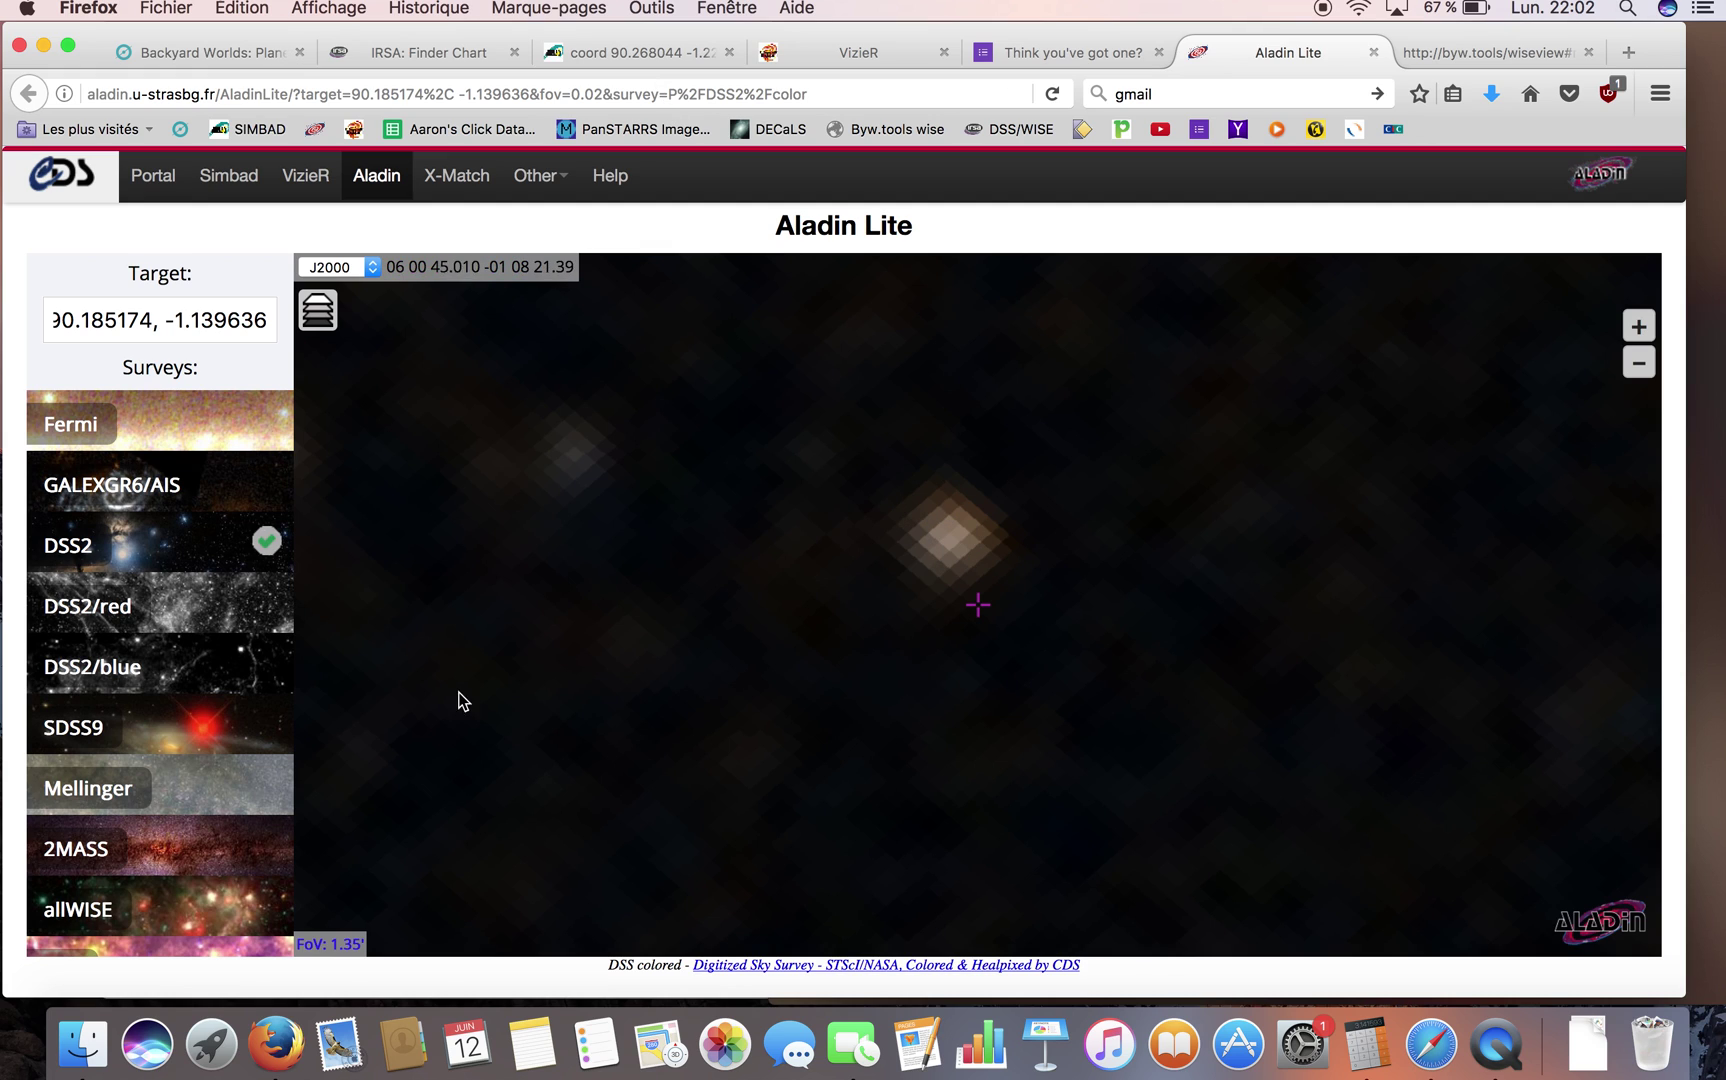
pyautogui.click(140, 908)
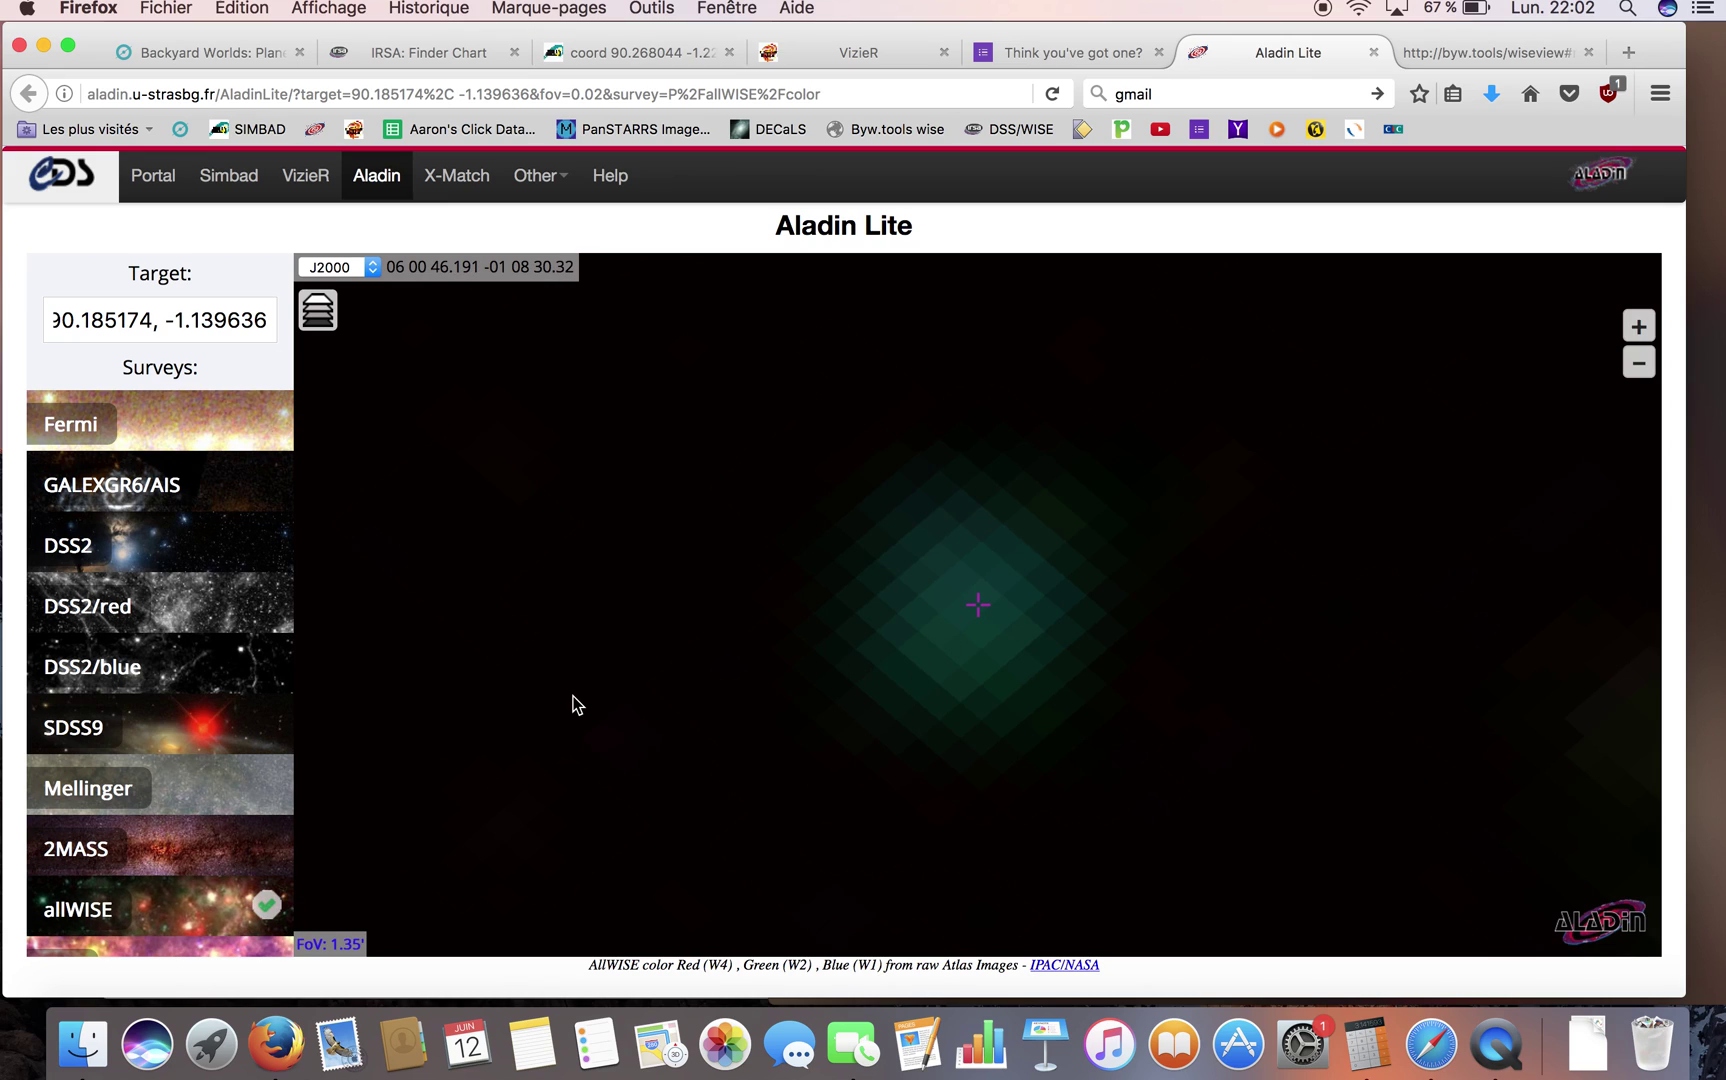
pyautogui.click(243, 556)
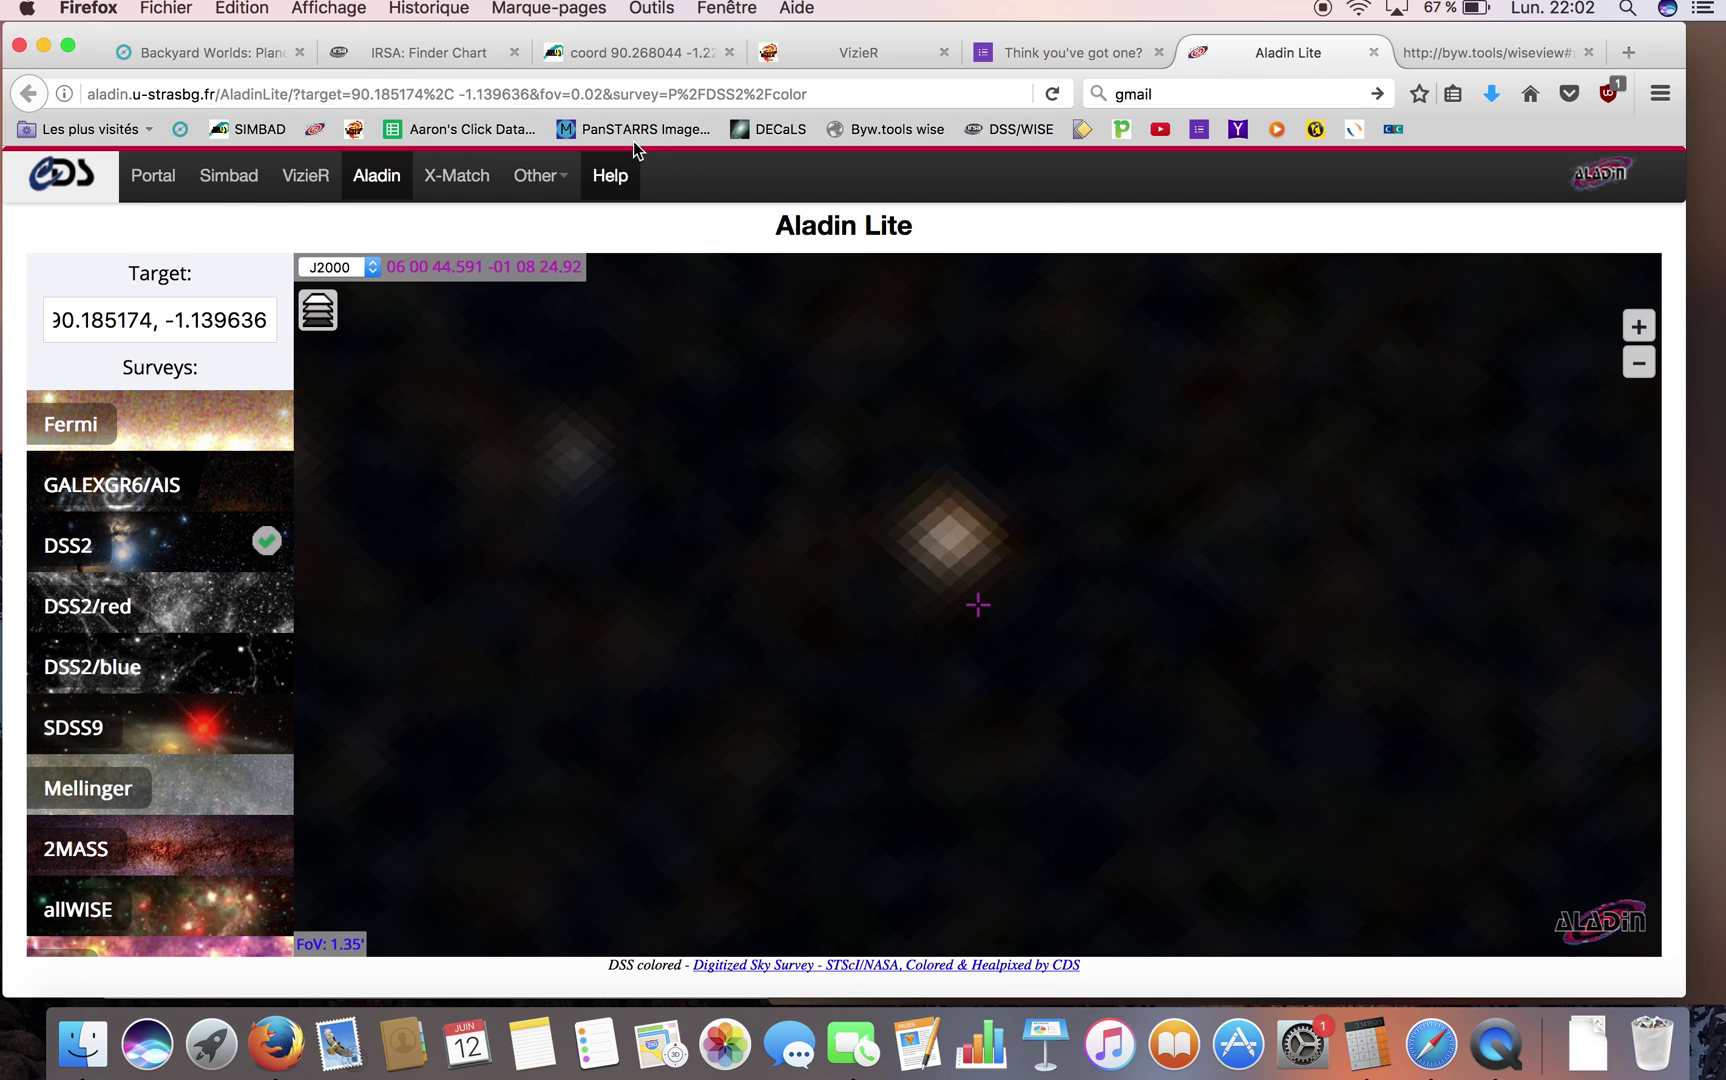
pyautogui.click(847, 1050)
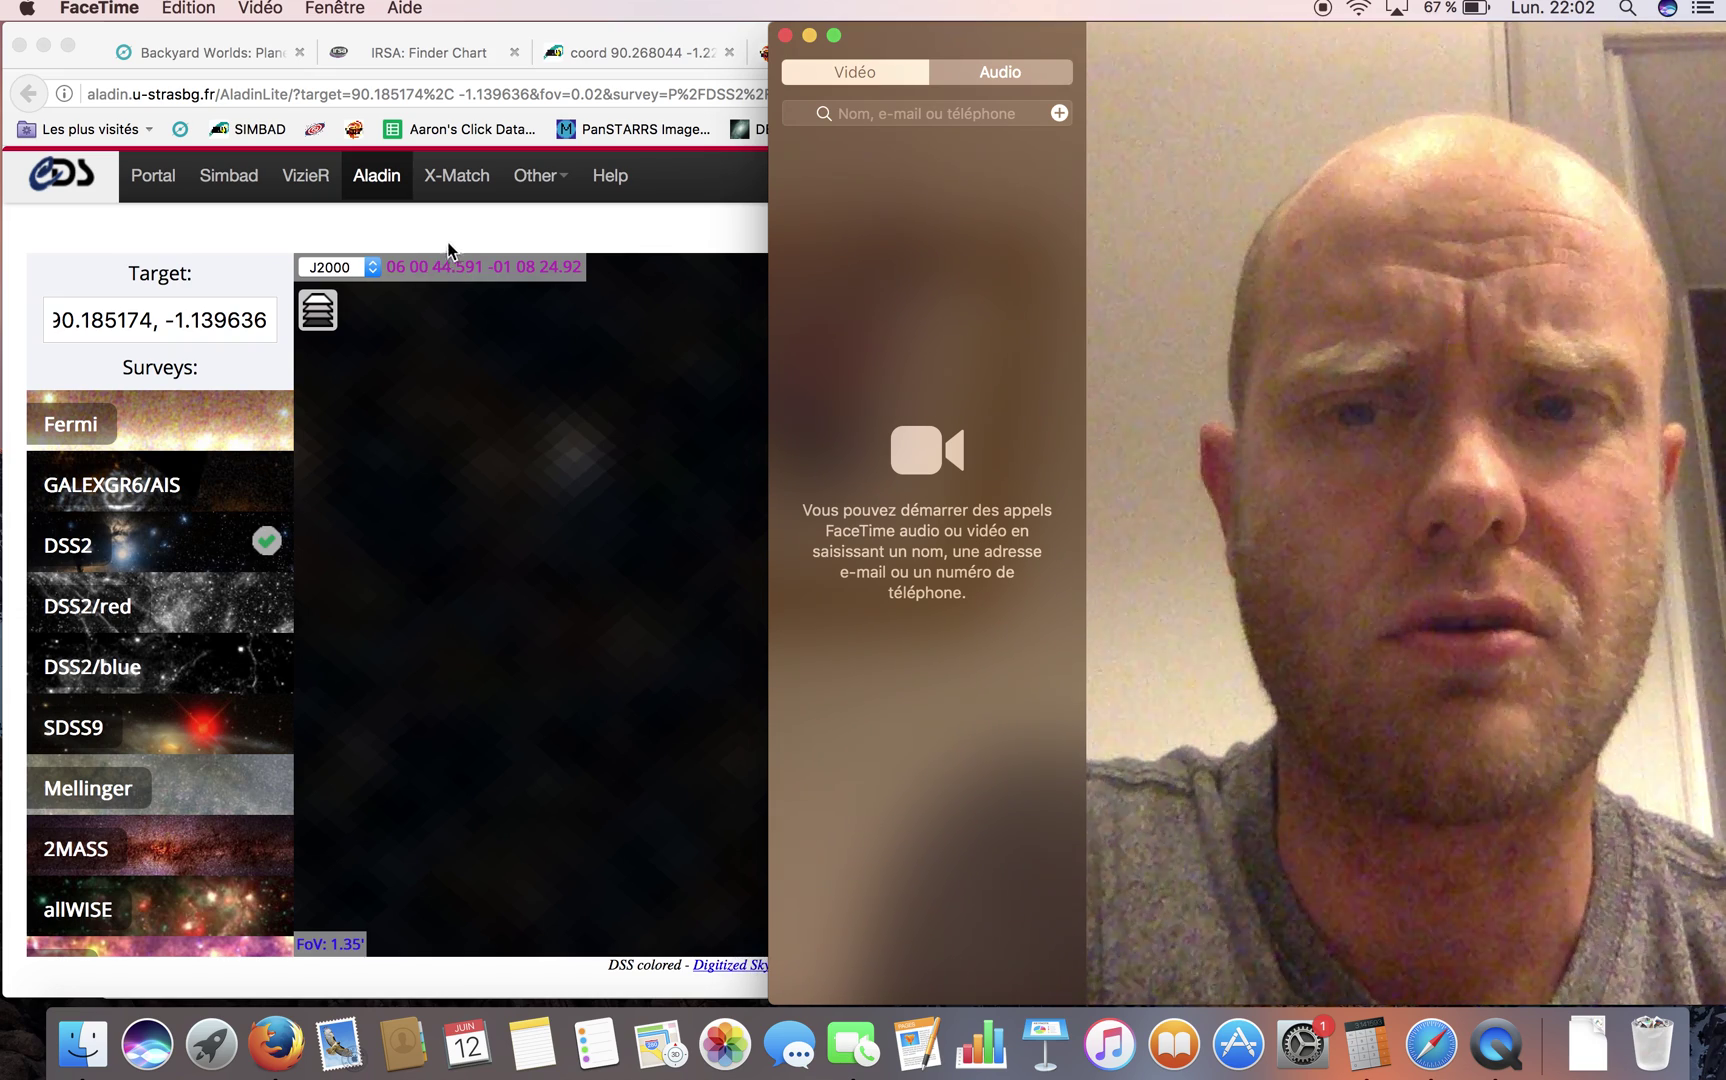
pyautogui.click(469, 218)
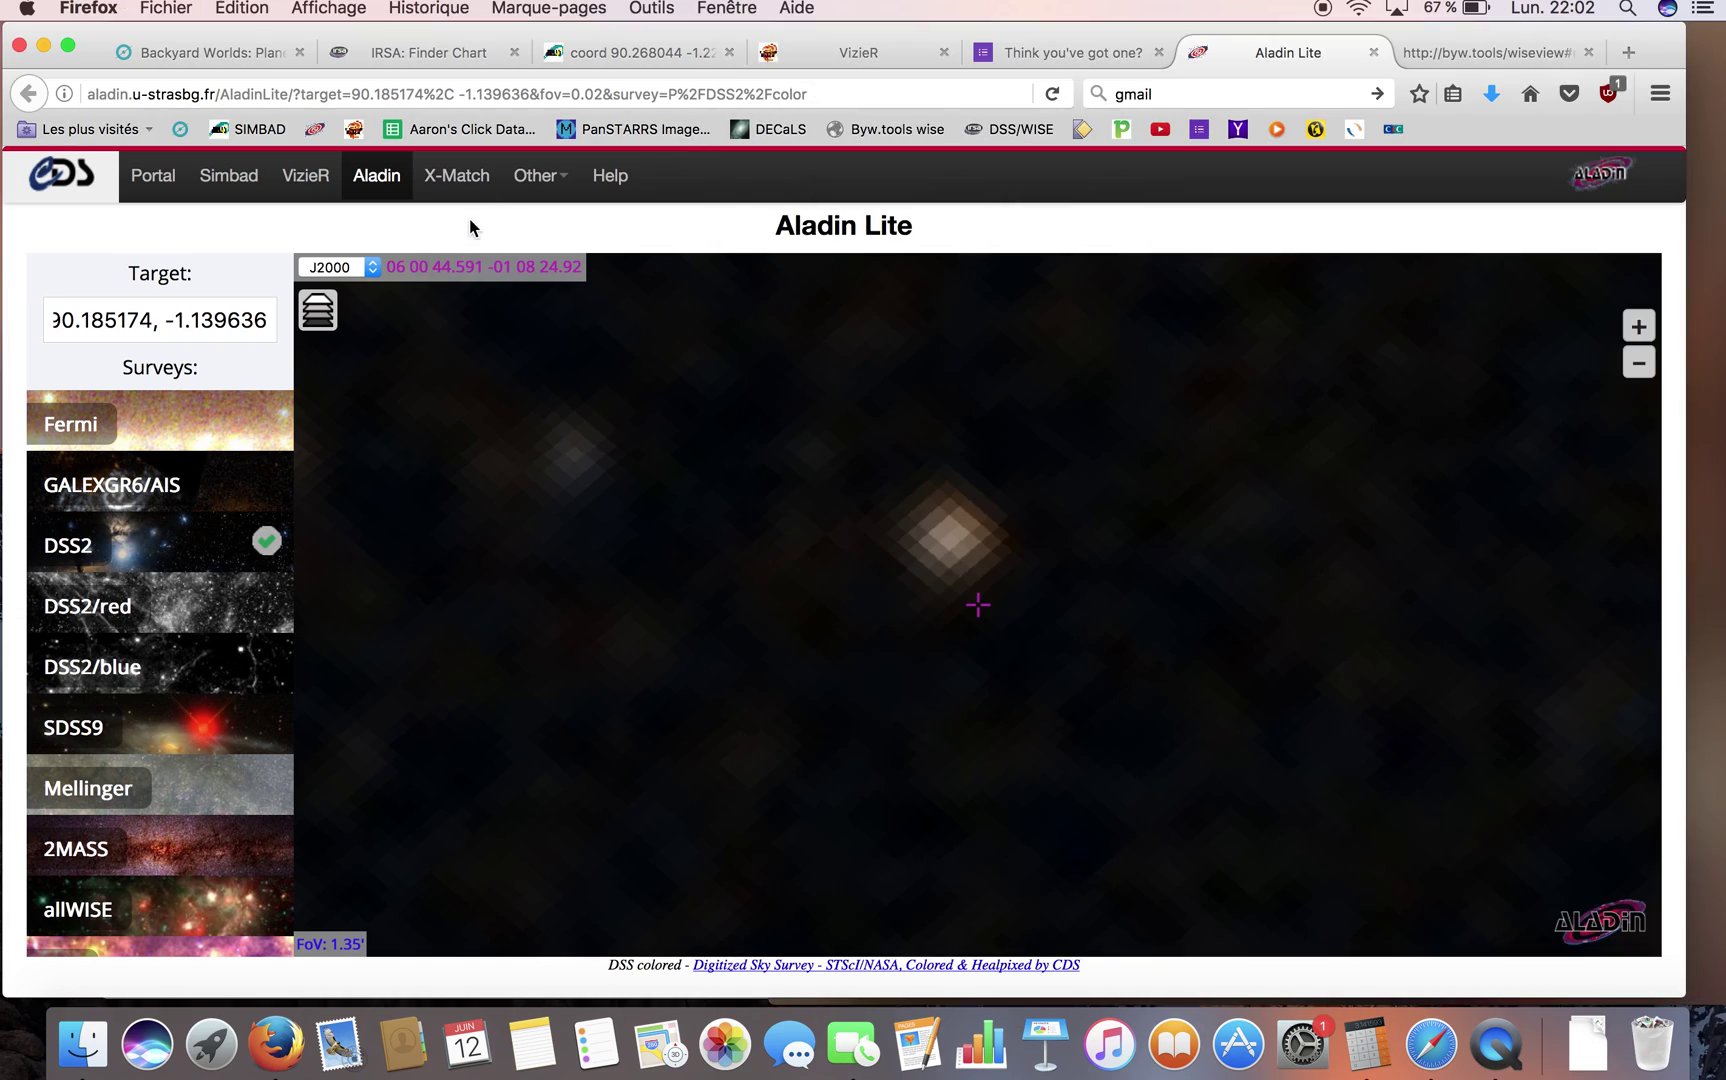
# - Search all VizieR catalogues within 2 arcmin of 90.185174, -1.139636
pyautogui.click(858, 52)
pyautogui.click(536, 547)
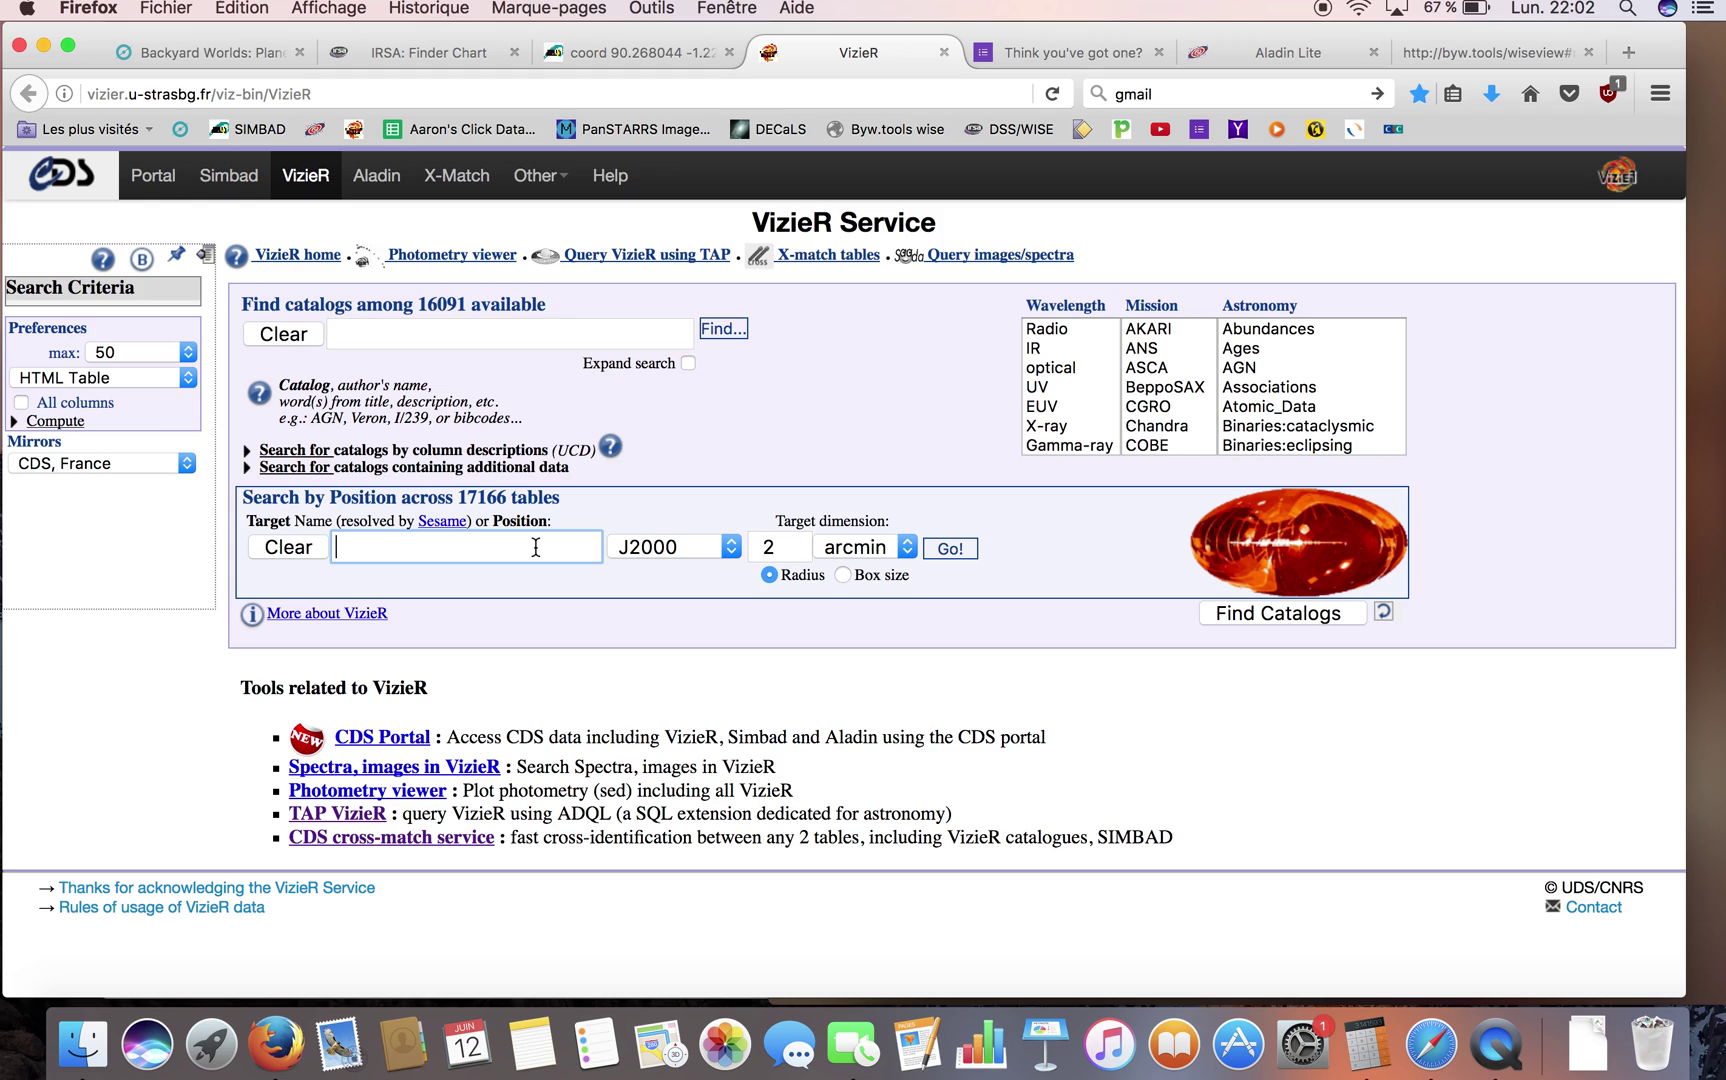
pyautogui.write('90.185174, -1.139636')
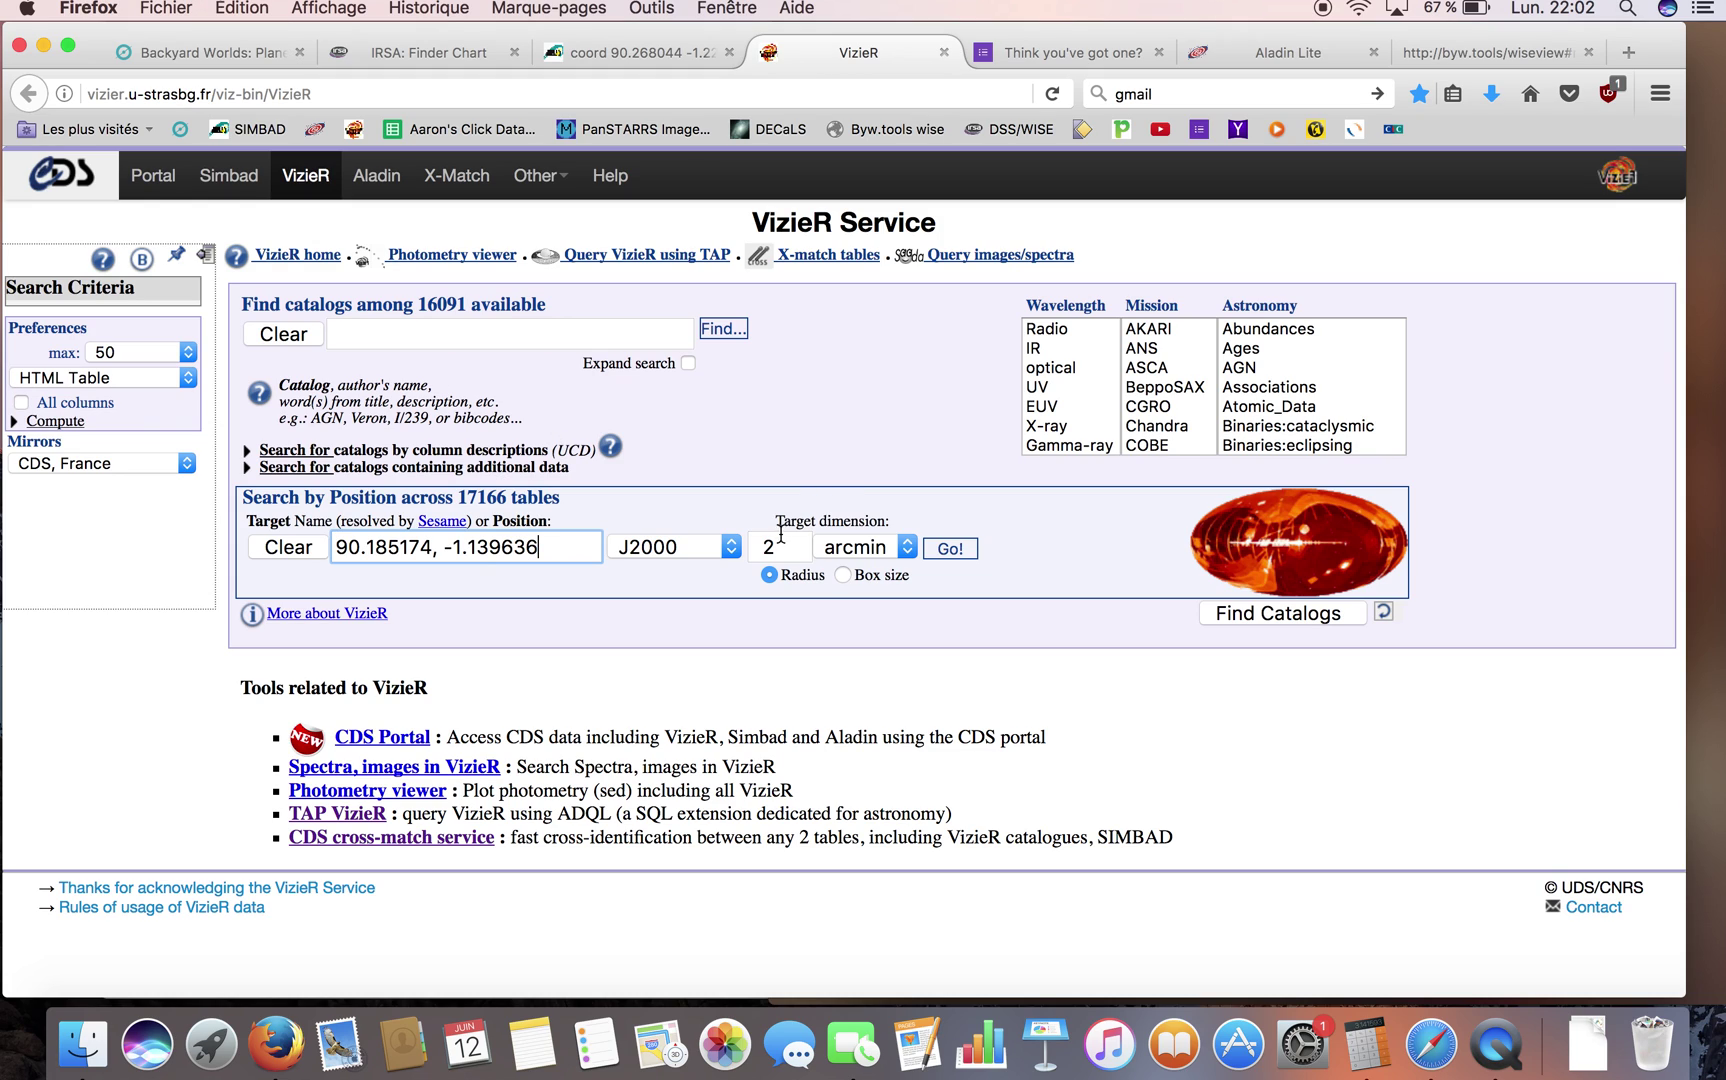
pyautogui.press('Tab')
pyautogui.press('Tab')
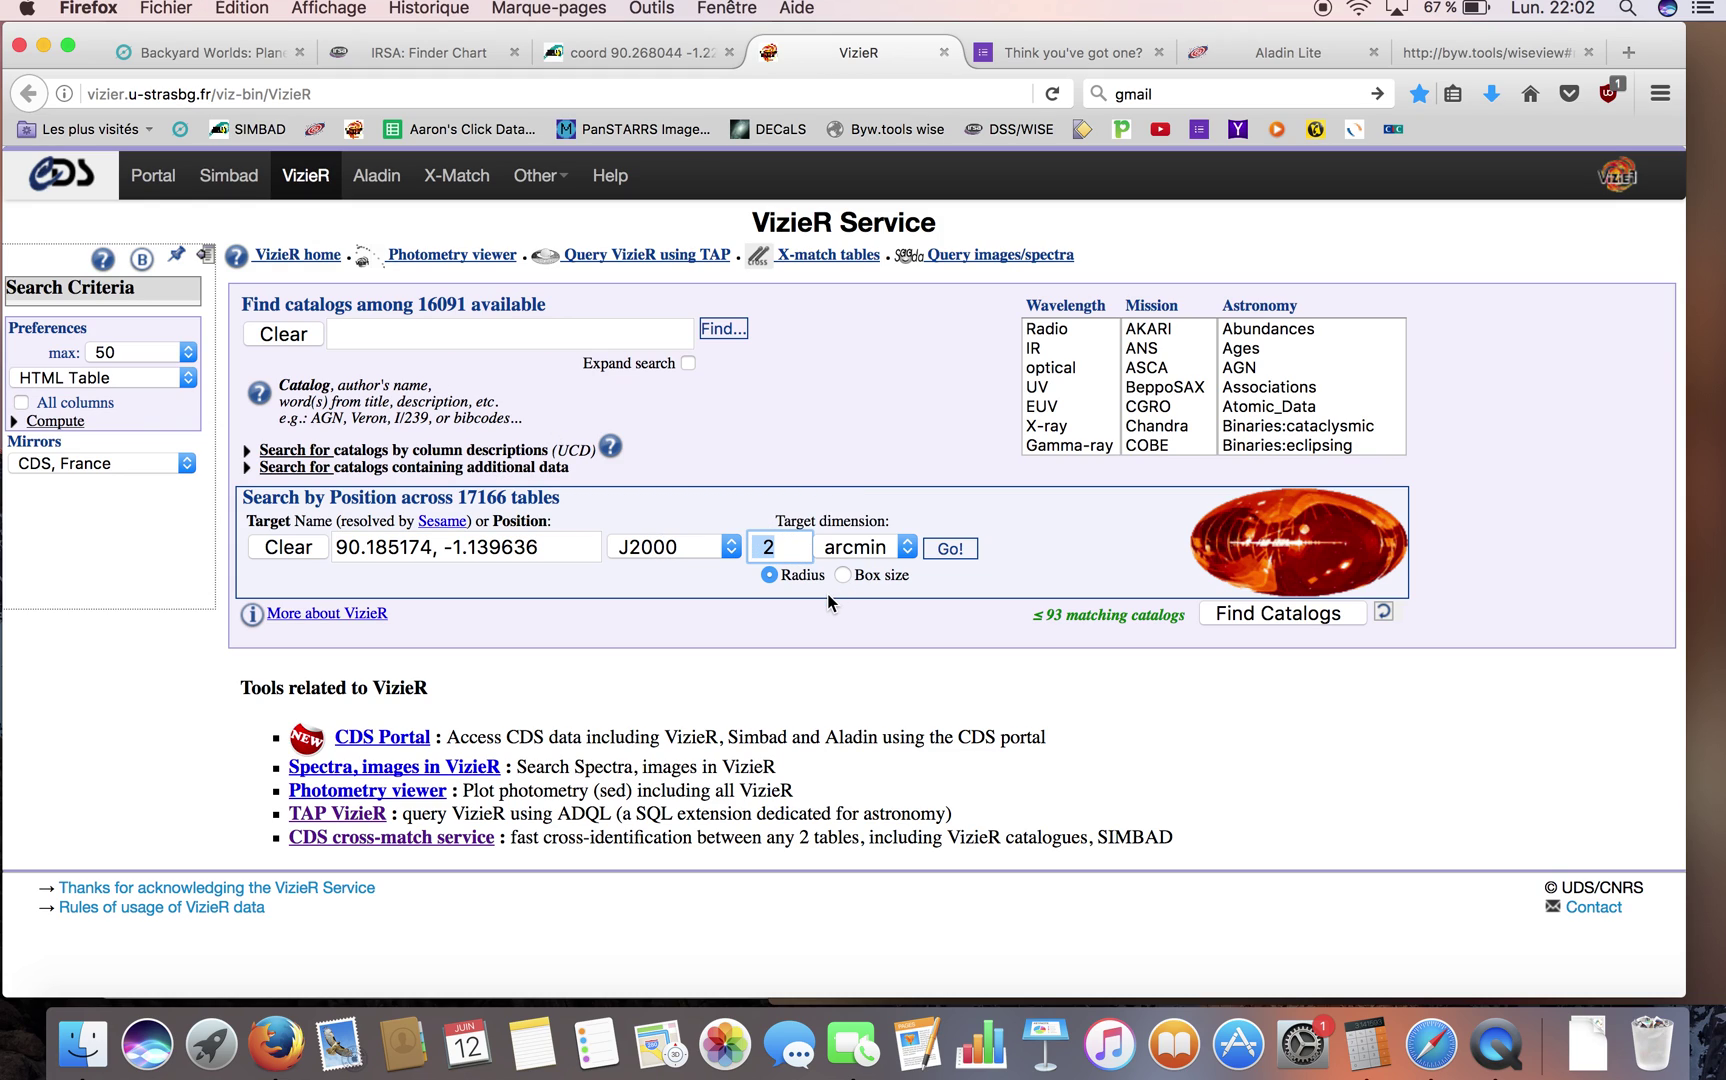
pyautogui.click(950, 549)
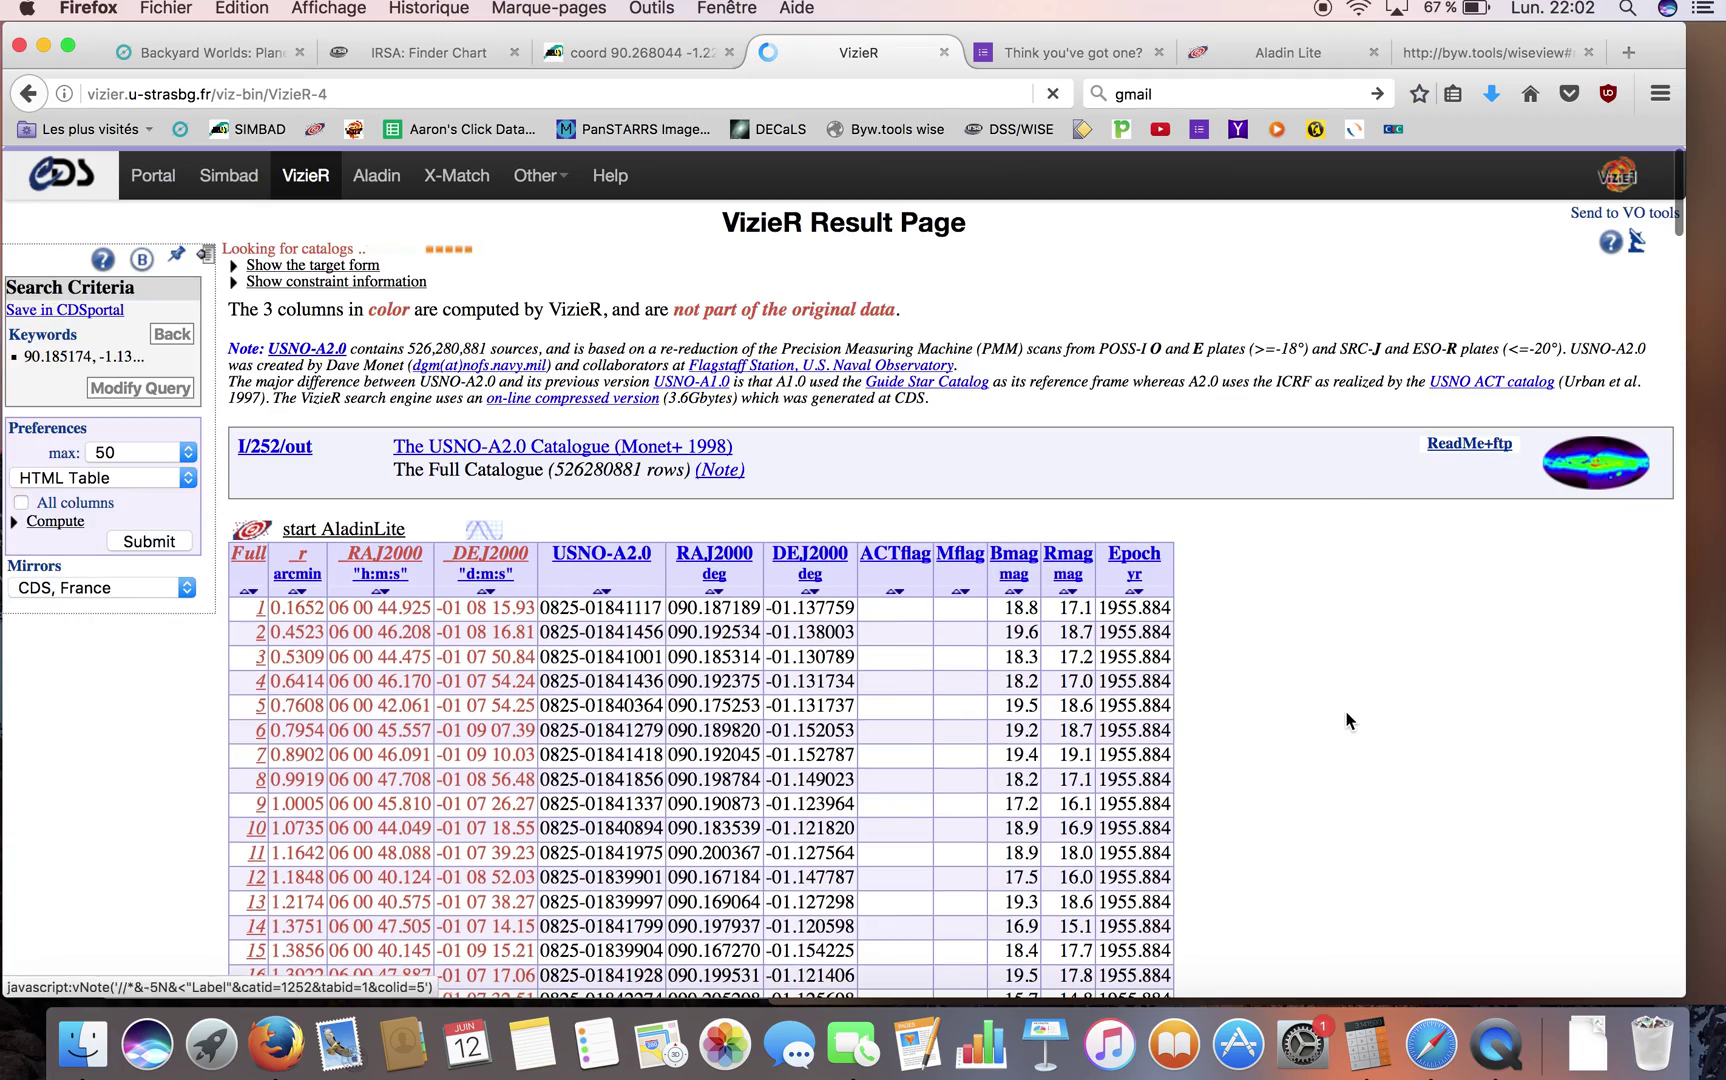
# - Review the matches from GSC2.3, PPMXL, XPM, URAT1 and UCAC5 down to 2MASS
pyautogui.scroll(-5, 1347, 720)
pyautogui.scroll(-1, 1347, 720)
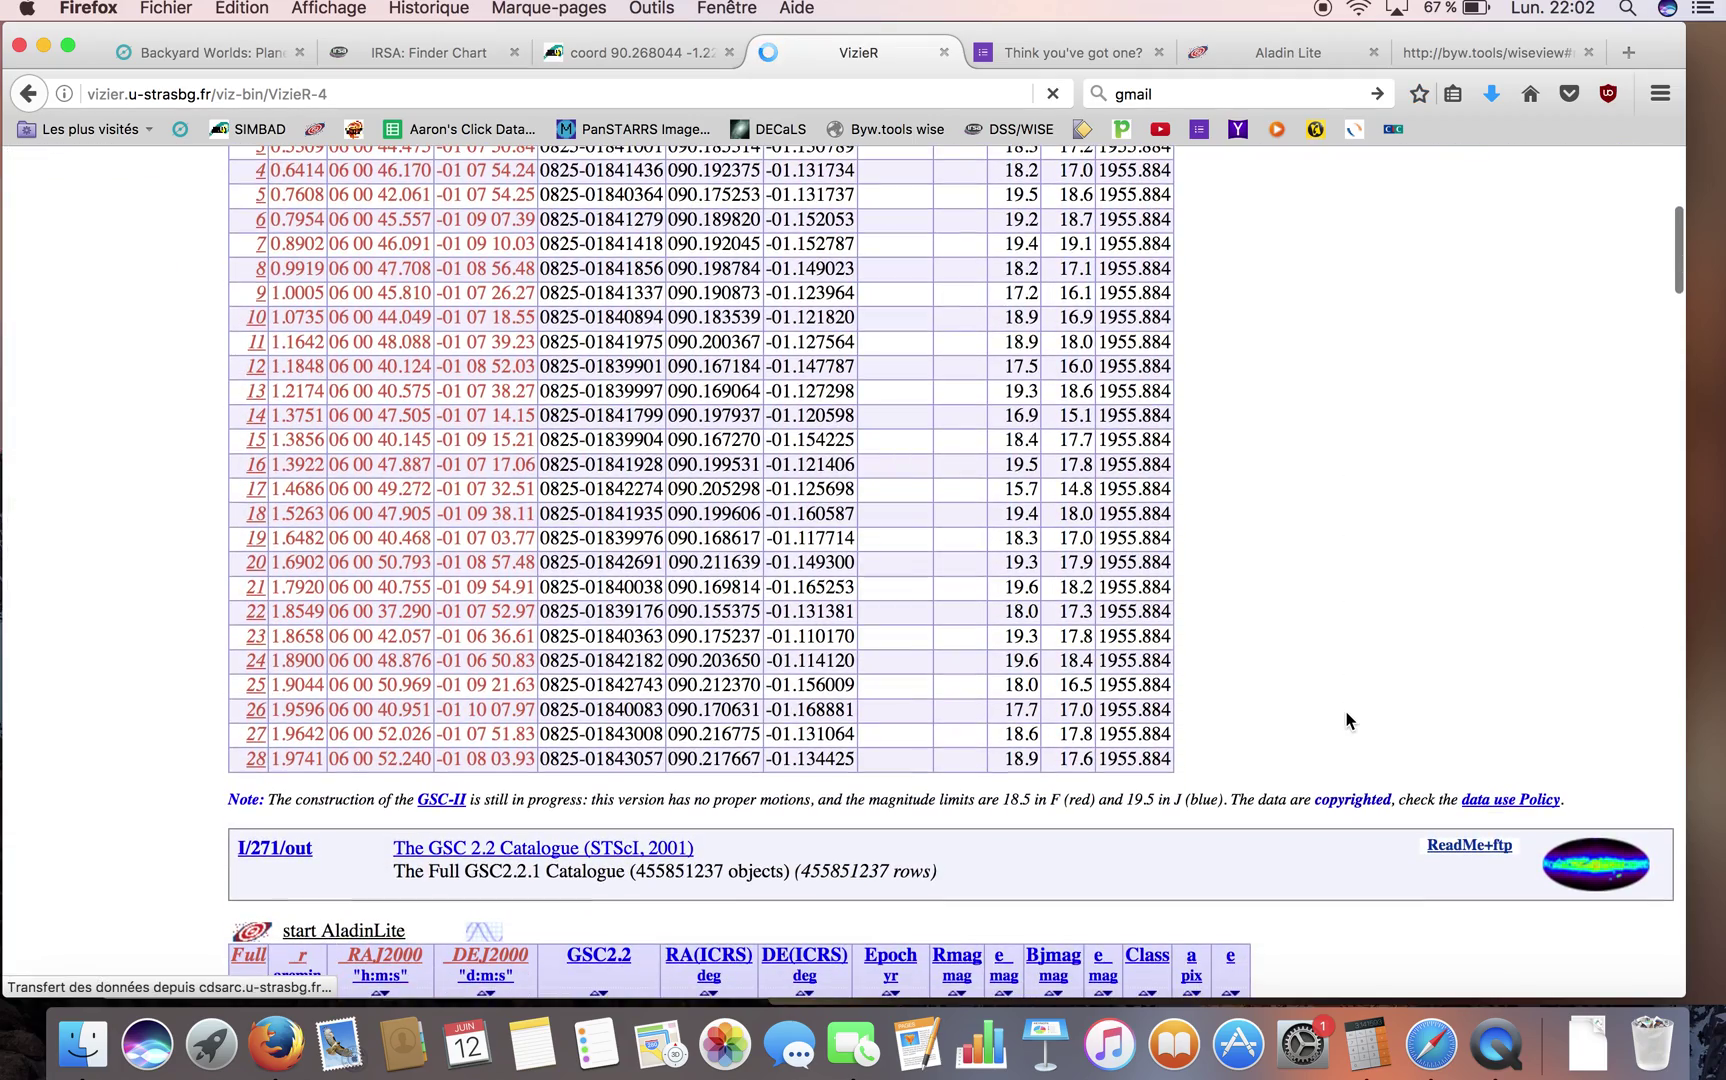
pyautogui.scroll(-7, 1347, 720)
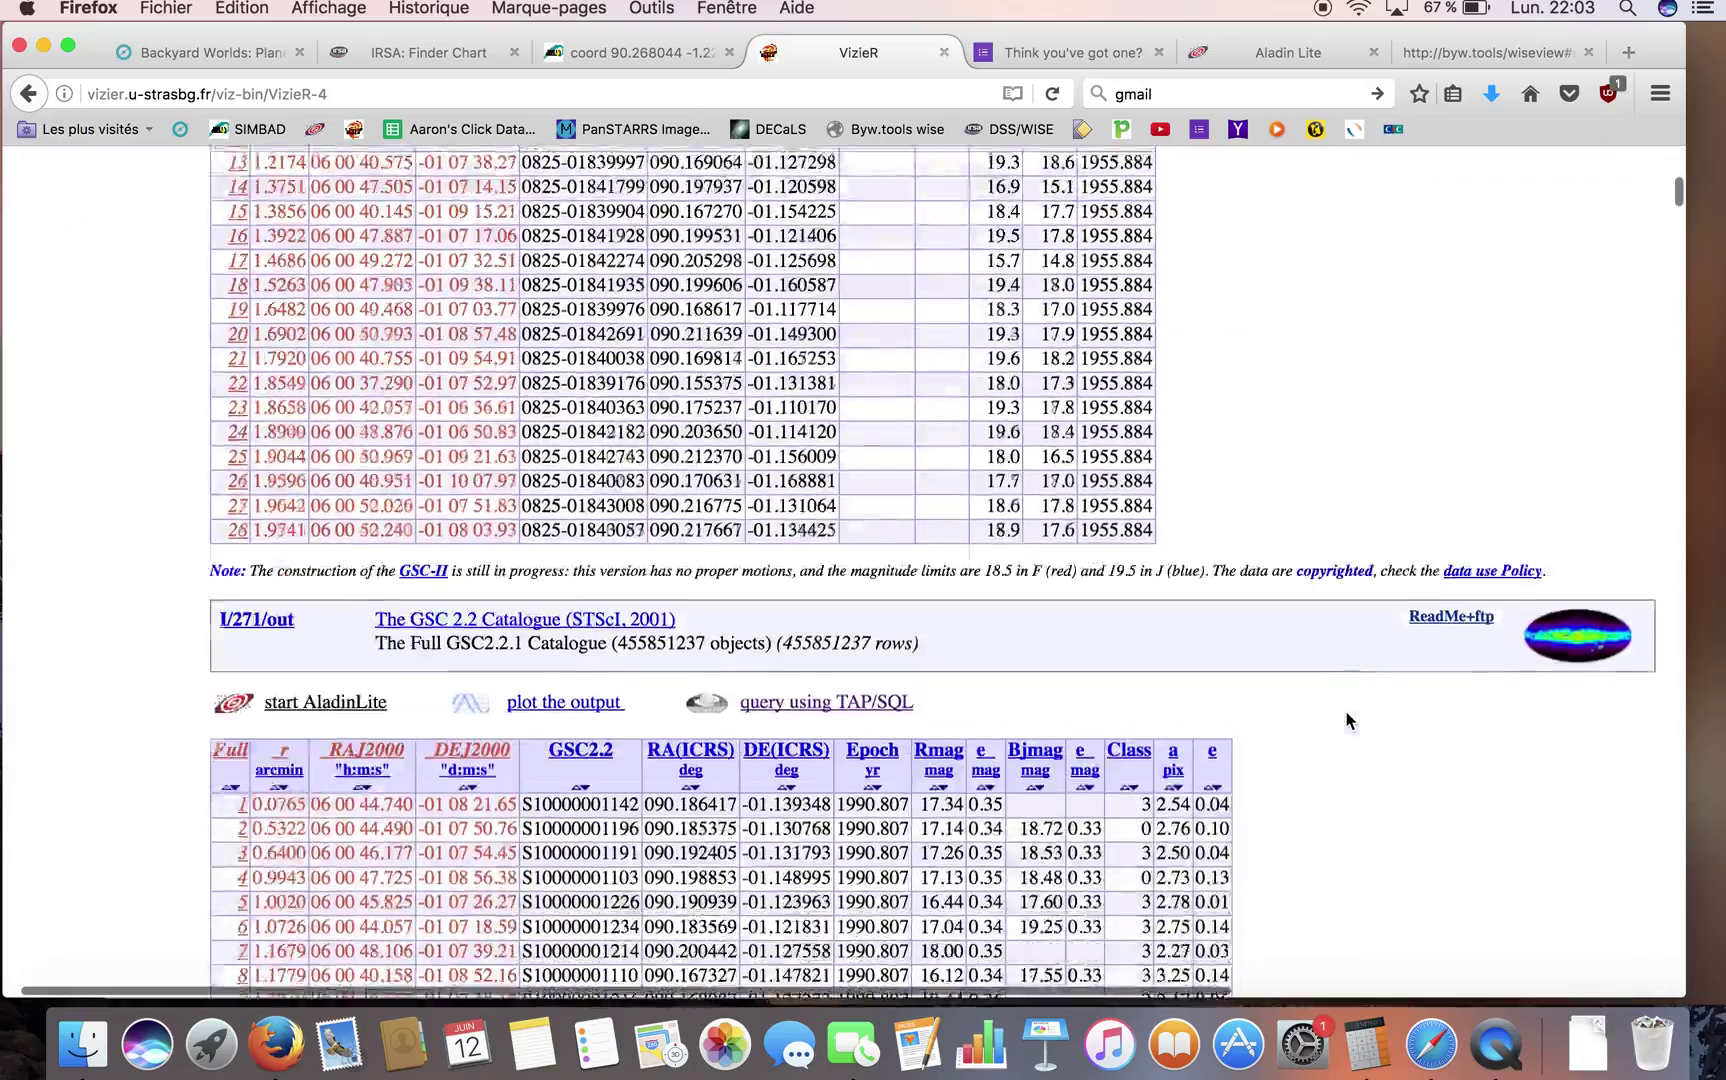
pyautogui.scroll(-20, 1347, 720)
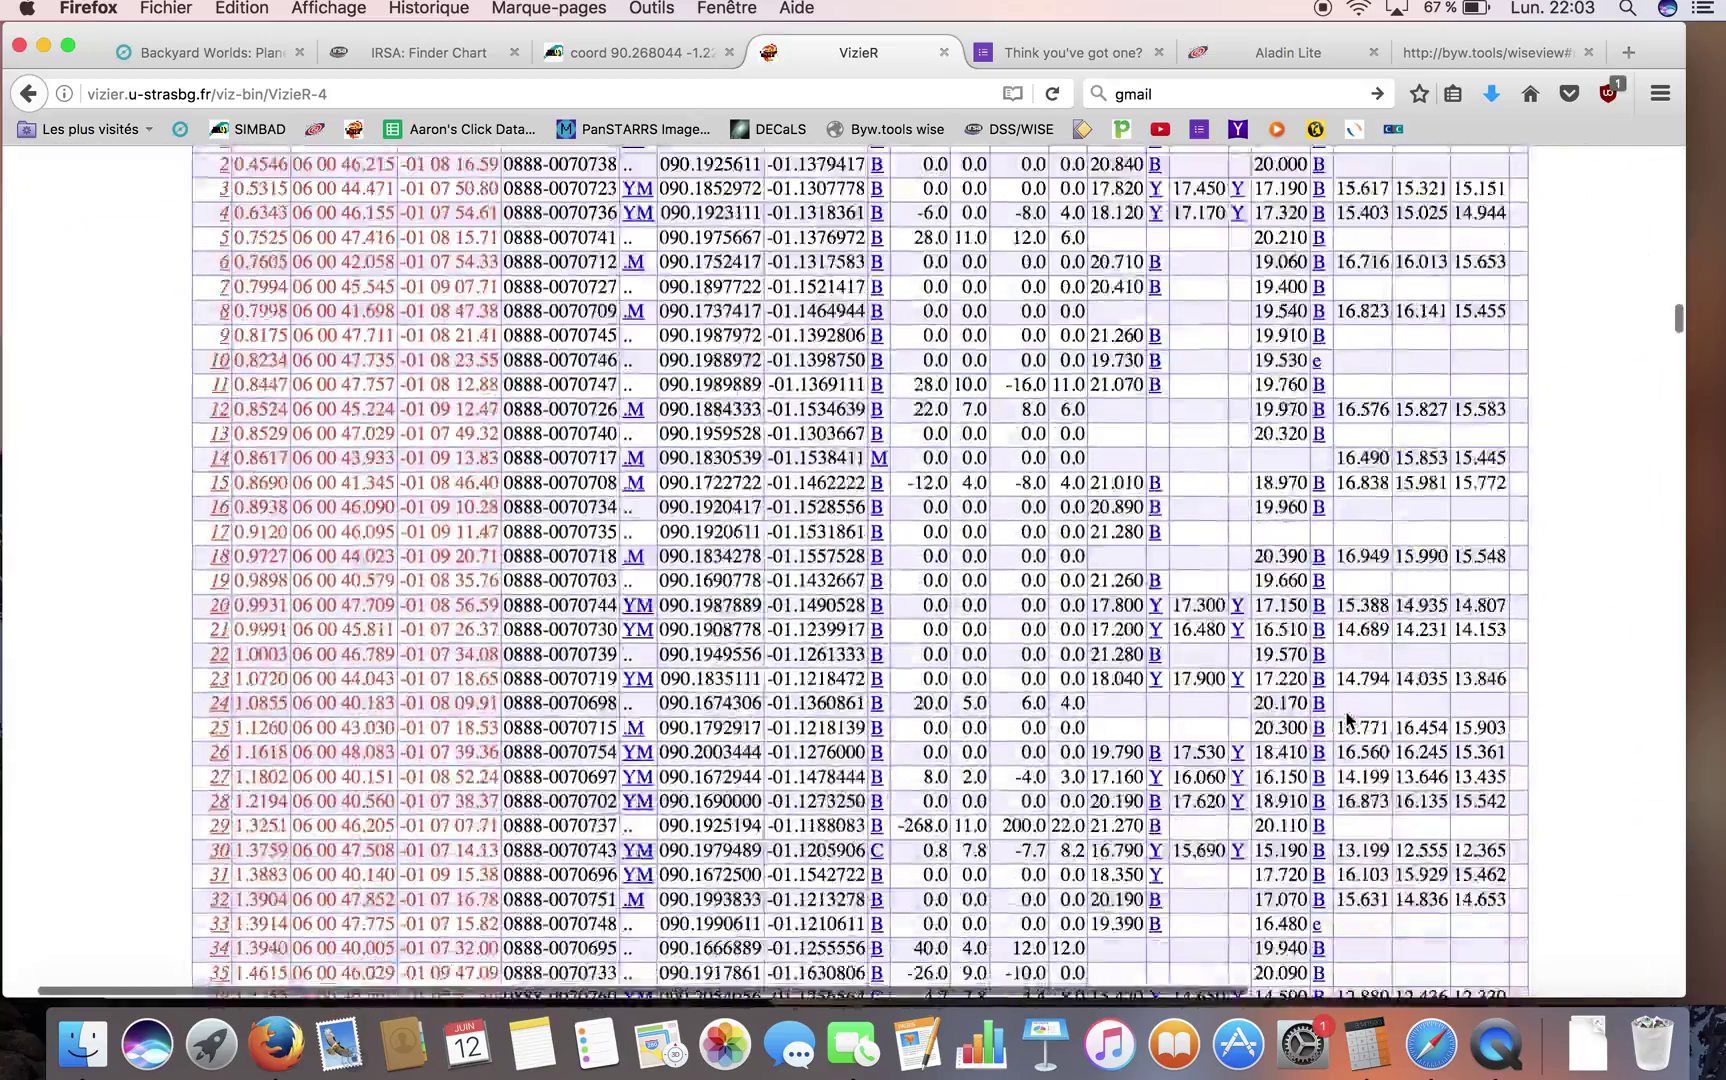
pyautogui.scroll(-20, 1347, 720)
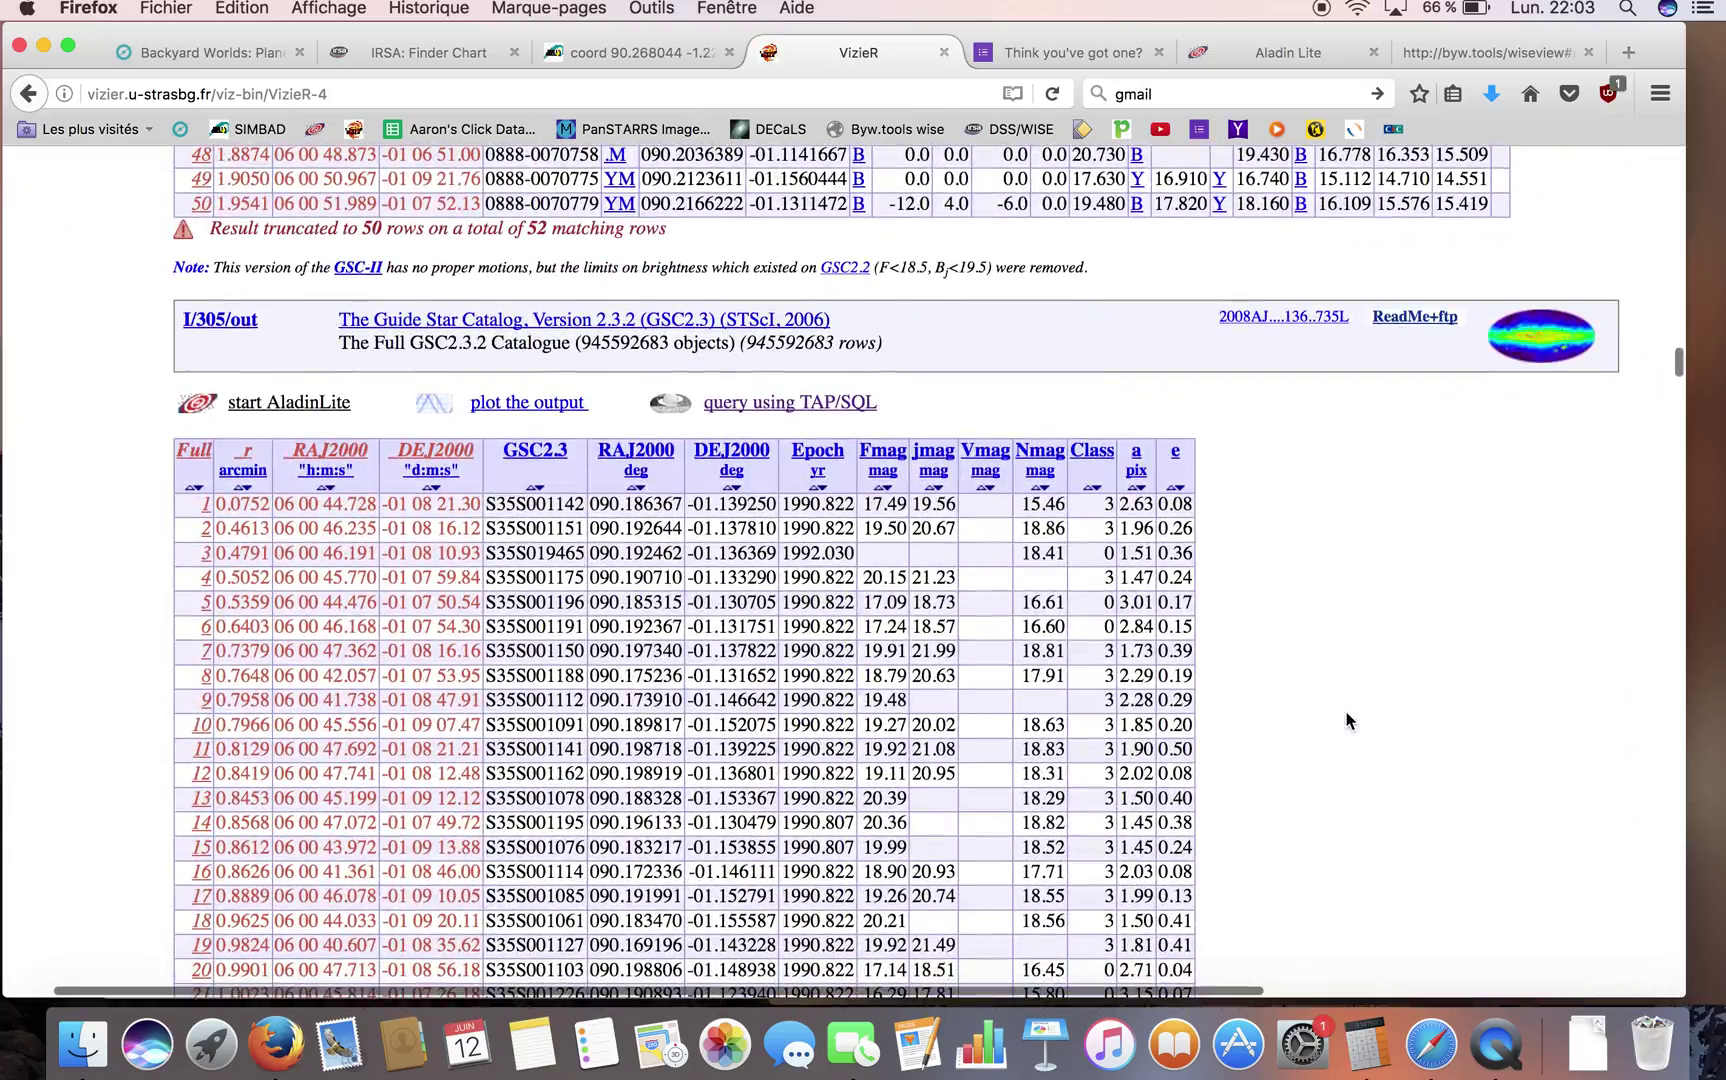
pyautogui.scroll(-20, 1443, 722)
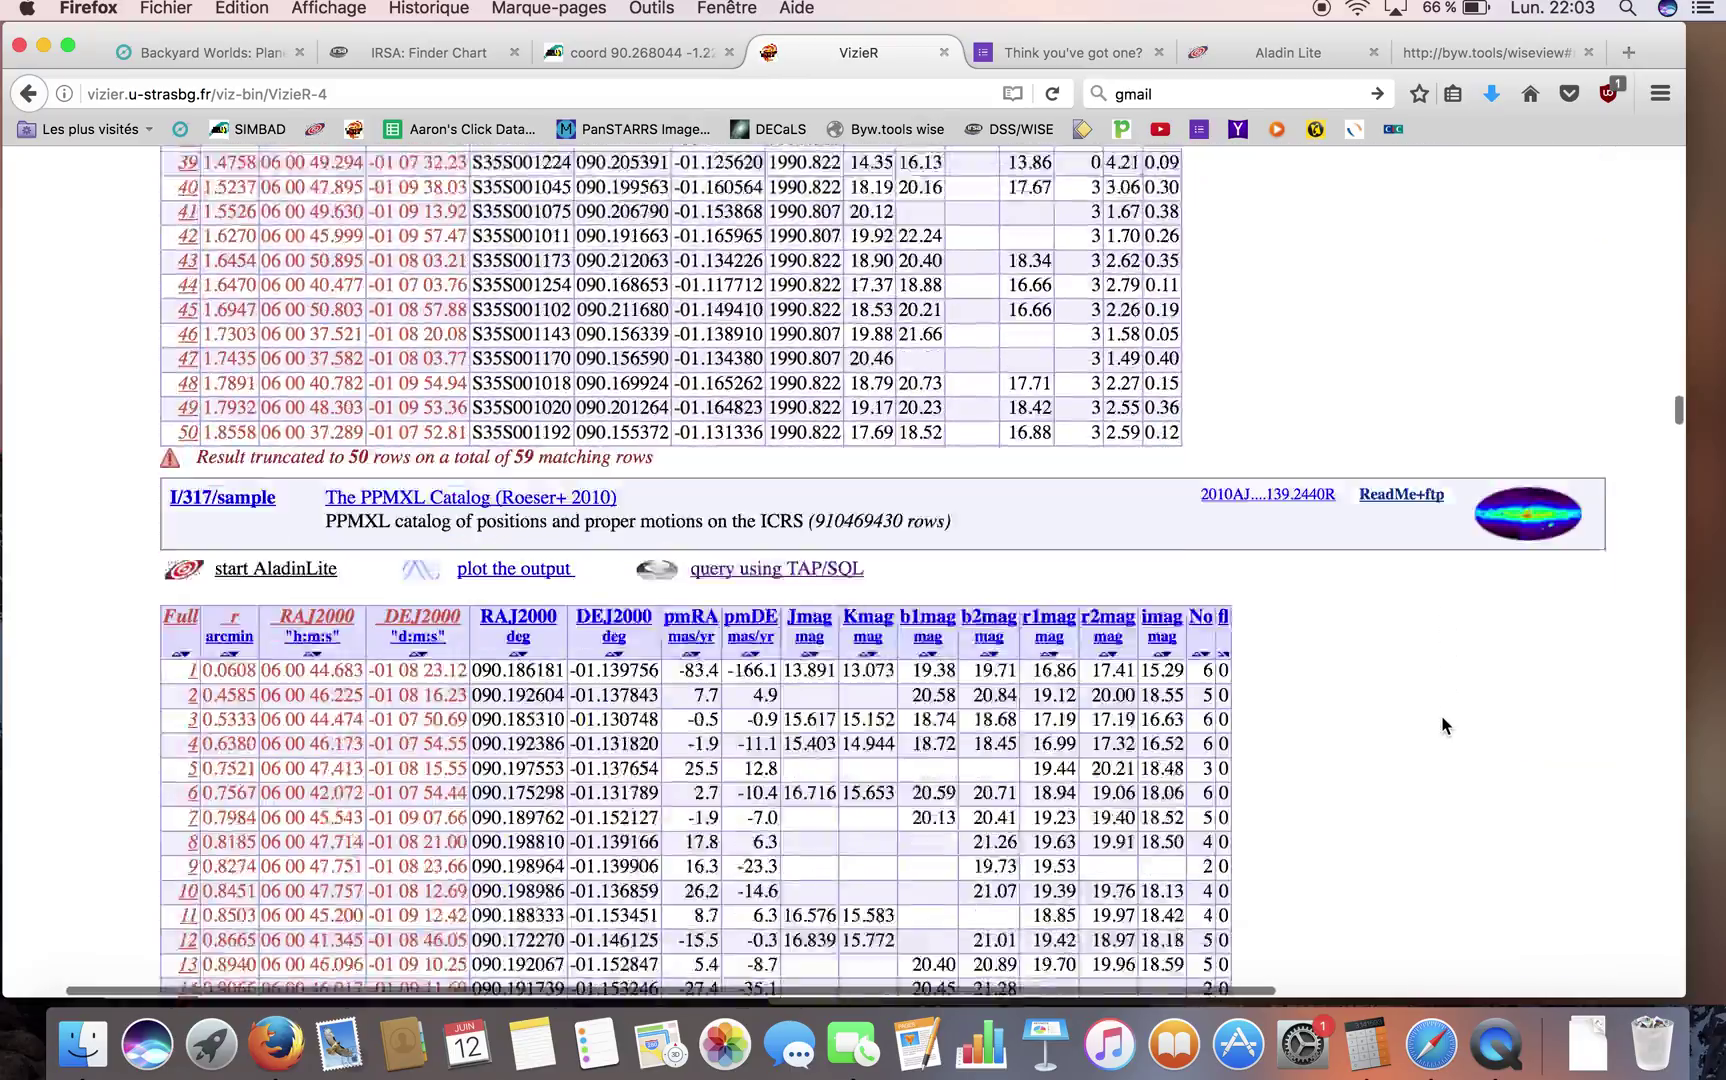
pyautogui.scroll(-20, 1443, 724)
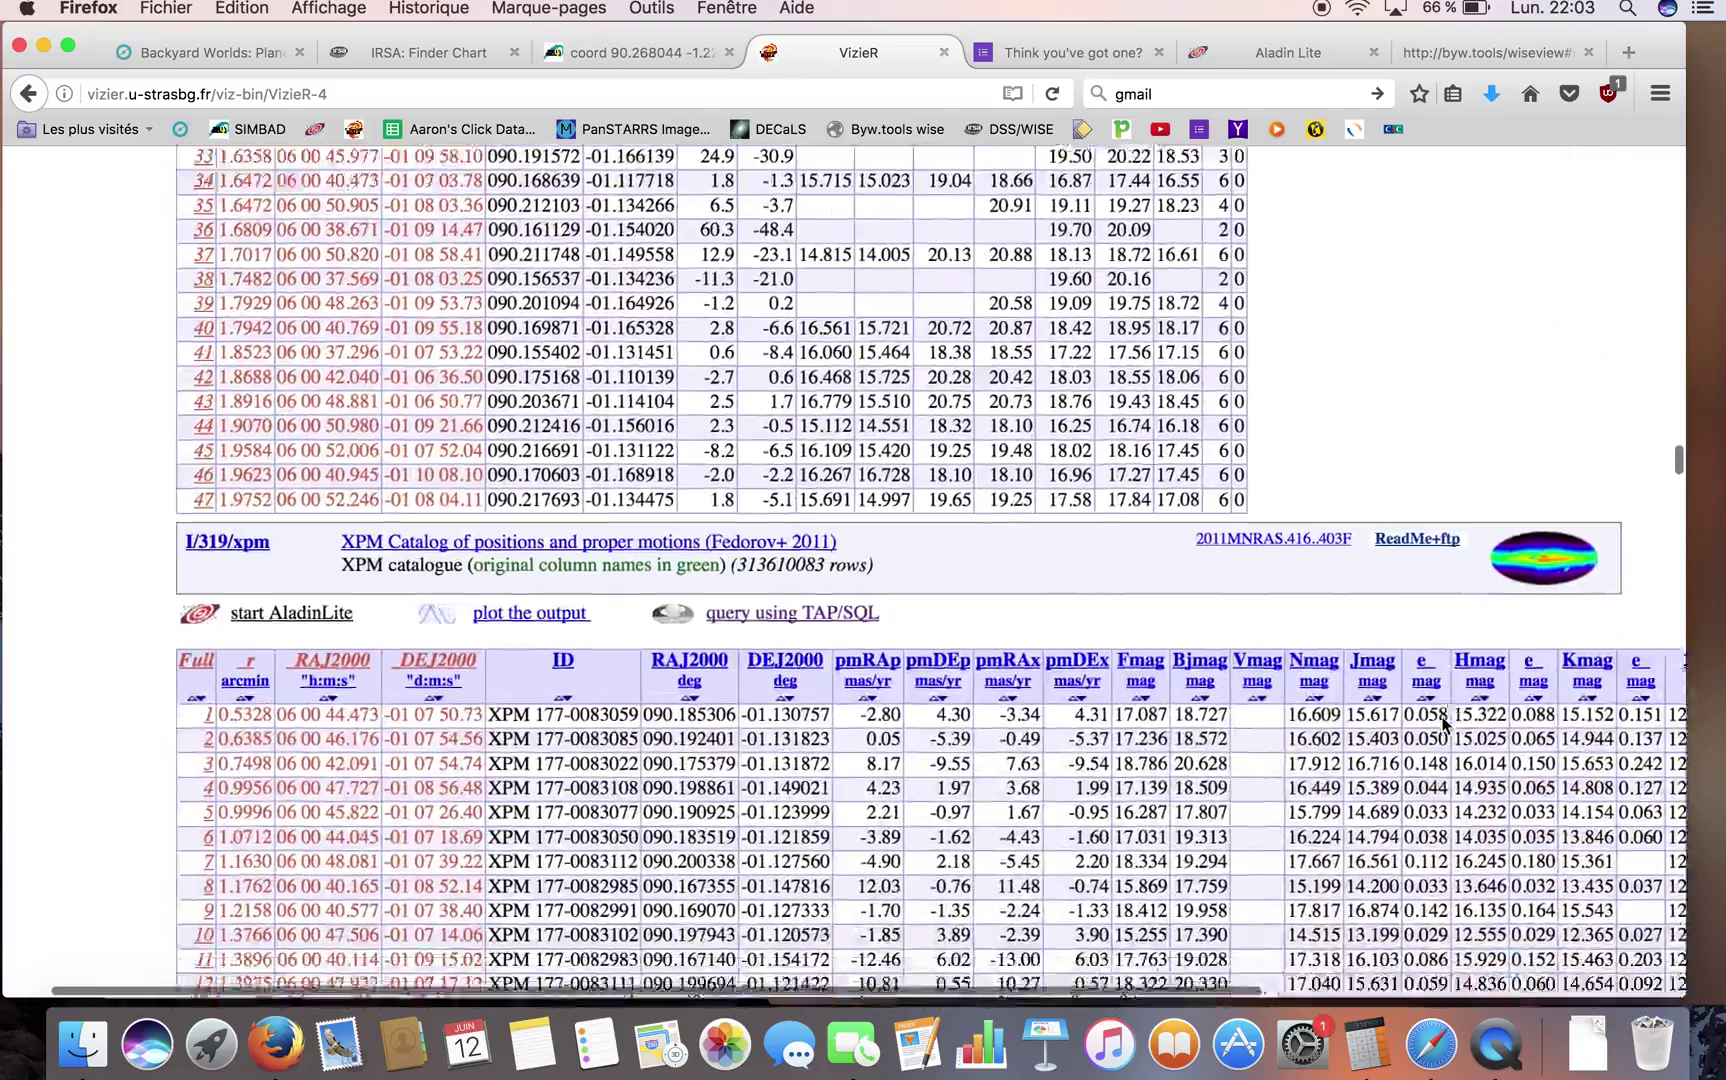
pyautogui.scroll(-20, 1443, 722)
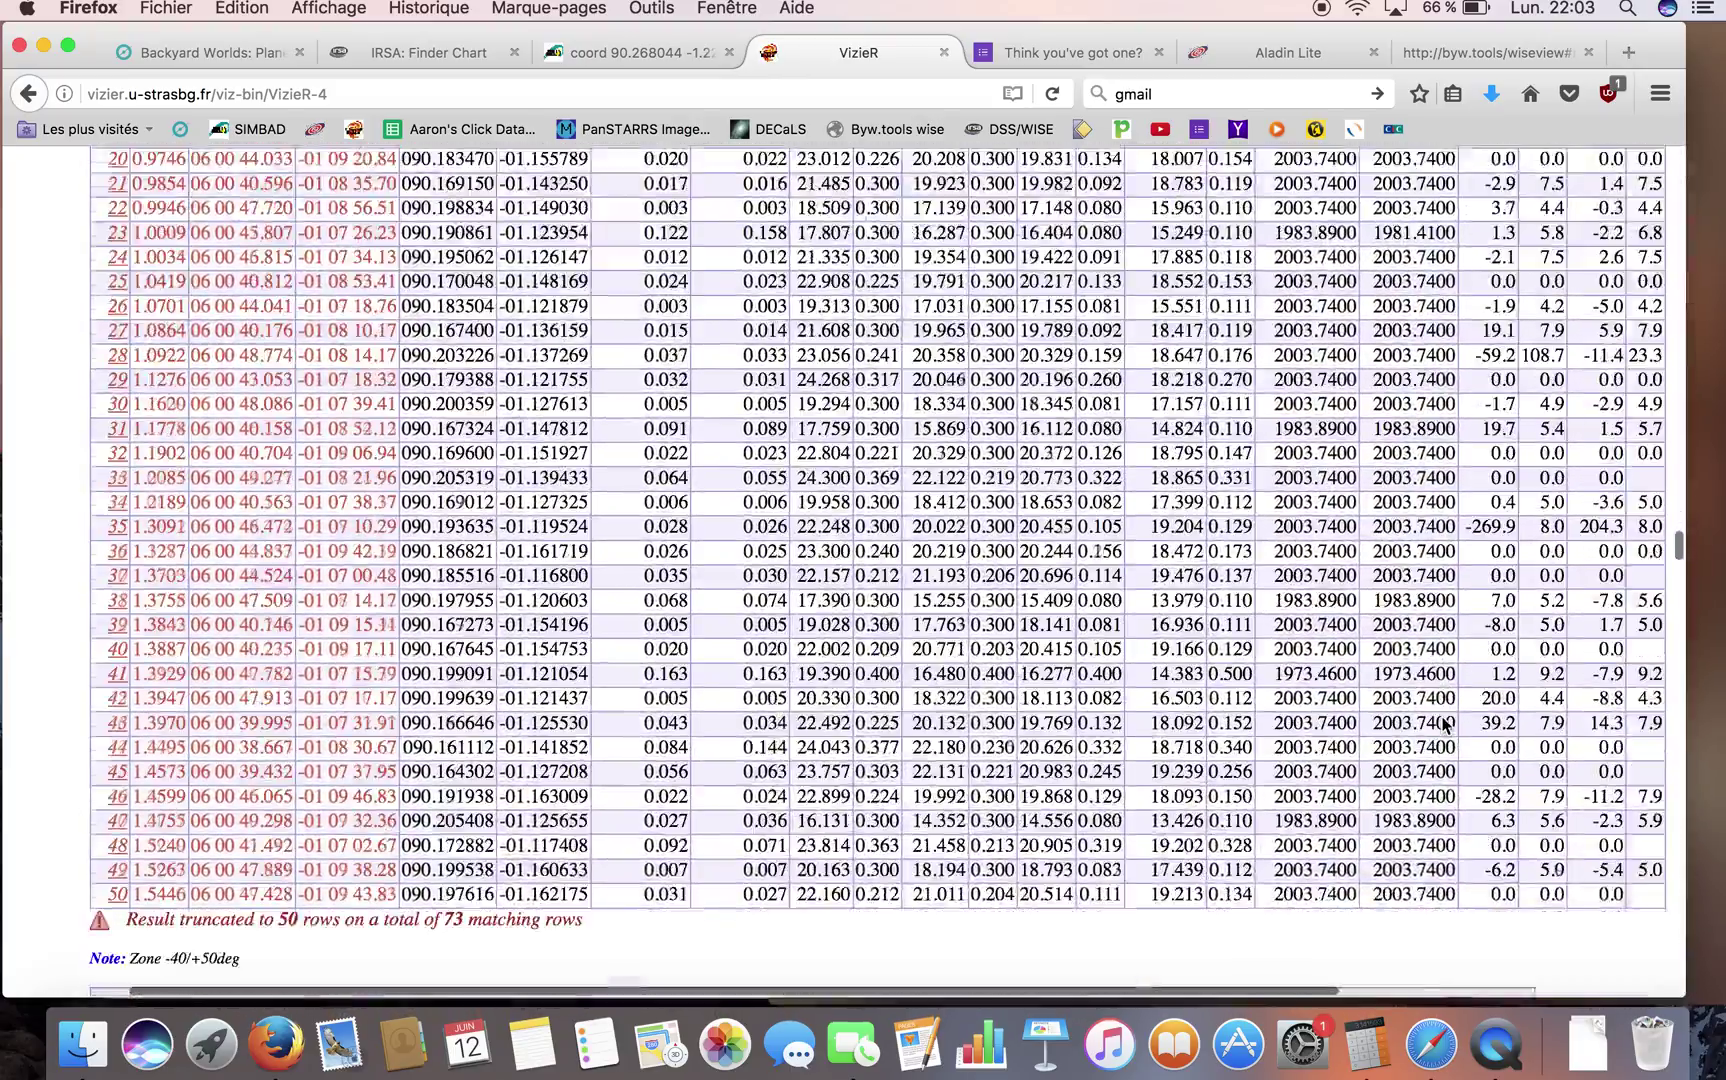
pyautogui.scroll(-20, 1443, 722)
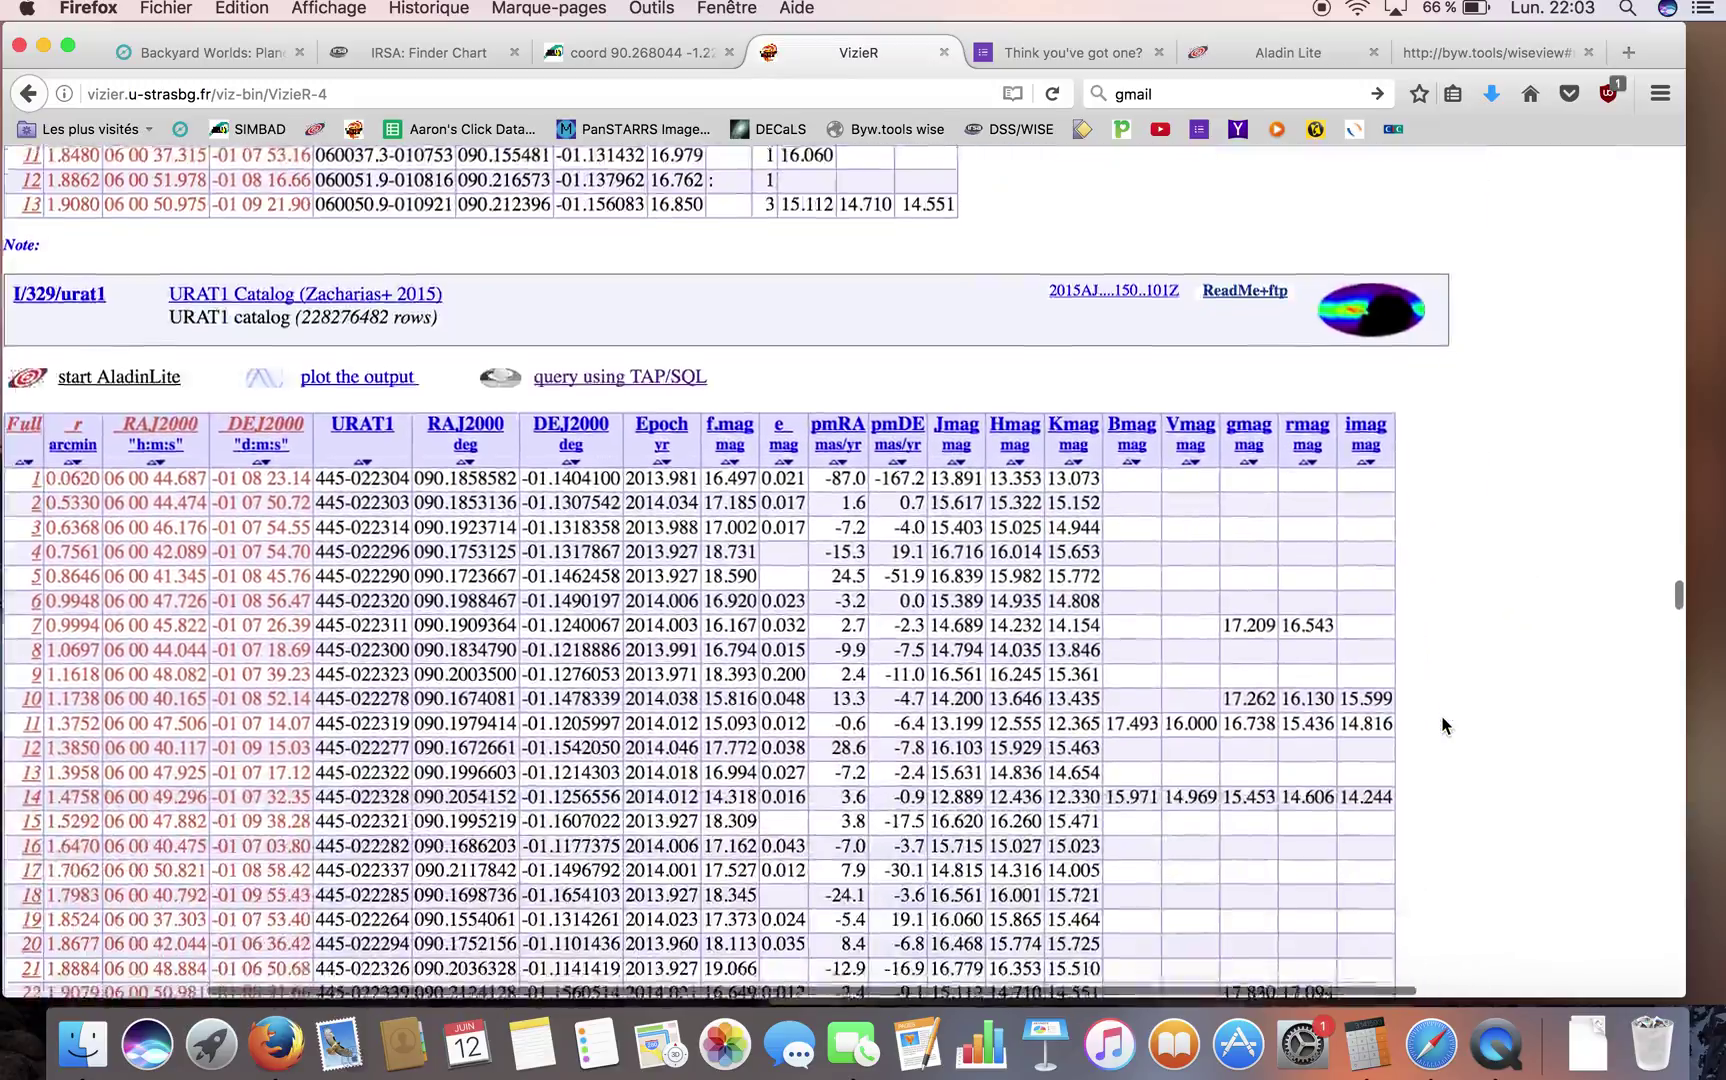
pyautogui.scroll(-20, 1443, 724)
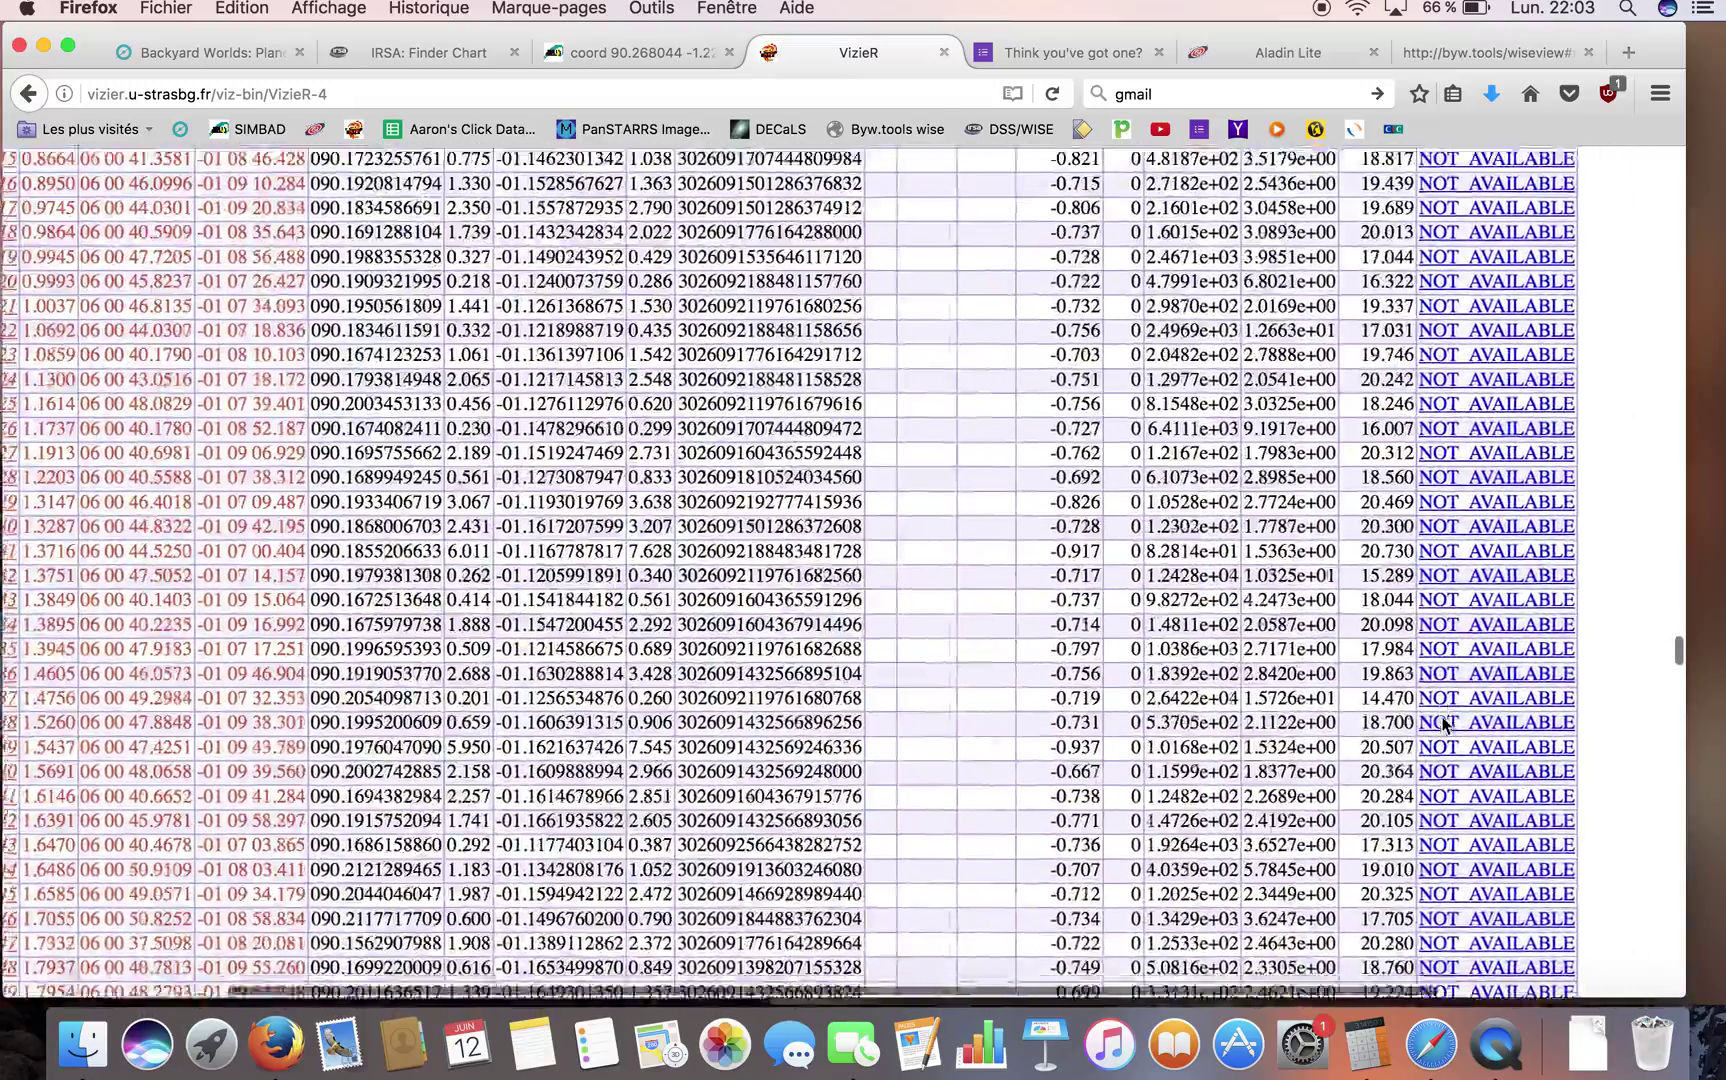
pyautogui.scroll(-10, 1443, 722)
pyautogui.hscroll(-2, 1443, 722)
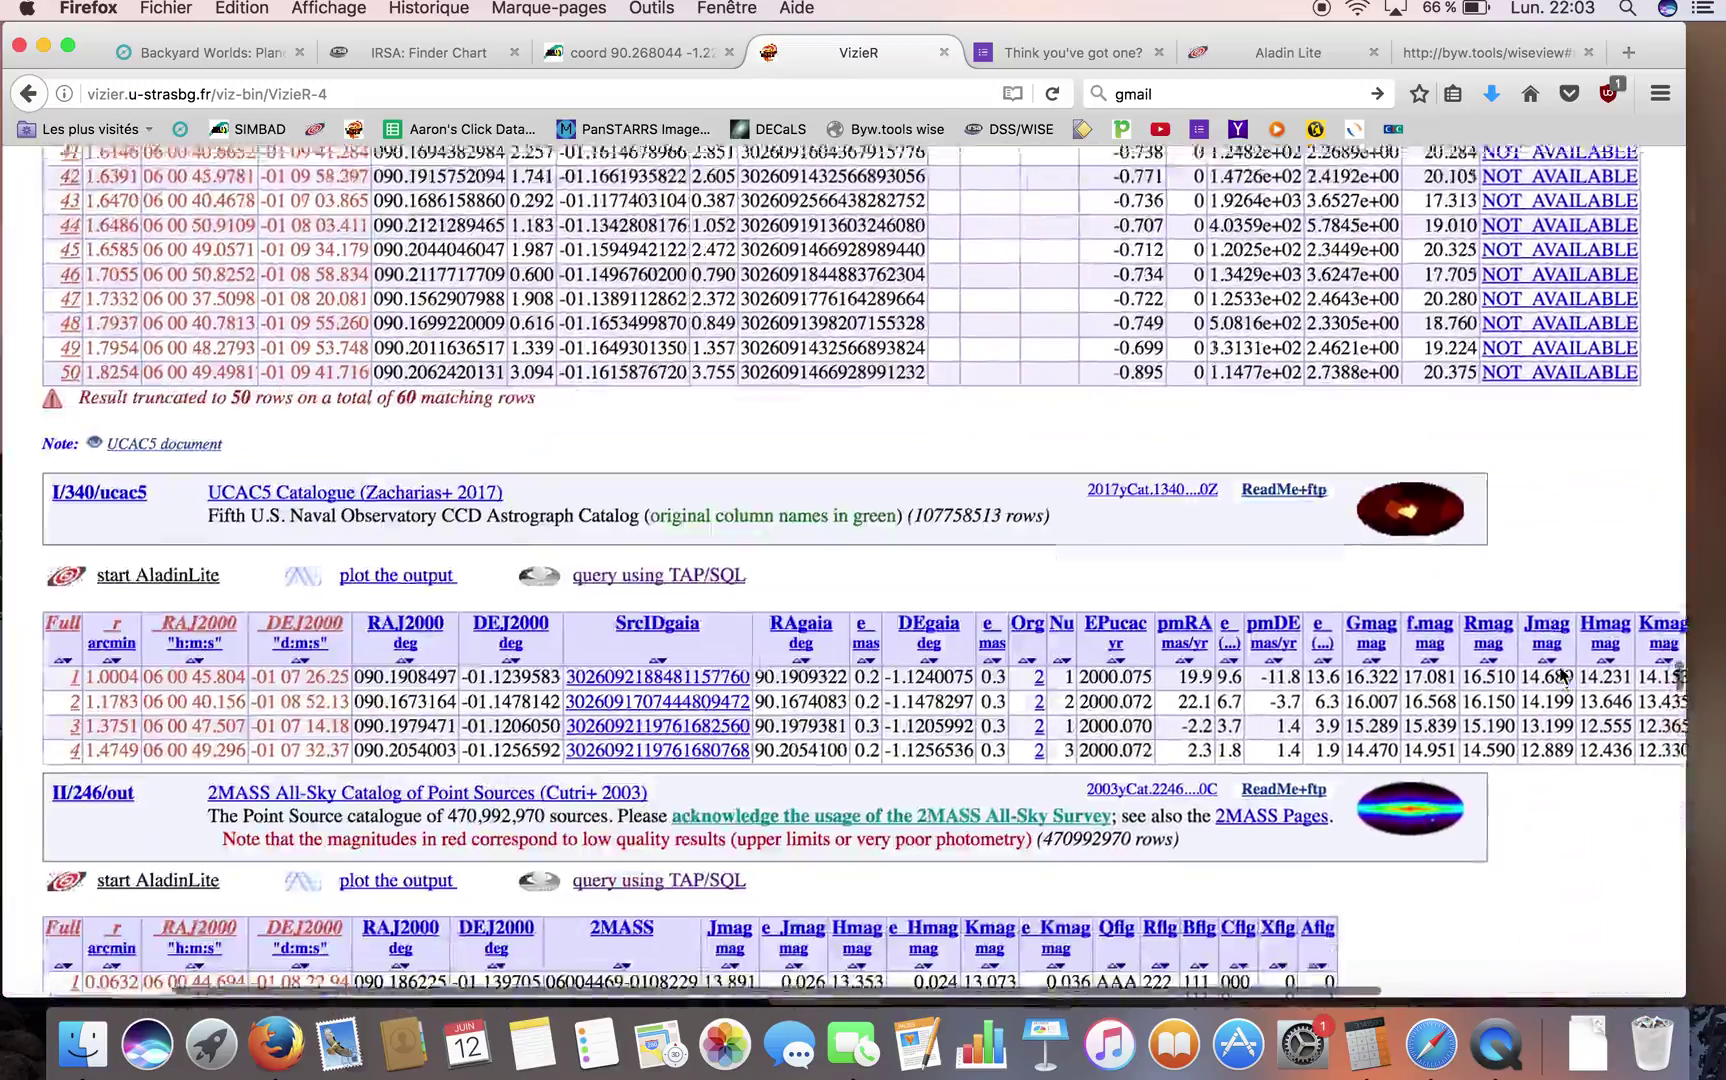
pyautogui.scroll(-5, 1562, 676)
pyautogui.scroll(1, 1565, 676)
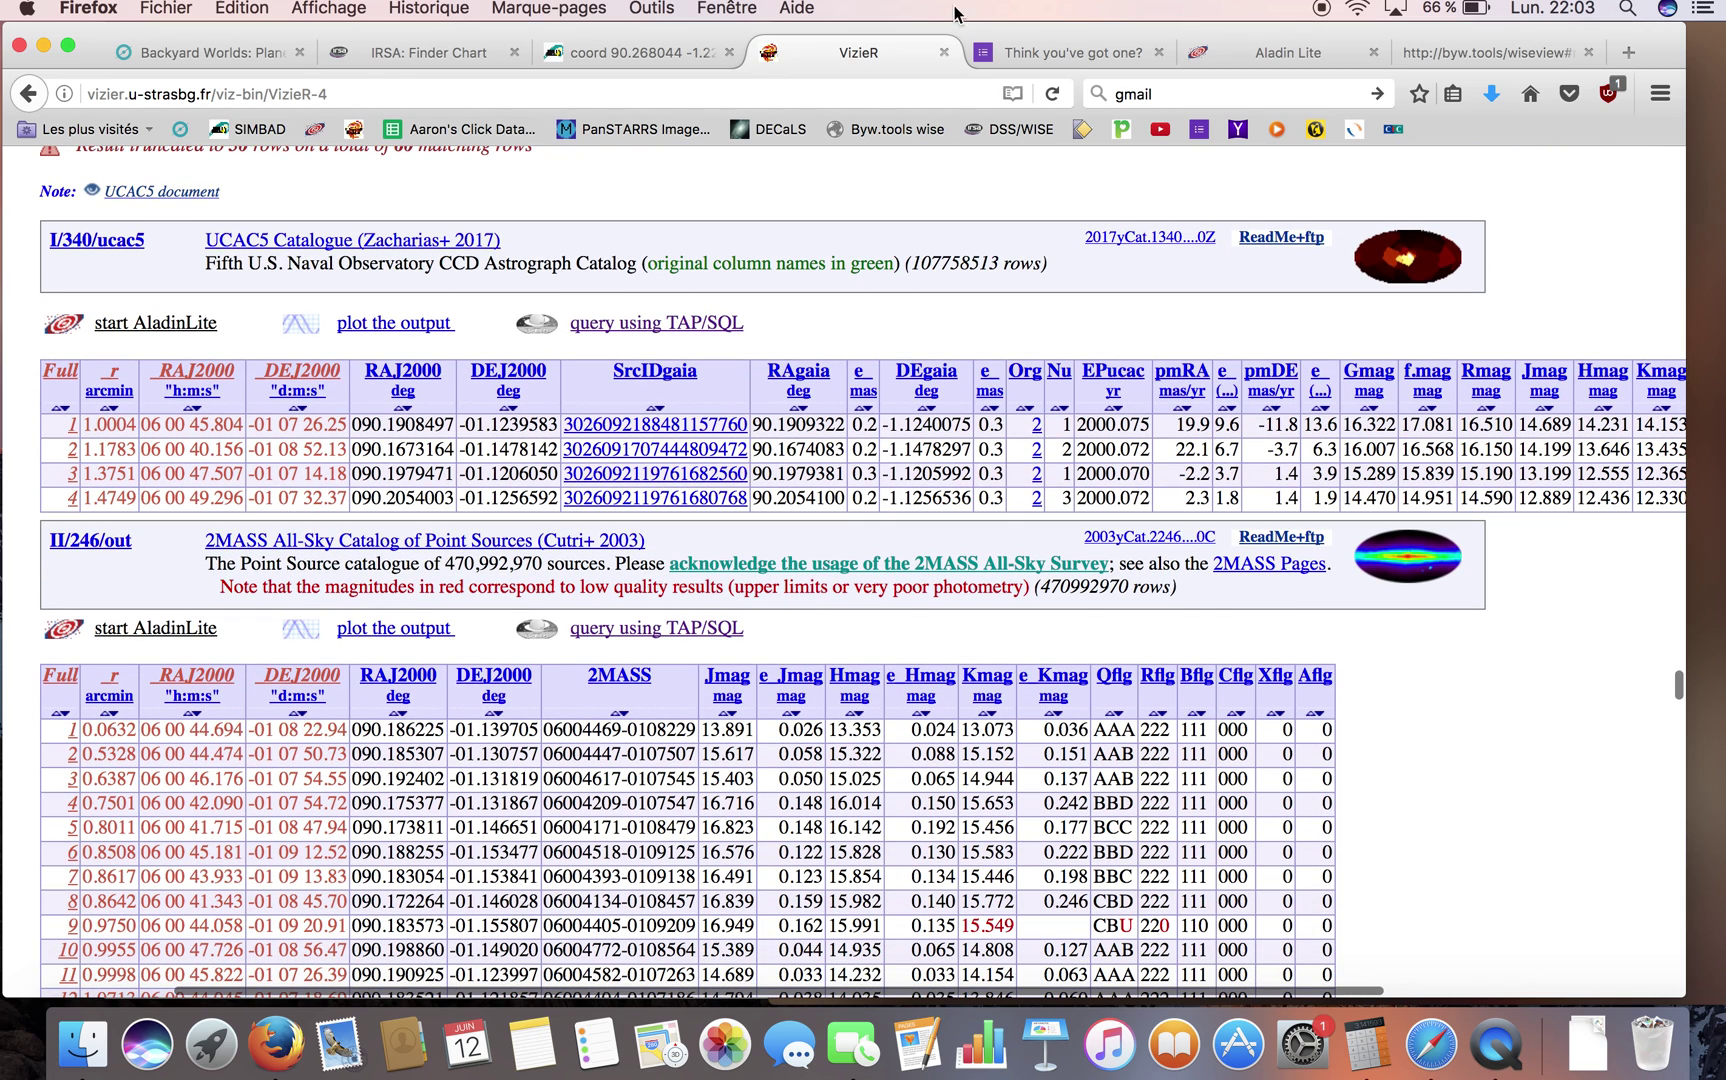
# - Close the VizieR results and bring the FaceTime camera window over the report form
pyautogui.click(943, 52)
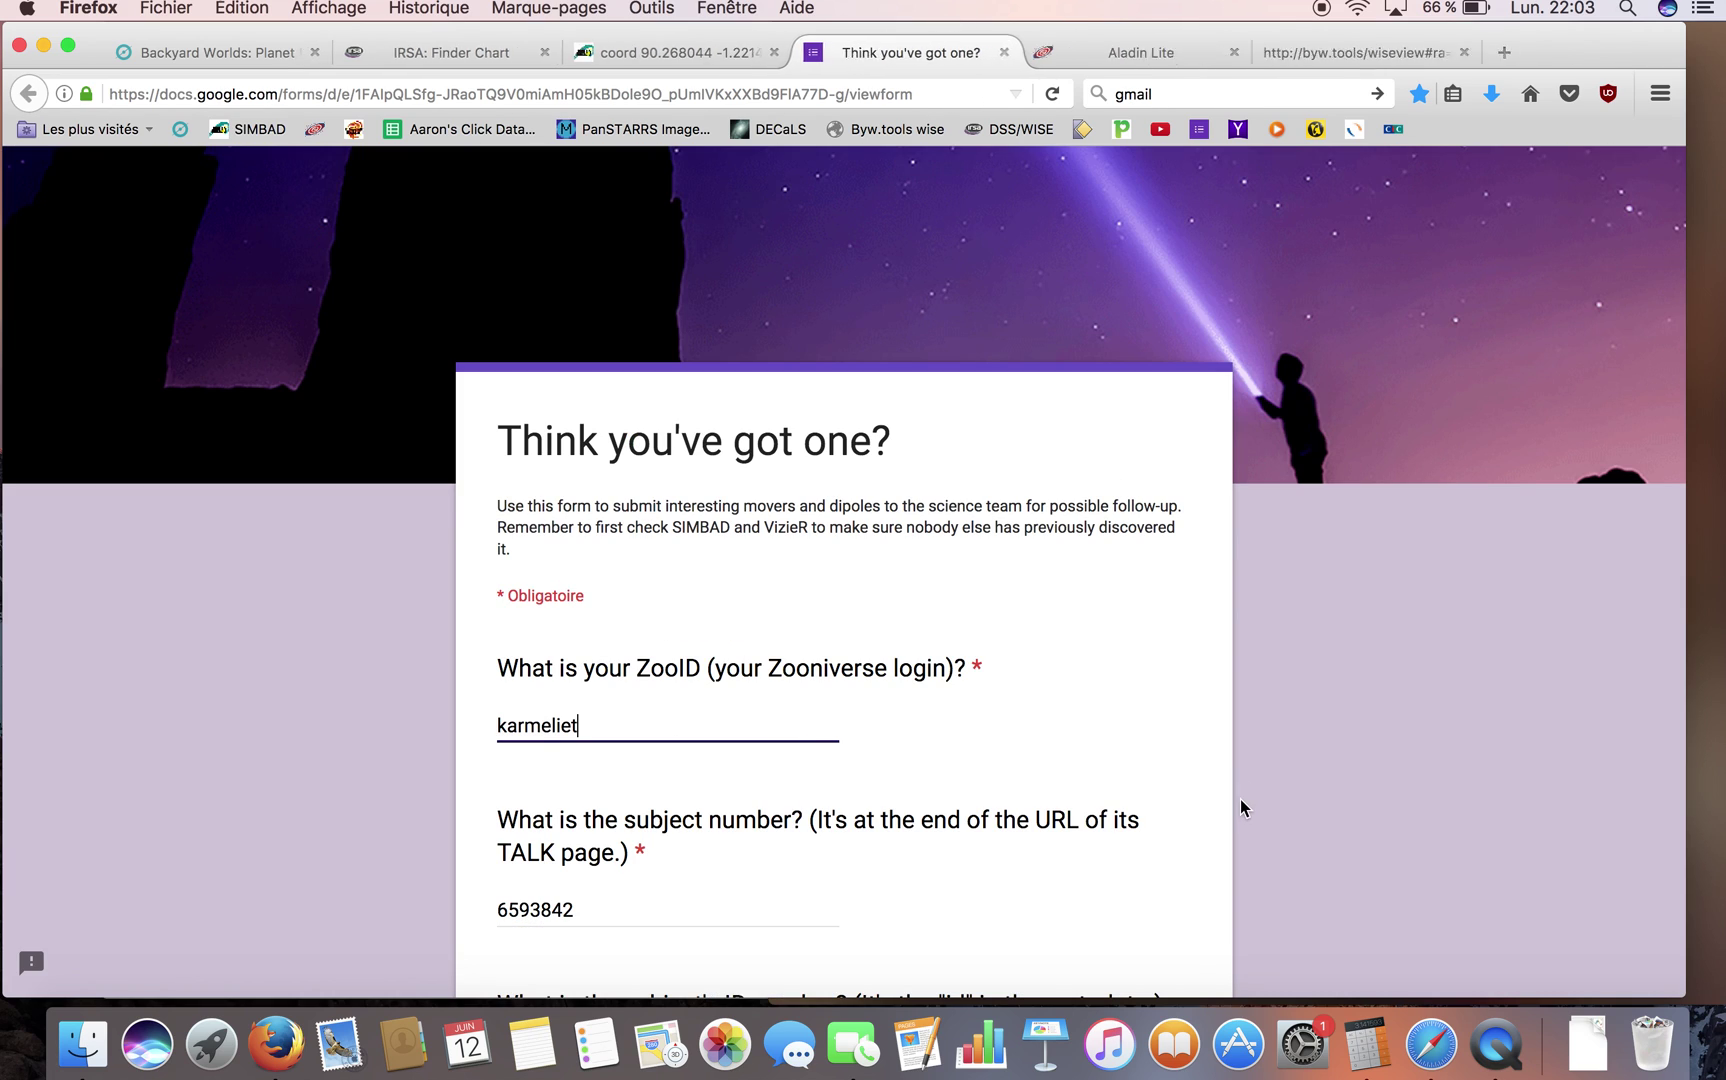
pyautogui.click(851, 1046)
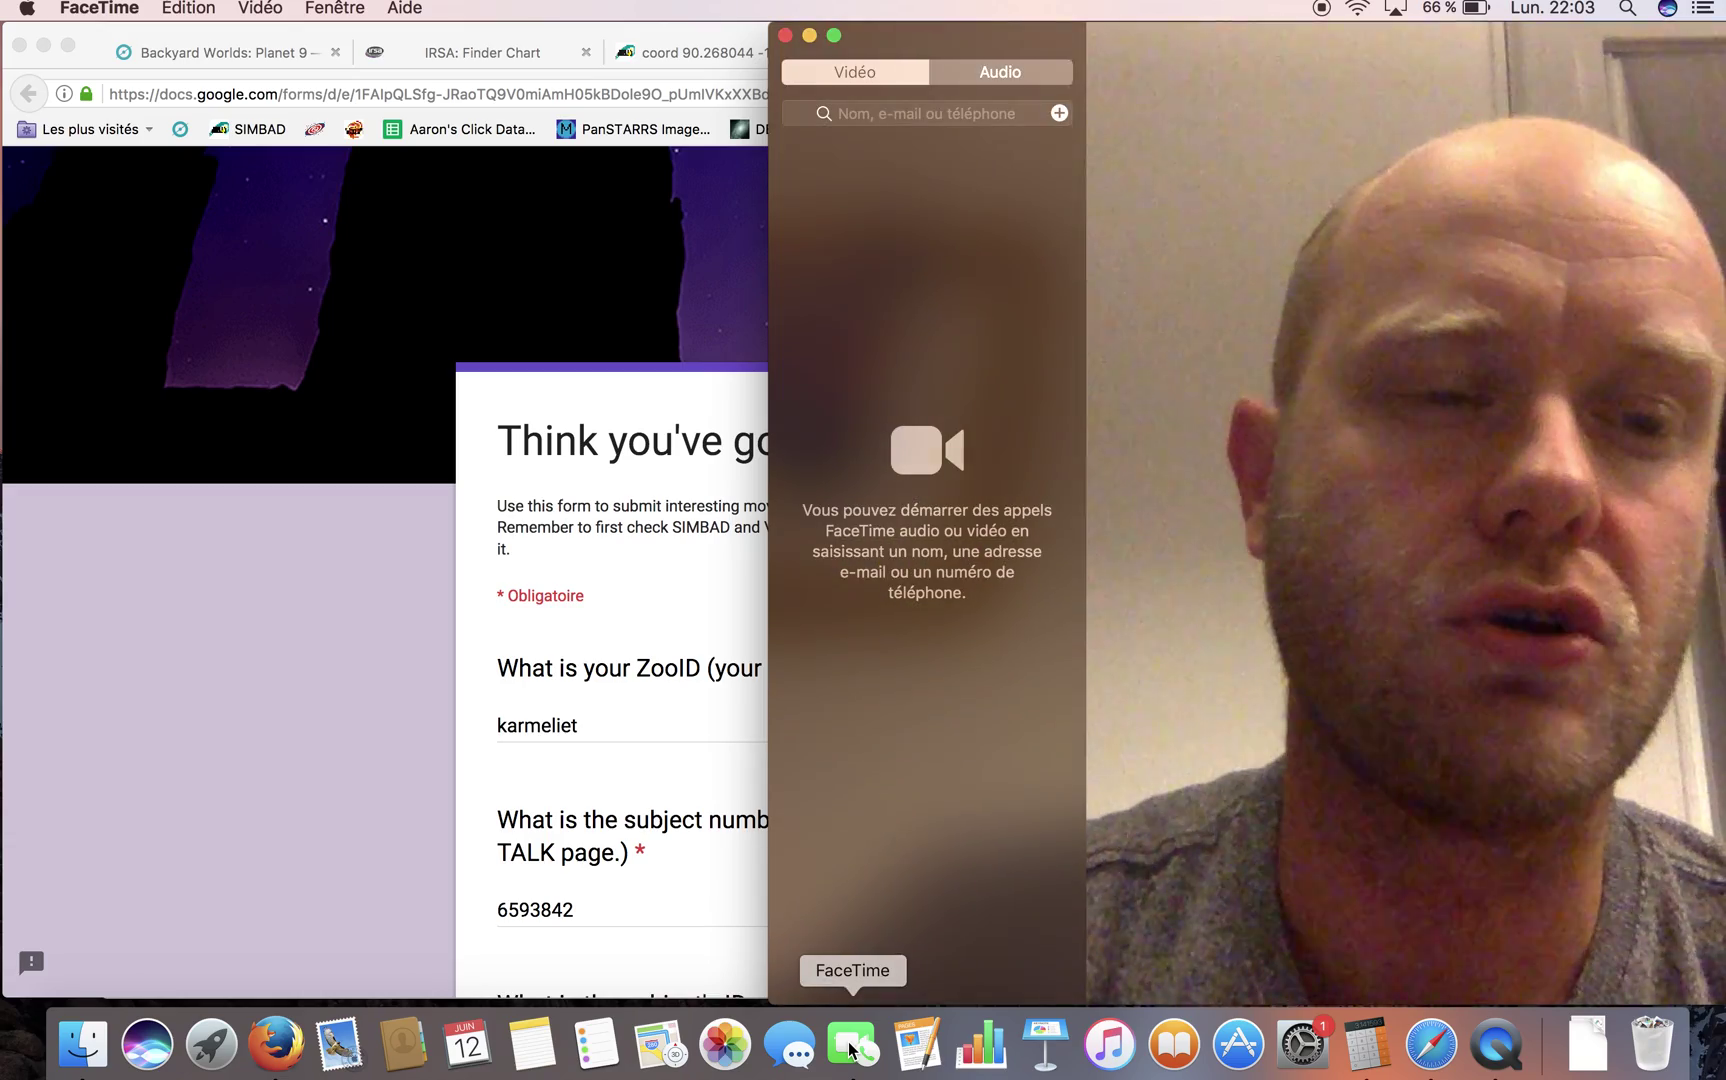